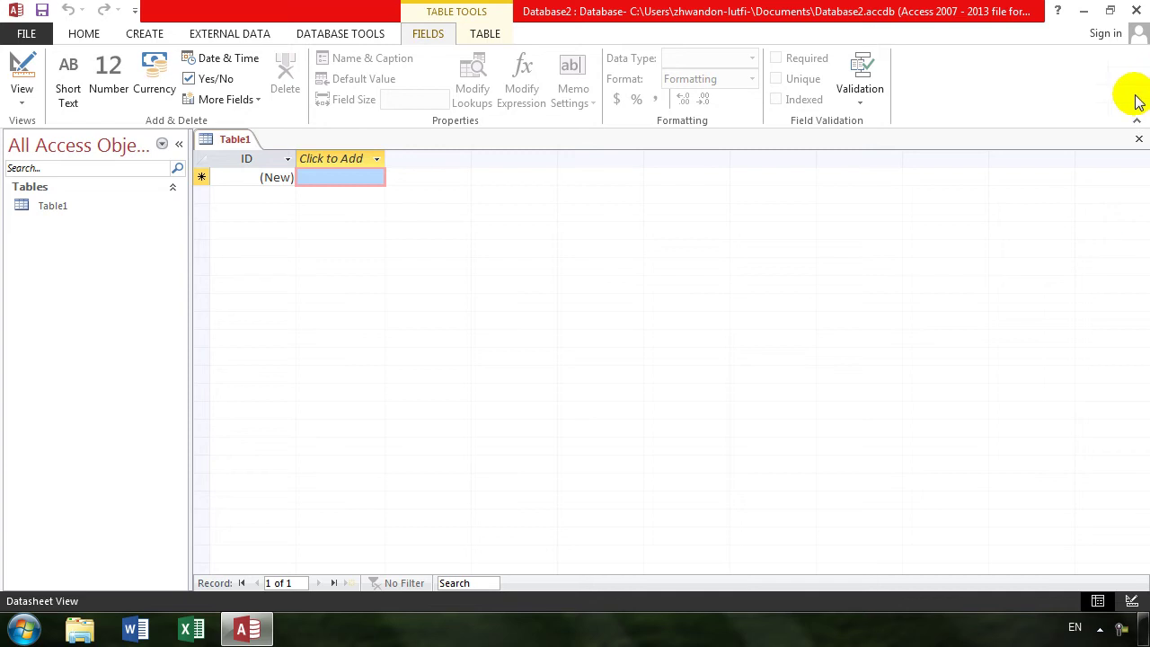
- Close the empty Table1 and start a new table in Design view
left_click(1138, 138)
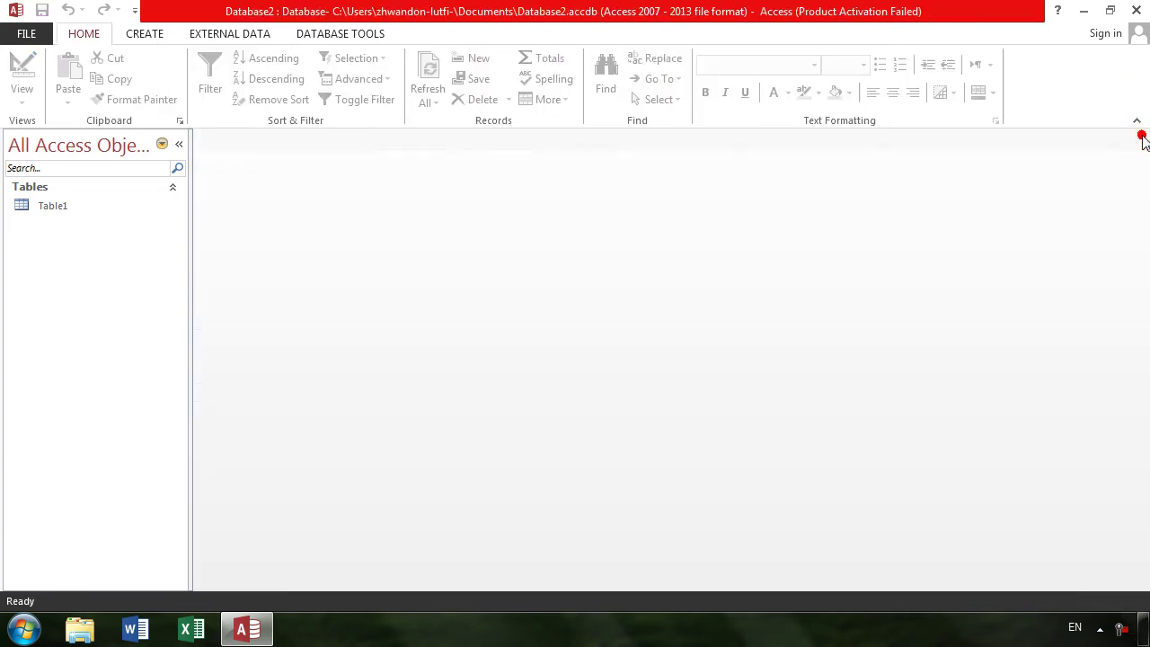
left_click(130, 33)
left_click(126, 81)
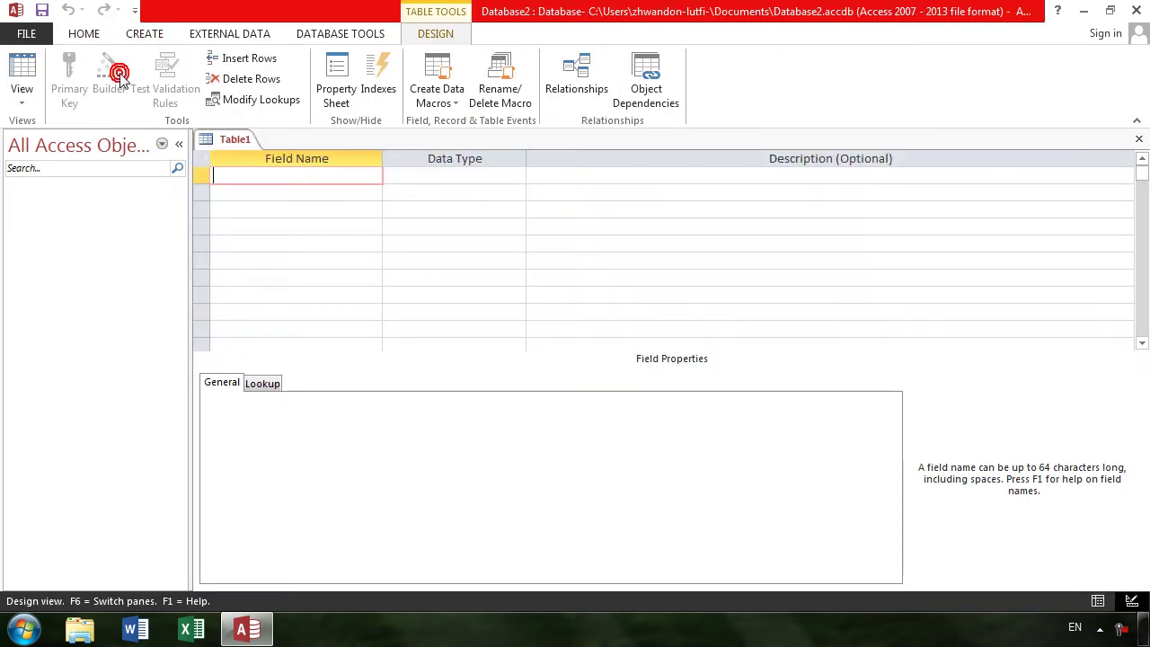
- Define fields empno, ename, job and salary, with salary set to Number
type("empno")
key("Tab")
key("Tab")
key("Tab")
type("ename")
key("Tab")
key("Tab")
key("Tab")
type("job")
key("Tab")
key("Tab")
key("Tab")
type("salary")
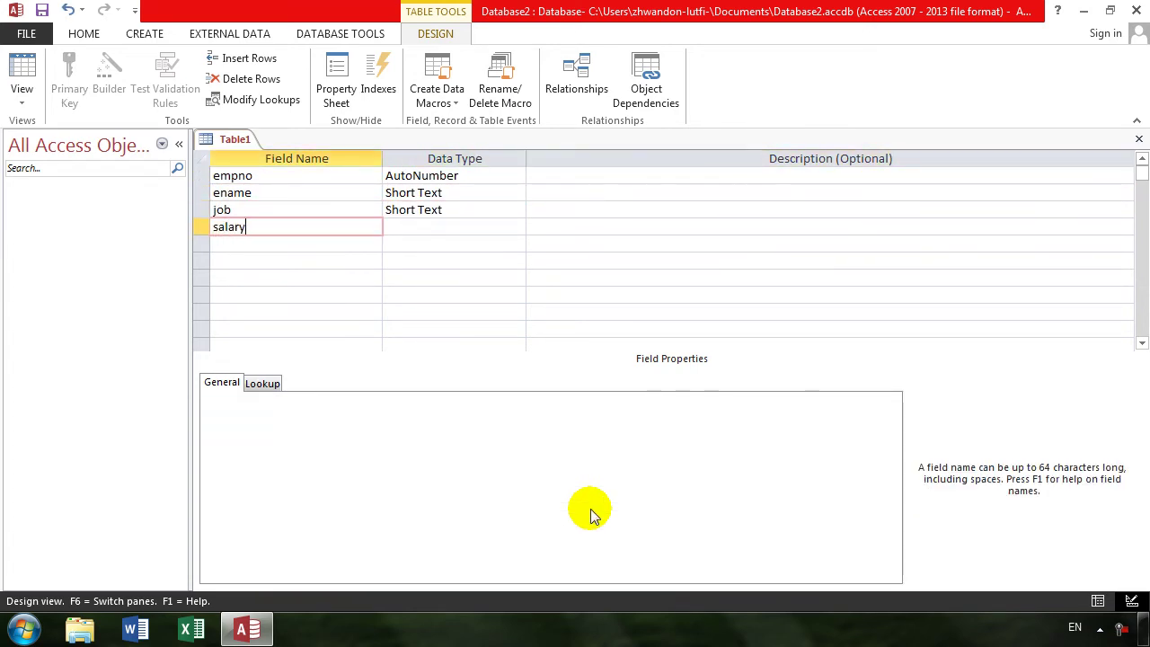
key("Tab")
key("Tab")
key("shift+Tab")
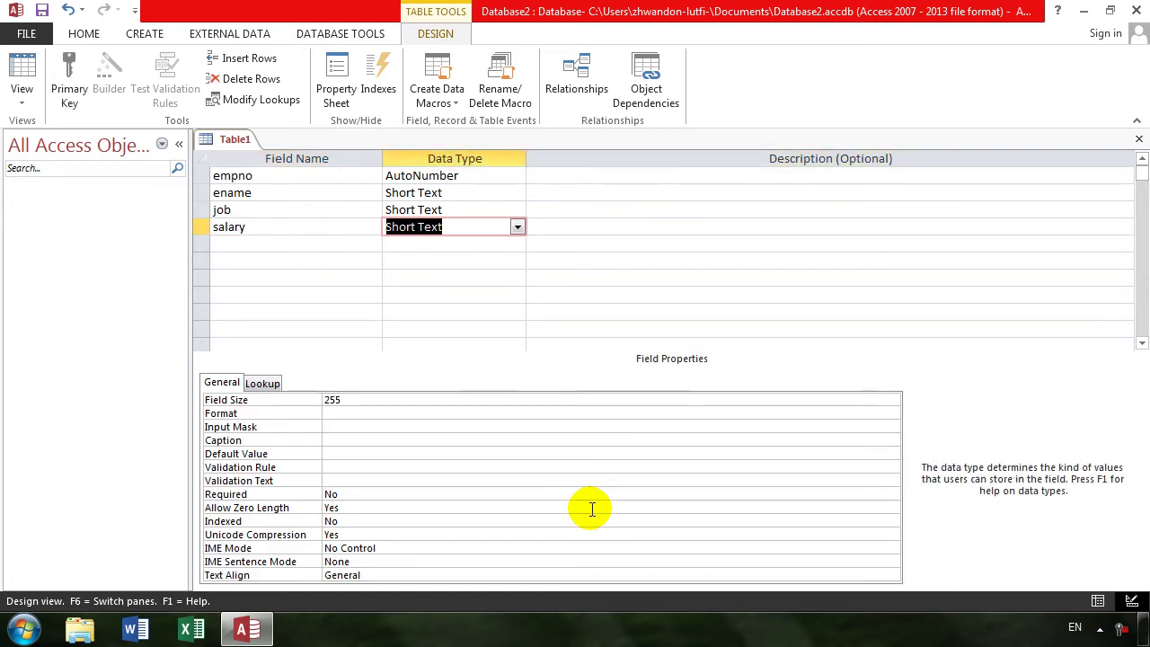
type("N")
key("Tab")
key("Tab")
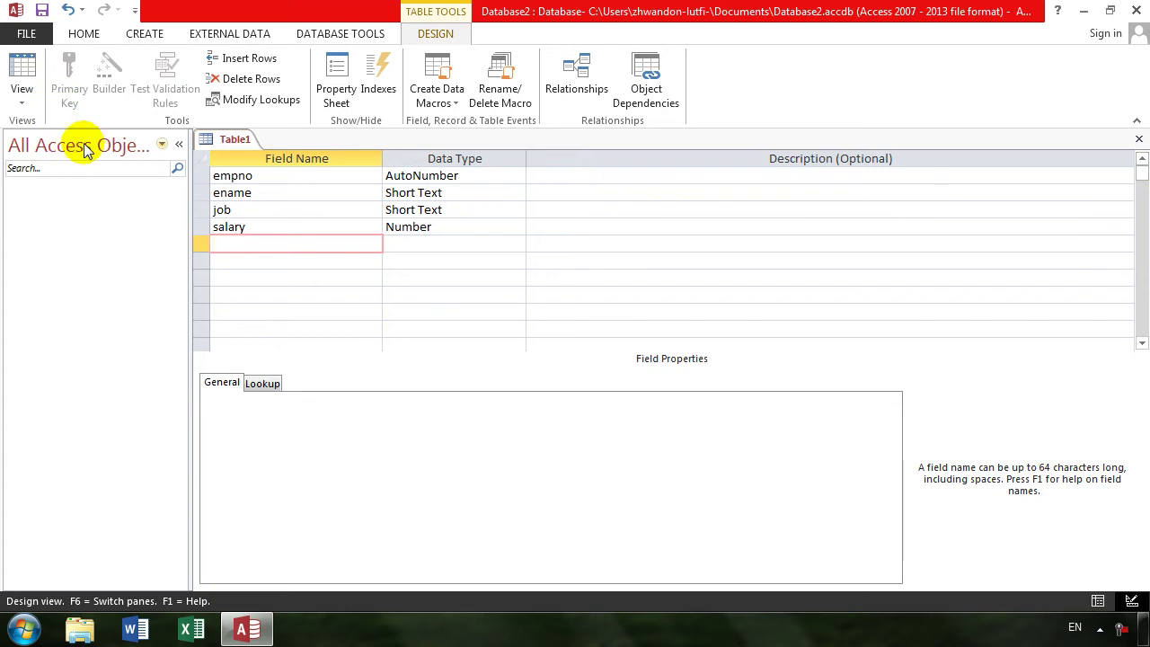
left_click(315, 176)
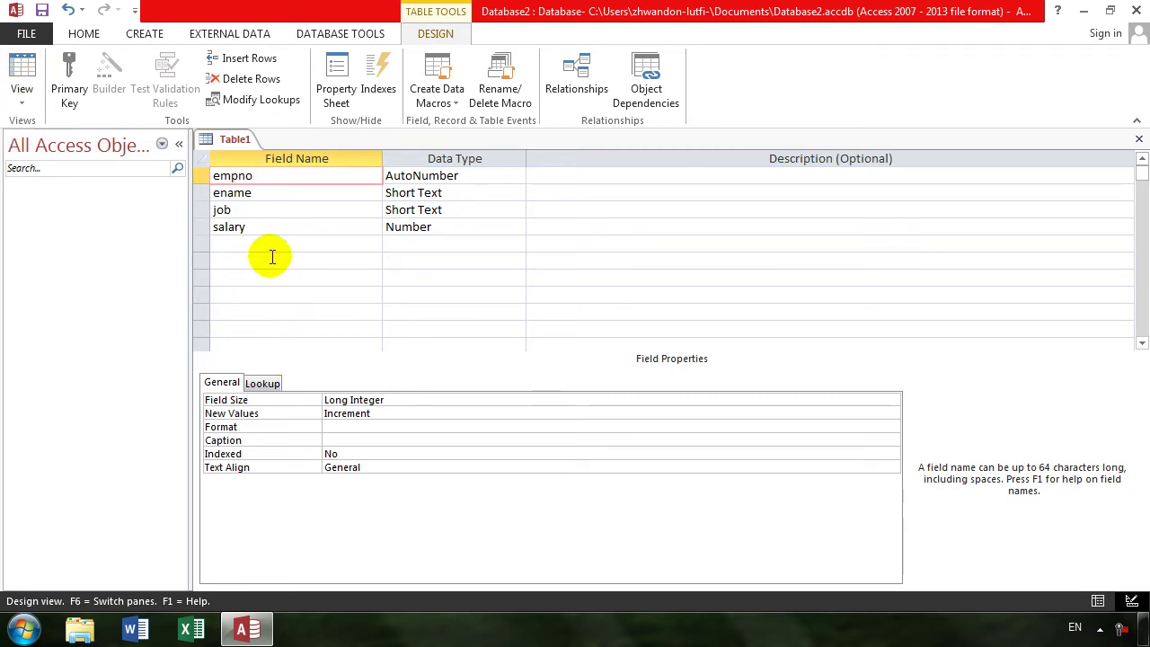
- Save the table as emp with an Access-created primary key and switch to Datasheet view
left_click(34, 101)
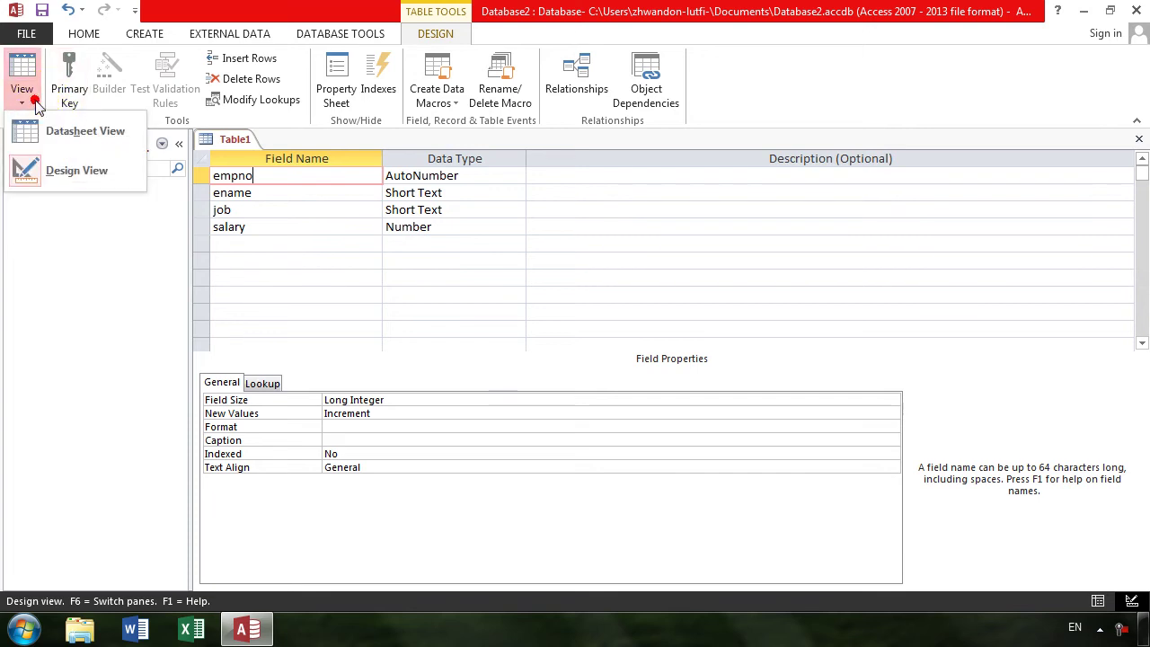
left_click(106, 135)
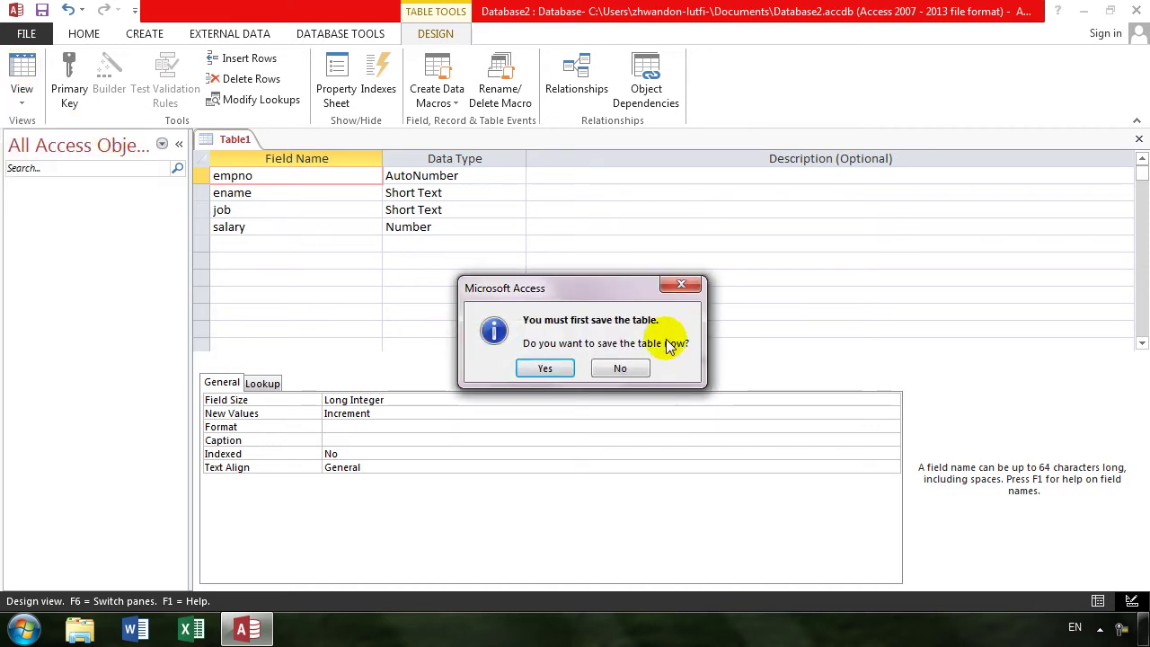
left_click(550, 366)
type("emp")
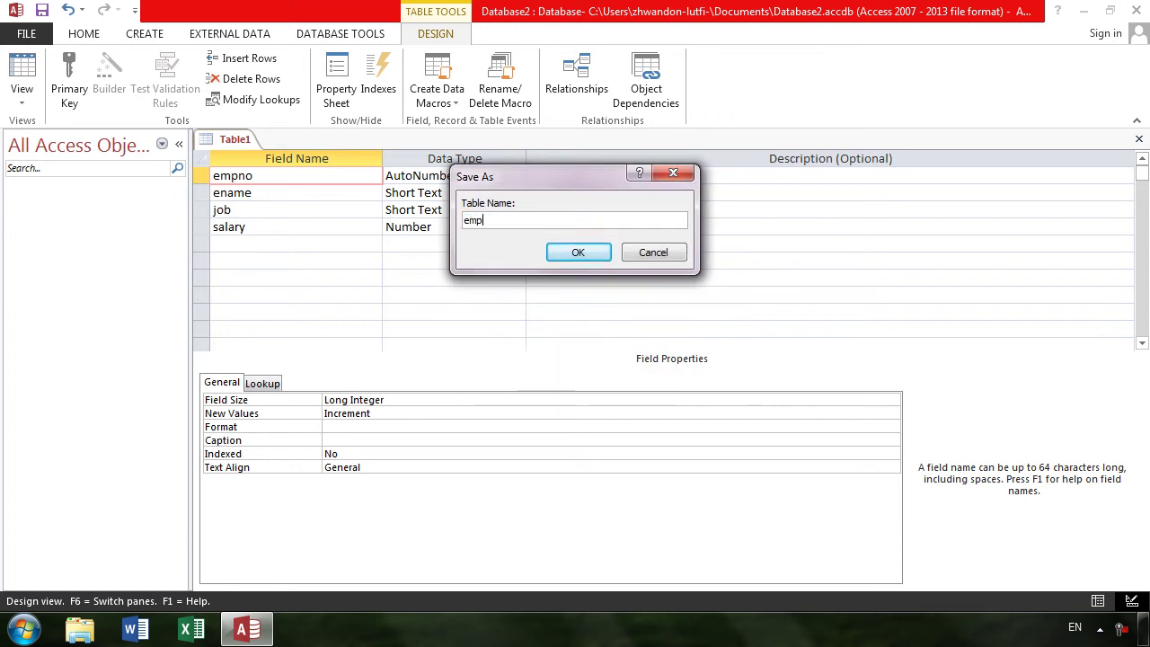
key("Return")
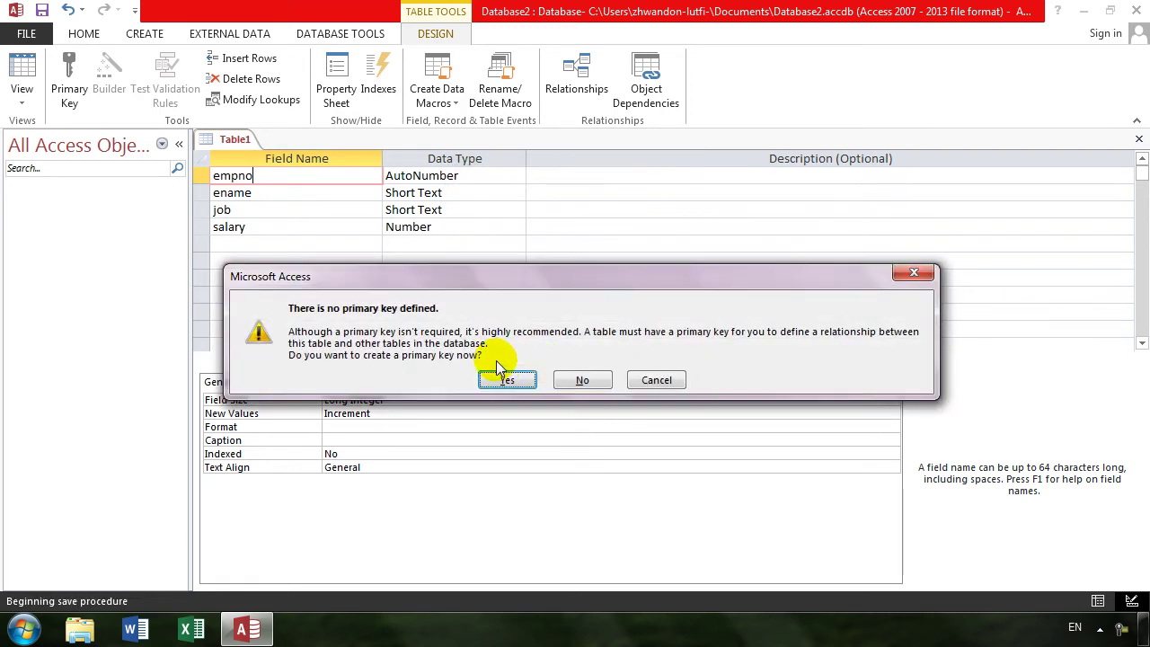
left_click(508, 380)
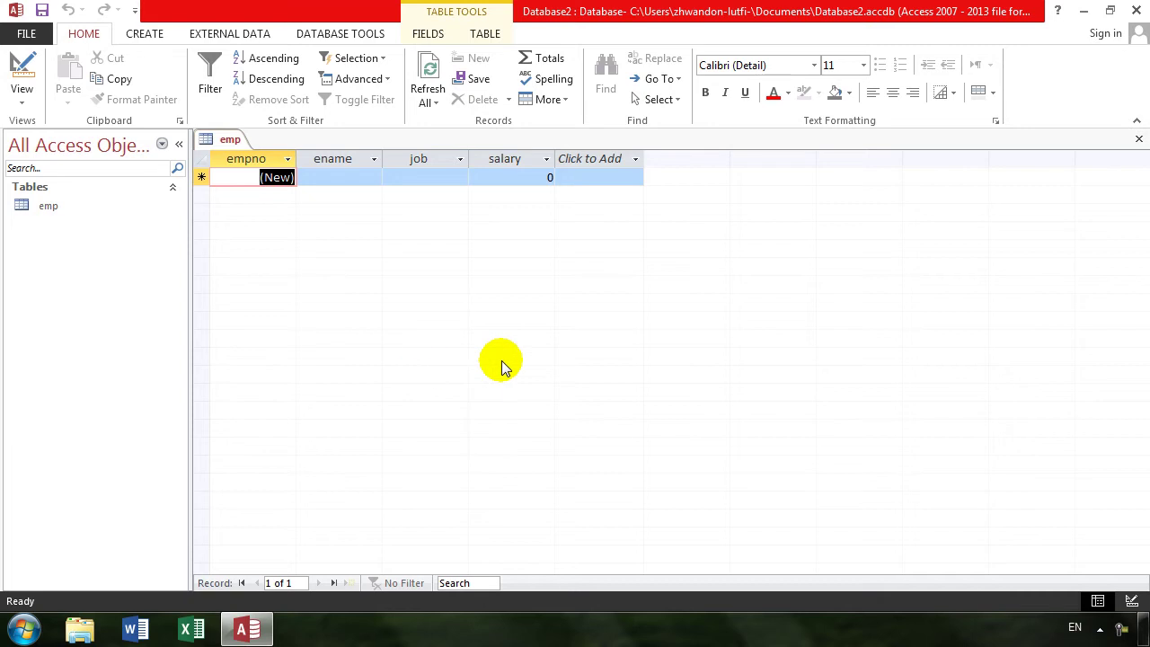
- Enter the first record: khan, manager, salary 4000
key("Tab")
type("khan")
key("Tab")
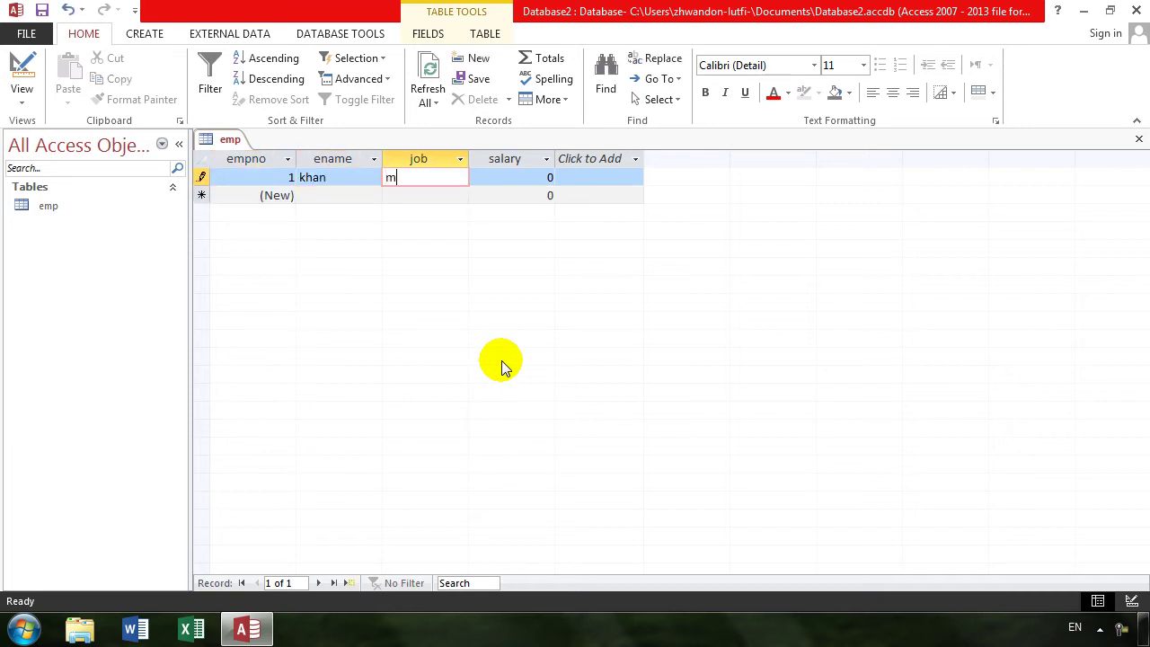
type("manager")
key("Tab")
type("4000")
key("Tab")
key("Tab")
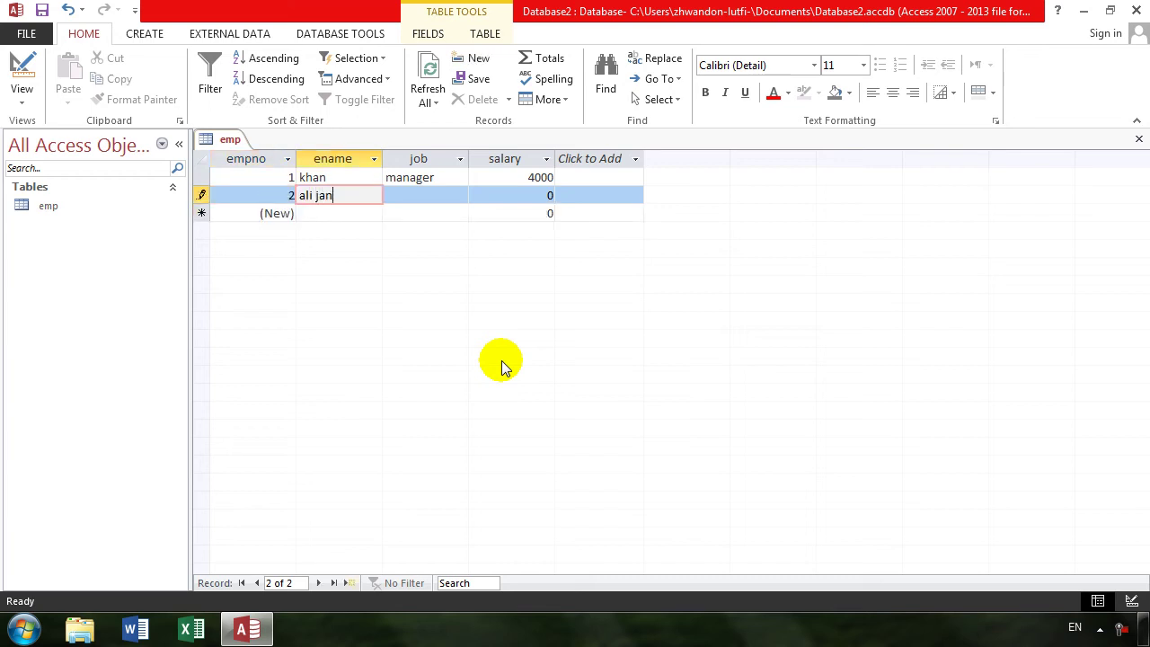
key("Tab")
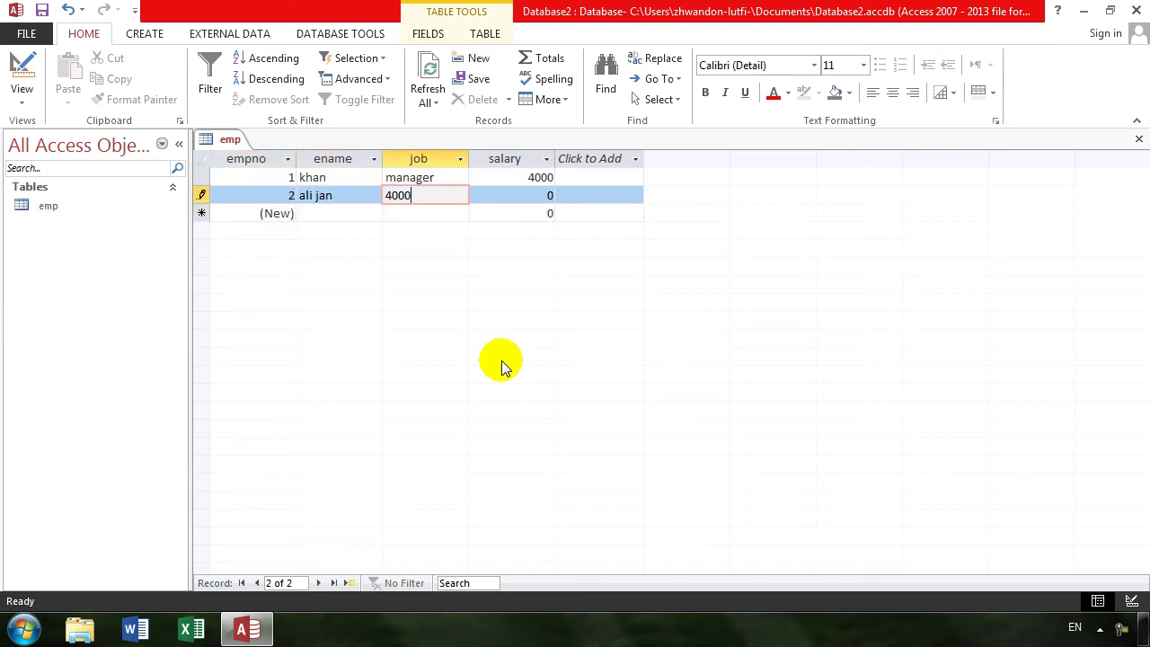
type("adman")
key("Tab")
type("4000")
key("Tab")
key("Up")
key("Up")
key("Tab")
key("Tab")
key("Tab")
key("Tab")
key("Tab")
key("Tab")
key("Tab")
key("Tab")
key("Tab")
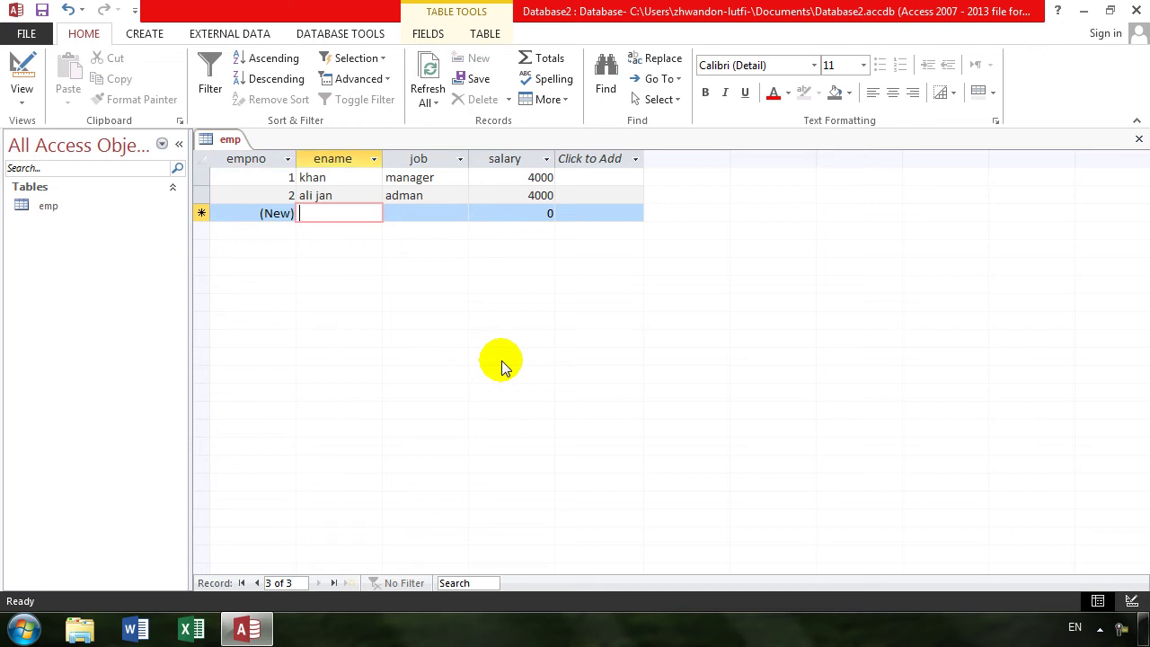
- Enter the third record, noorullah, teacher, salary 5000, and select all records
type("noorullah")
key("Tab")
type("teacher")
key("Tab")
type("5000")
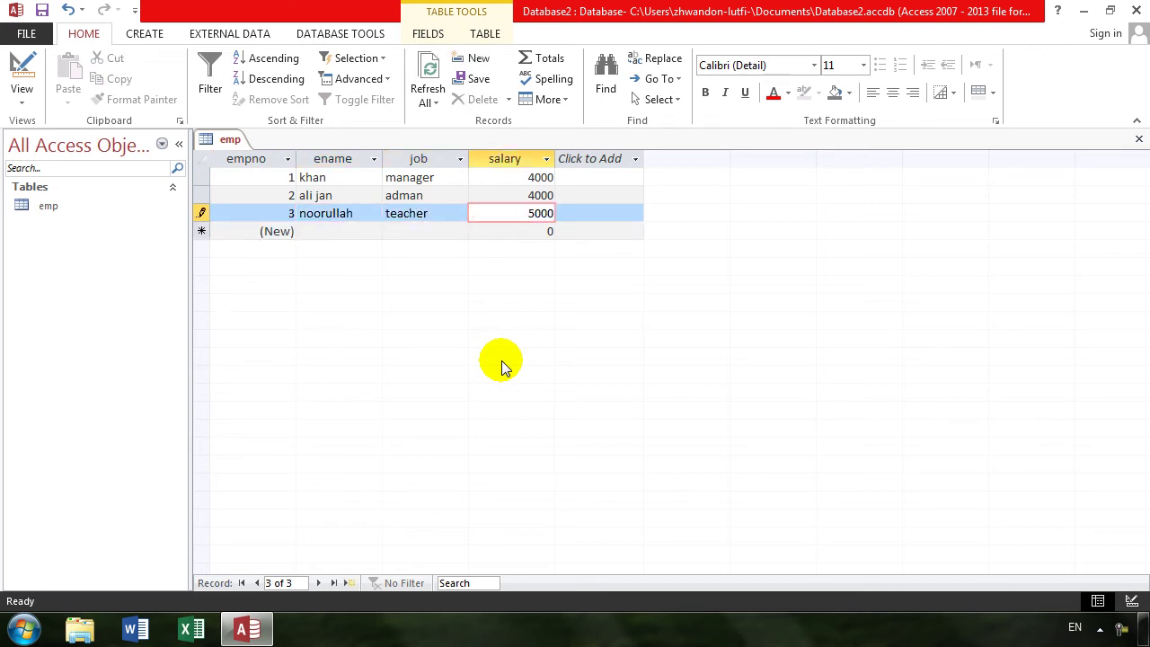
key("Tab")
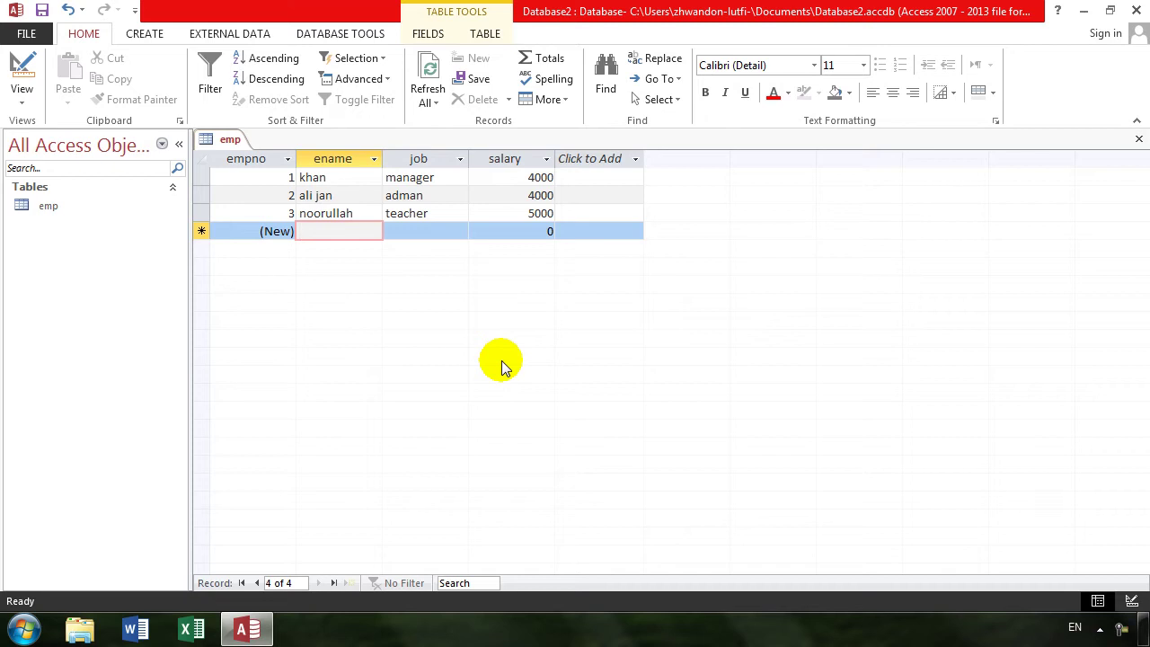
key("ctrl+a")
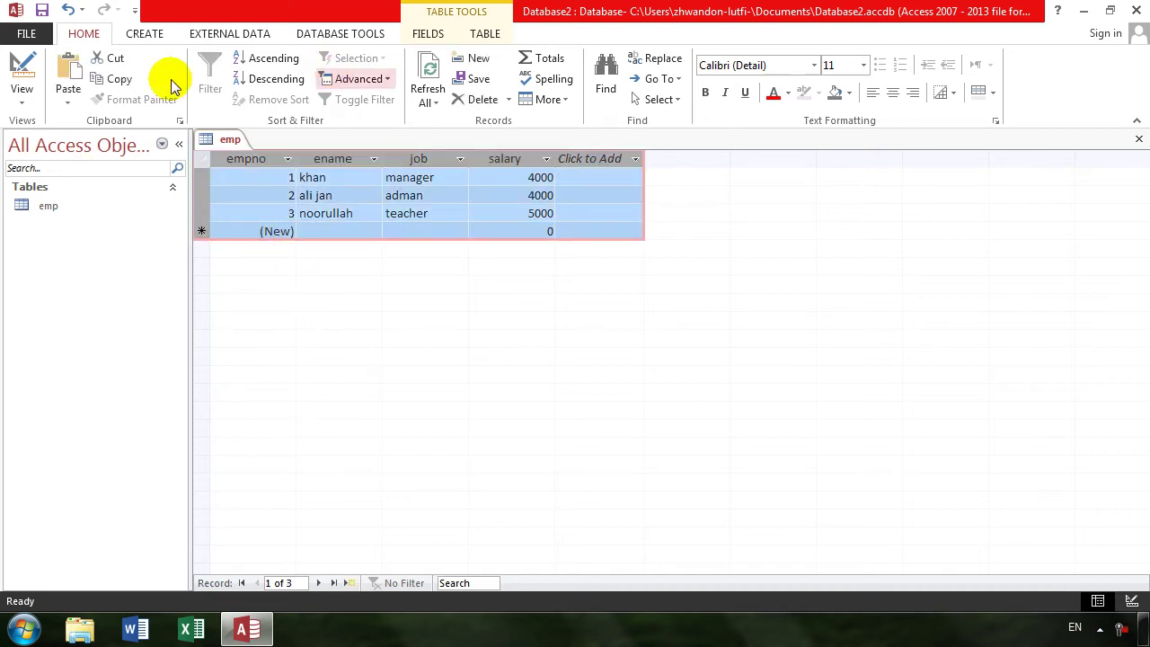
- Paste-append the three copied records so emp holds six, then select all six
left_click(68, 93)
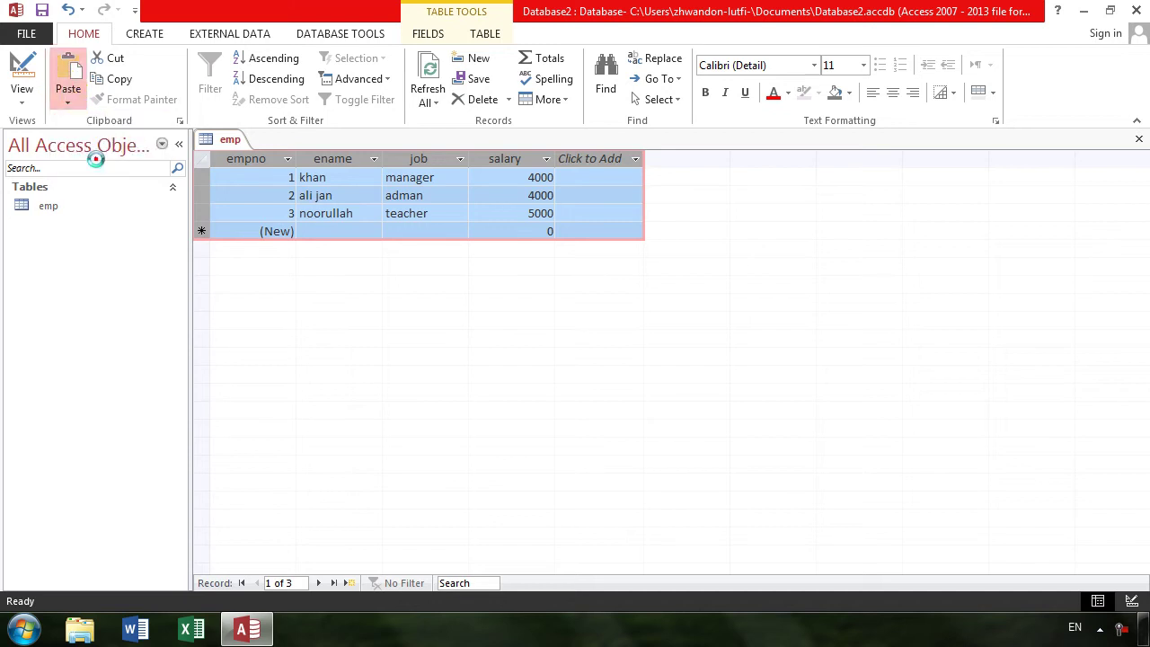
left_click(106, 164)
left_click(542, 368)
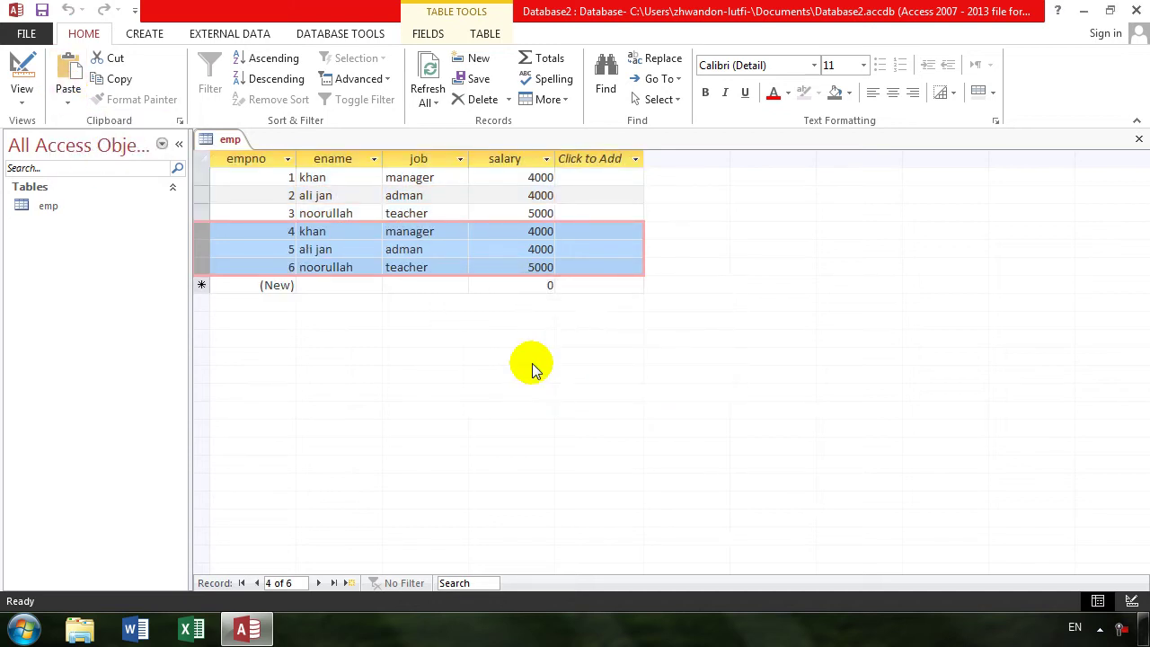
key("ctrl+a")
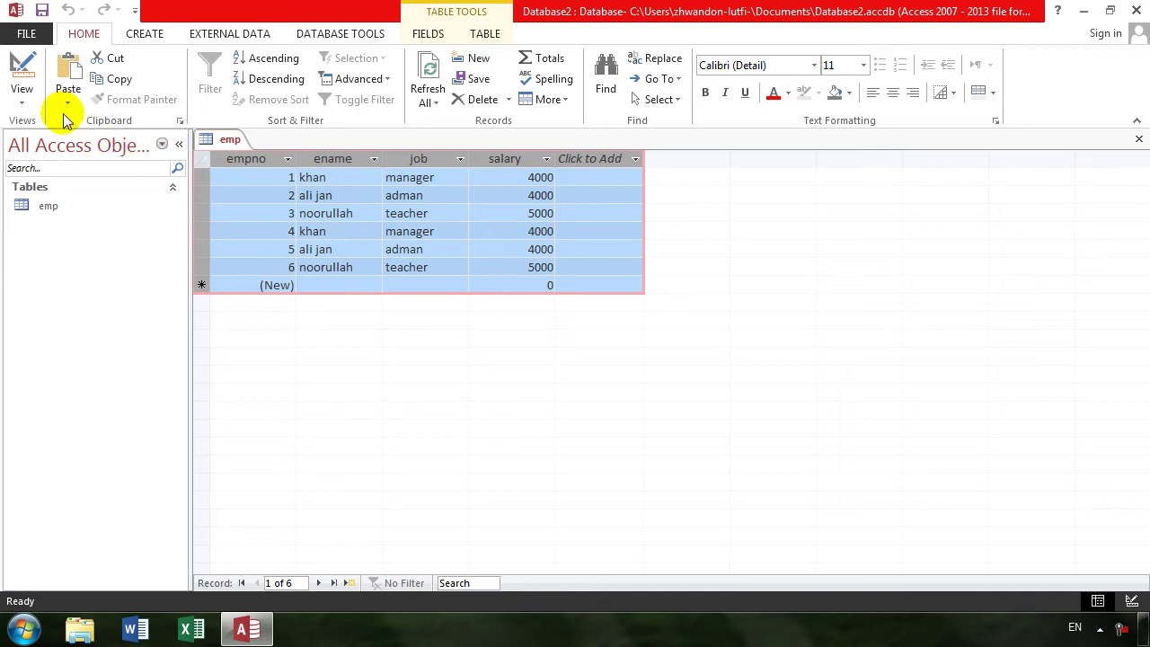
- Paste-append the six records again, bringing emp to twelve records
left_click(67, 106)
left_click(96, 158)
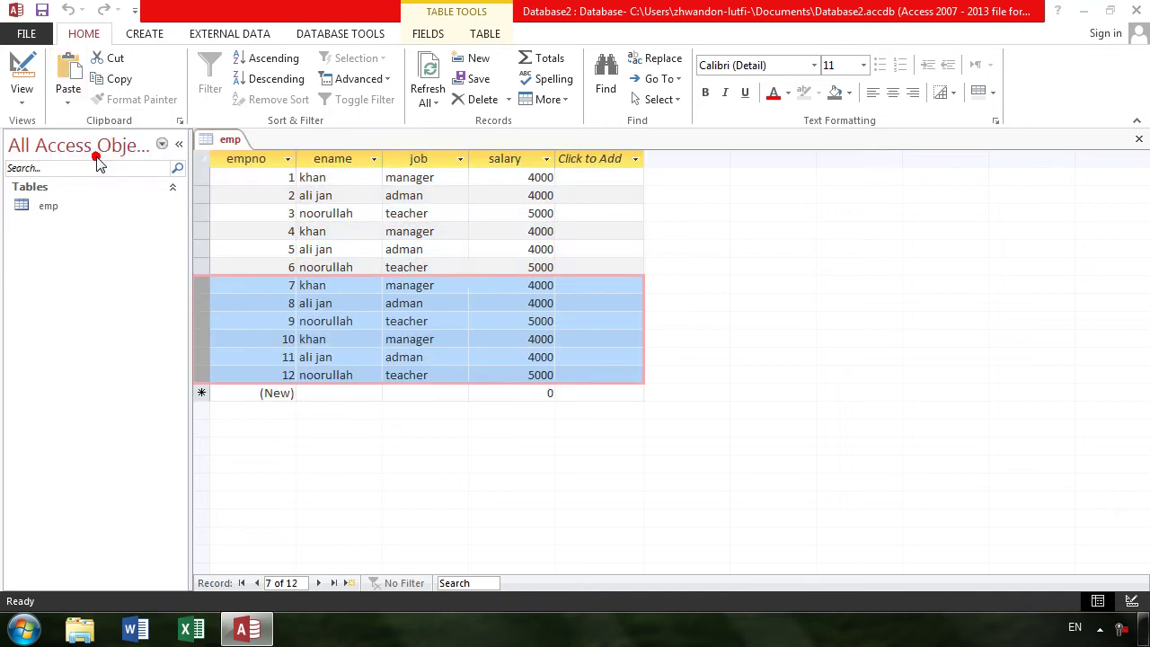
left_click(534, 369)
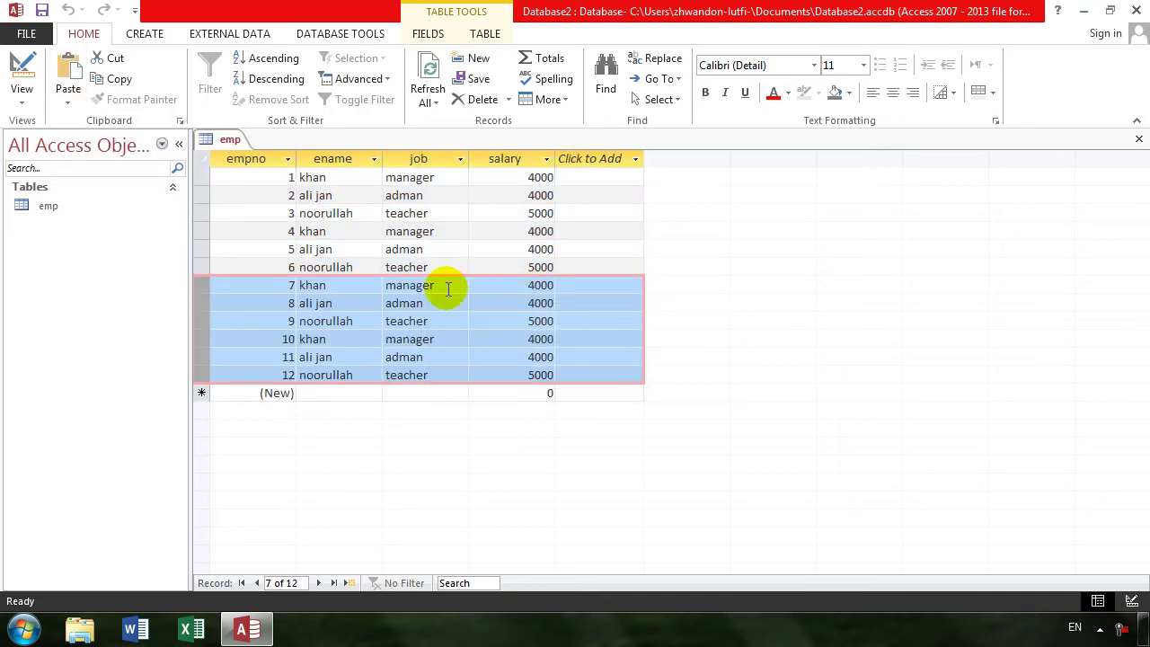
left_click(450, 249)
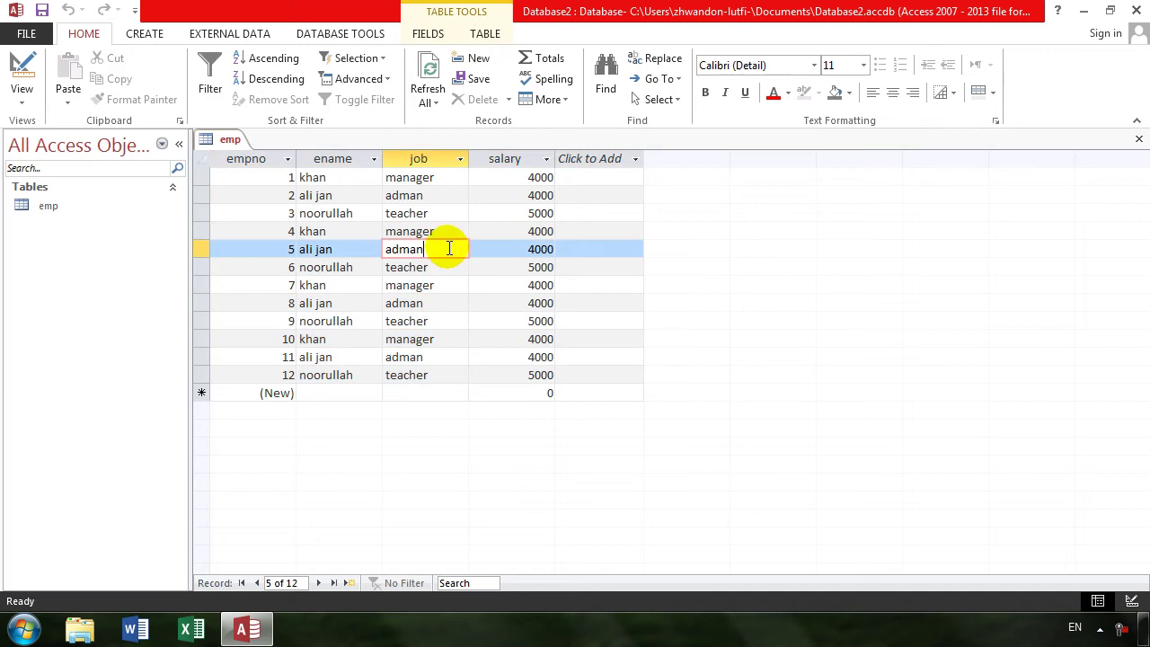
left_click(20, 97)
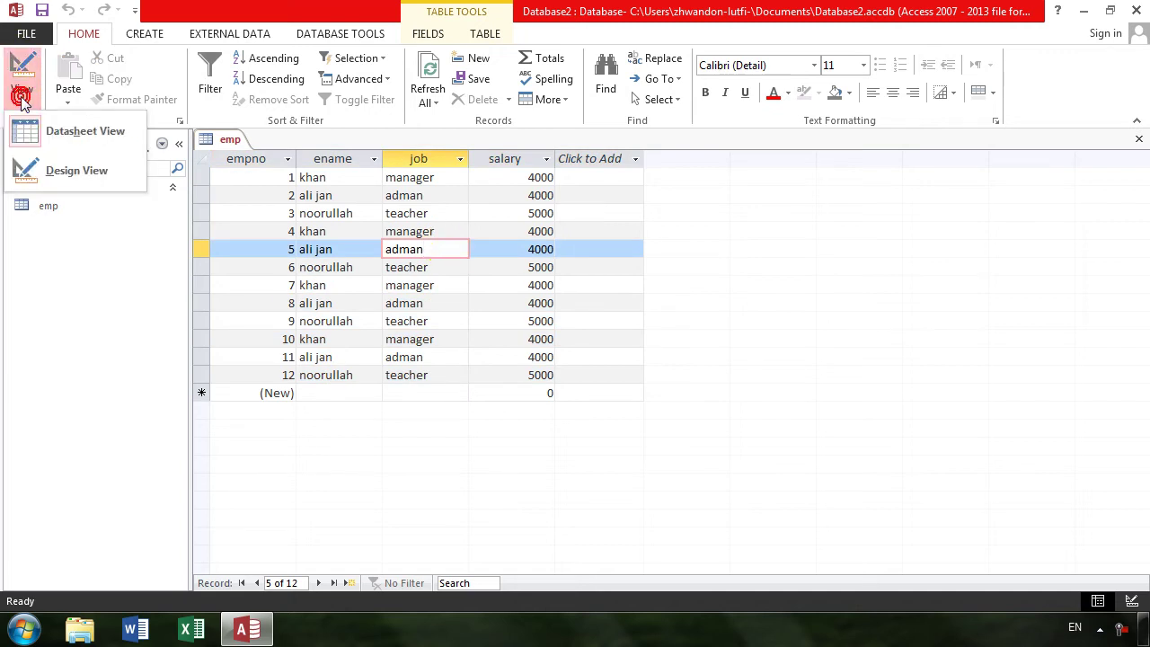
- In Design view, add a comm field of type Number below salary
left_click(41, 170)
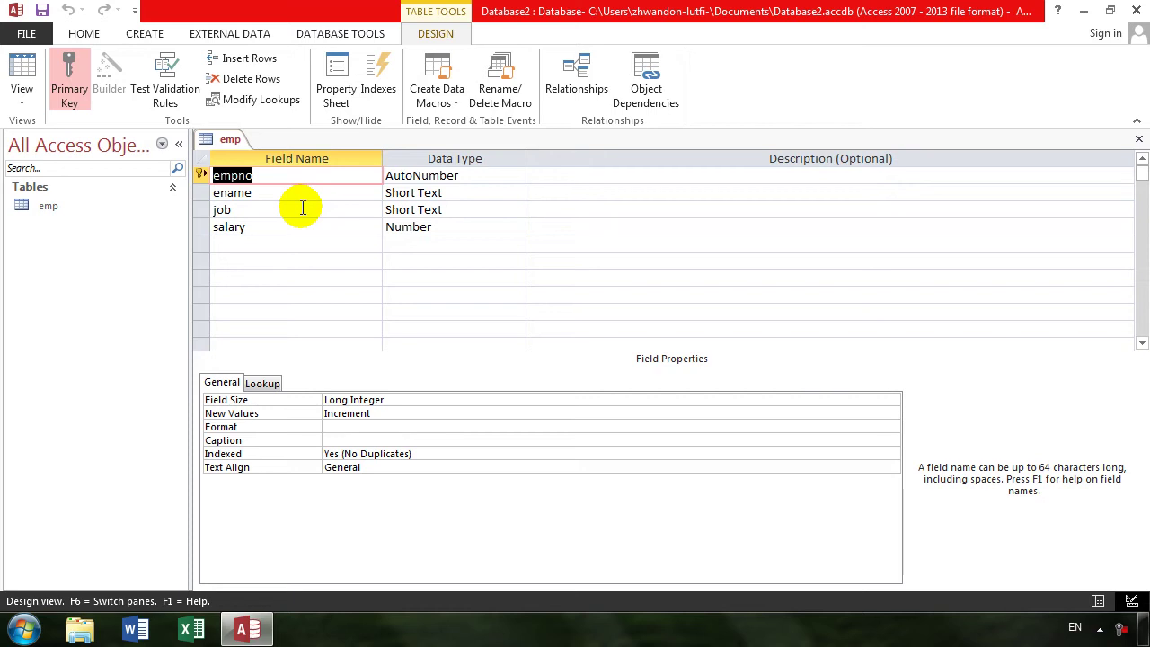
left_click(273, 243)
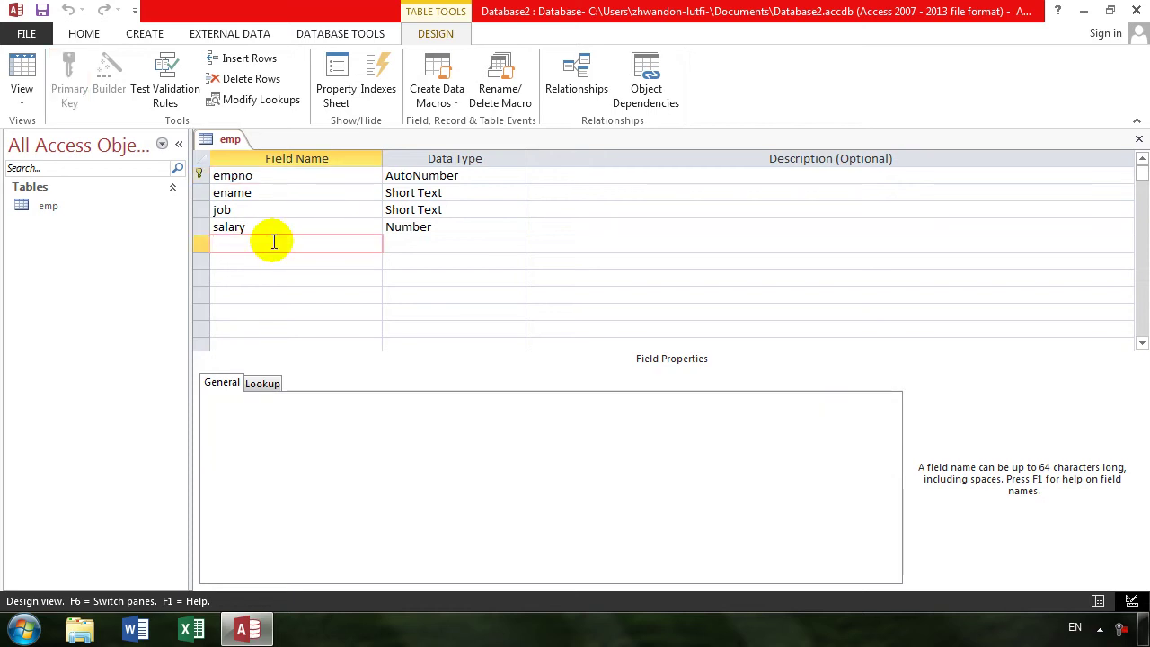
type("comm")
key("Tab")
type("n")
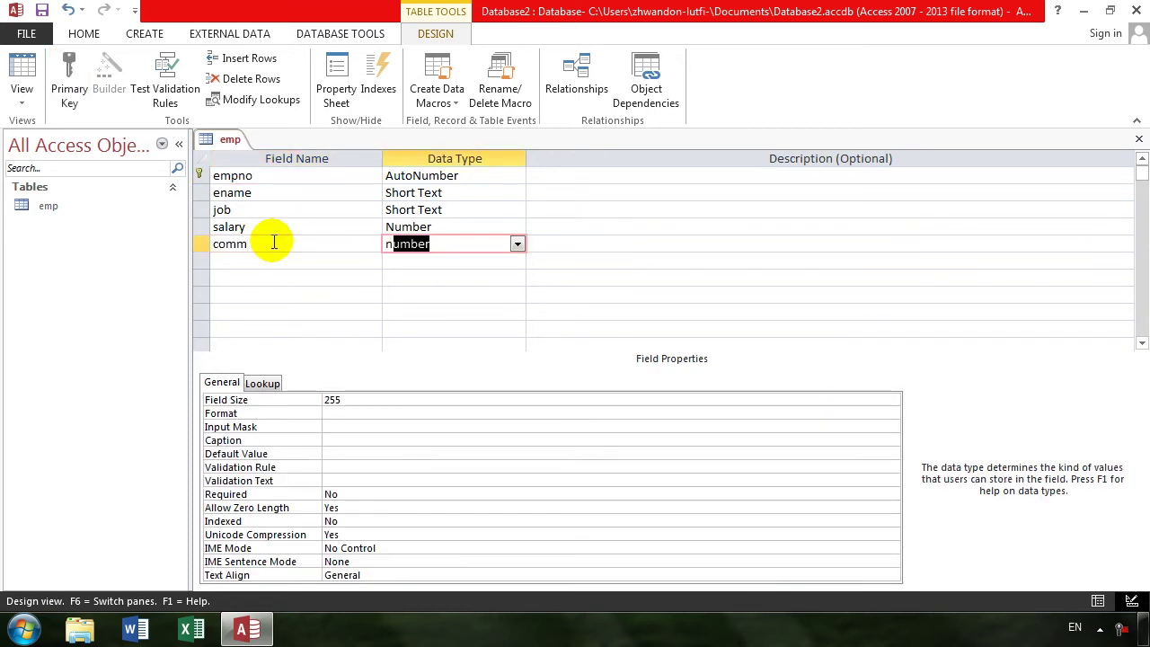
key("Tab")
key("Tab")
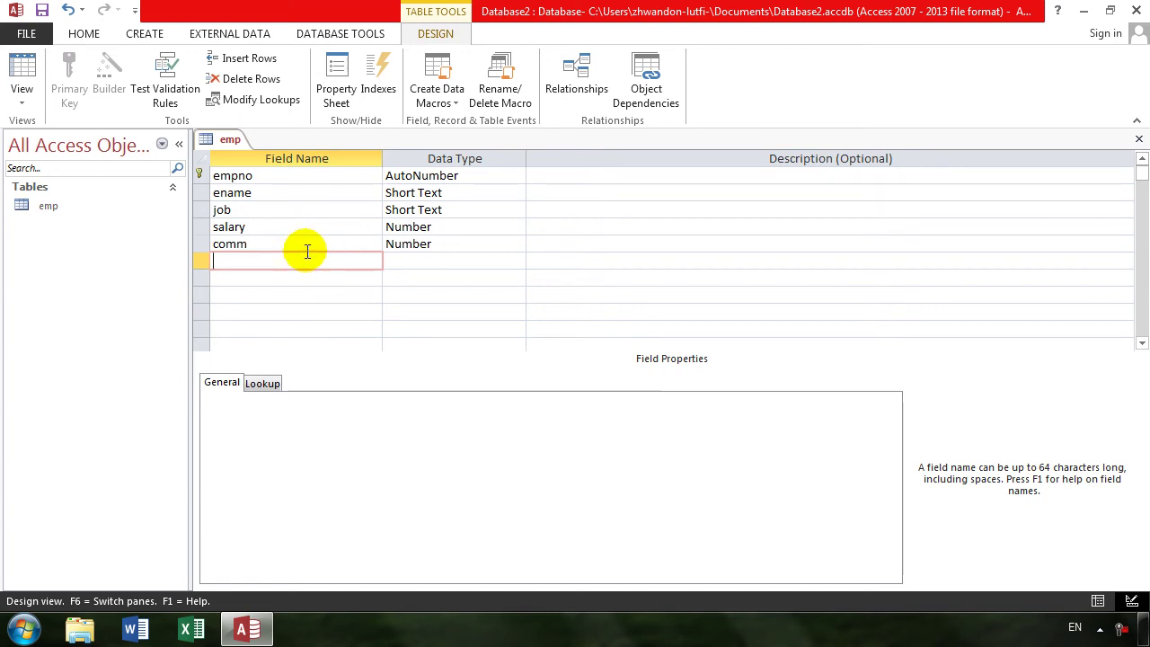
left_click(19, 85)
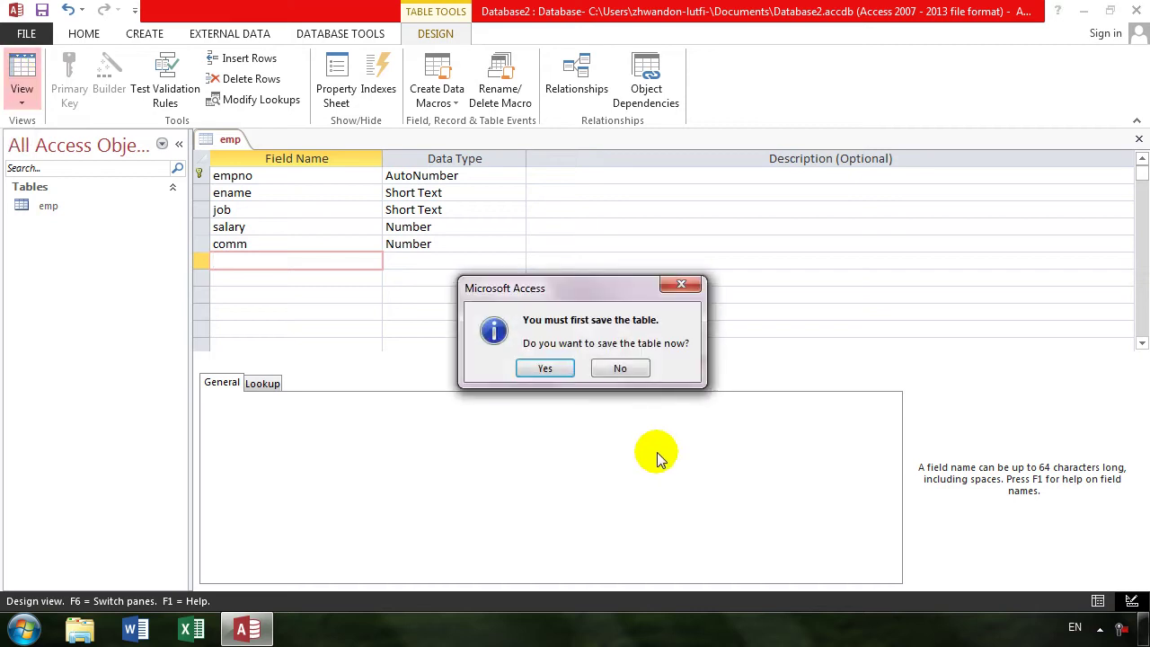
- Save the design change and enter commissions 4000, 5000 and 66000 for records 1–3
key("Return")
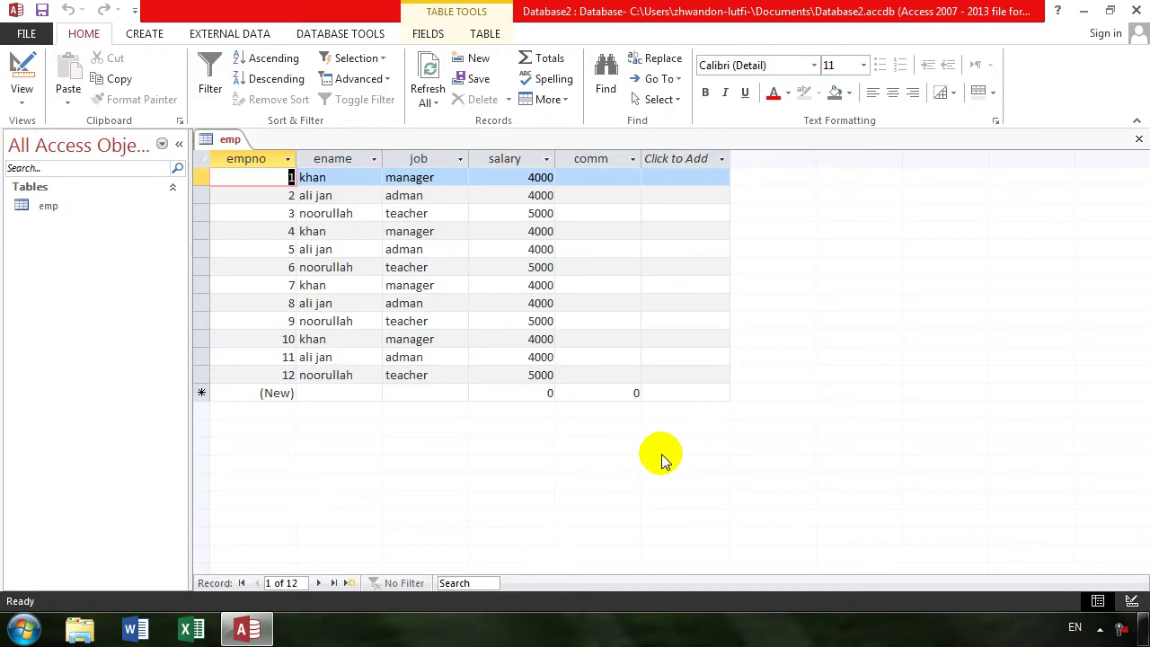
left_click(584, 178)
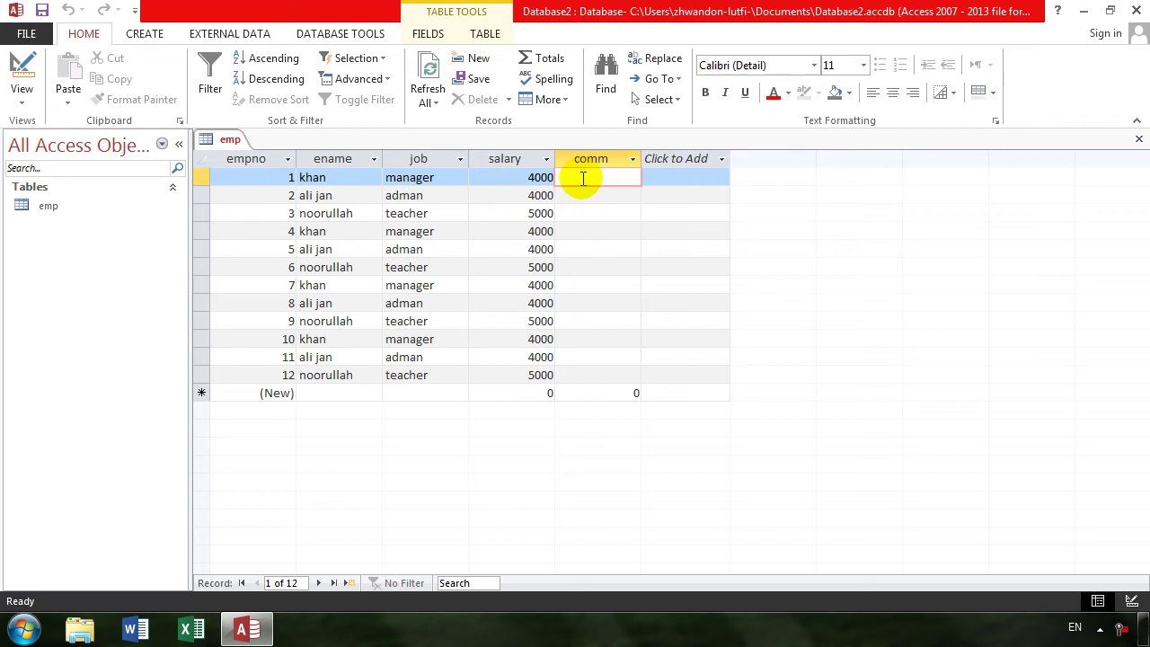
type("4000")
key("Down")
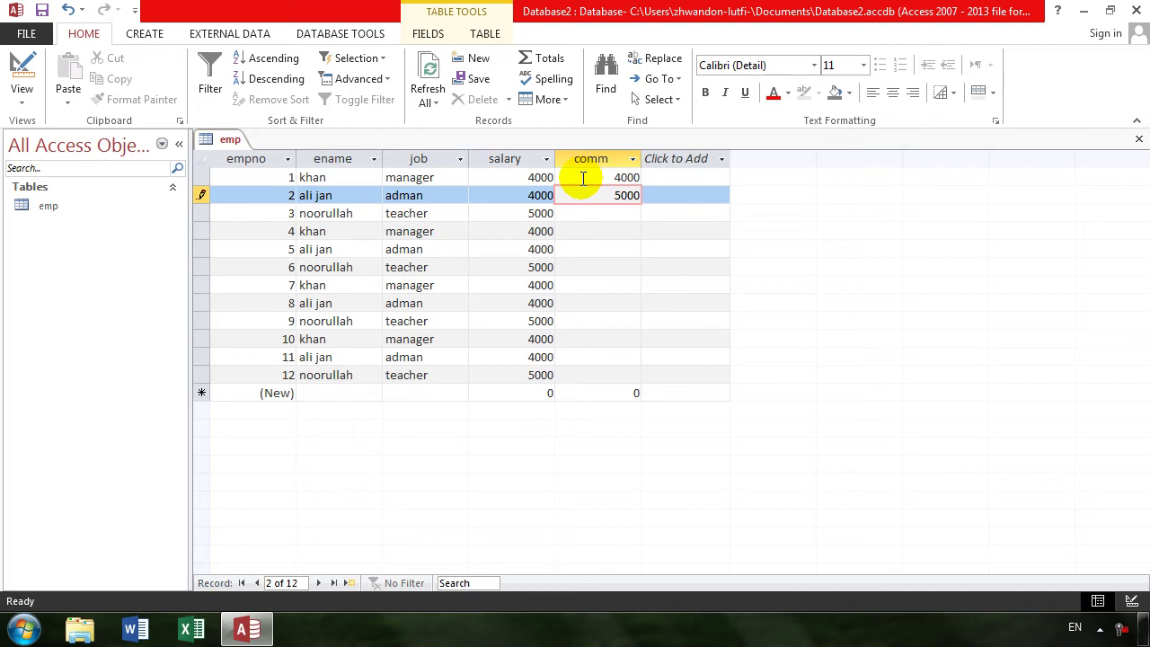
key("Down")
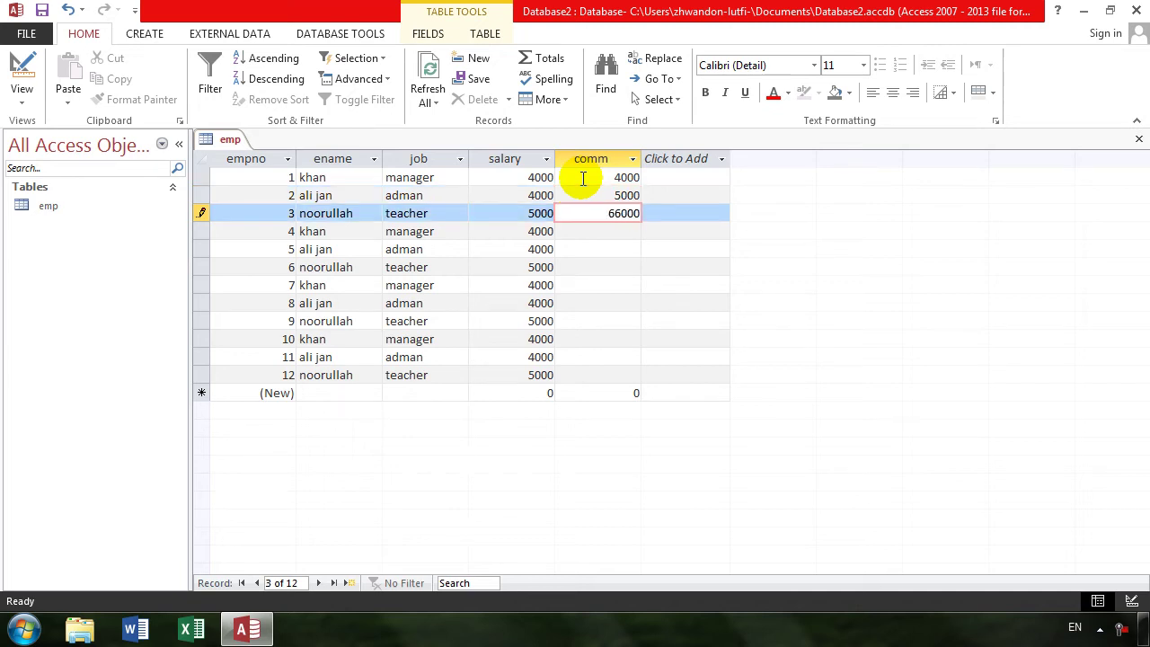
key("Tab")
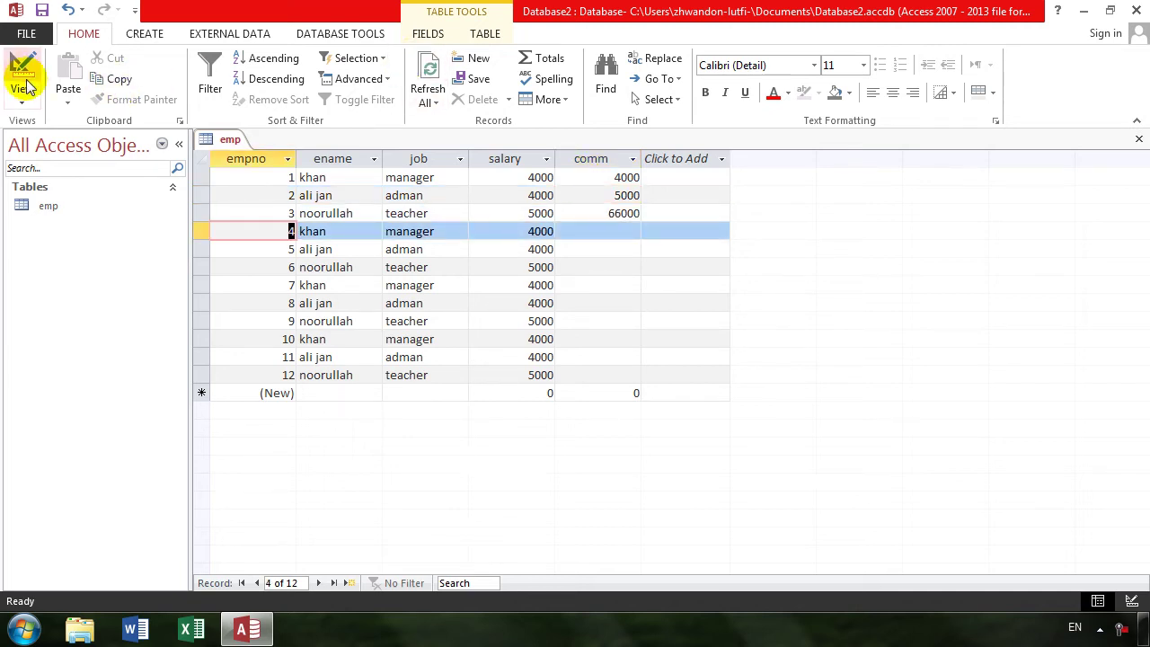
- In Design view, toggle the primary key off empno, back on, then off again
left_click(25, 84)
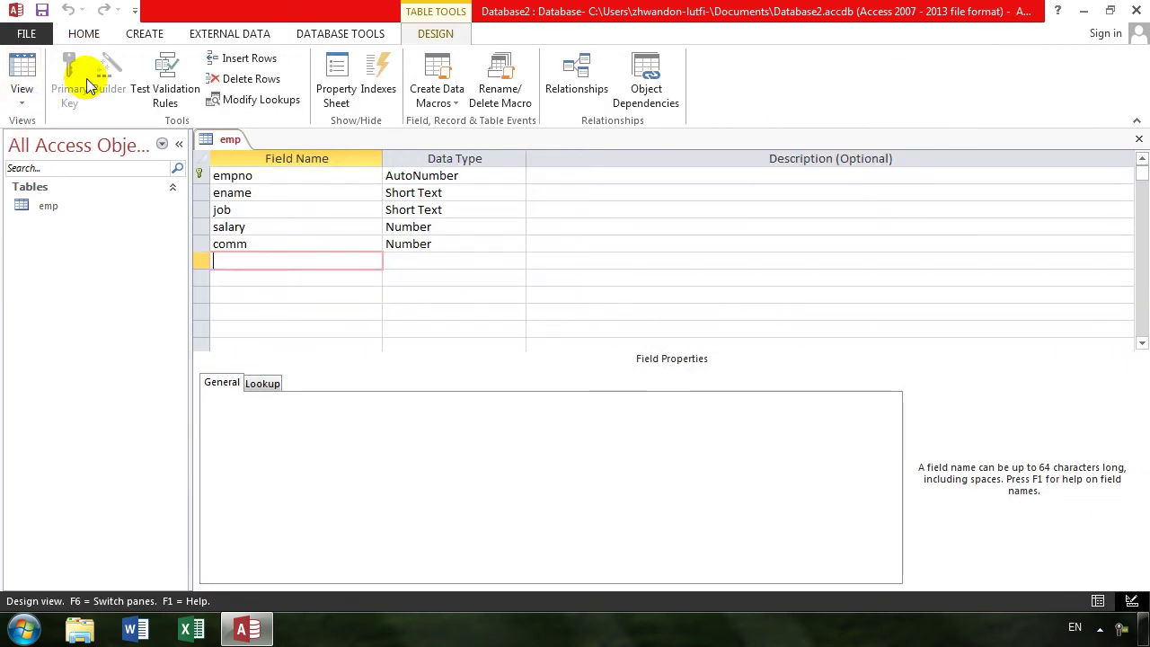
left_click(305, 176)
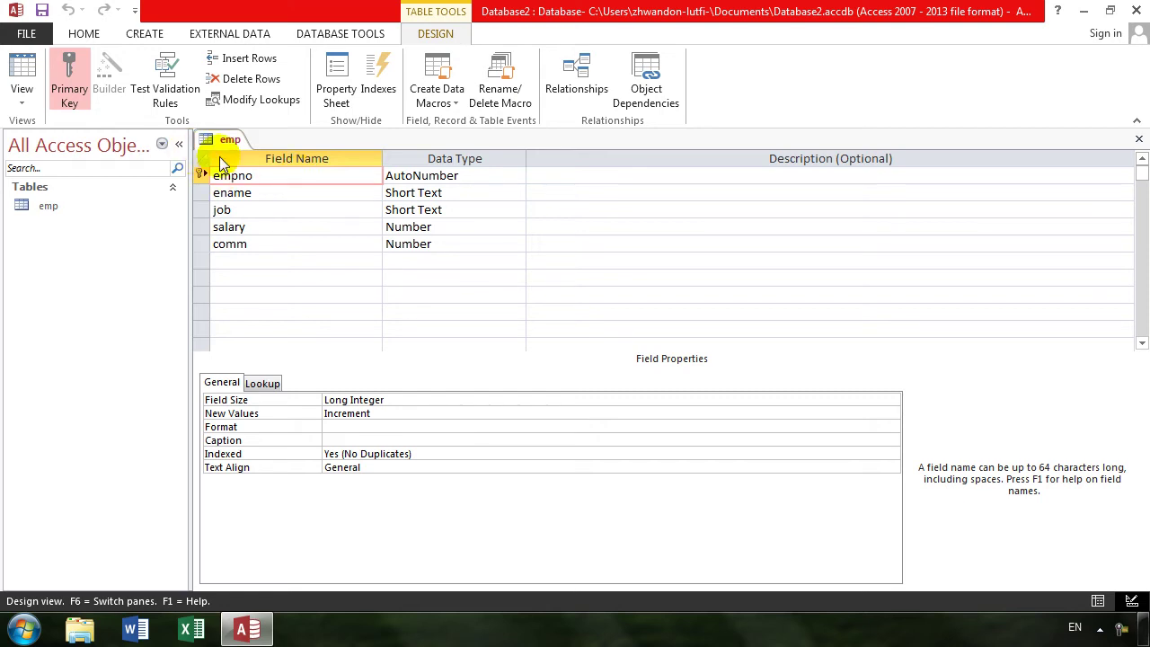
left_click(79, 80)
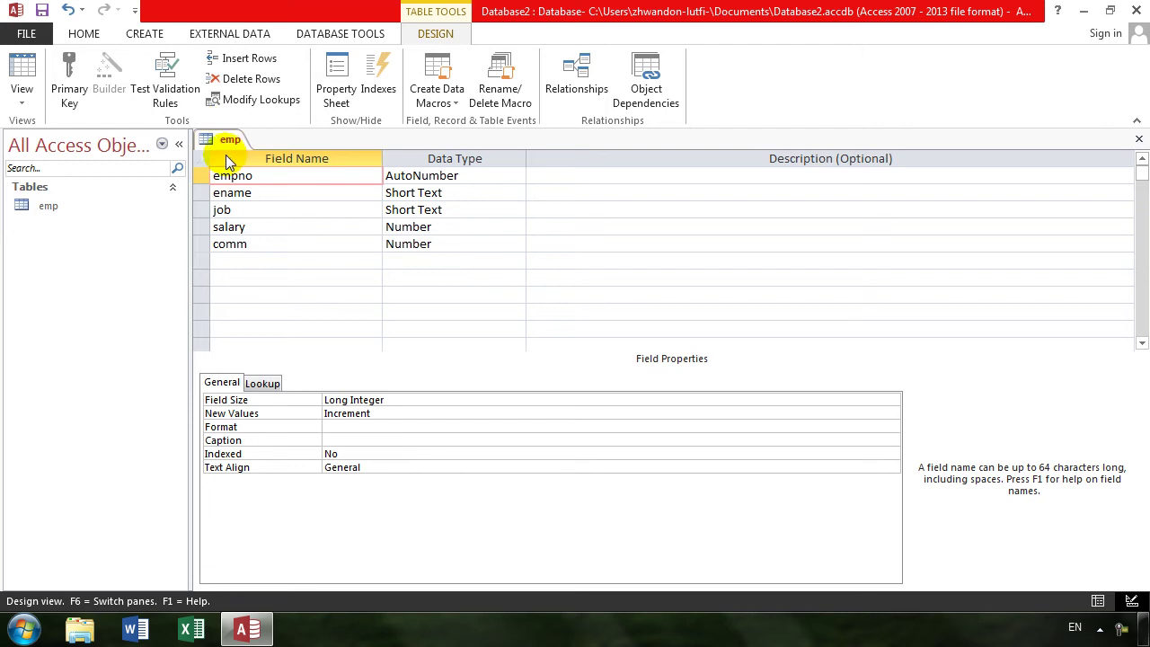
left_click(72, 85)
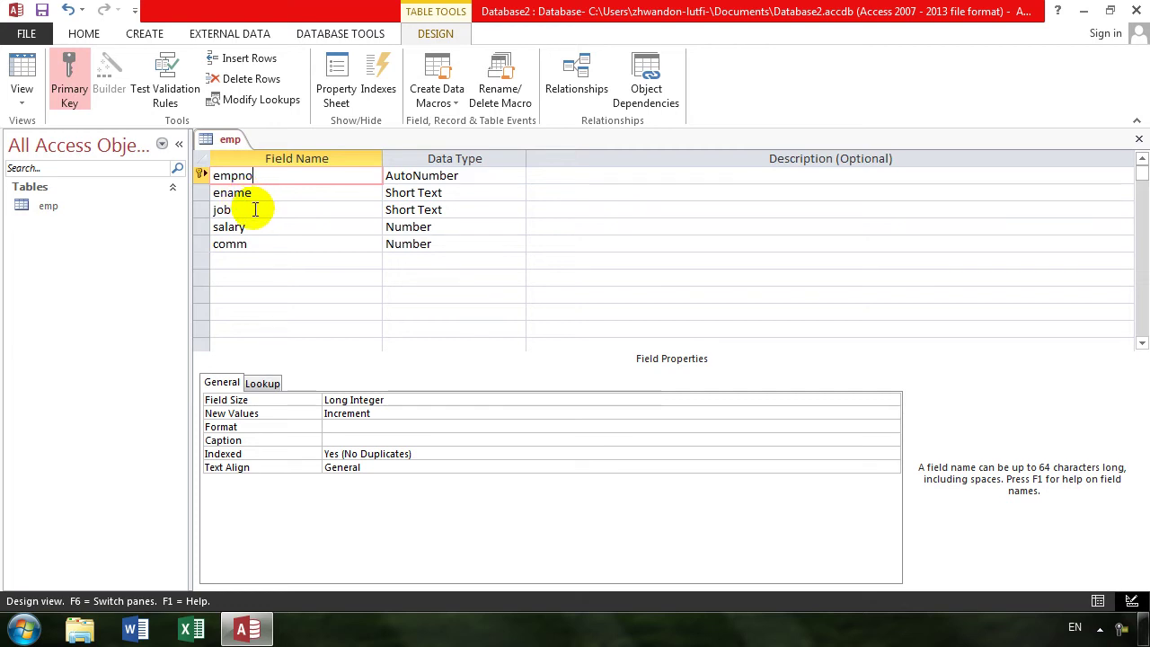
left_click(56, 82)
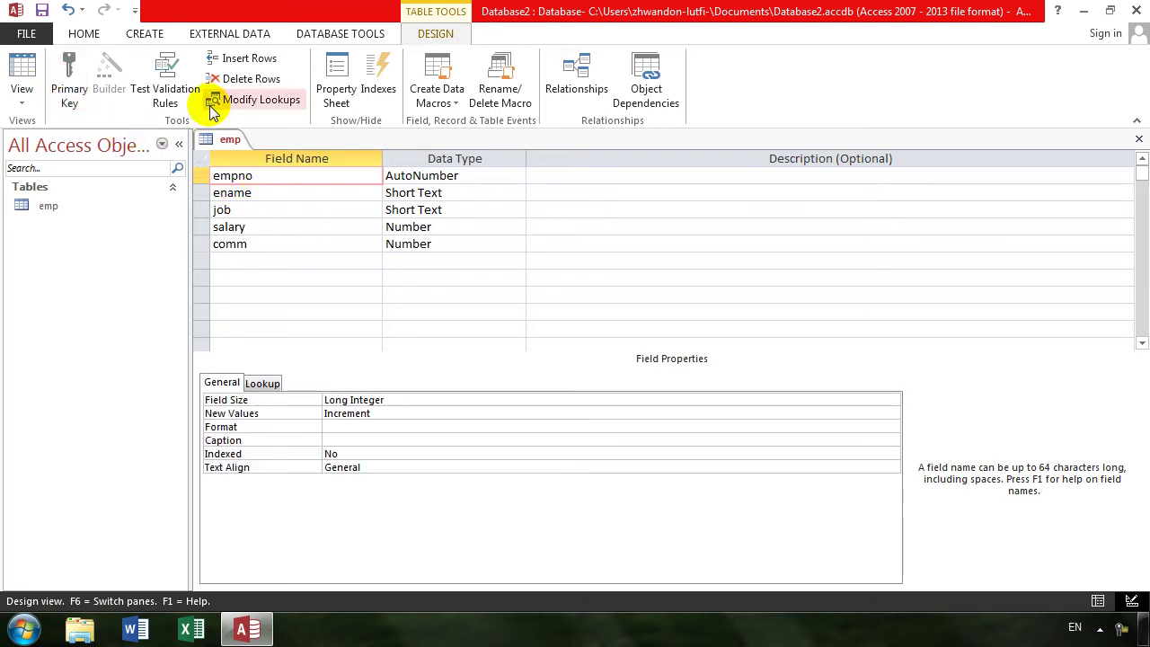
- Make empno and salary a combined primary key, then remove it so no key remains
left_click(202, 175)
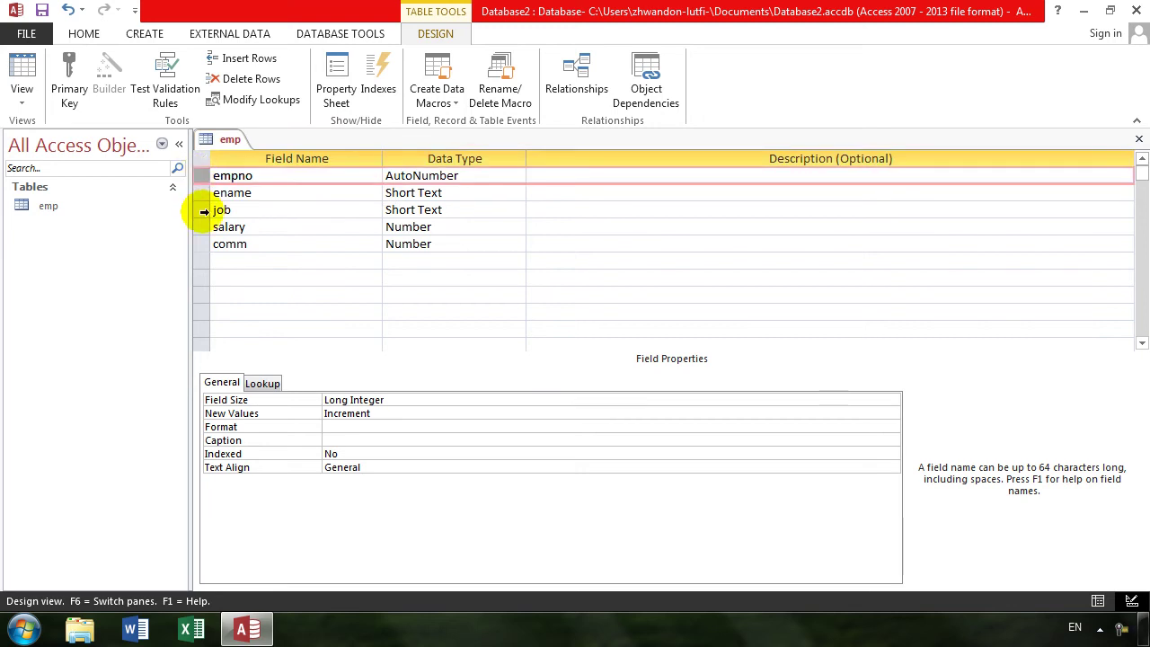
left_click(202, 226)
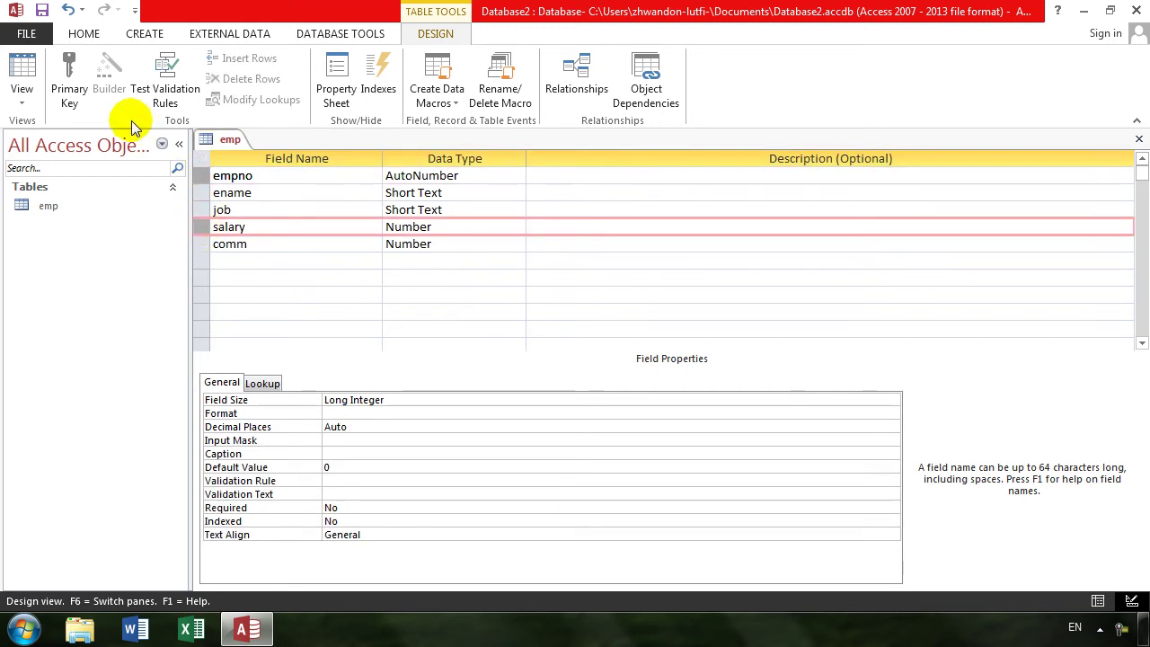
left_click(57, 81)
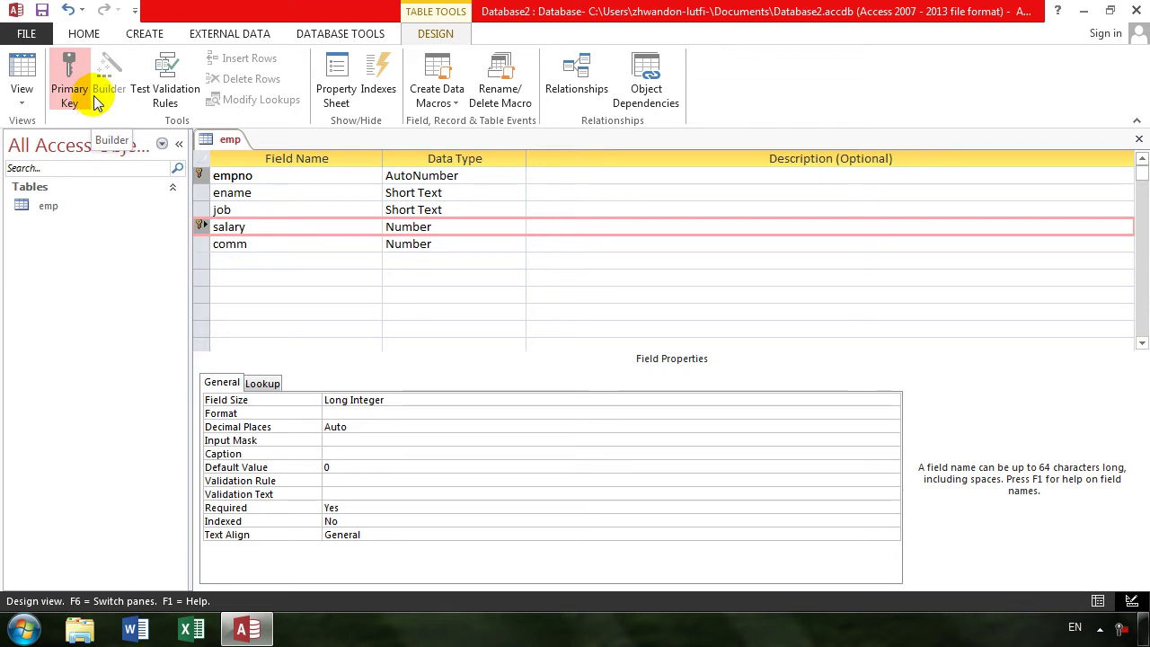
left_click(79, 82)
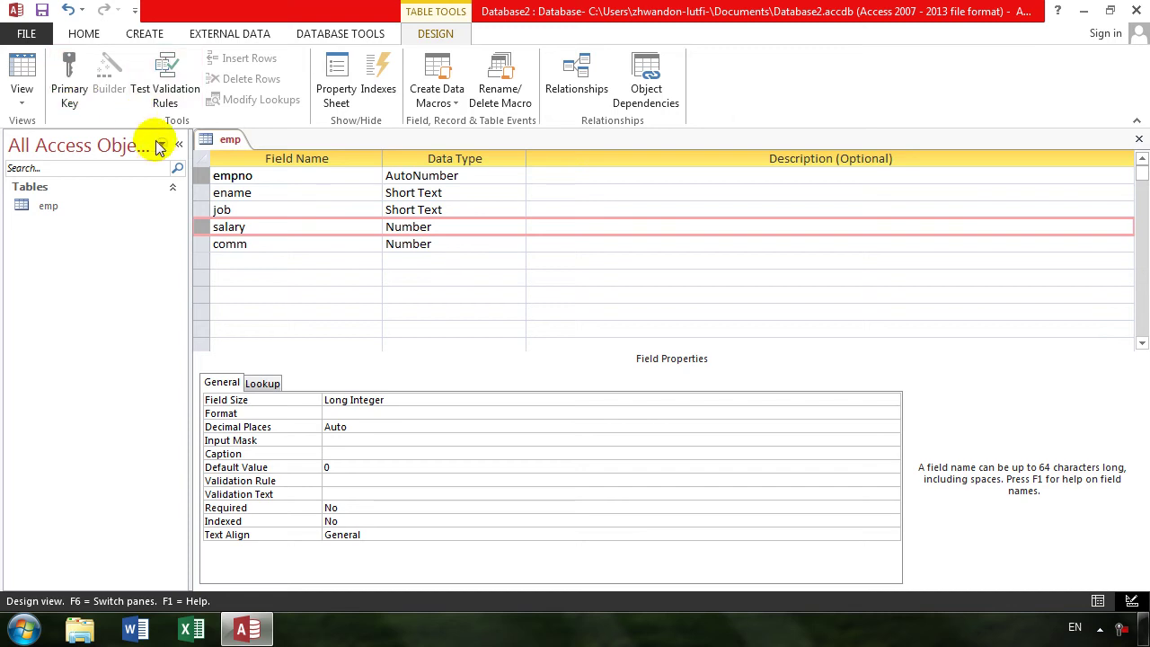
left_click(299, 176)
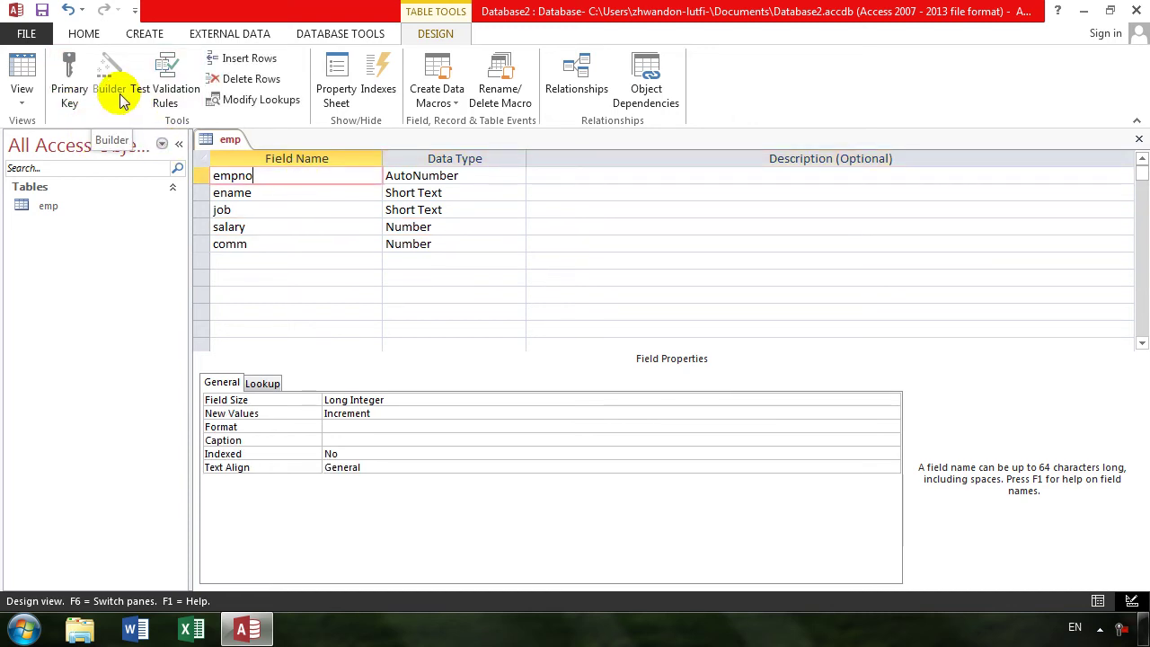
left_click(236, 192)
left_click(252, 210)
left_click(245, 227)
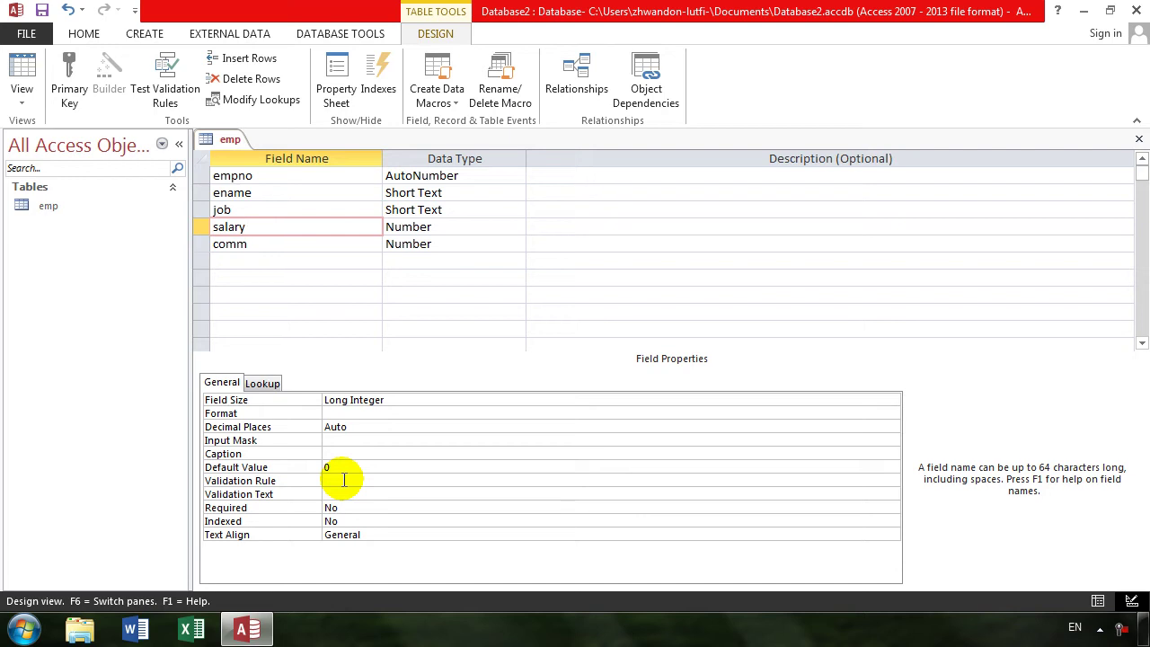
left_click(274, 187)
- Delete the empno field row from the emp design, confirming the permanent deletion
right_click(199, 177)
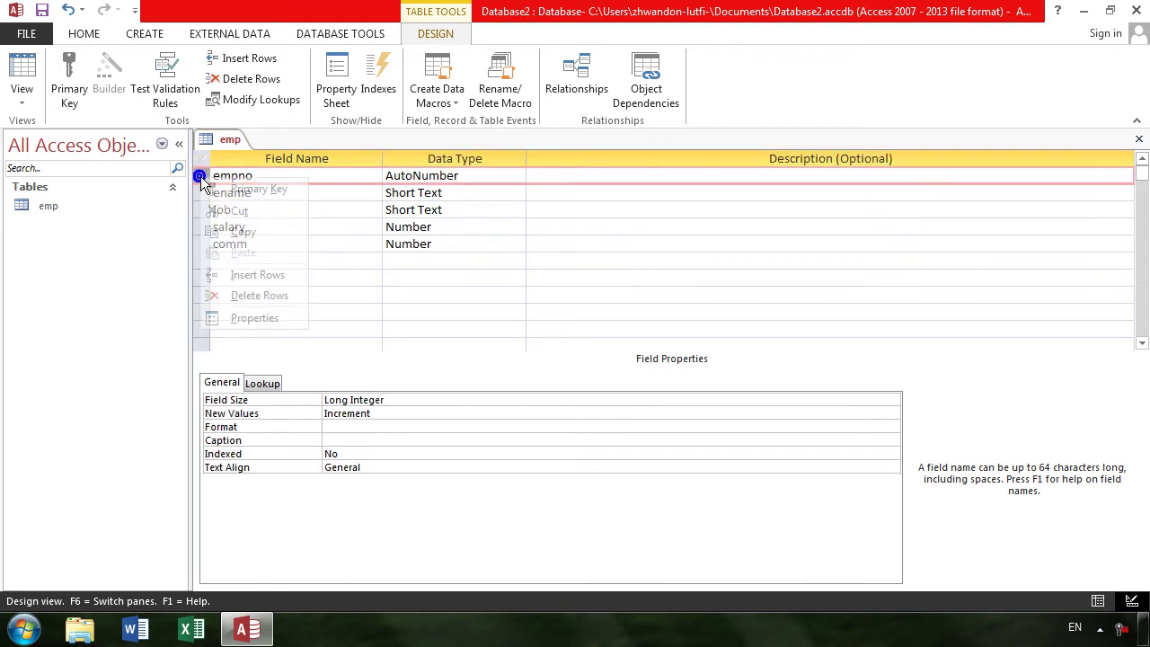
left_click(258, 288)
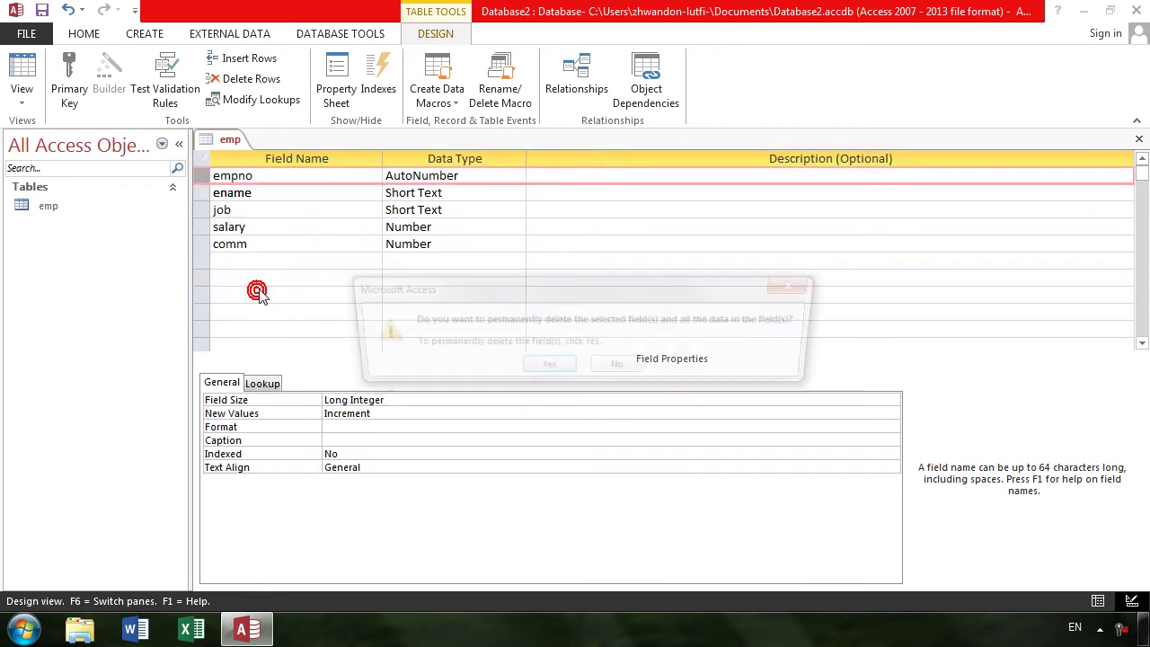
key("Return")
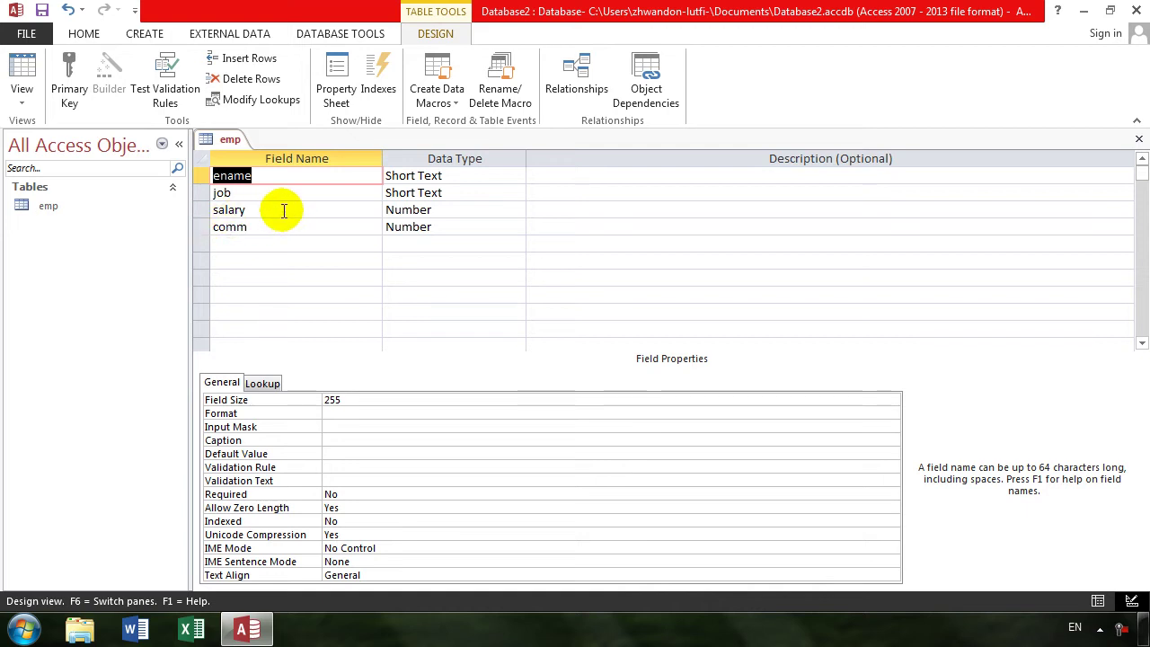
left_click(279, 180)
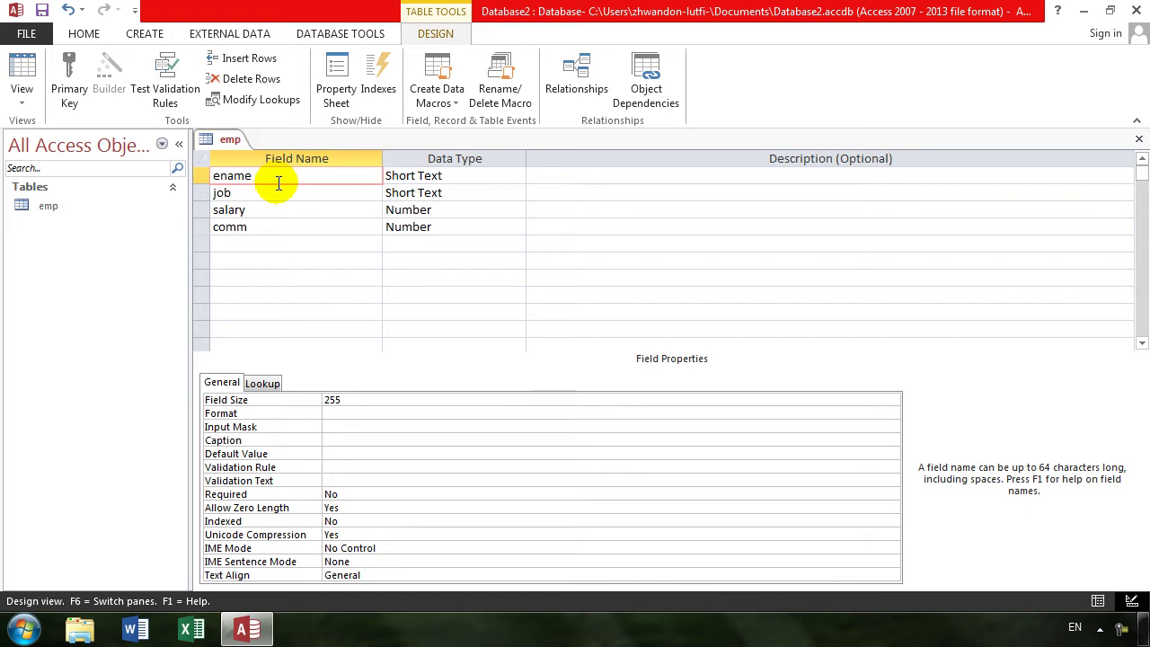
- Set ename as primary key, dismiss the duplicate-values errors on save, then remove the key
left_click(61, 79)
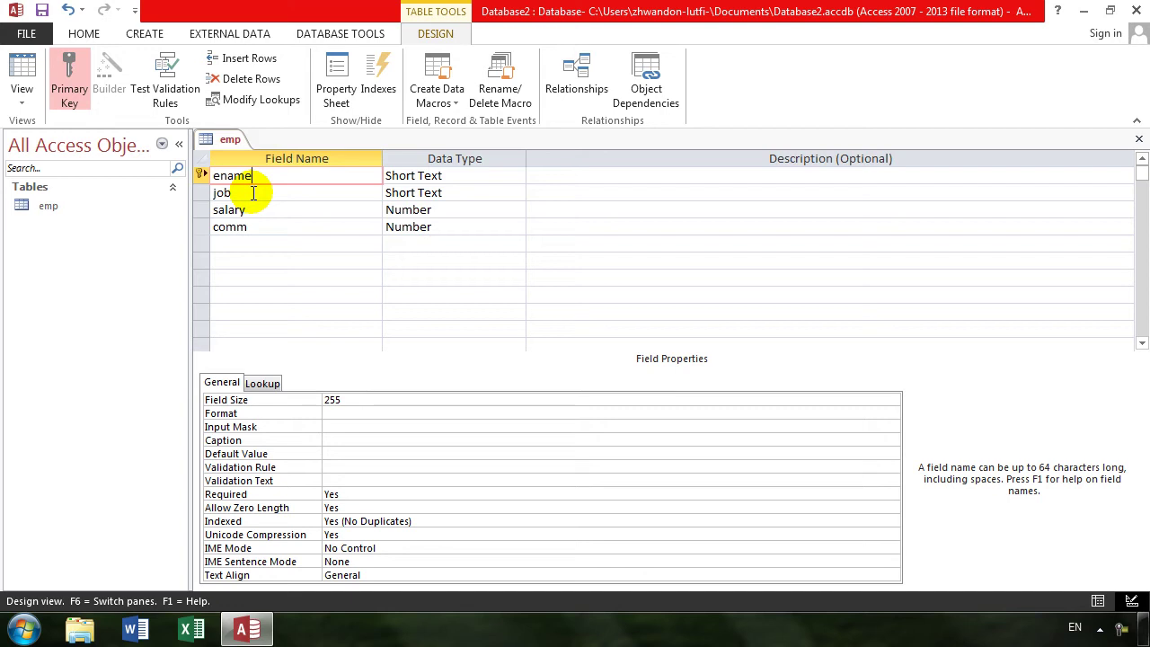
left_click(18, 79)
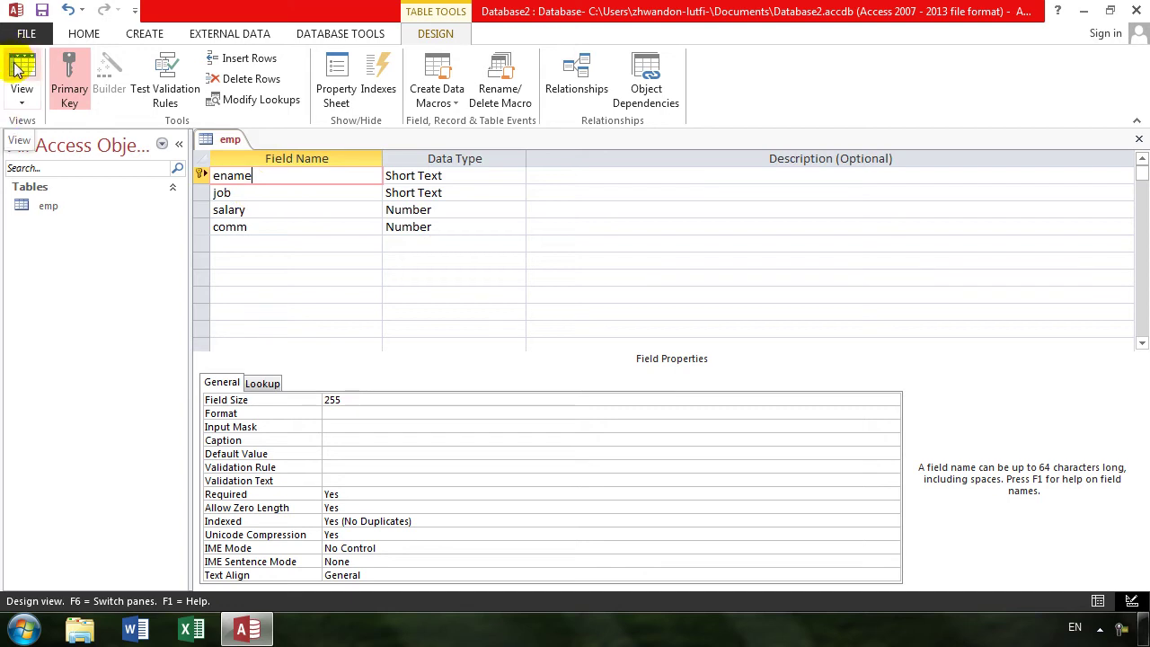
left_click(524, 363)
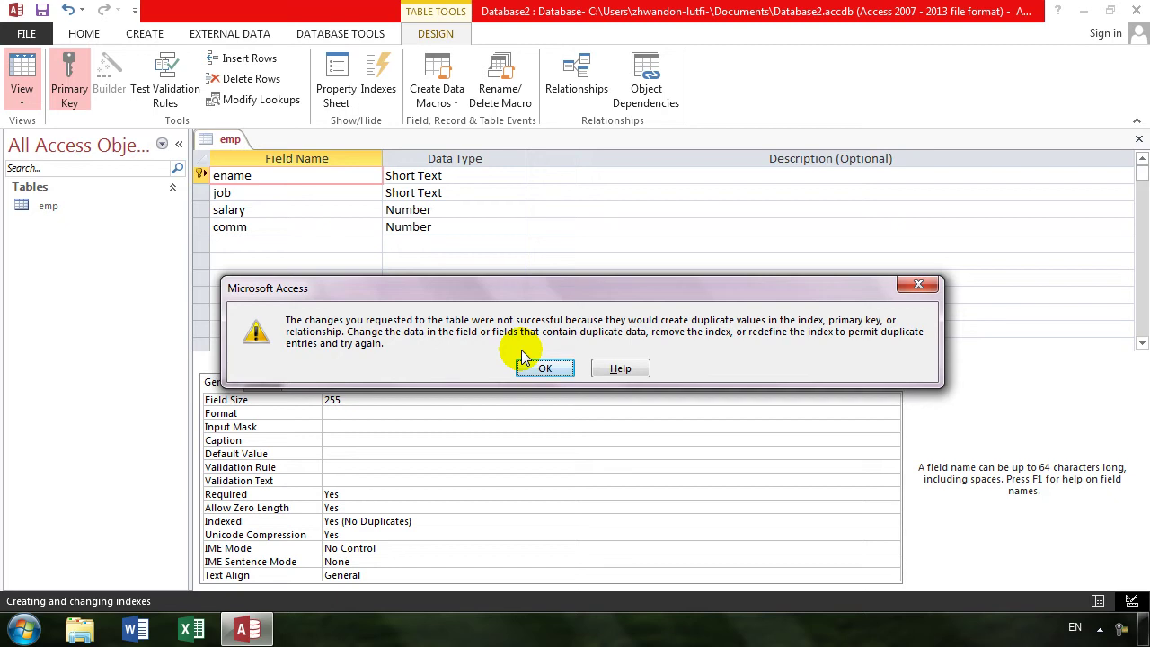
left_click(522, 353)
key("Return")
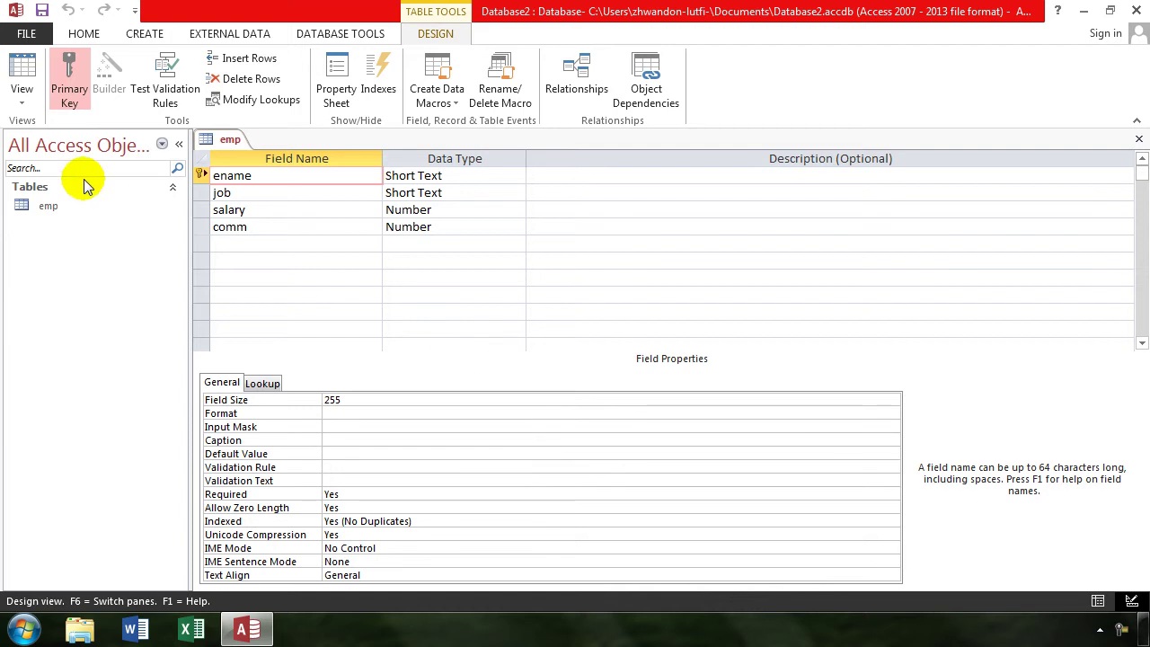
left_click(68, 90)
left_click(25, 72)
- Save the table and delete duplicate records 4 through 12 from the datasheet
left_click(545, 369)
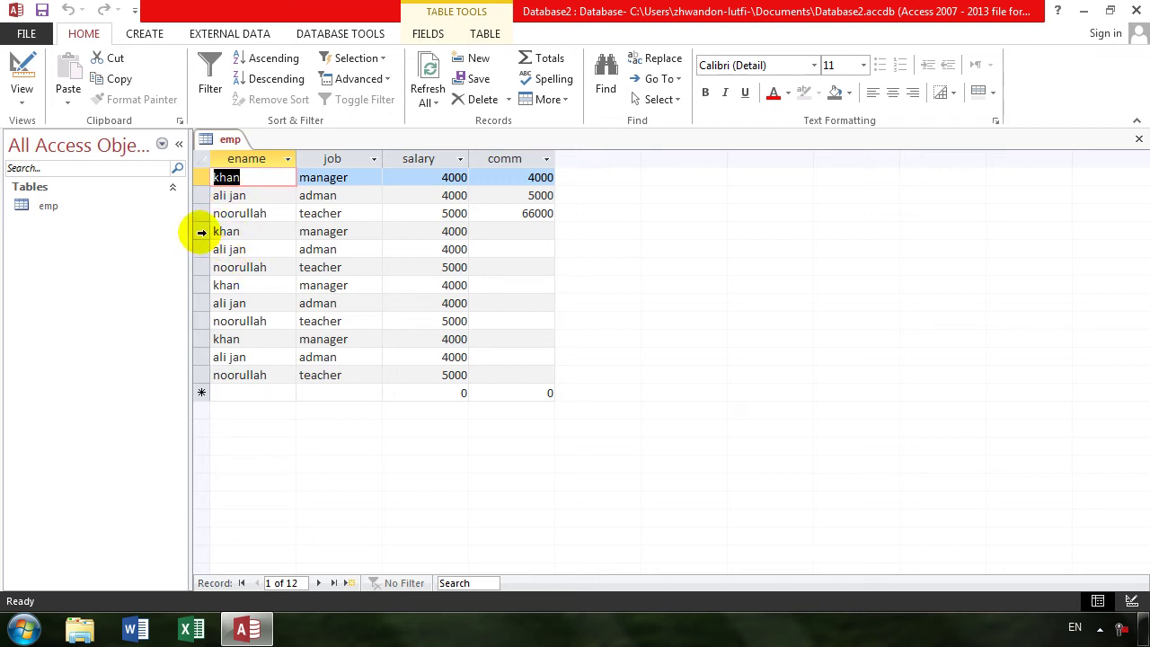
left_click_drag(201, 232, 360, 367)
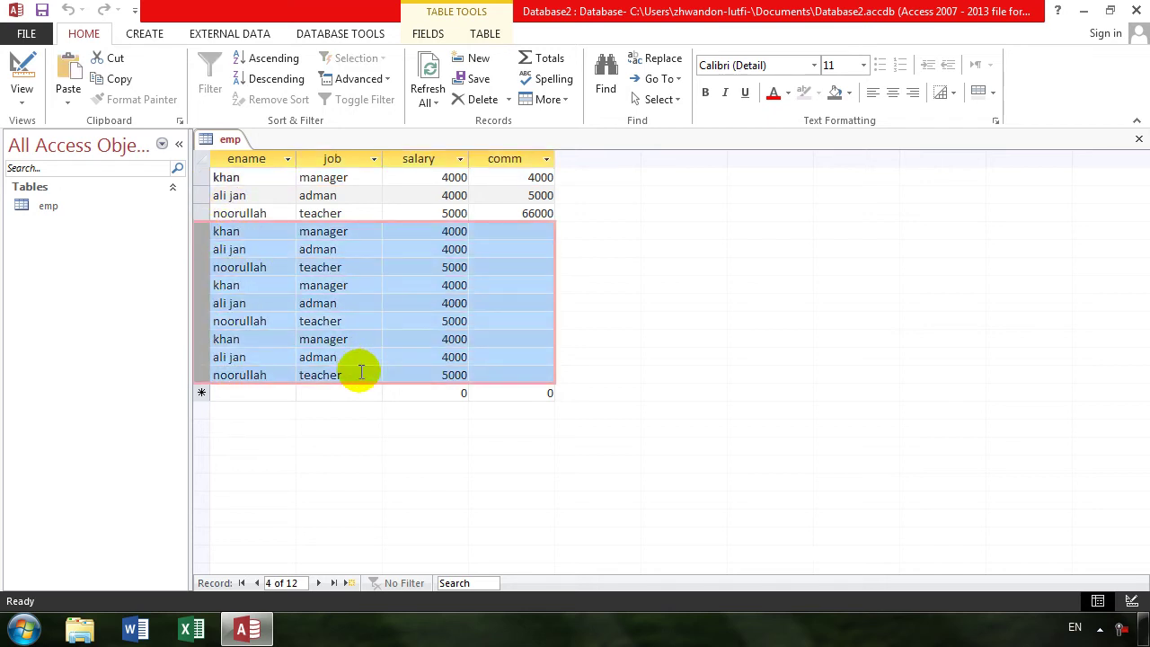
key("Delete")
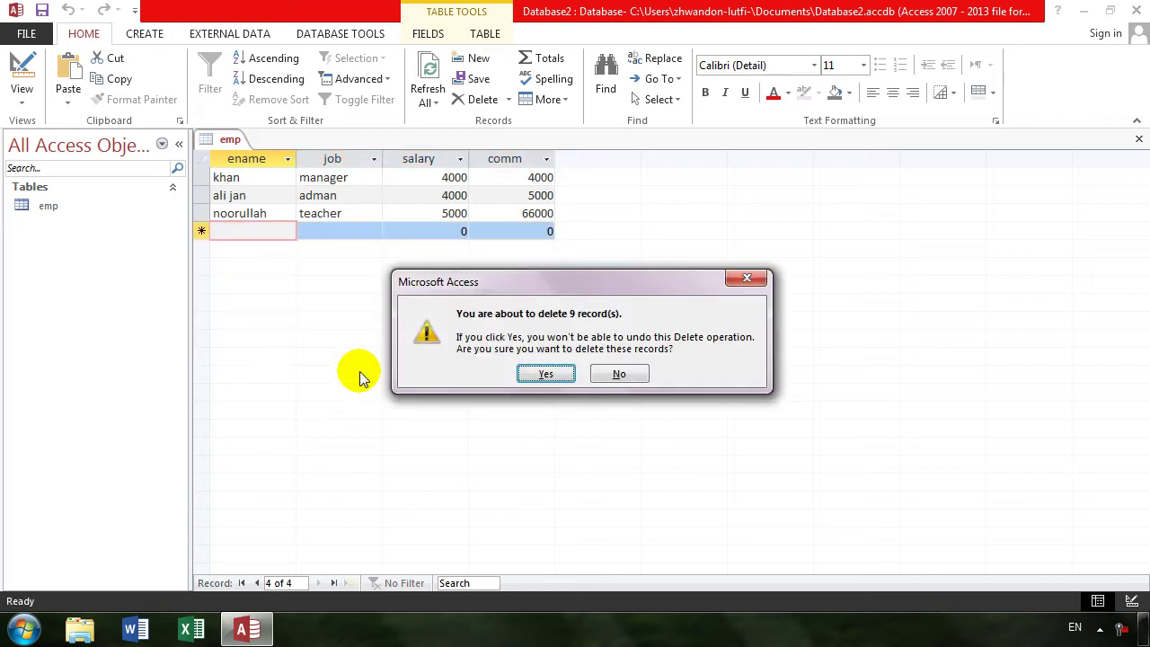
key("Return")
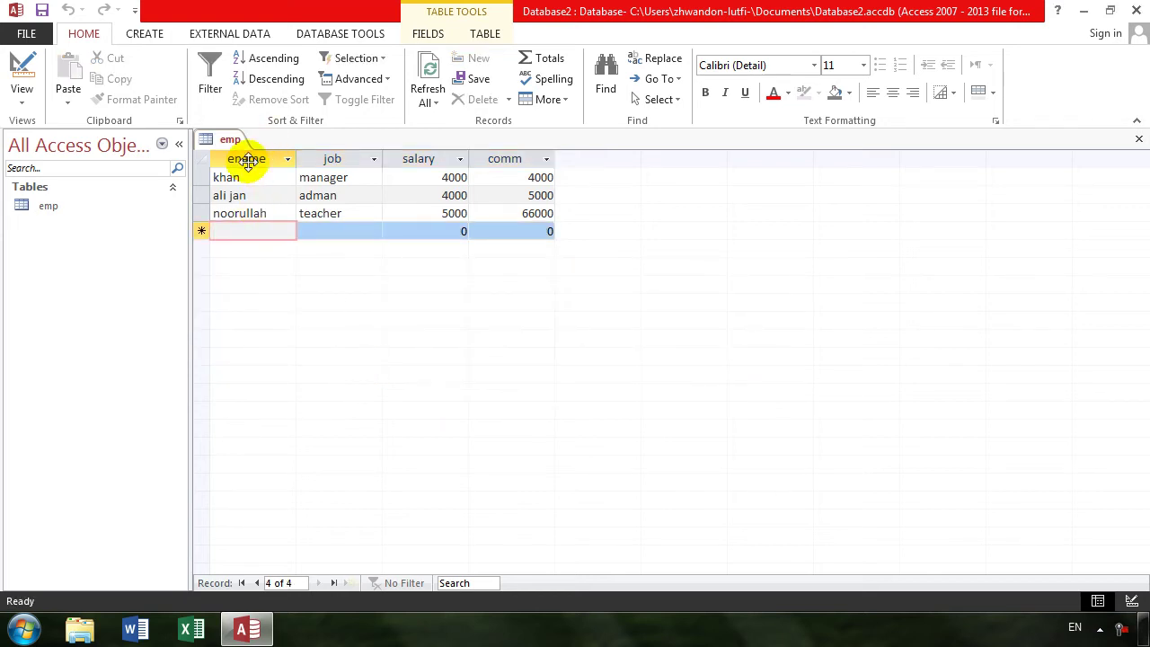
- Make ename the emp table's primary key in Design view
left_click(21, 81)
left_click(72, 83)
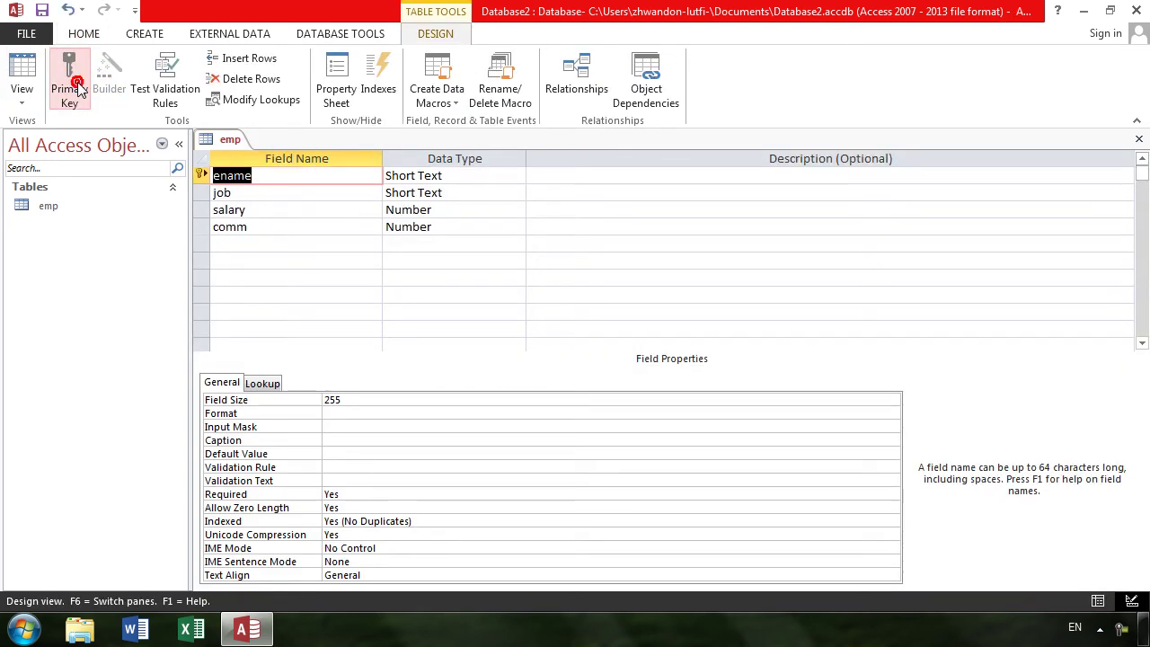
left_click(18, 81)
- In the emp datasheet, enter a new record with ename khan, job teacher, salary 500, comm 300
key("Return")
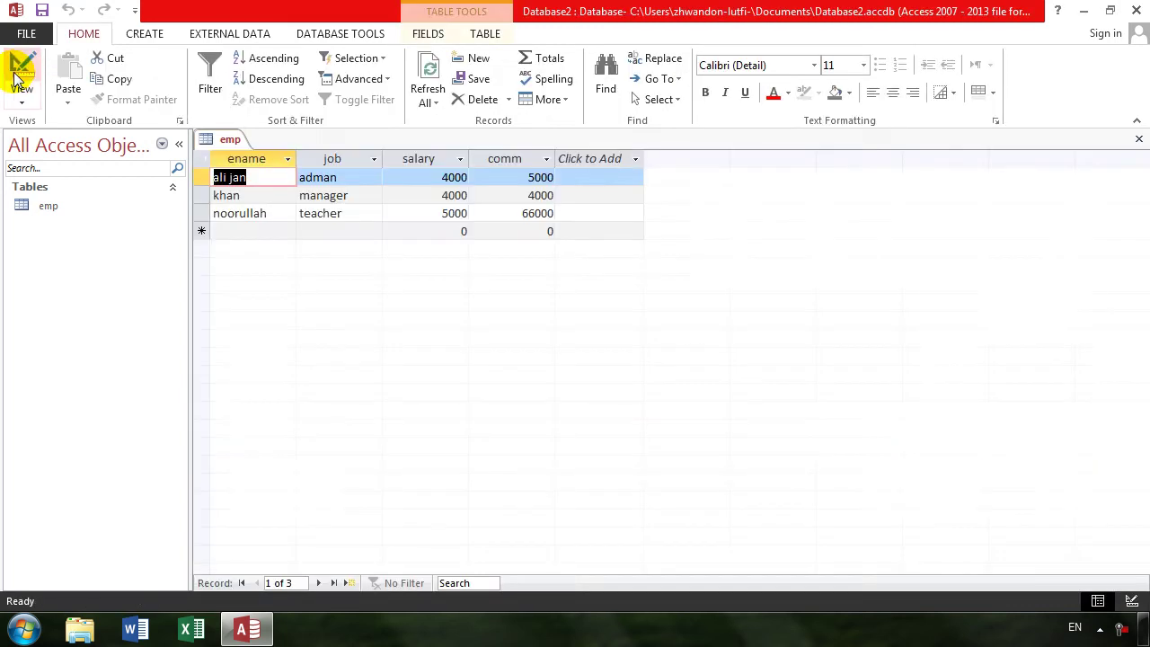
key("Down")
key("Down")
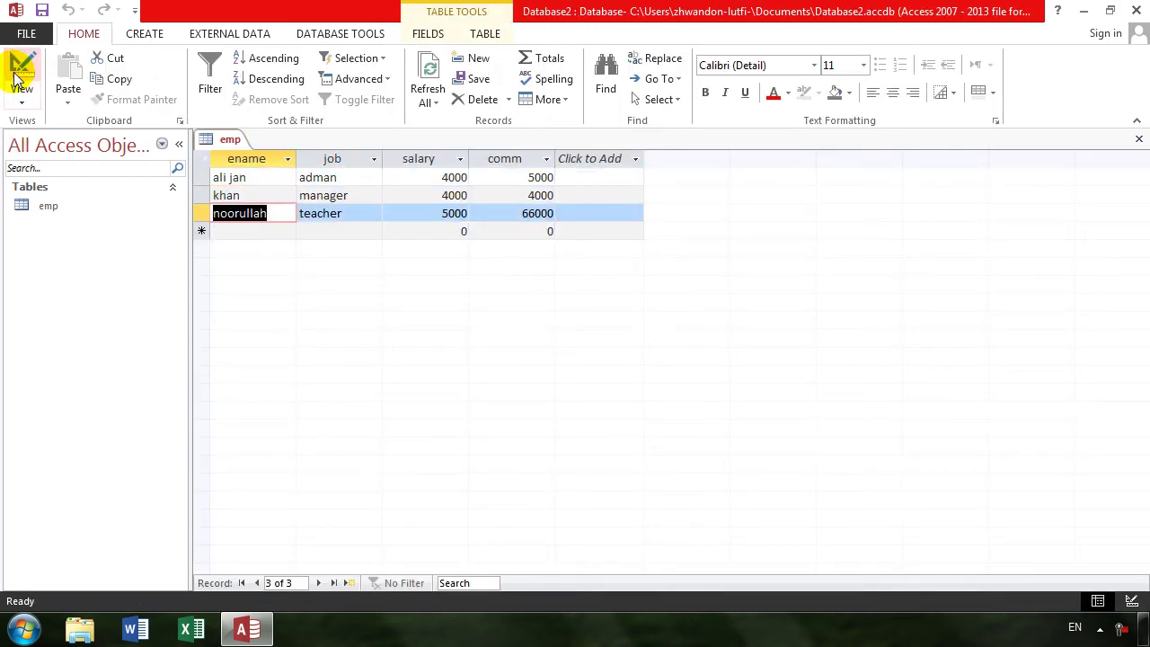
key("Down")
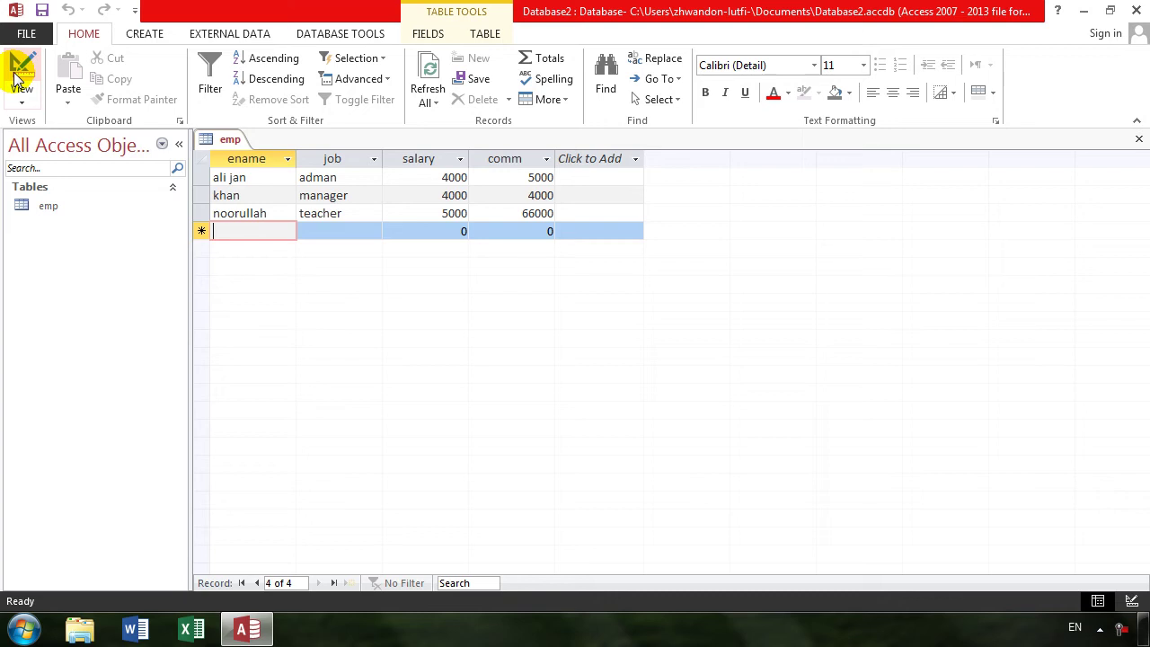
type("khan")
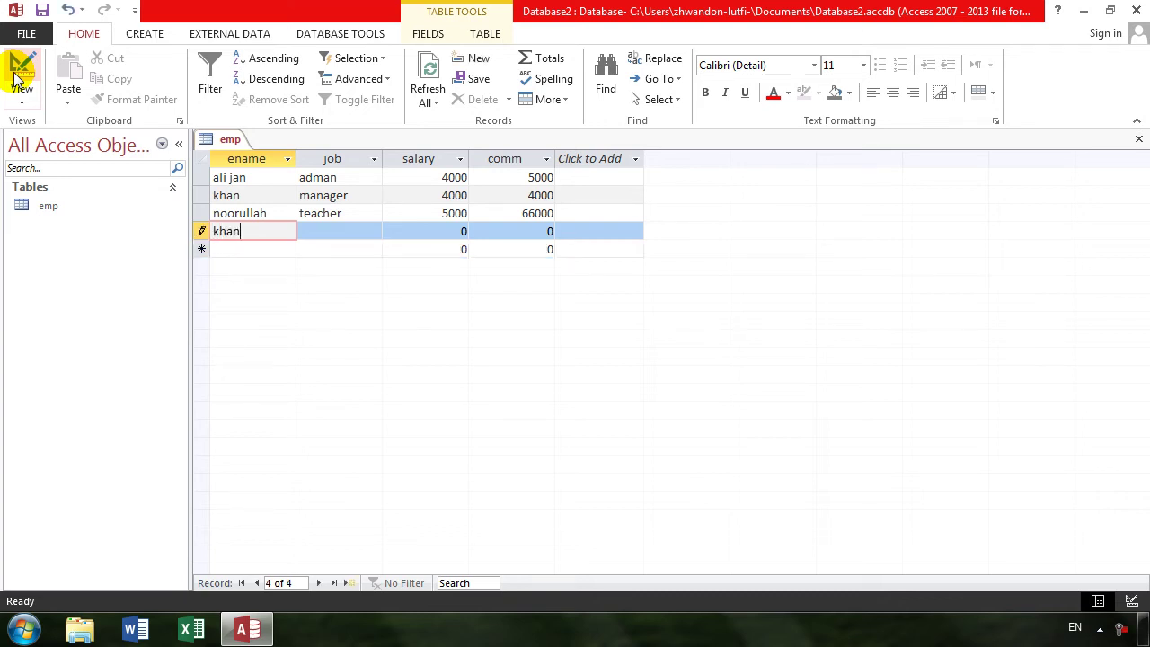
key("Tab")
type("teacher")
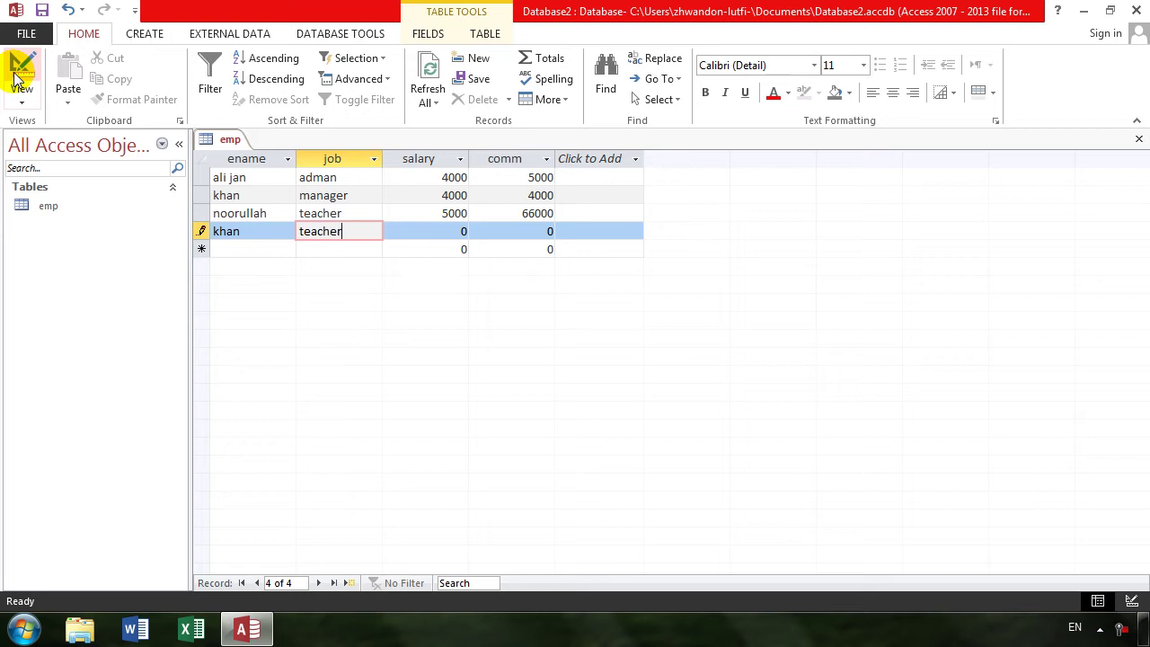
key("Tab")
type("500")
key("Tab")
type("300")
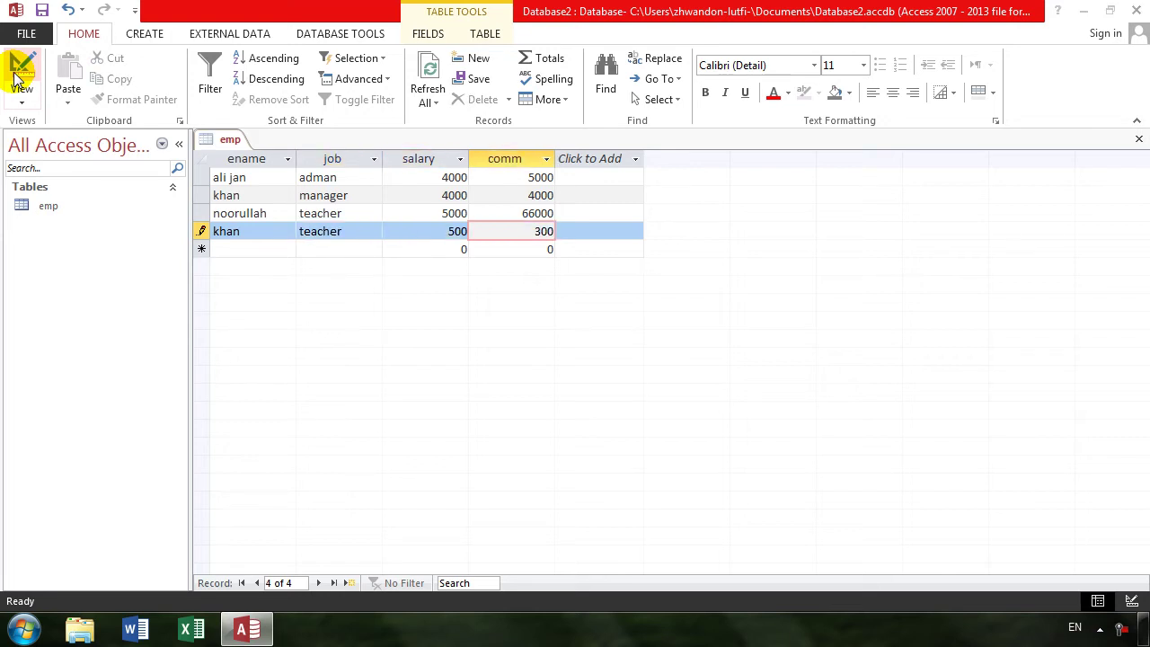
- After the duplicate-key error, clear the ename 'khan' and save record 4 with a blank name
left_click(18, 76)
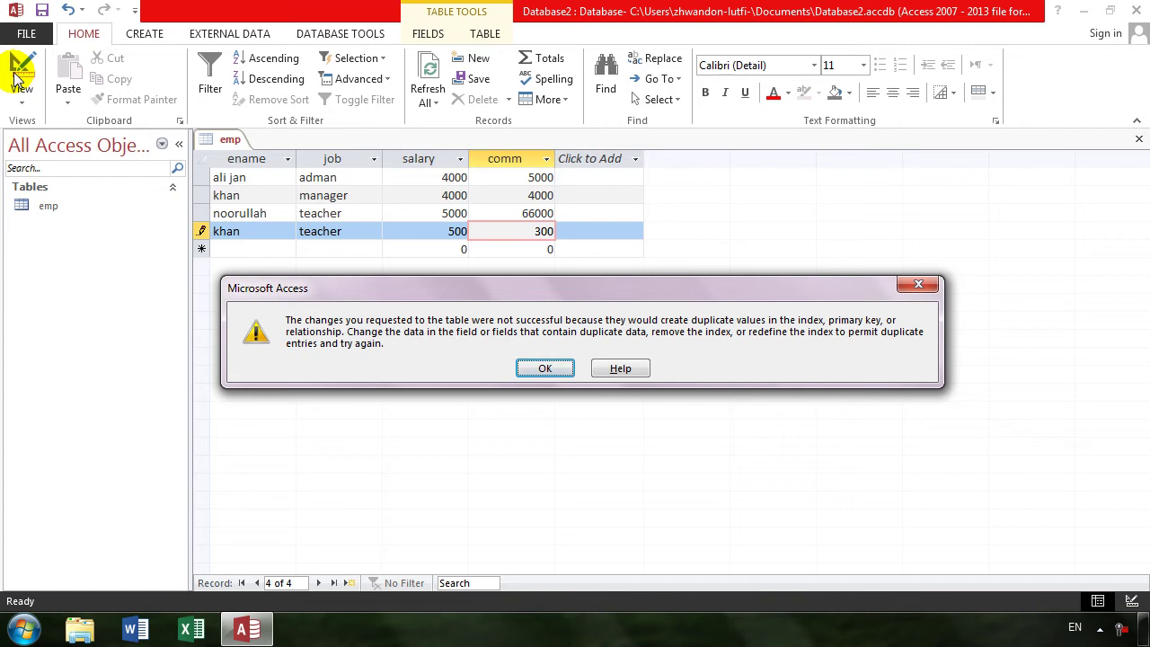
key("Return")
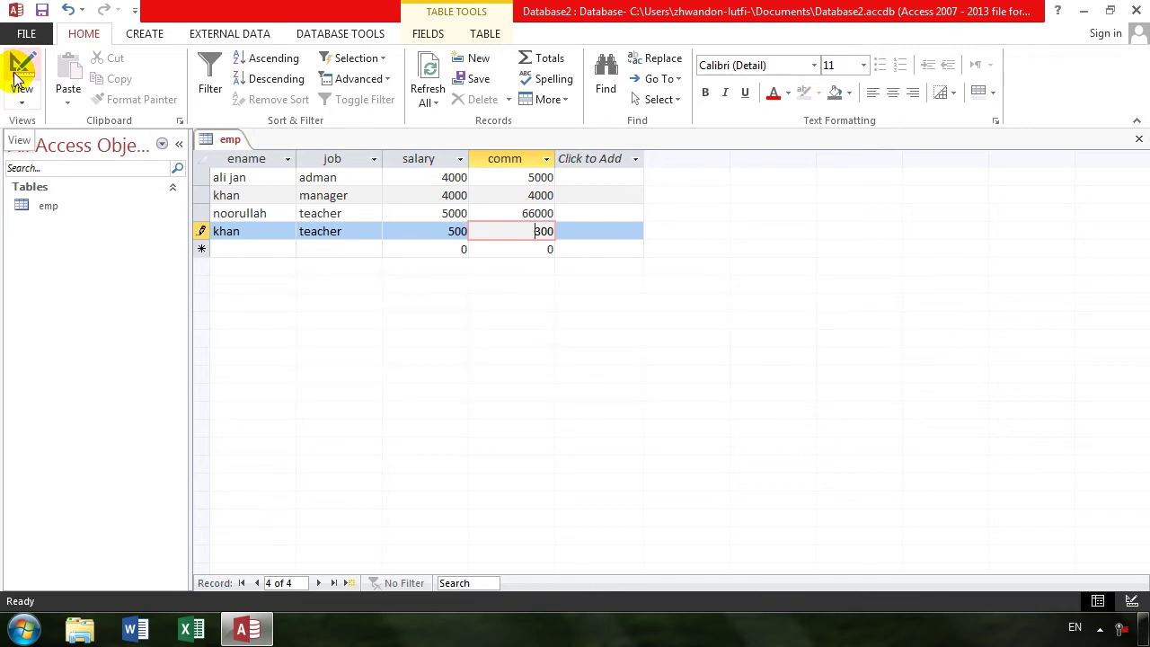
key("shift+Tab")
key("shift+Tab")
key("shift+Tab")
key("BackSpace")
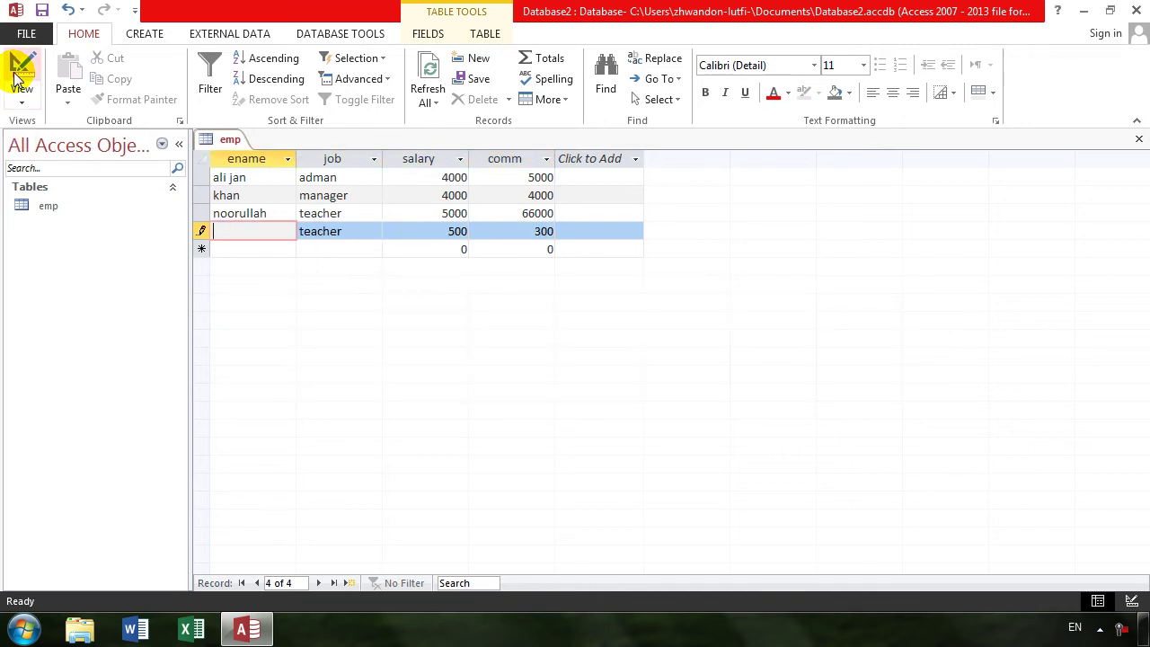
key("Tab")
key("Tab")
key("Tab")
key("Tab")
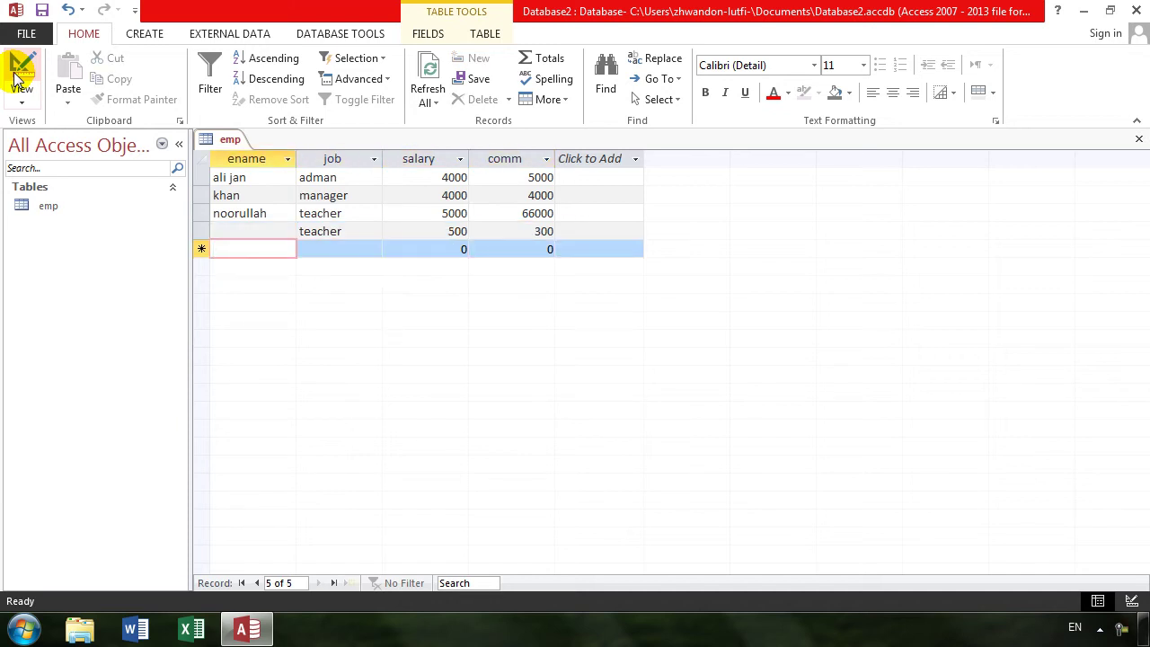
- Enter job adman, salary 5000 and comm 600 in the fifth emp record
key("Tab")
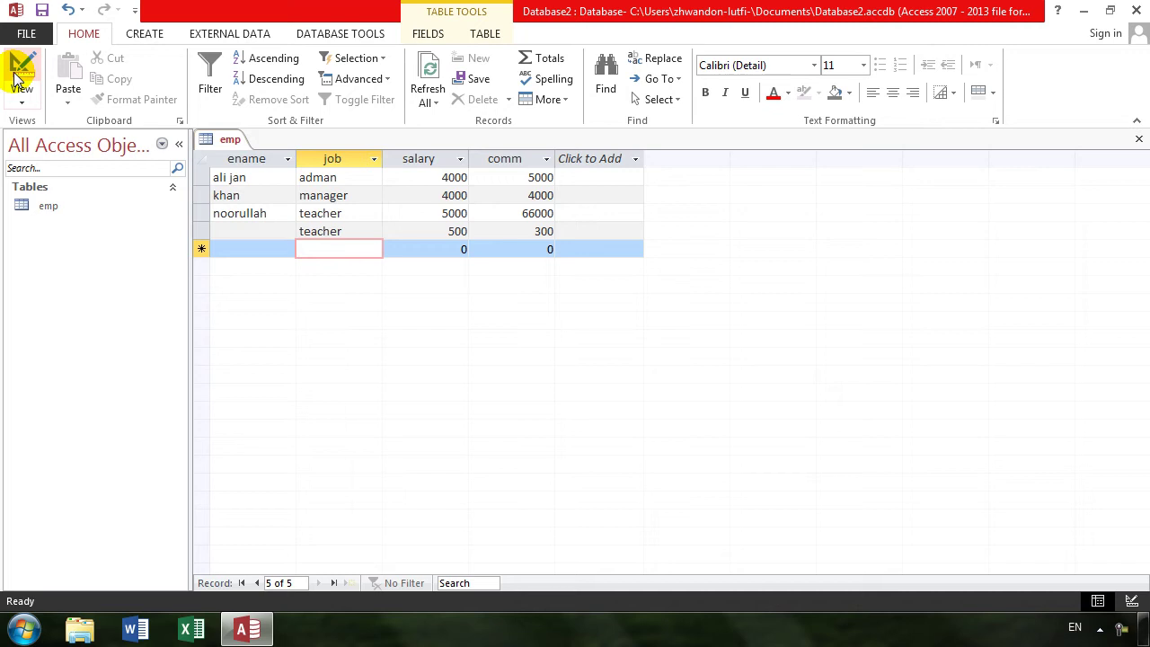
type("adman")
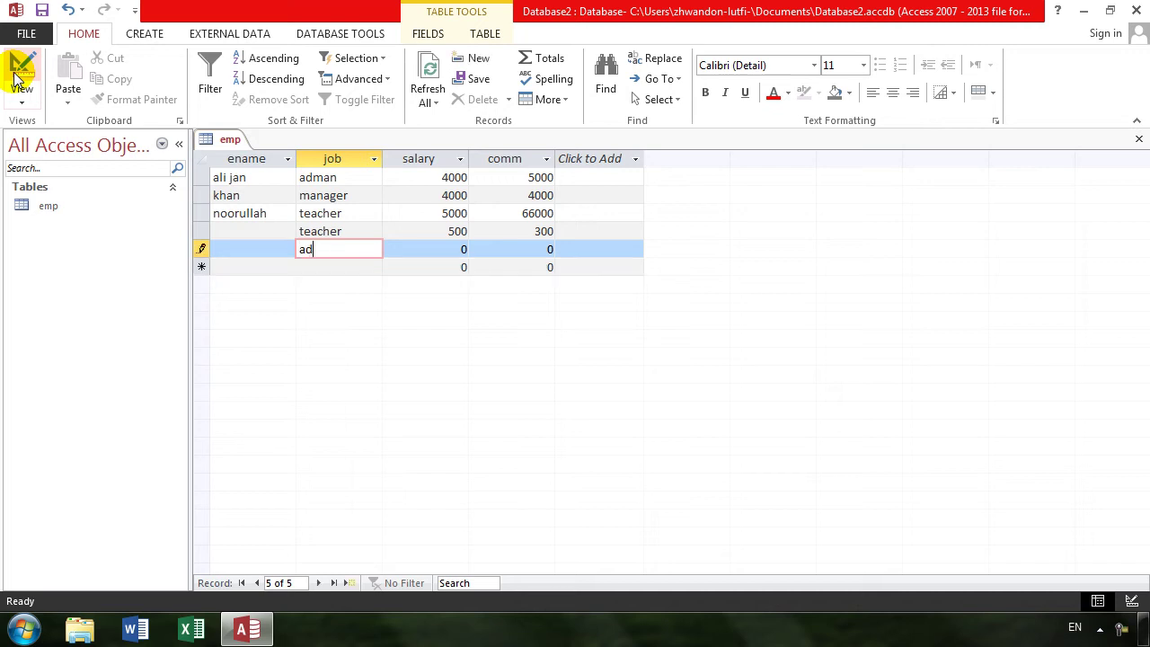
key("Tab")
type("5000")
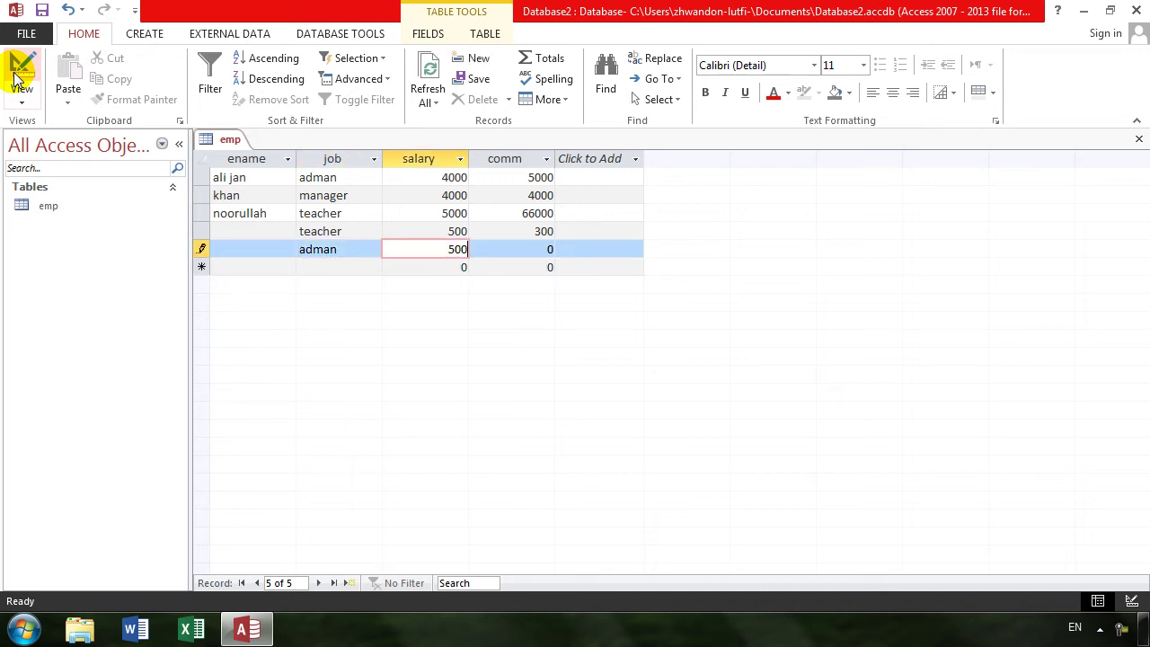
key("Tab")
type("600")
- Dismiss the missing-name warnings, give record 5 the placeholder ename 'jkjk', and switch to Design view
left_click(18, 79)
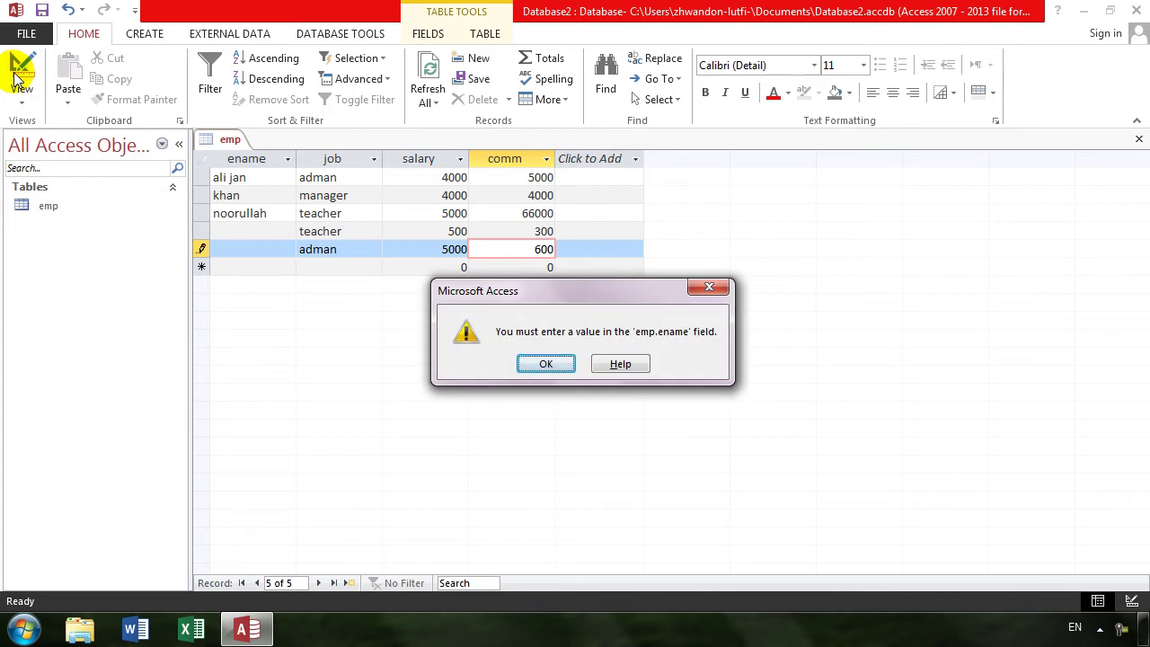
key("Return")
left_click(24, 65)
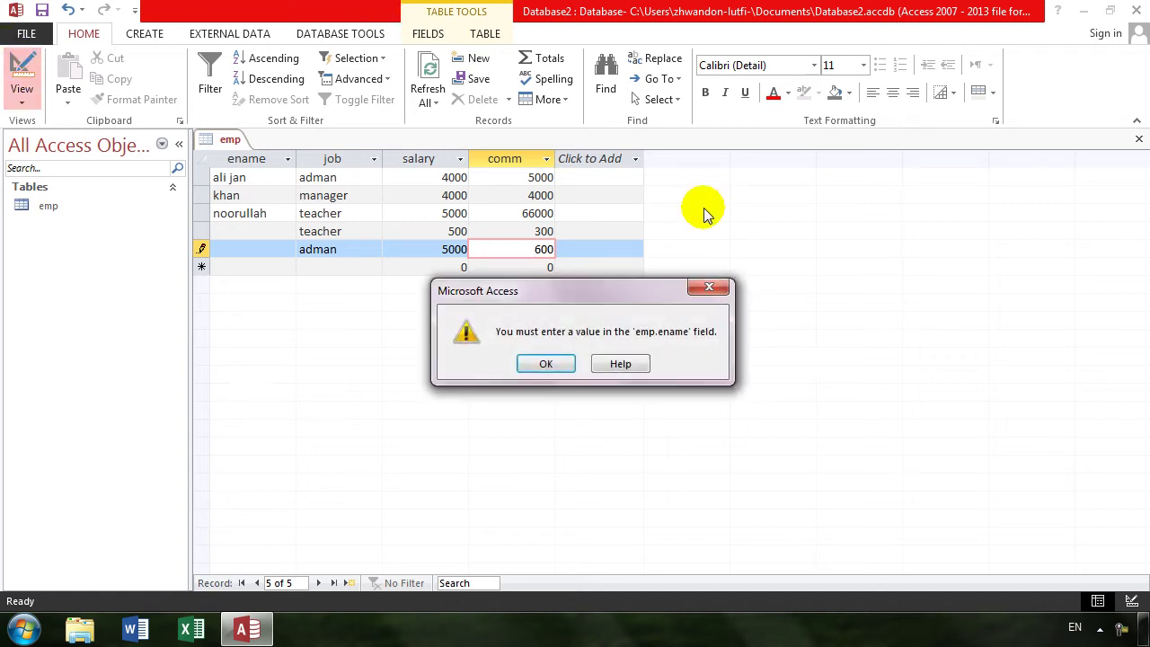
left_click(538, 362)
left_click(236, 249)
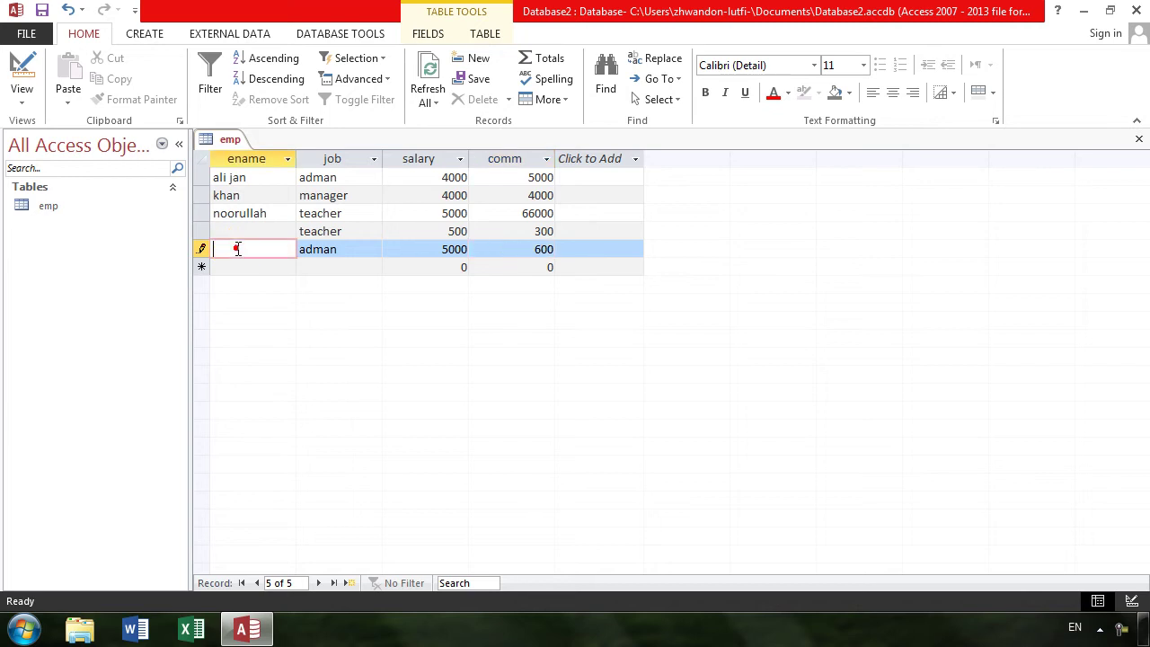
type("jkjk")
key("Tab")
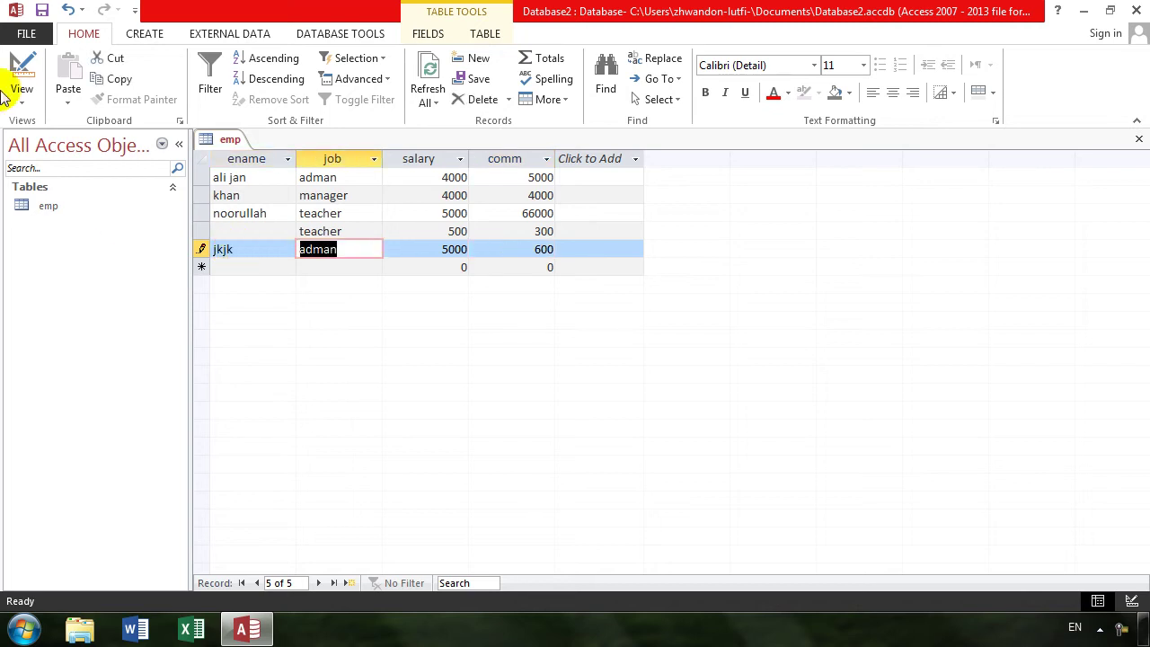
left_click(18, 72)
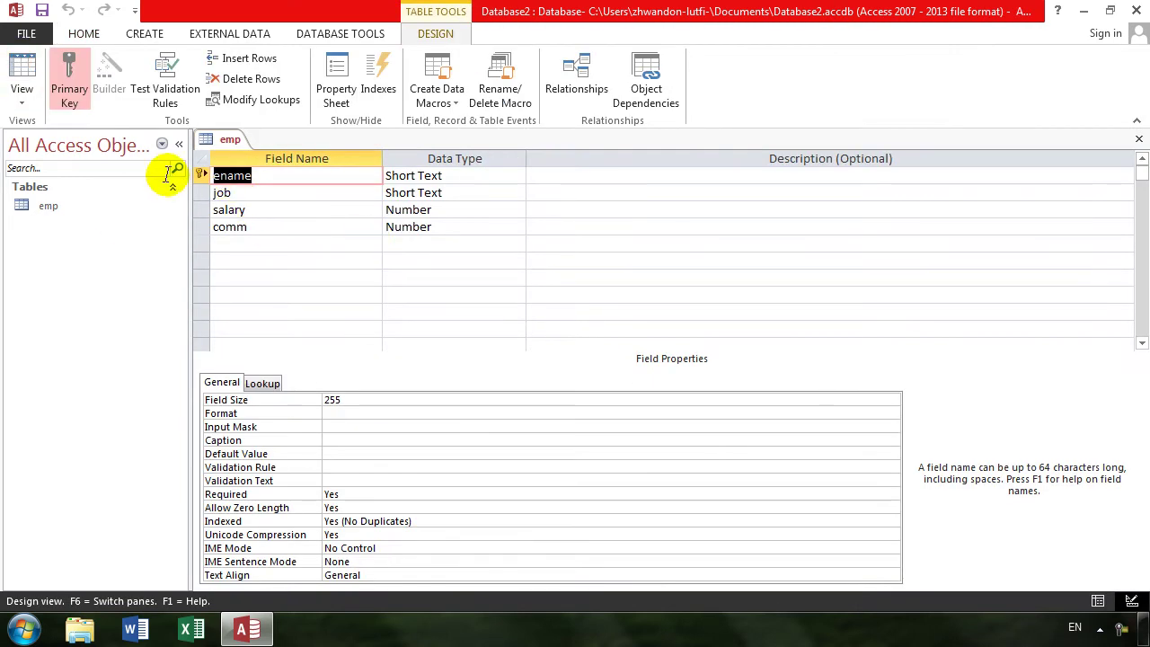
- Toggle the primary key off ename and salary so no emp field is keyed, then close the design
left_click(201, 212)
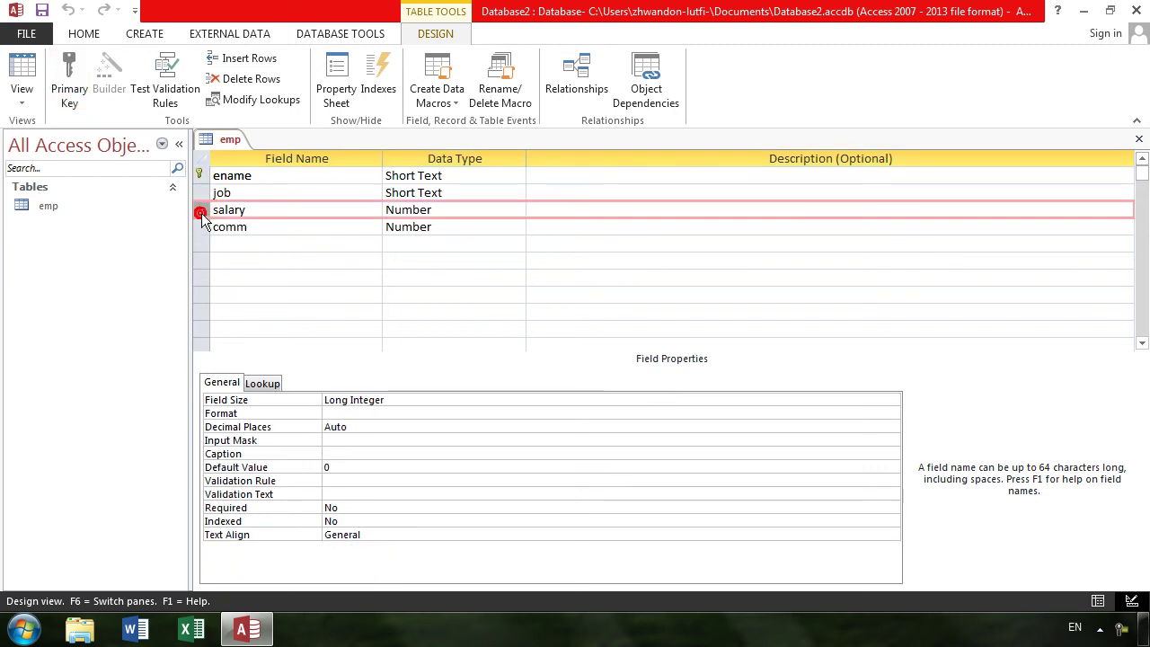
left_click(216, 176)
left_click(52, 76)
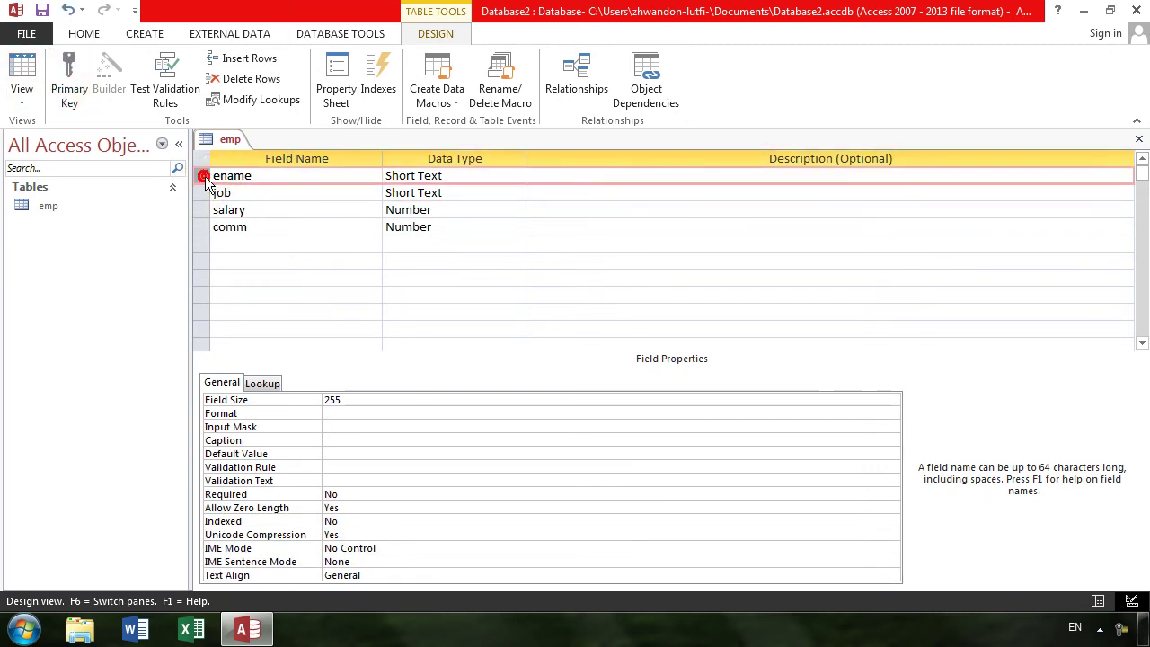
left_click(201, 210)
left_click(80, 105)
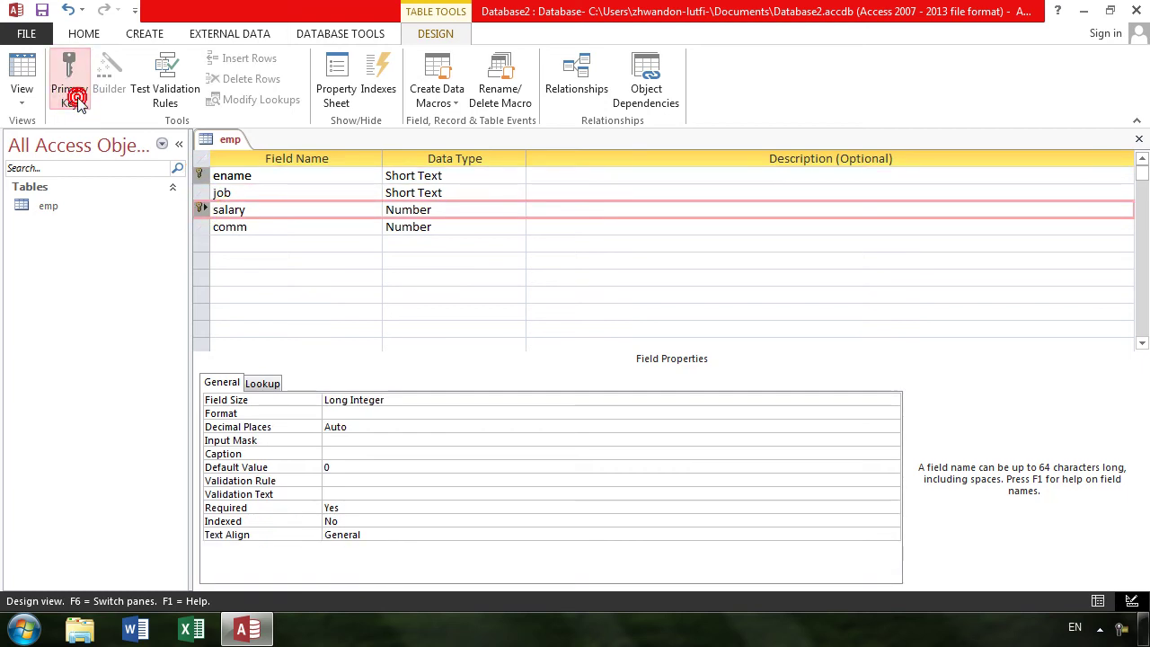
left_click(79, 104)
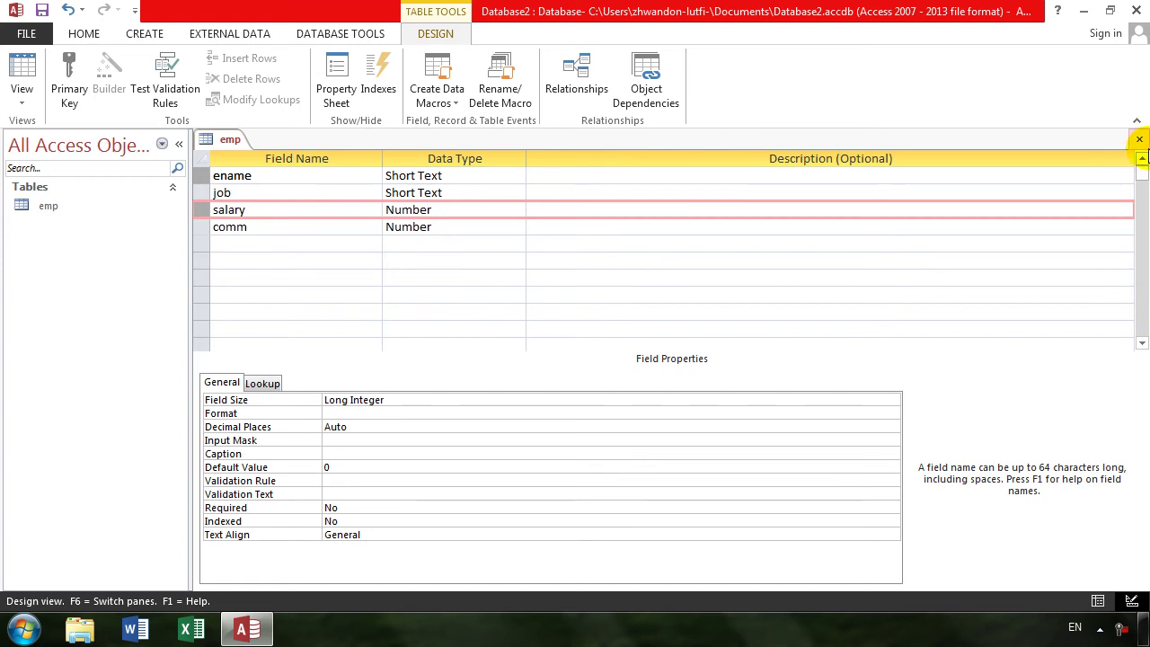
left_click(1139, 139)
- Save the emp design and start a new table whose first field is rollon, AutoNumber
left_click(508, 363)
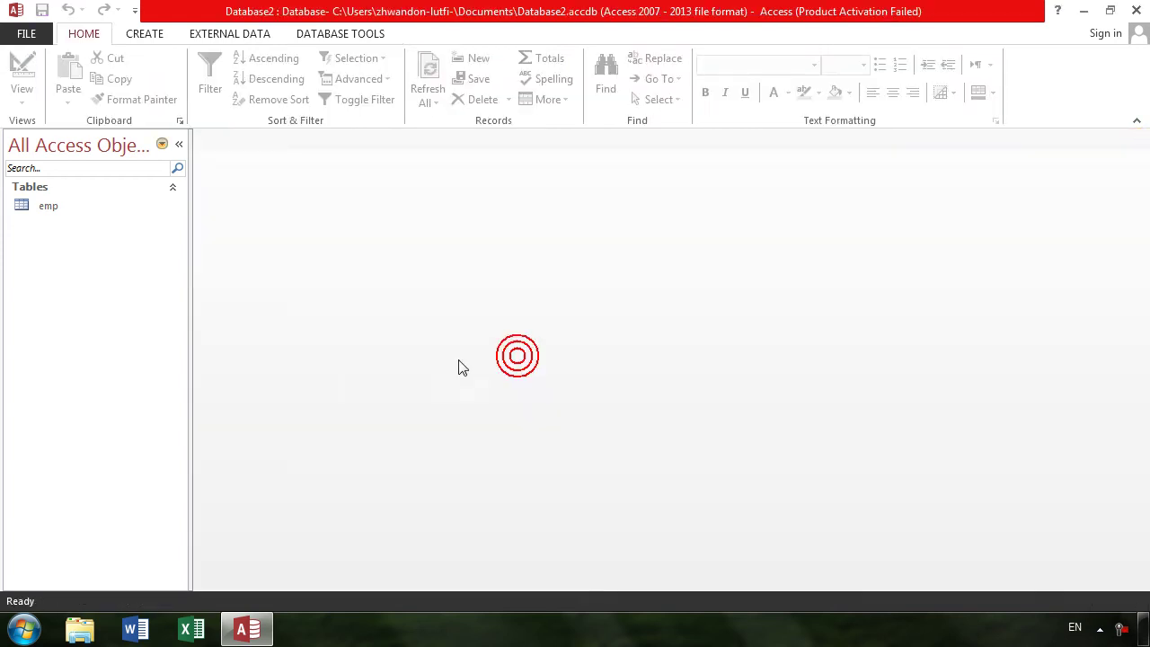
left_click(167, 34)
left_click(124, 82)
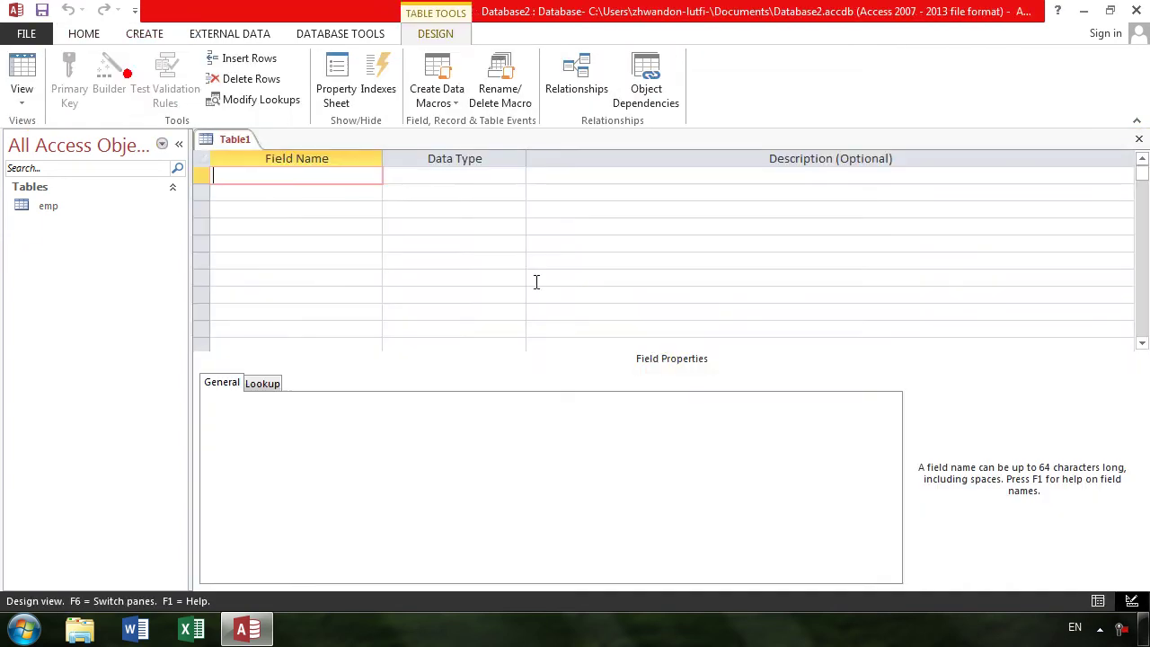
type("rollon")
key("Tab")
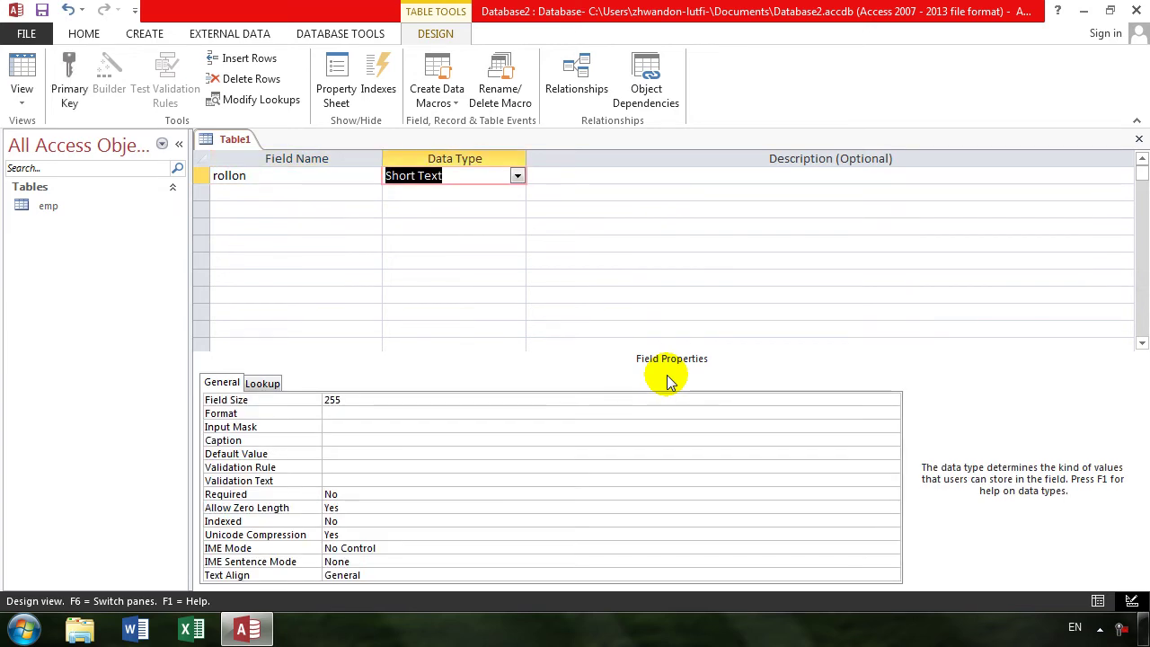
type("autoNumber")
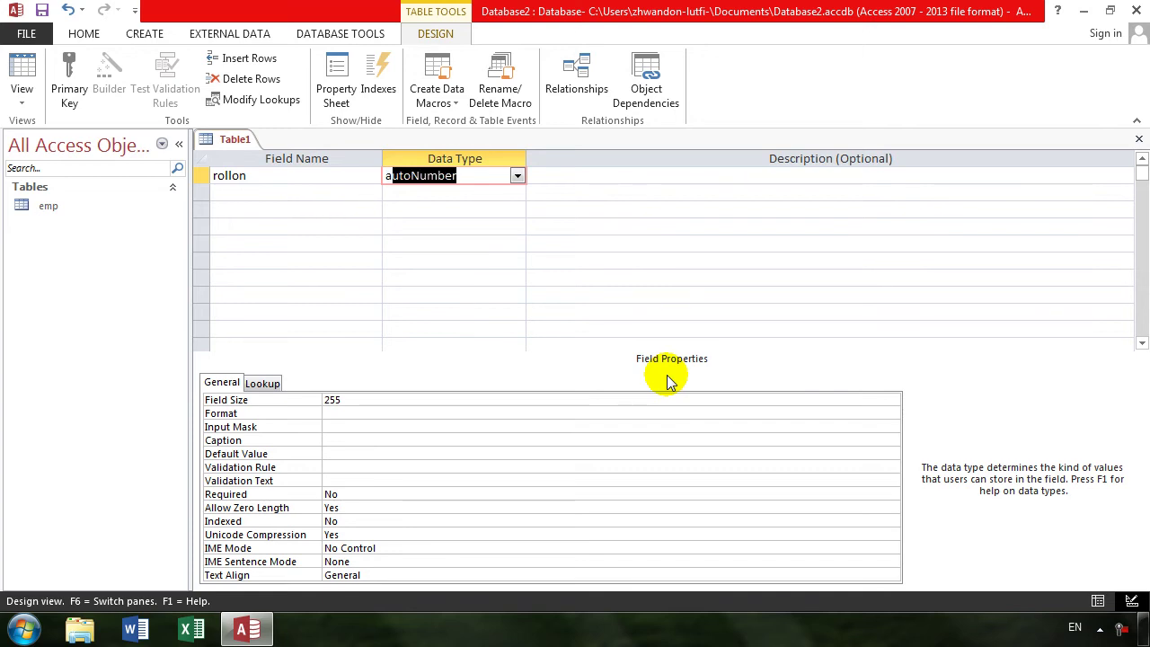
key("Tab")
key("Tab")
- Rename the second field from the reserved word 'same' to ename after the warning
type("s")
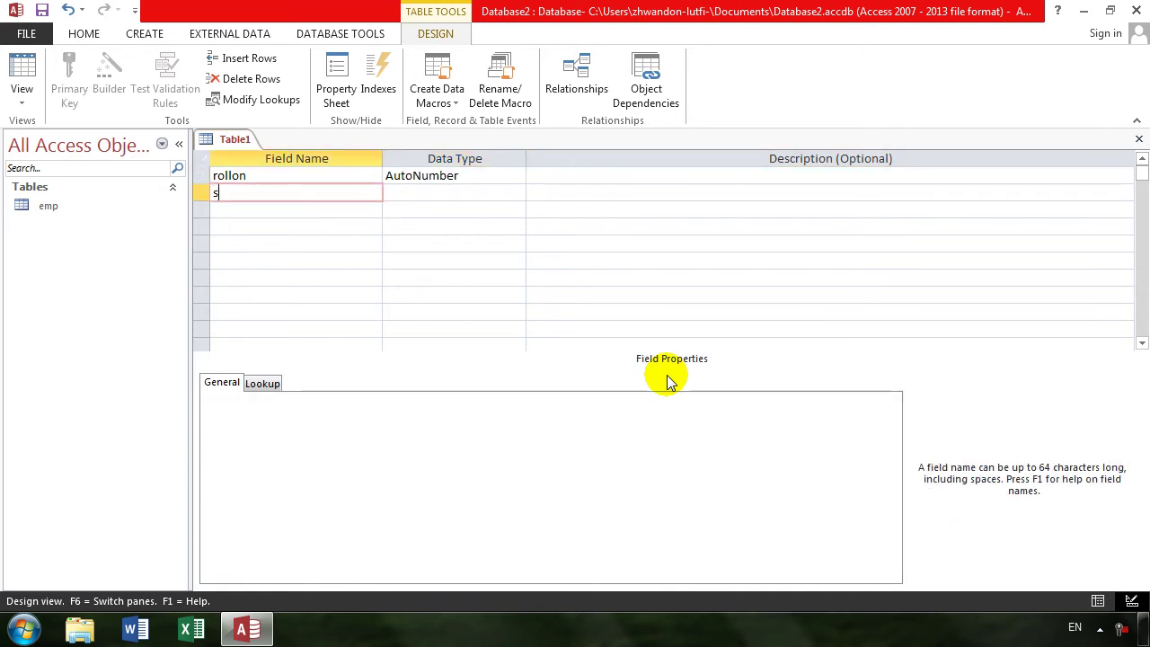
type("ame")
key("Tab")
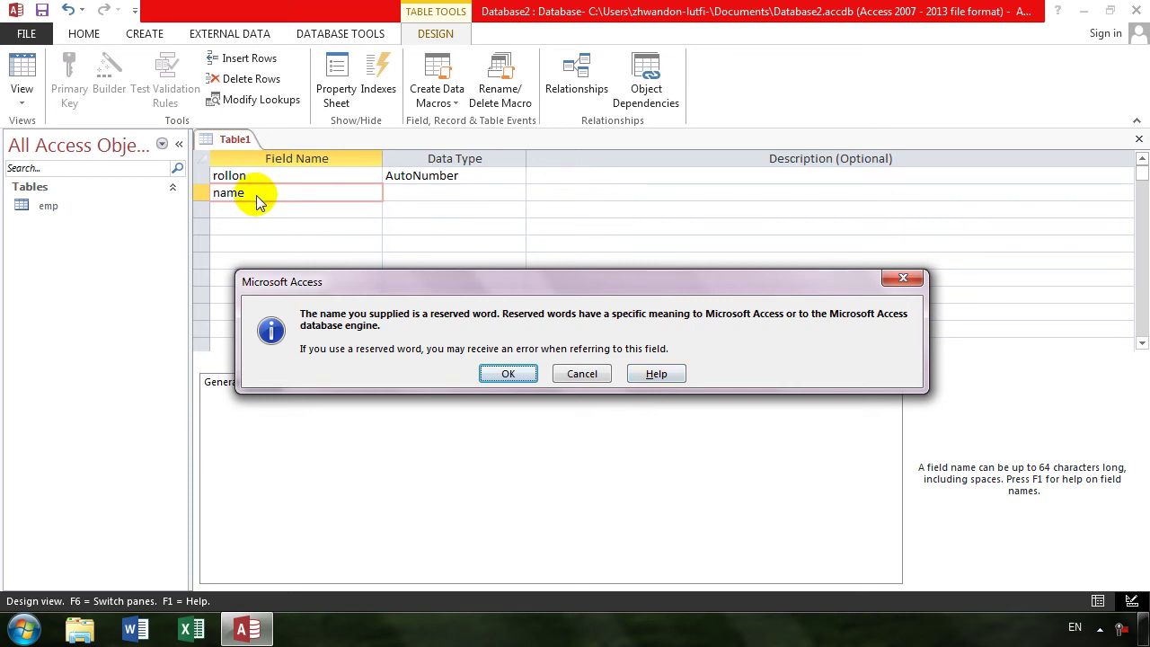
key("Return")
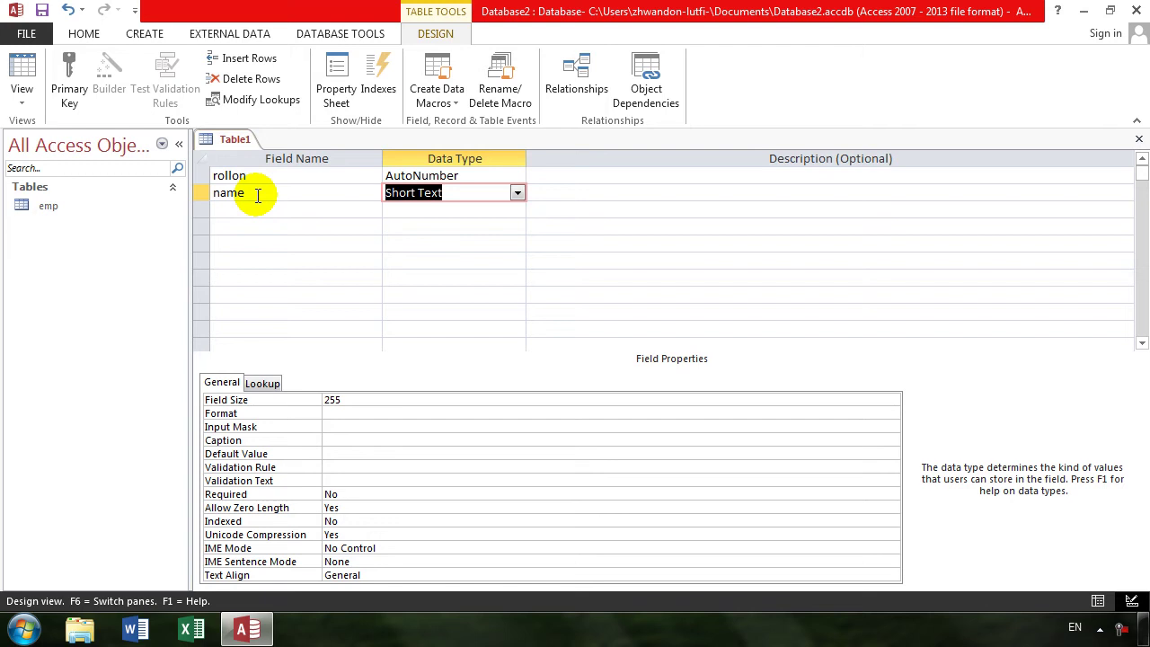
key("shift+Tab")
type("ename")
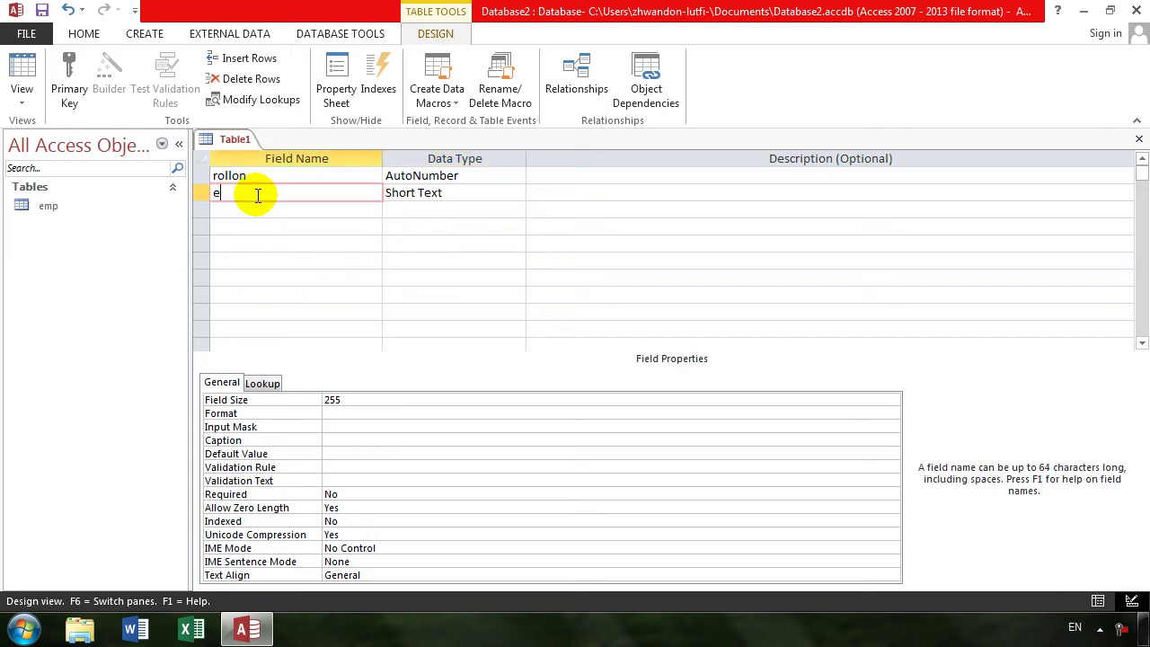
key("Tab")
key("Tab")
- Rename the second field to snam with Short Text data type
key("Down")
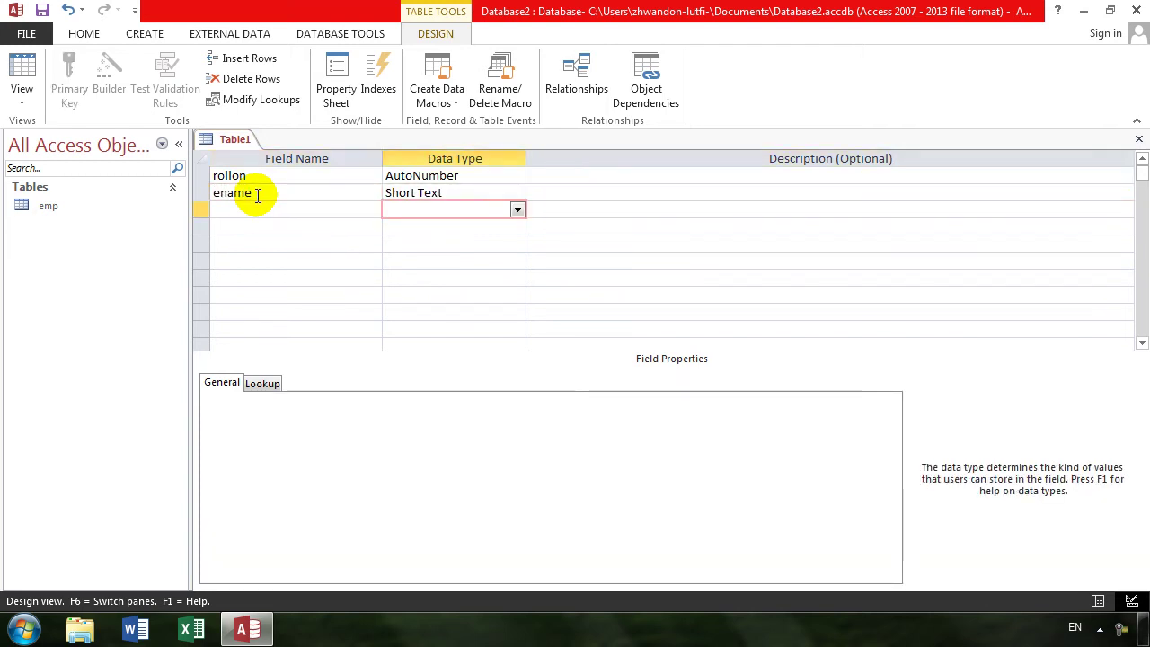
key("Up")
key("Tab")
key("shift+Tab")
key("Tab")
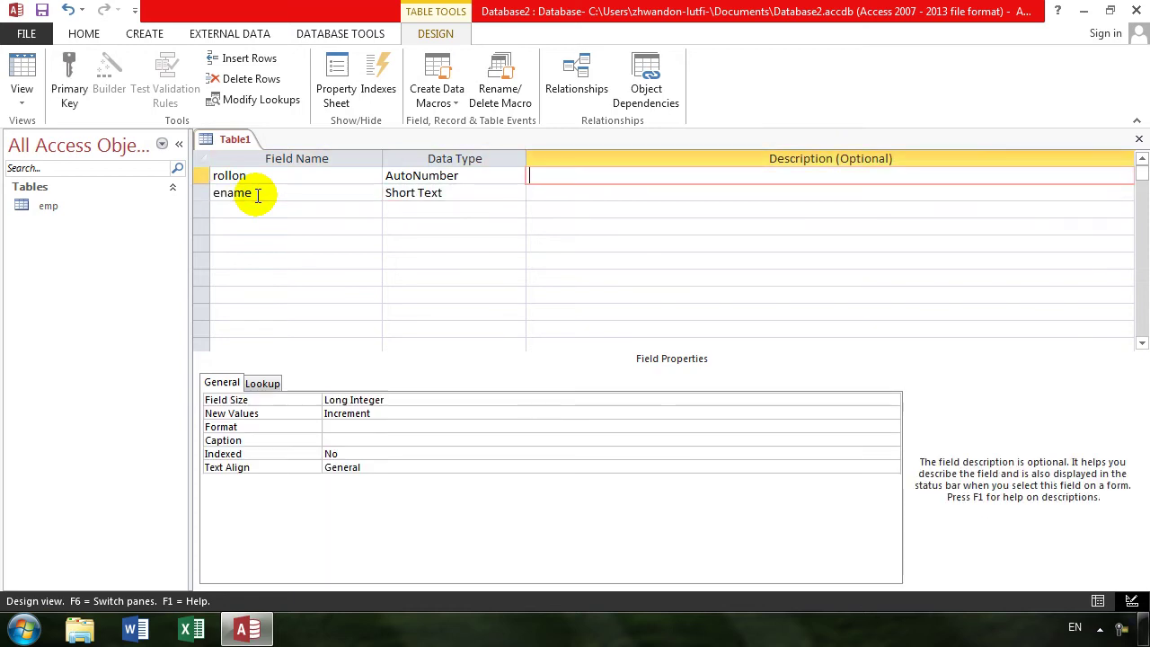
key("shift+Tab")
key("shift+Tab")
type("sanam")
key("BackSpace")
key("BackSpace")
key("BackSpace")
key("BackSpace")
type("nam")
key("Tab")
- Add a third Short Text field named program
key("Tab")
key("Tab")
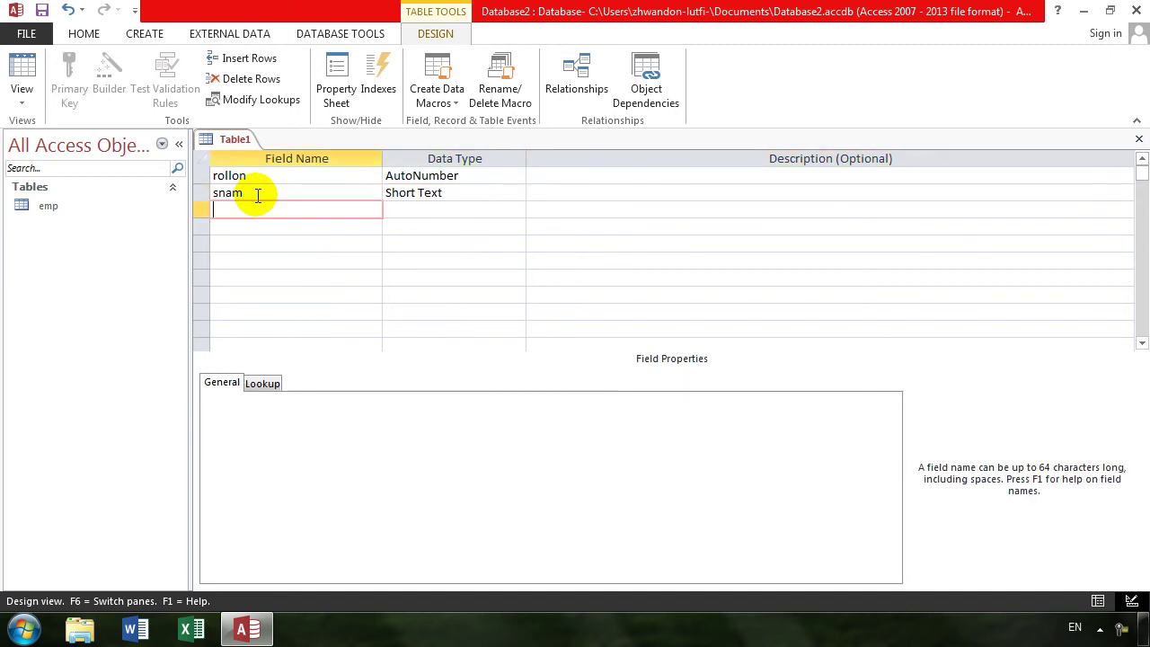
type("program")
key("Tab")
key("Tab")
key("Tab")
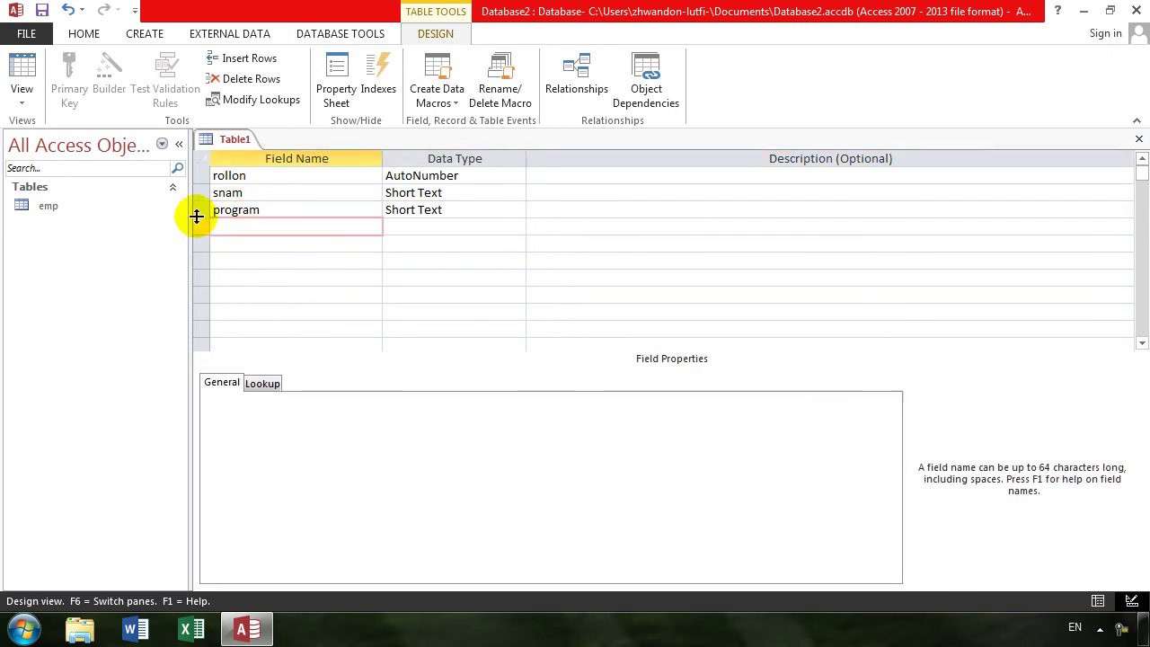
left_click(21, 72)
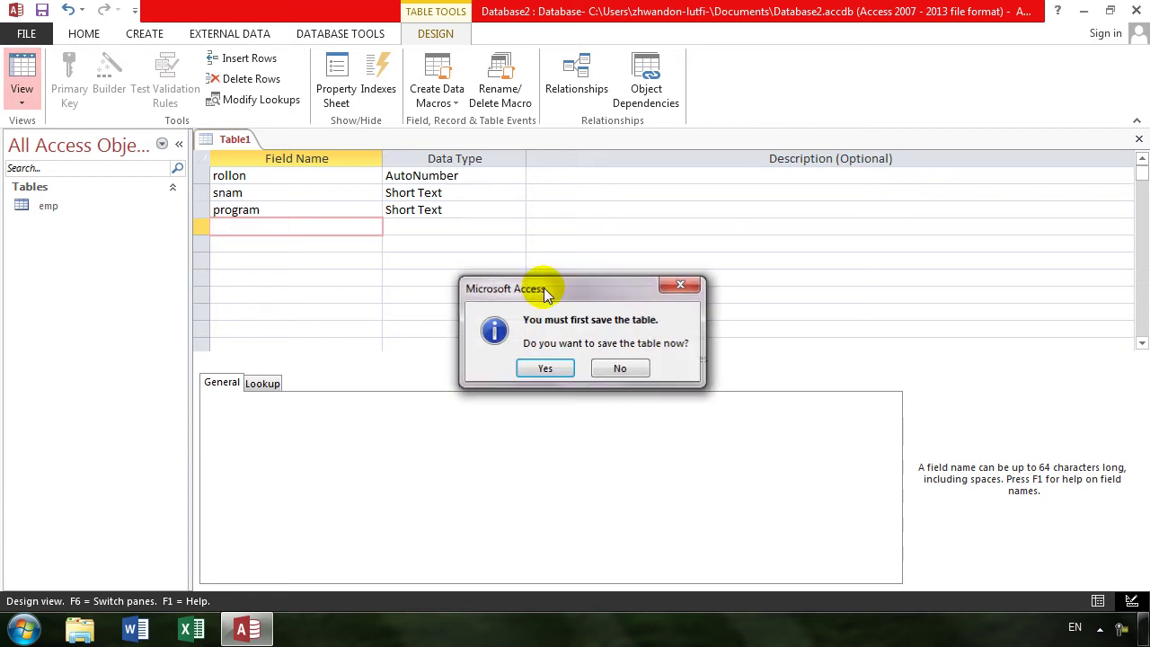
- Save the new table as students with rollon as primary key, review its design, and close it
key("Return")
type("students")
key("Return")
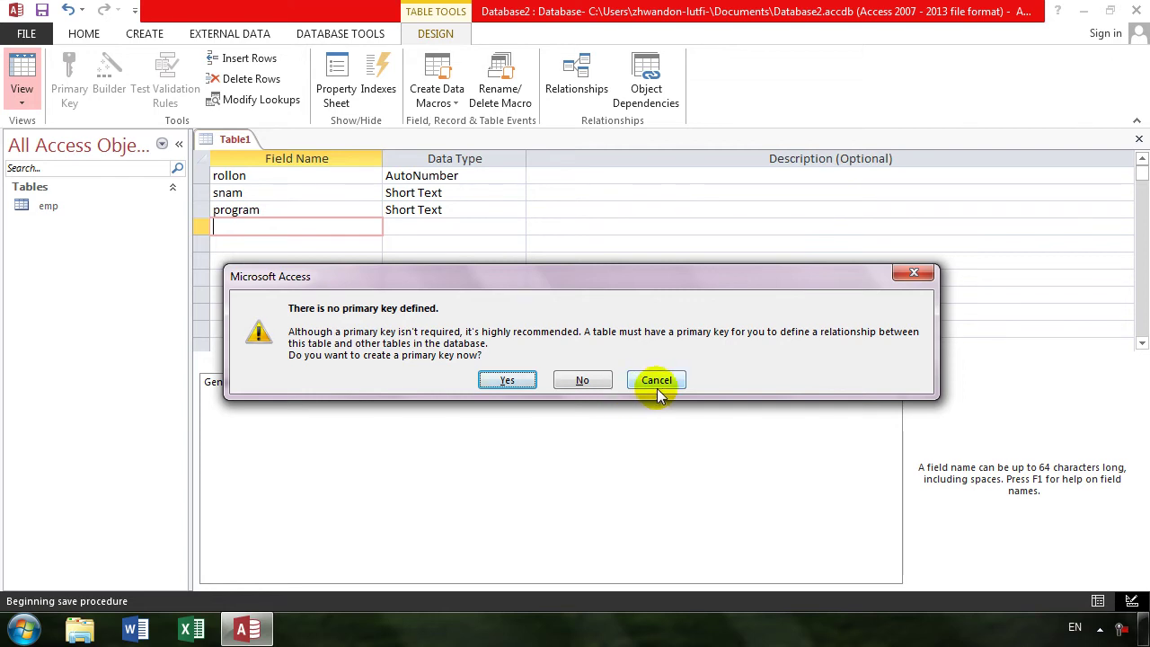
left_click(497, 373)
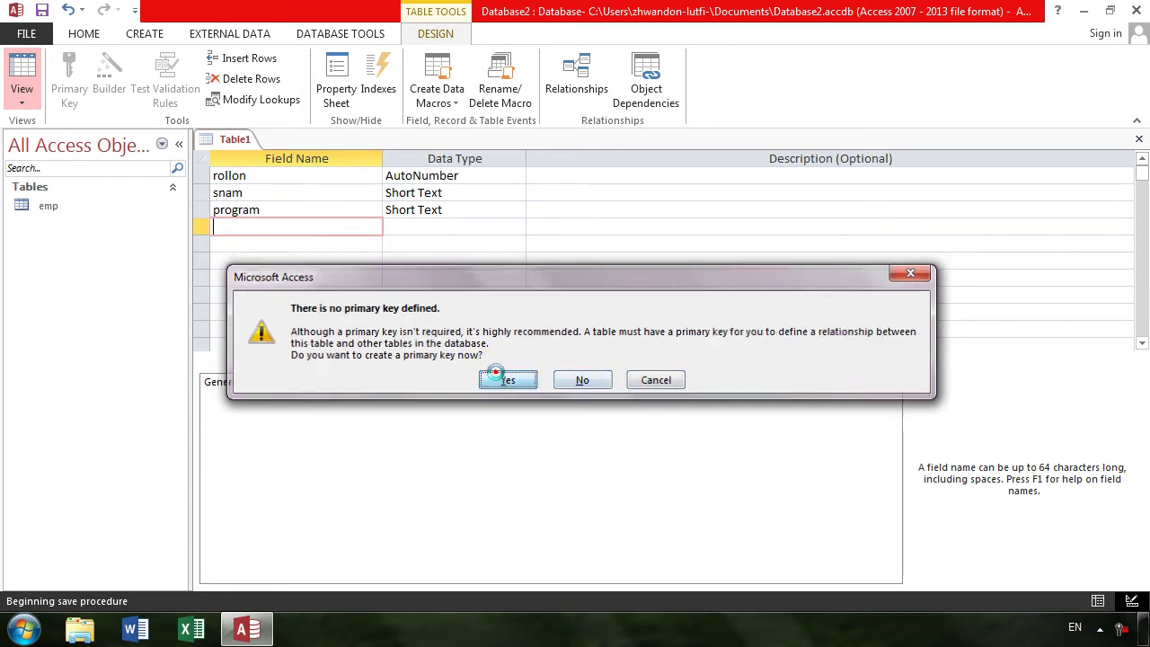
left_click(22, 77)
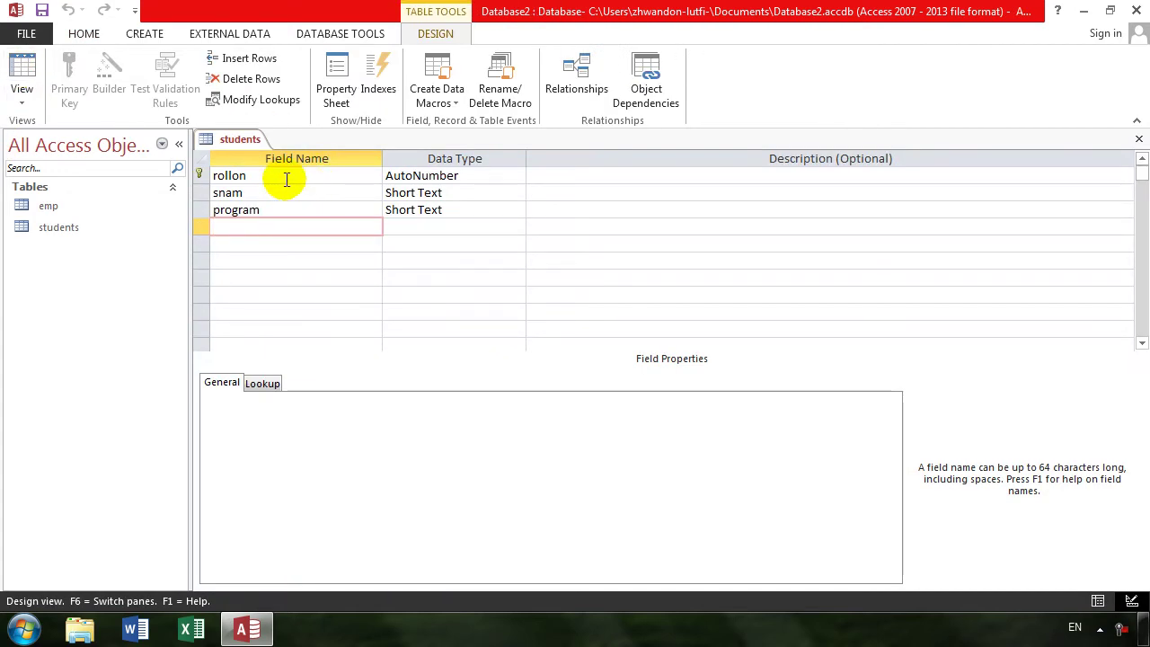
left_click(1138, 139)
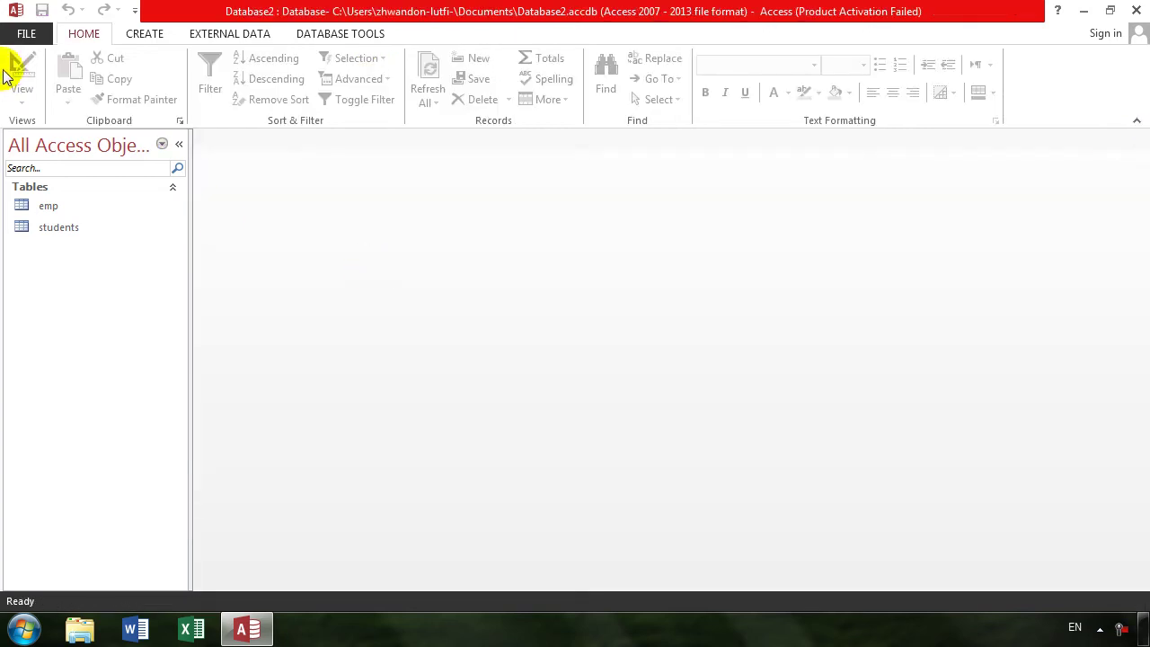
- Start a new table design whose first Short Text field is named cname
left_click(144, 34)
left_click(127, 90)
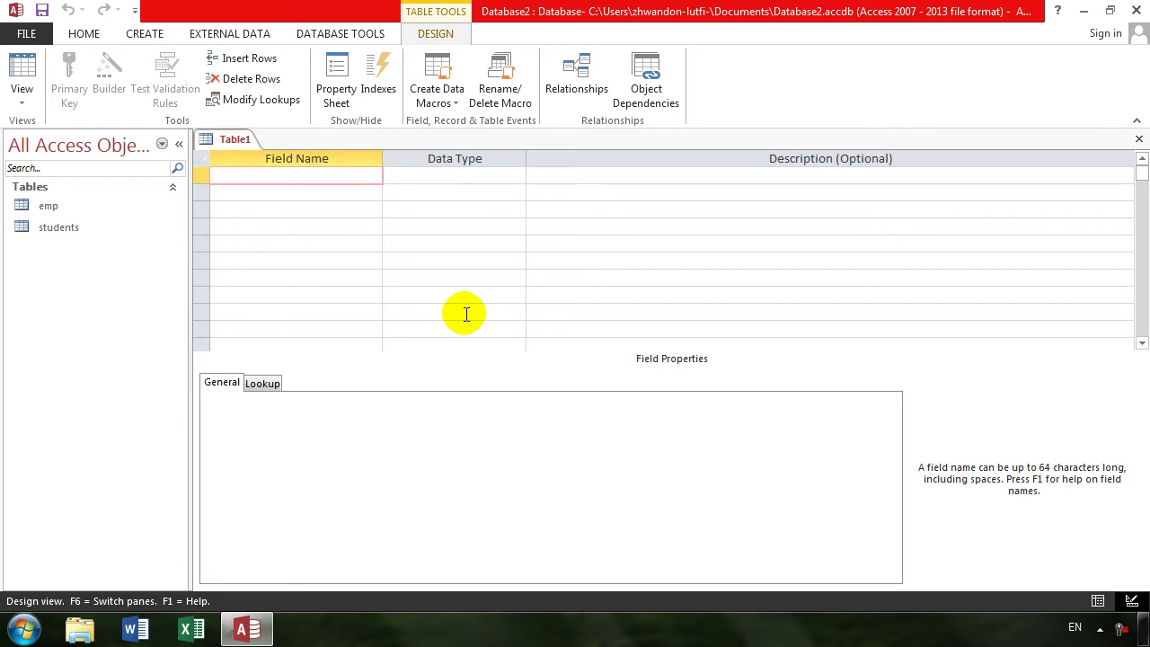
type("enam")
key("BackSpace")
key("BackSpace")
key("BackSpace")
key("BackSpace")
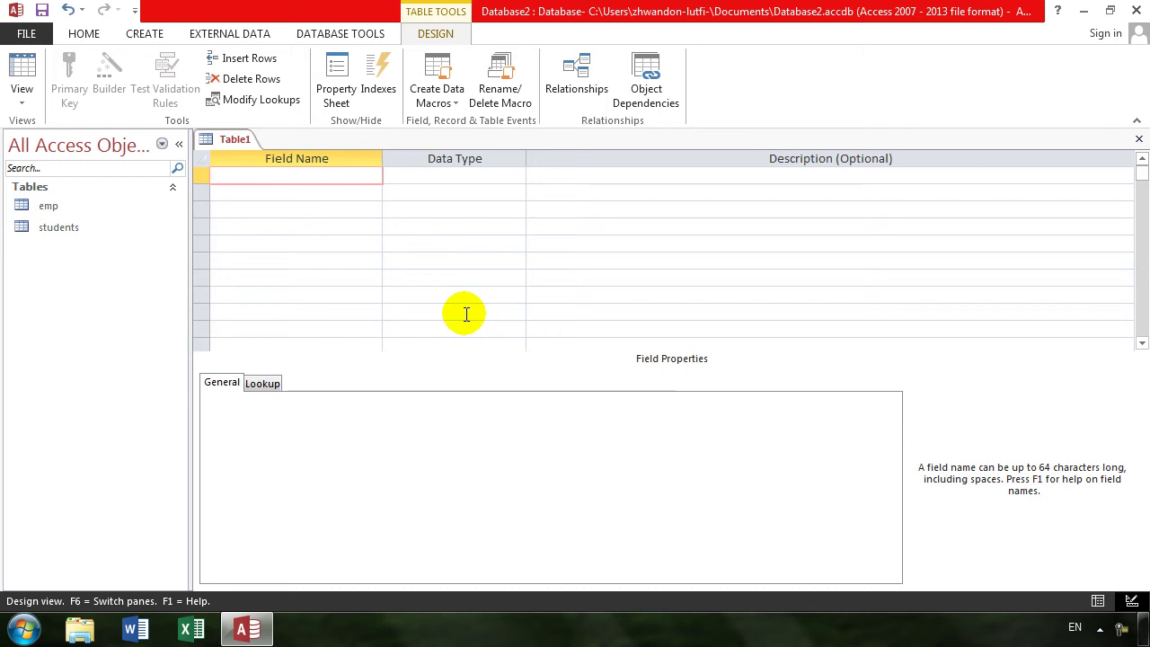
type("ename")
key("Tab")
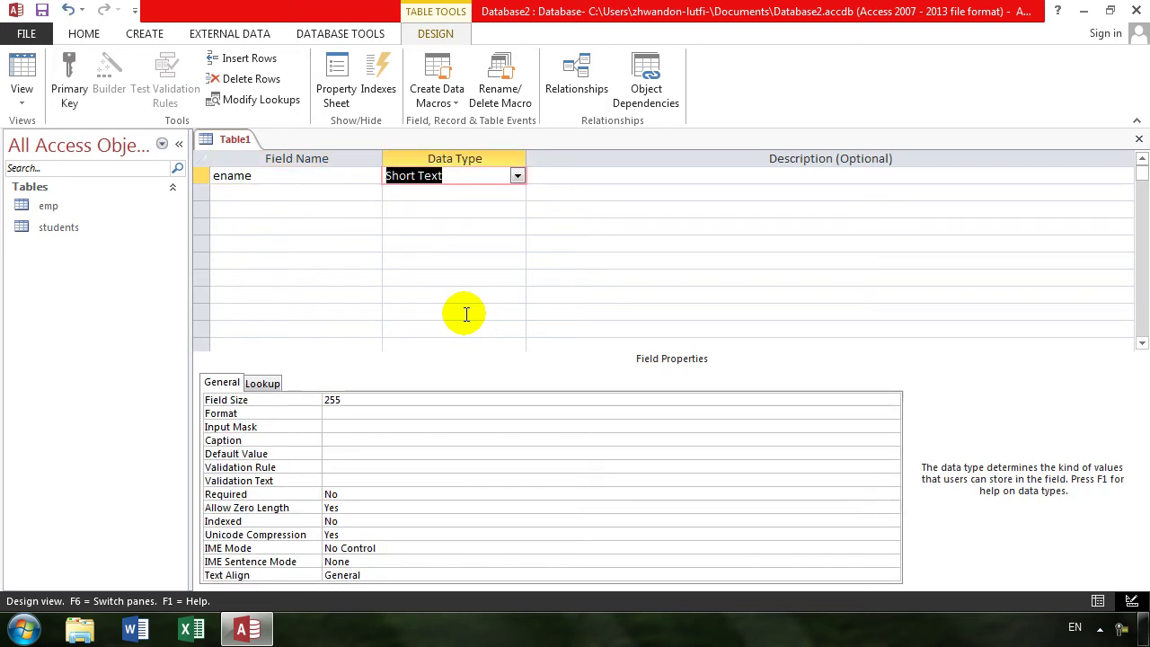
key("shift+Tab")
type("cname")
key("Tab")
key("Tab")
- Add the Short Text fields mobile and address
key("Tab")
type("mobile")
key("Tab")
key("Tab")
key("Tab")
type("adsd")
key("BackSpace")
key("BackSpace")
key("BackSpace")
type("d")
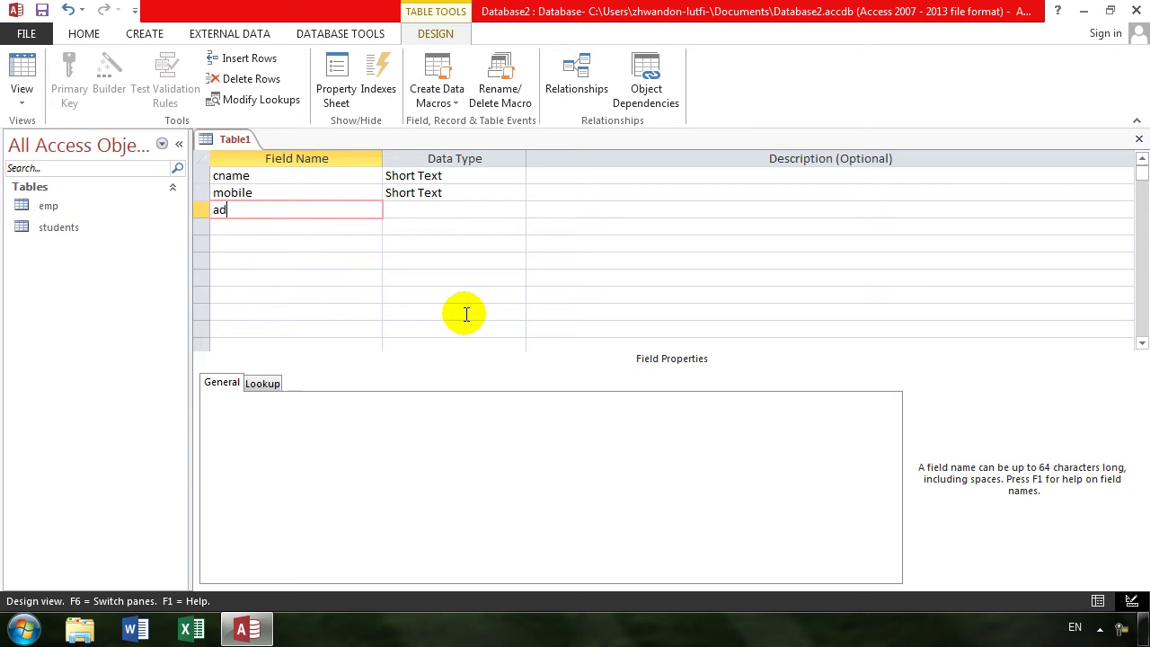
type("dress")
key("Tab")
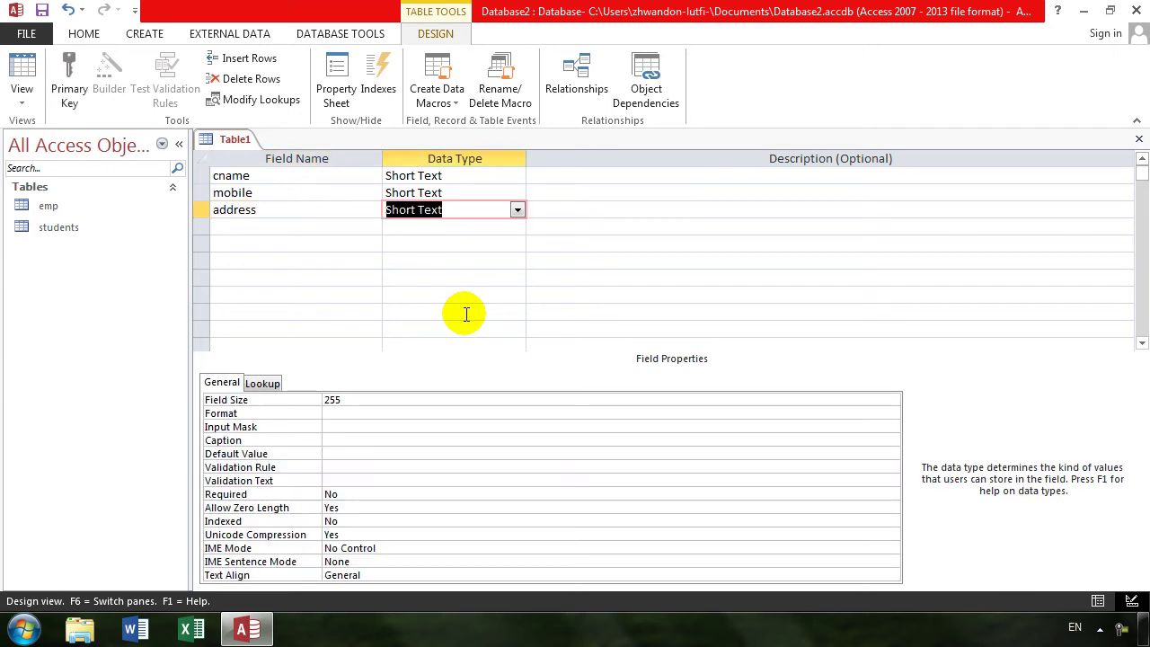
key("Tab")
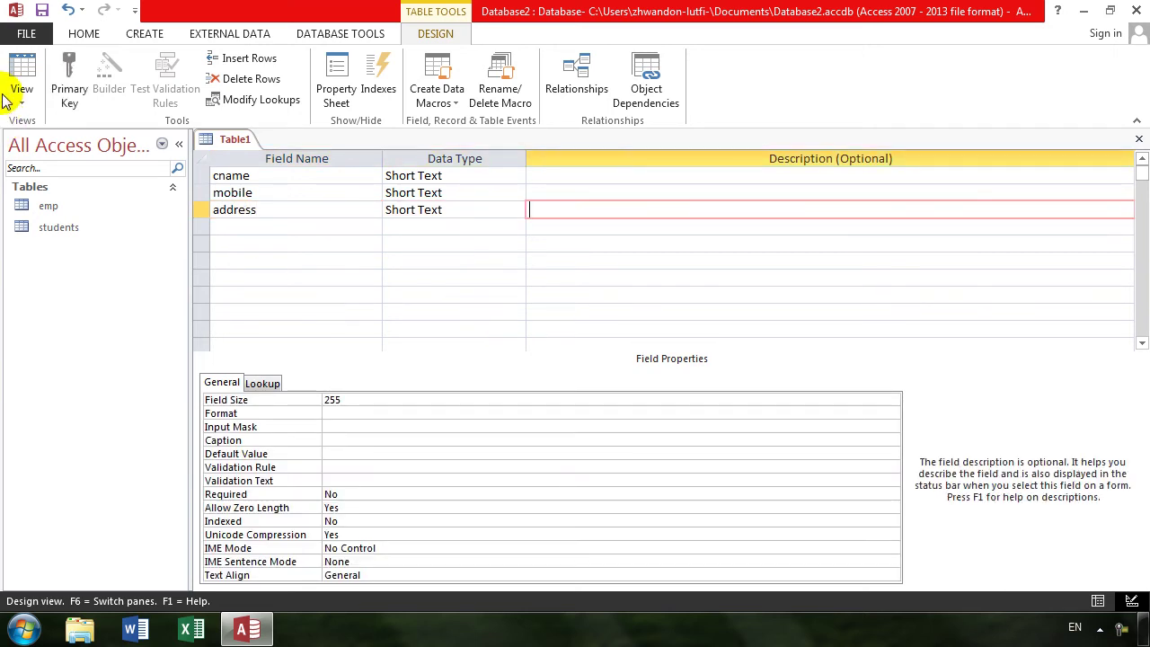
left_click(15, 90)
- Save the table as customer, let Access add an AutoNumber ID primary key, review the design, and close it
left_click(87, 129)
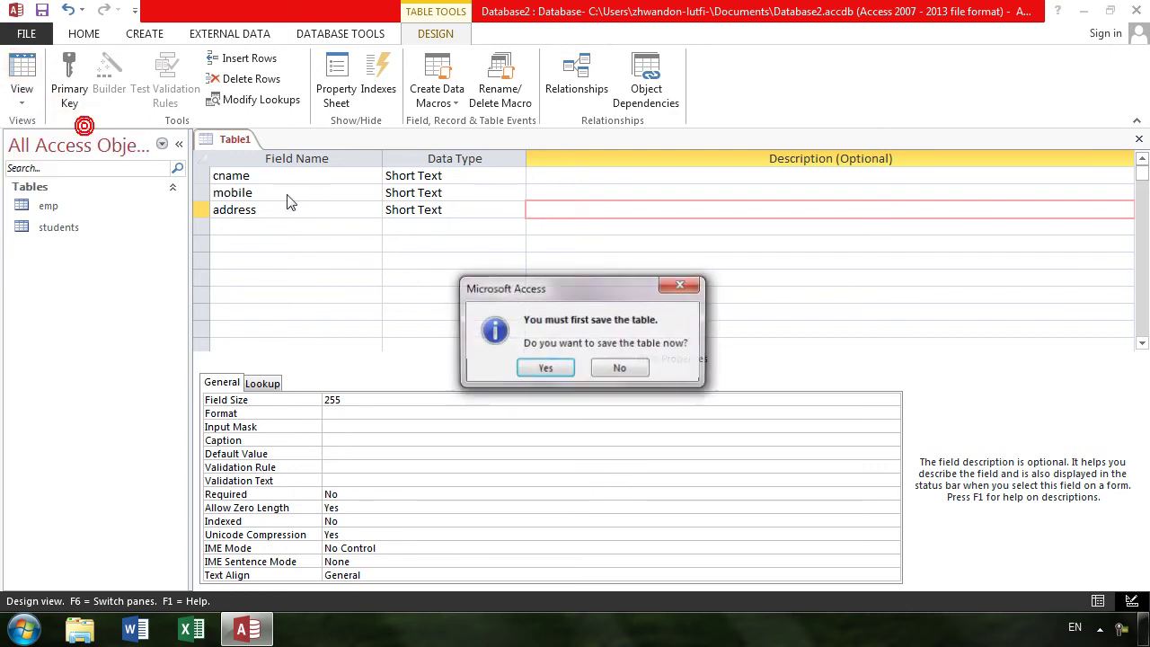
key("Return")
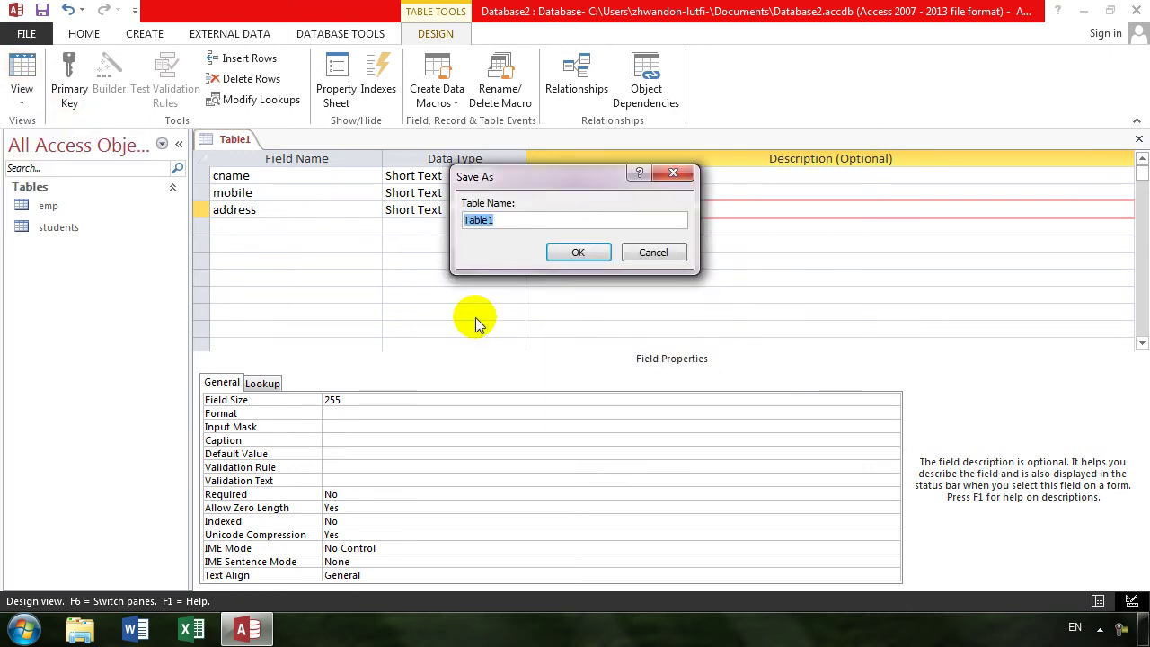
type("custom")
key("BackSpace")
type("mer")
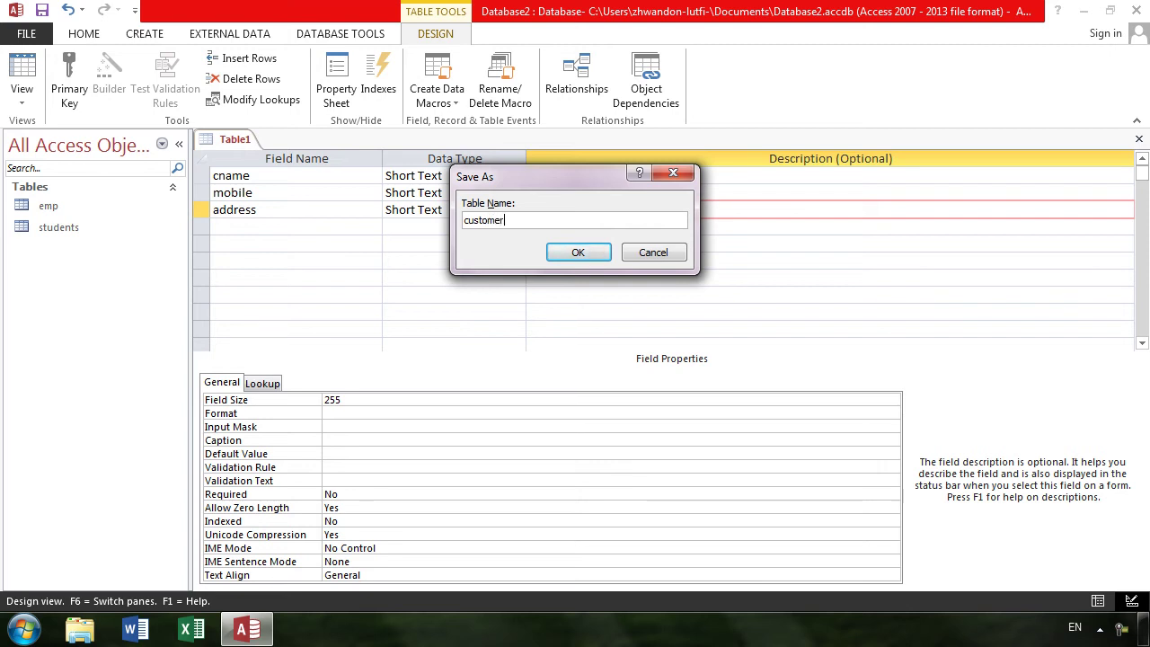
key("Return")
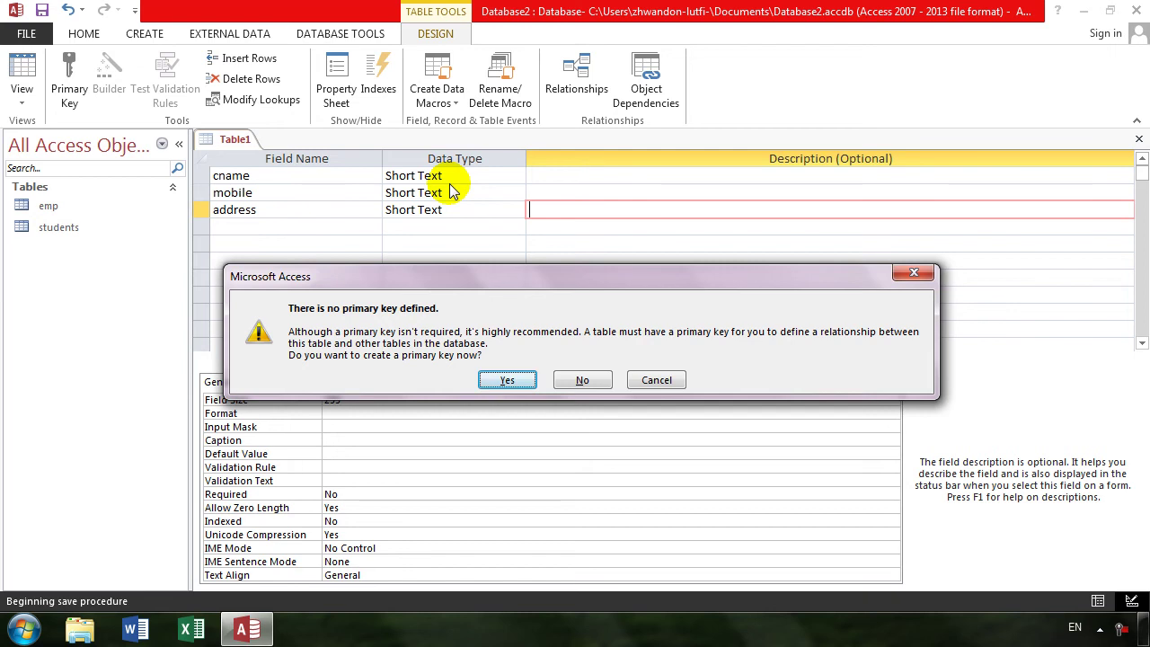
left_click(505, 381)
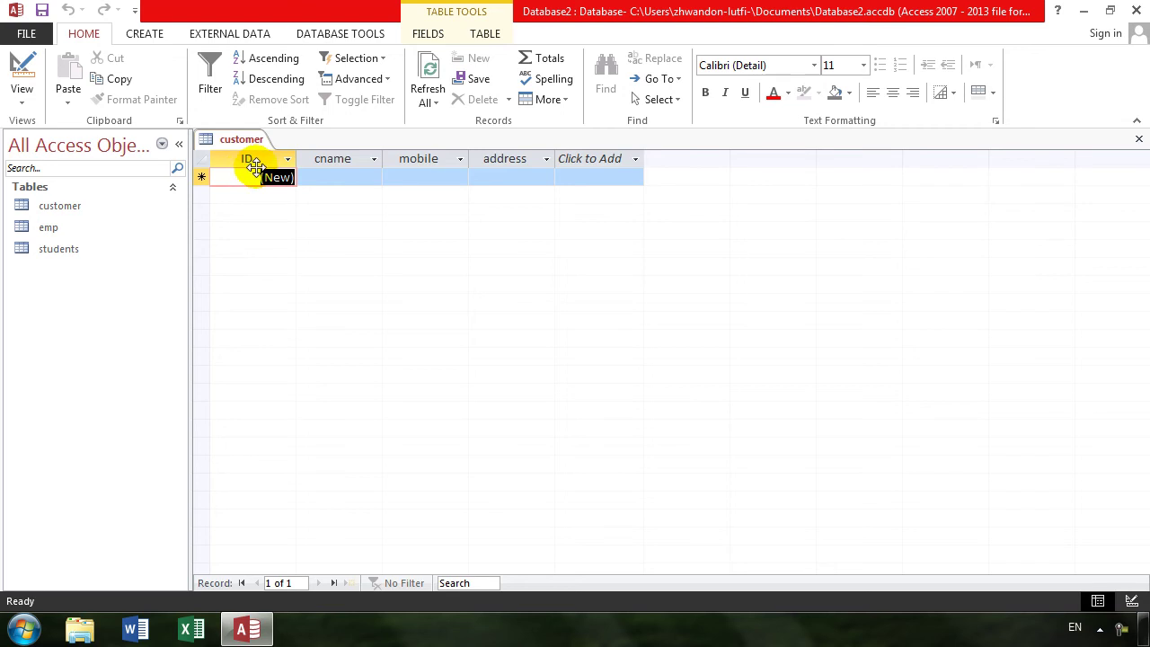
left_click(20, 63)
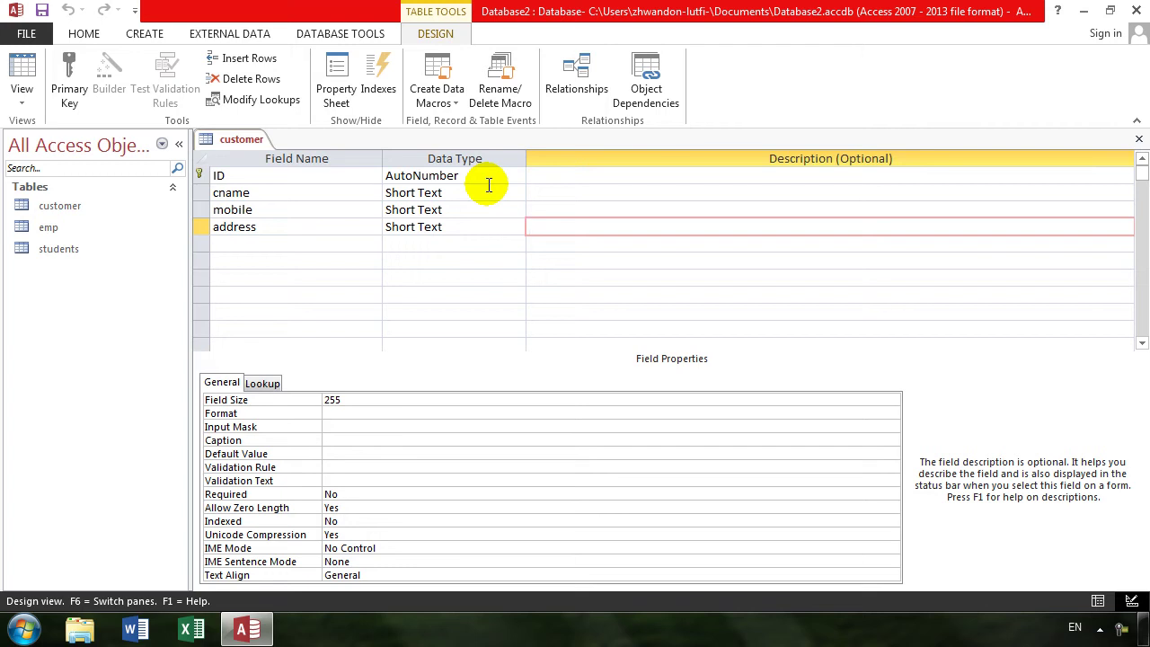
left_click(1140, 137)
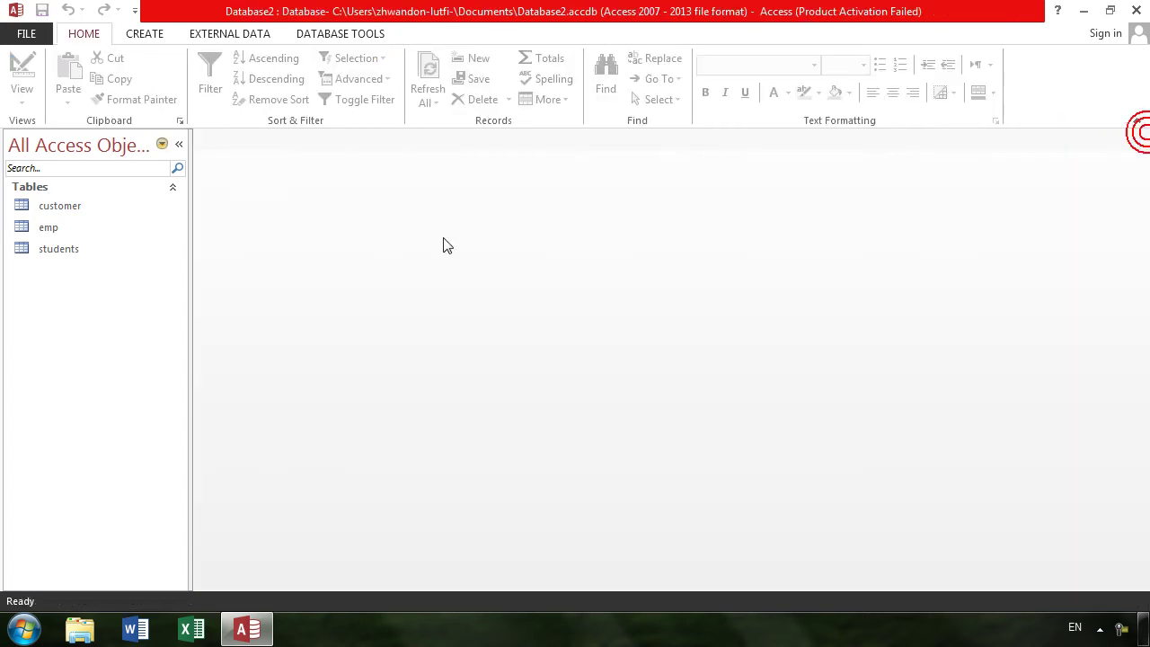
- Open emp in Design view and select ename's Validation Rule to build an expression
double_click(64, 231)
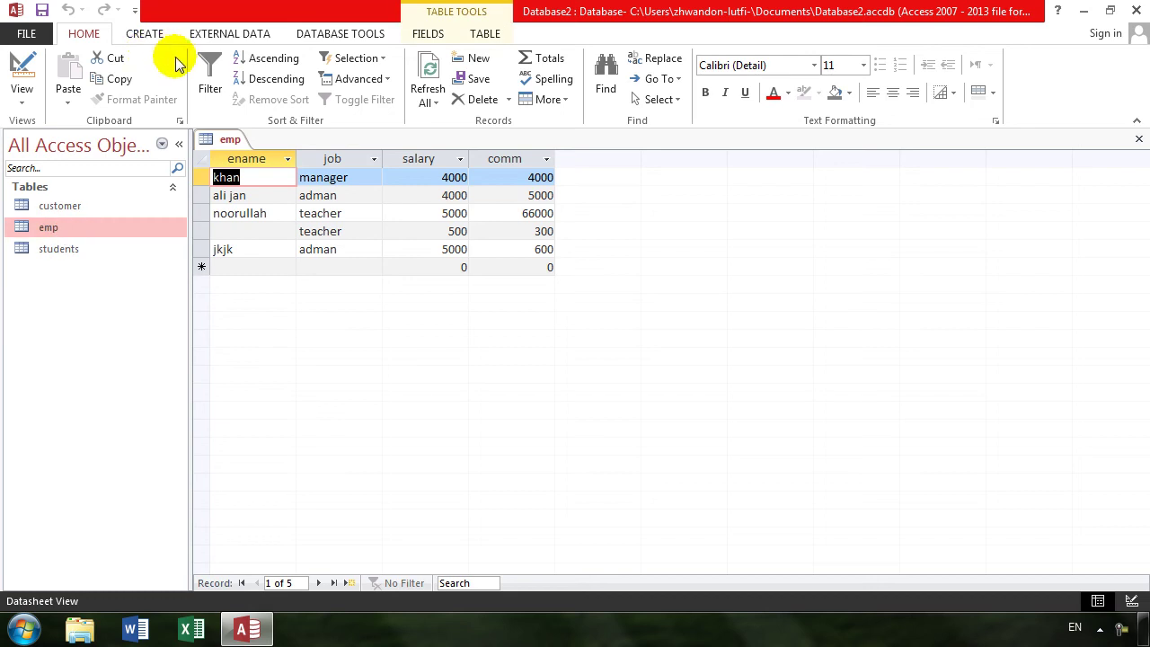
left_click(27, 70)
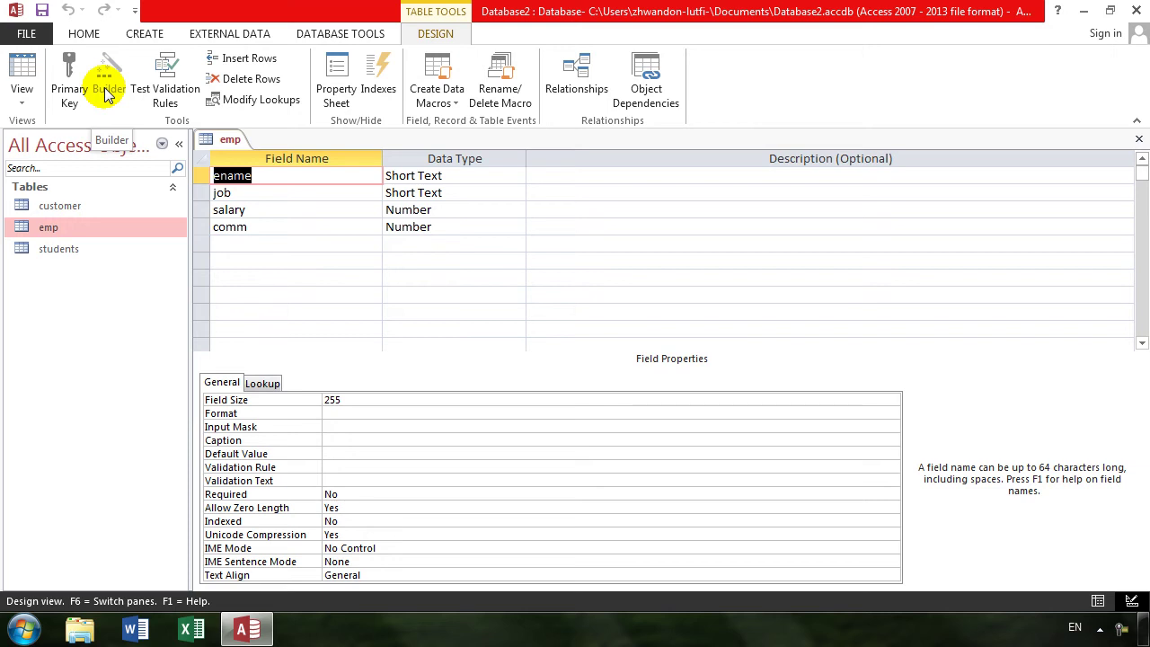
left_click(375, 469)
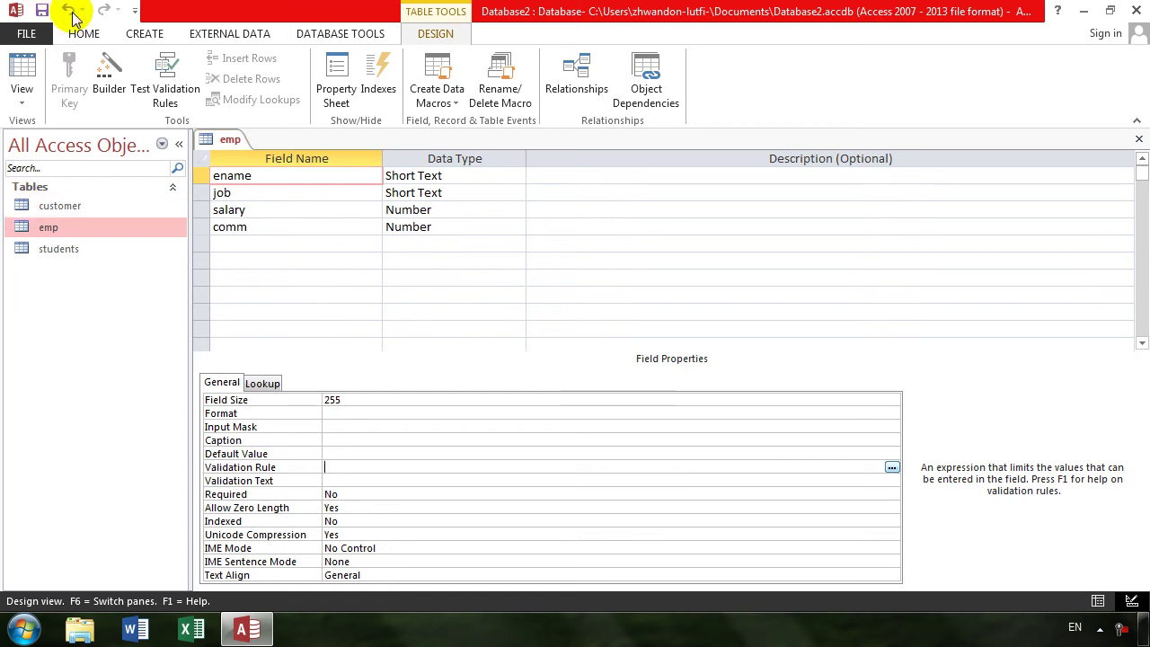
left_click(106, 74)
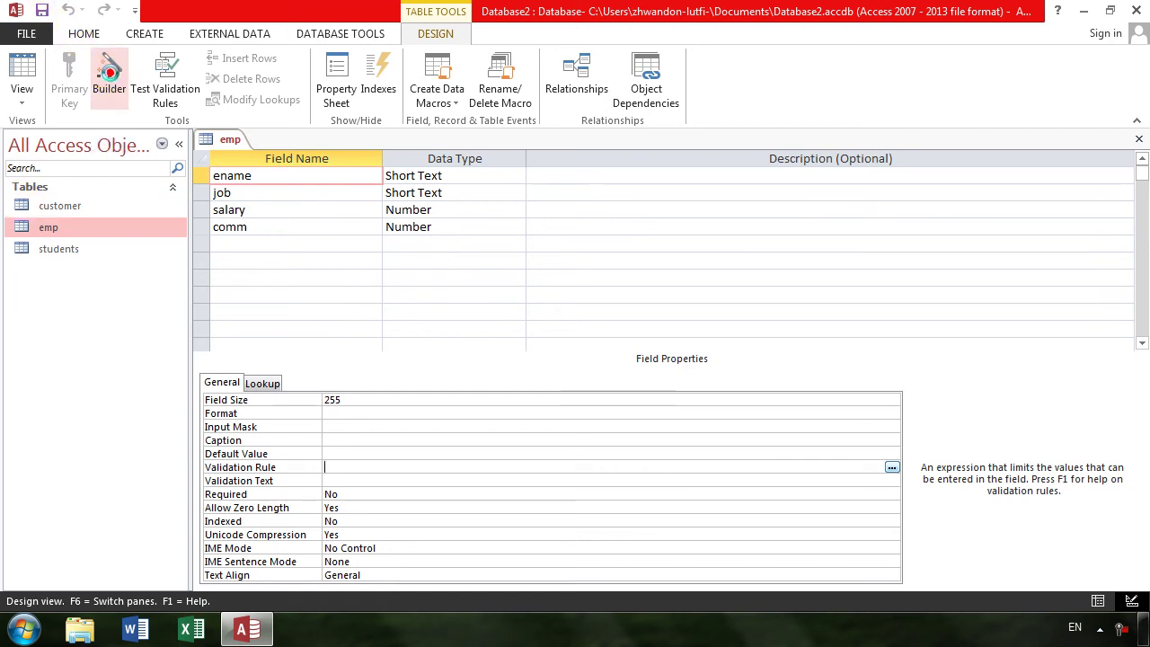
left_click(382, 256)
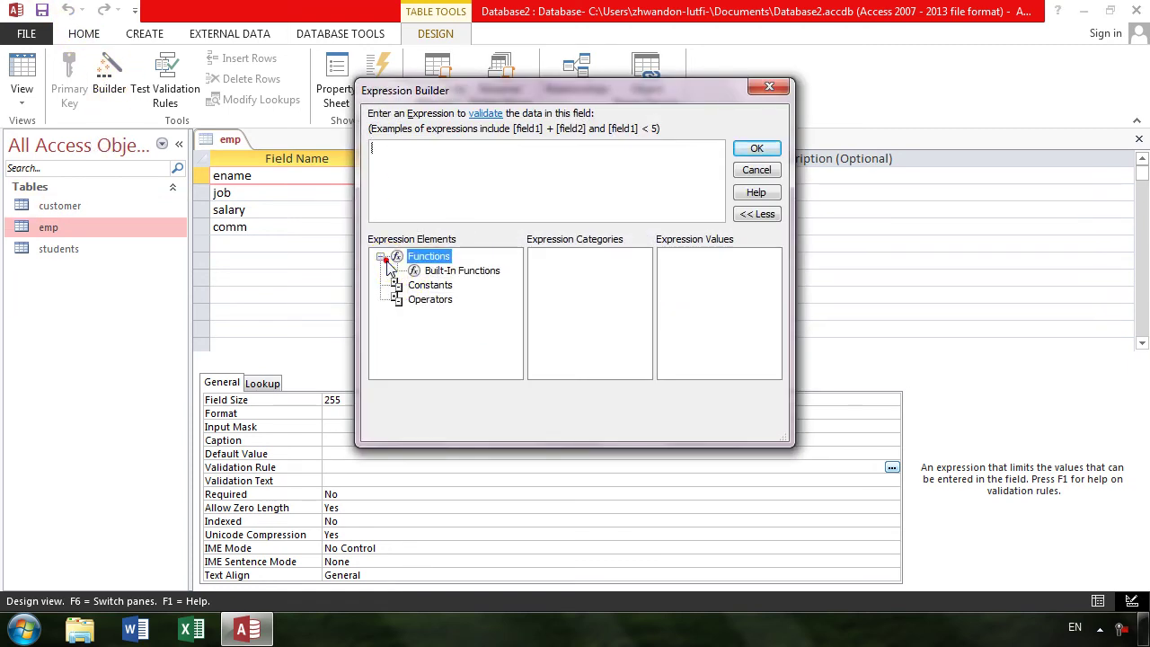
left_click(415, 272)
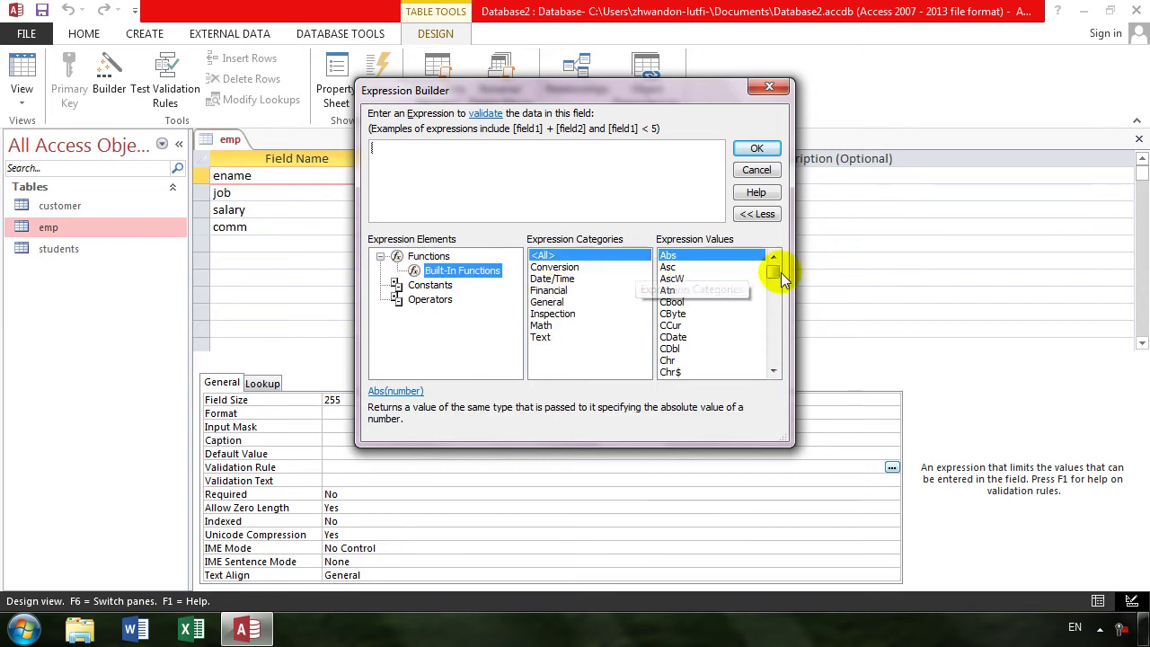
left_click_drag(778, 281, 774, 373)
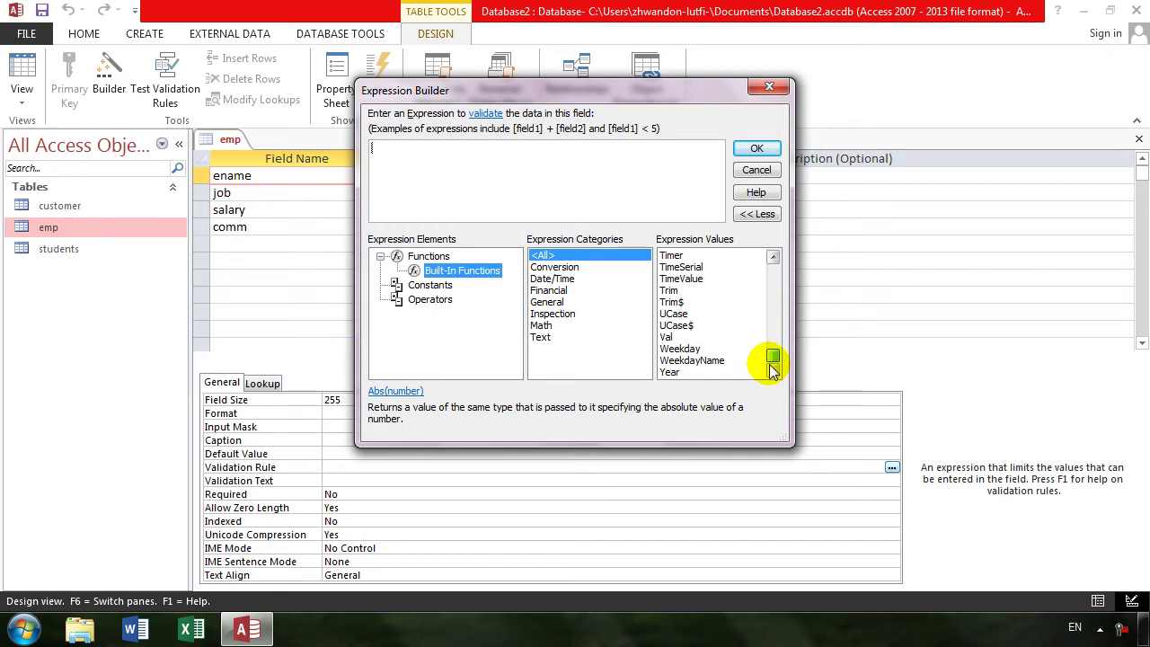
left_click(554, 267)
left_click(552, 279)
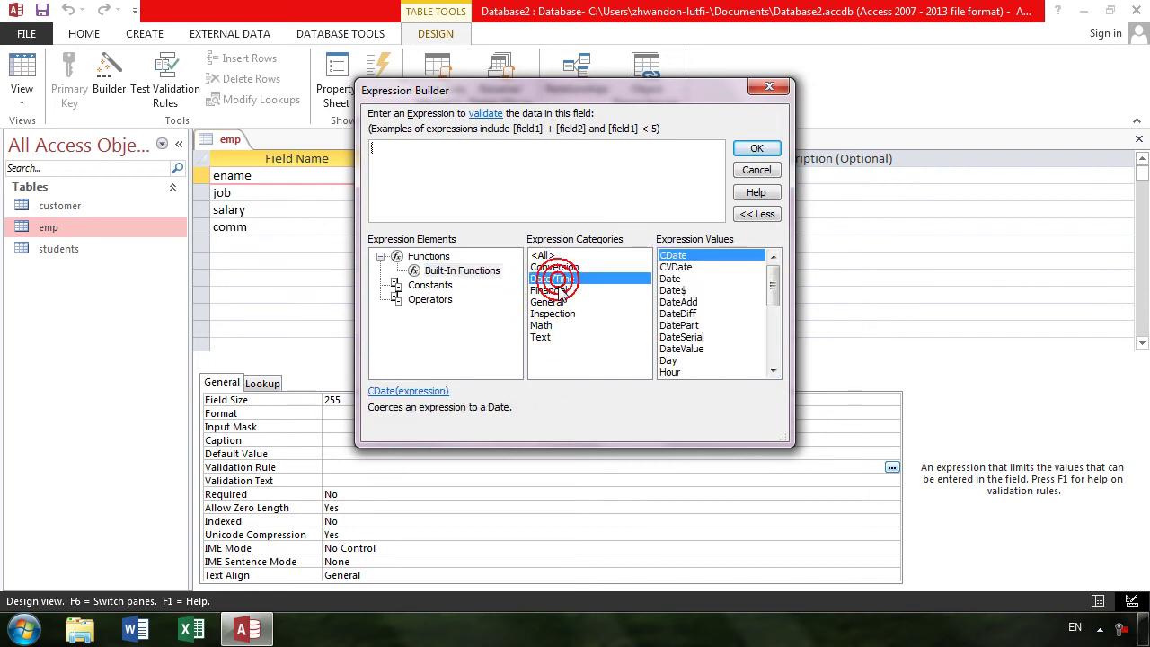
left_click(557, 291)
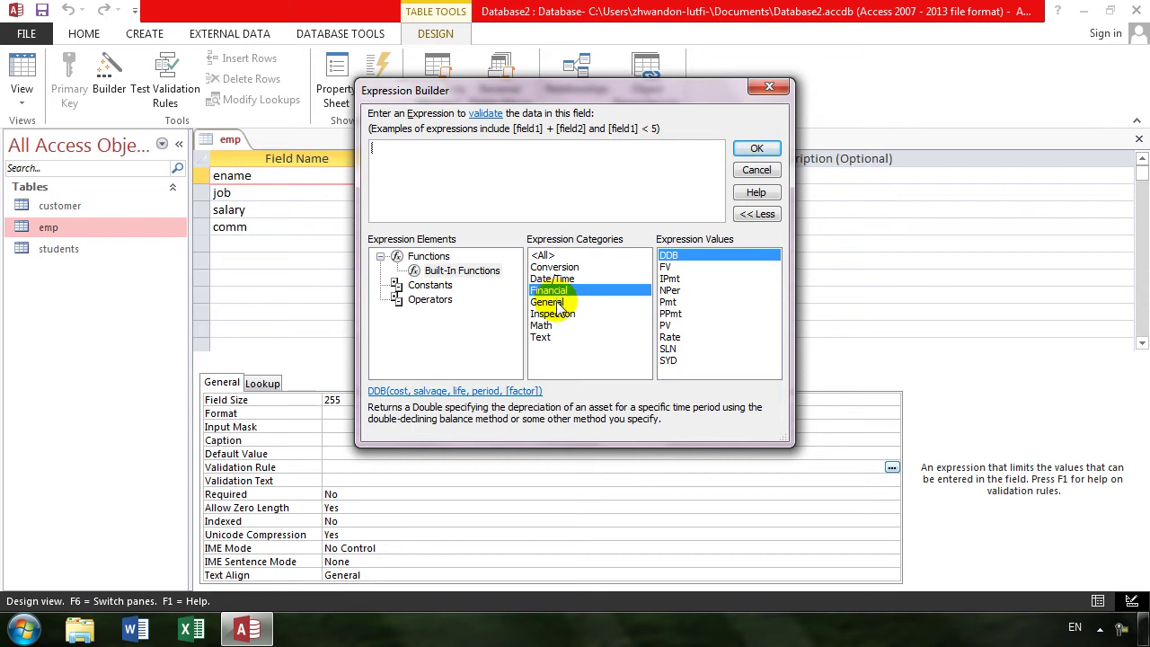
left_click(550, 302)
left_click(553, 314)
left_click(542, 326)
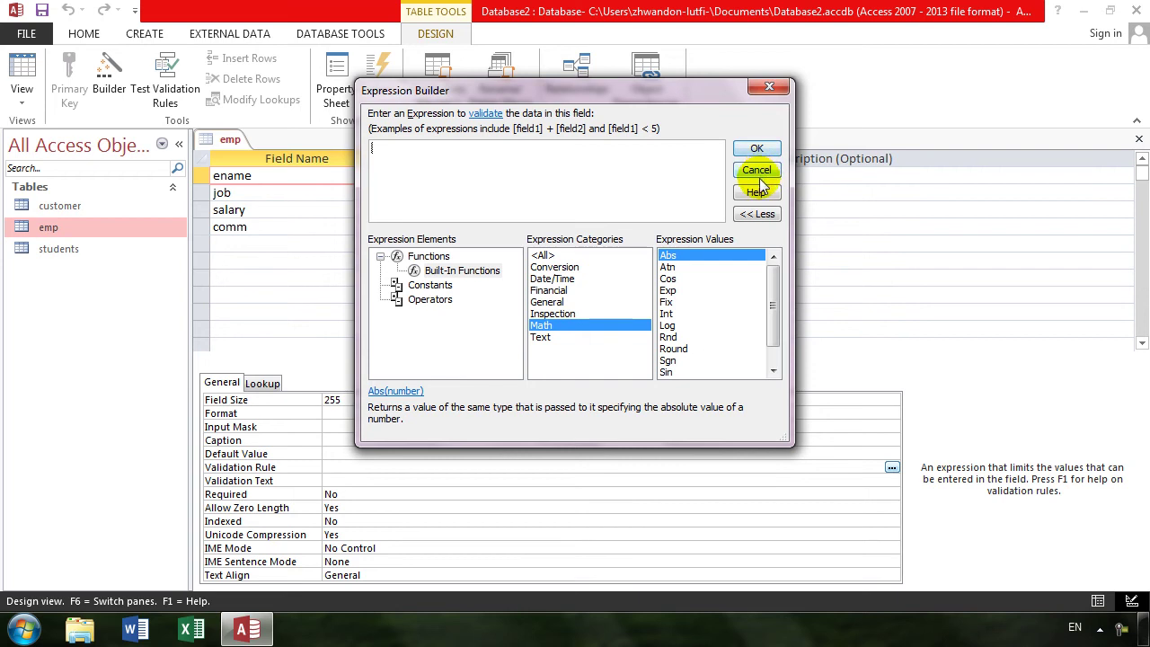
left_click(758, 172)
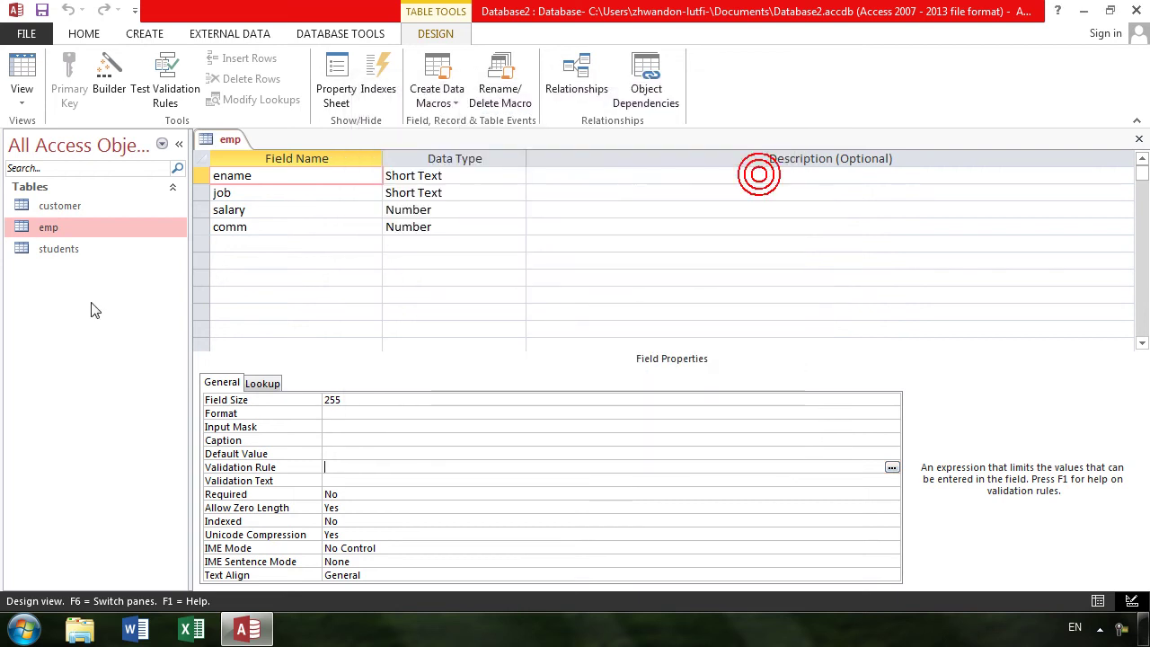
- Add a Calculated field named total with the expression [salary]+[comm]
left_click(294, 243)
type("total")
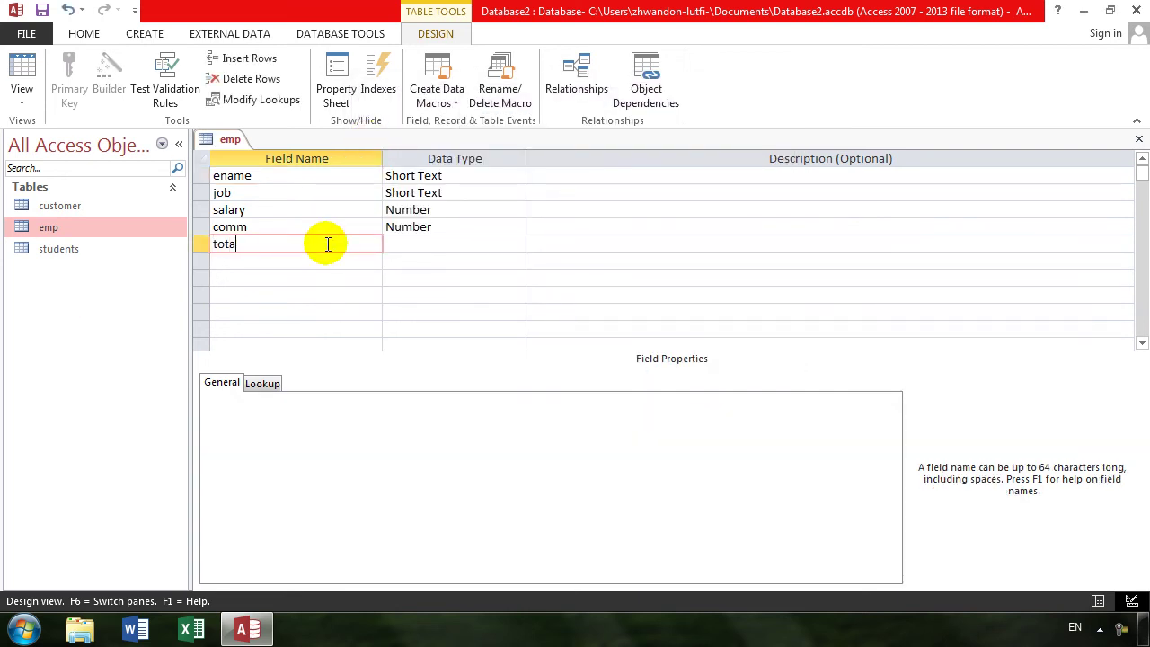
key("Tab")
type("cal")
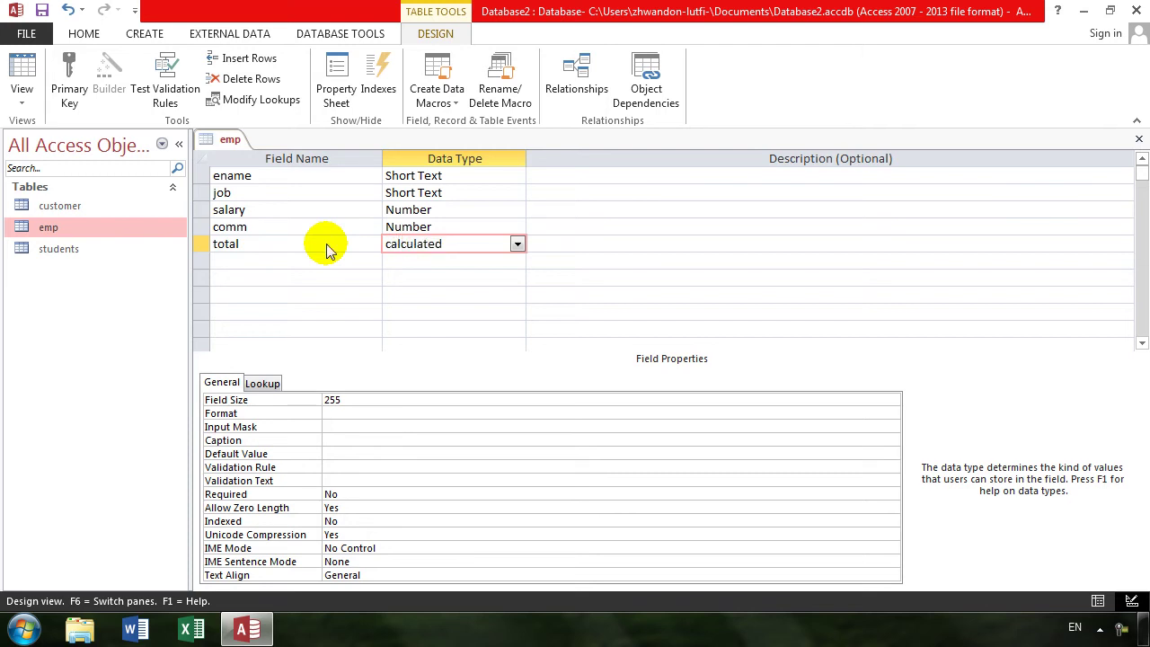
key("Return")
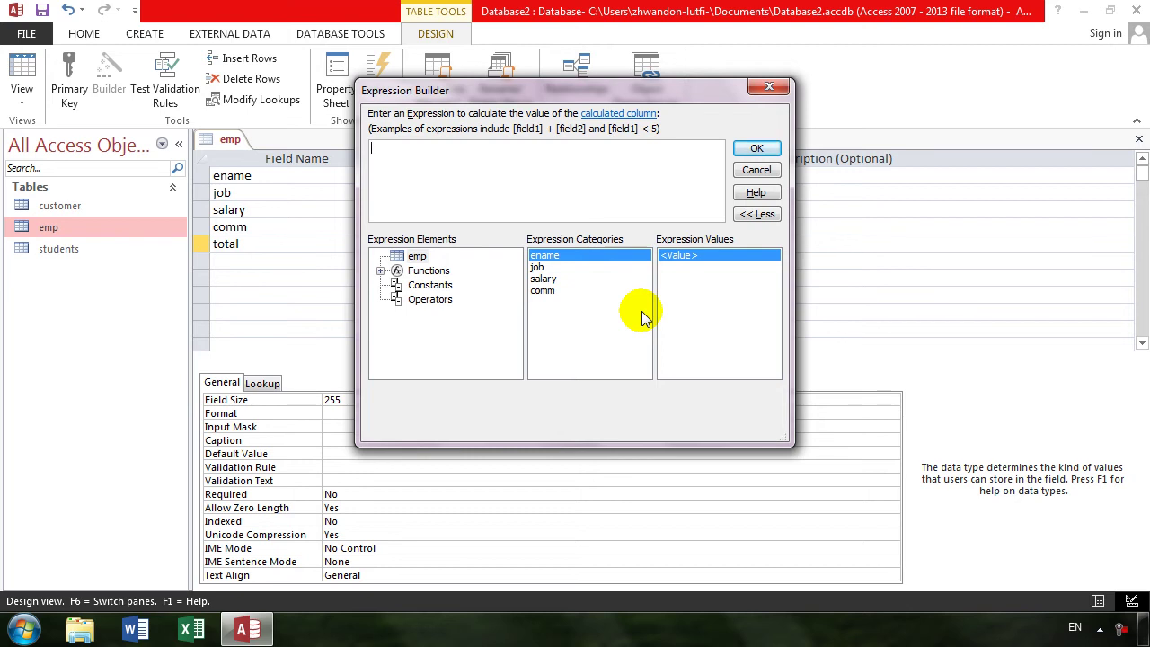
type("comm")
key("BackSpace")
key("BackSpace")
key("BackSpace")
key("BackSpace")
type("s")
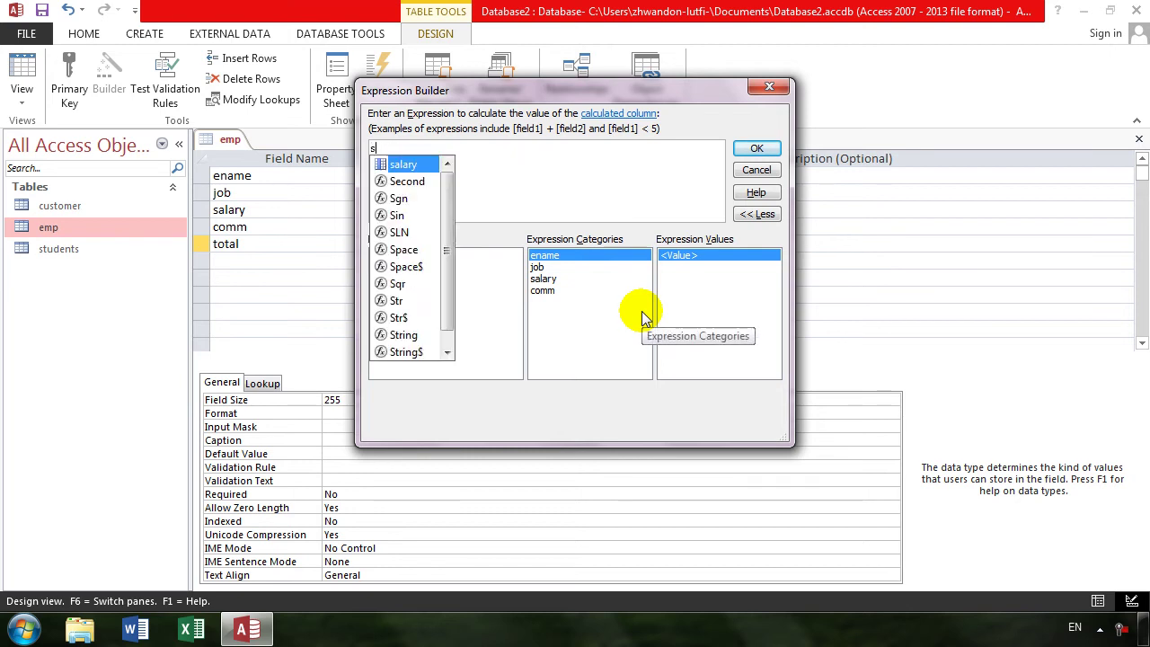
type("alary+[comm")
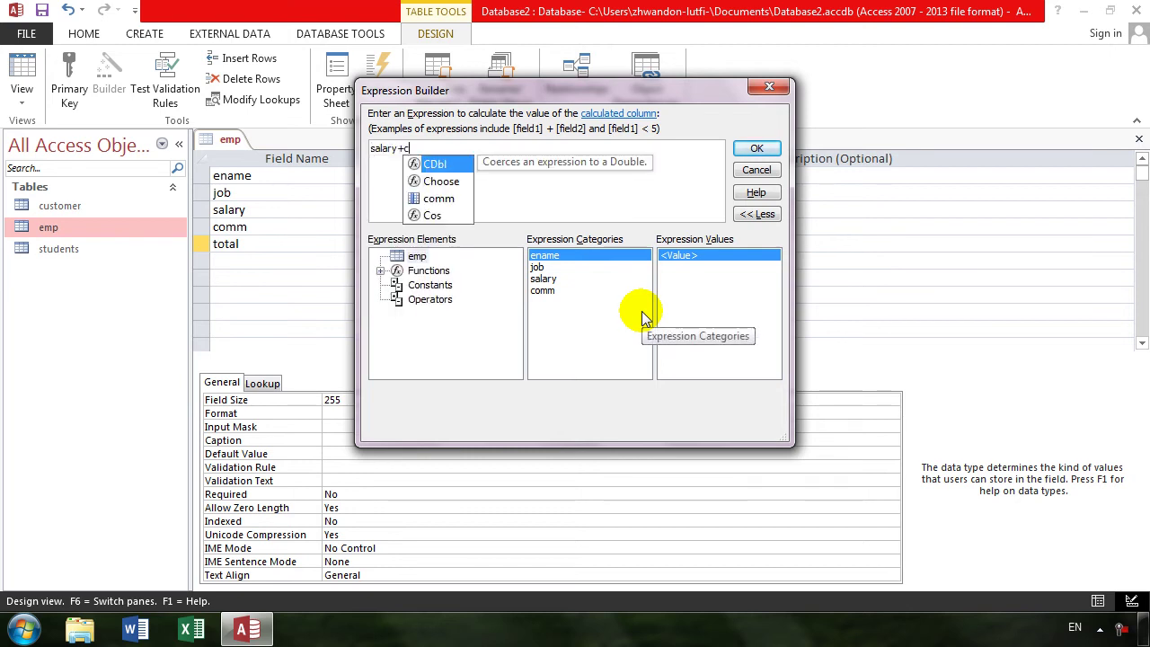
key("Tab")
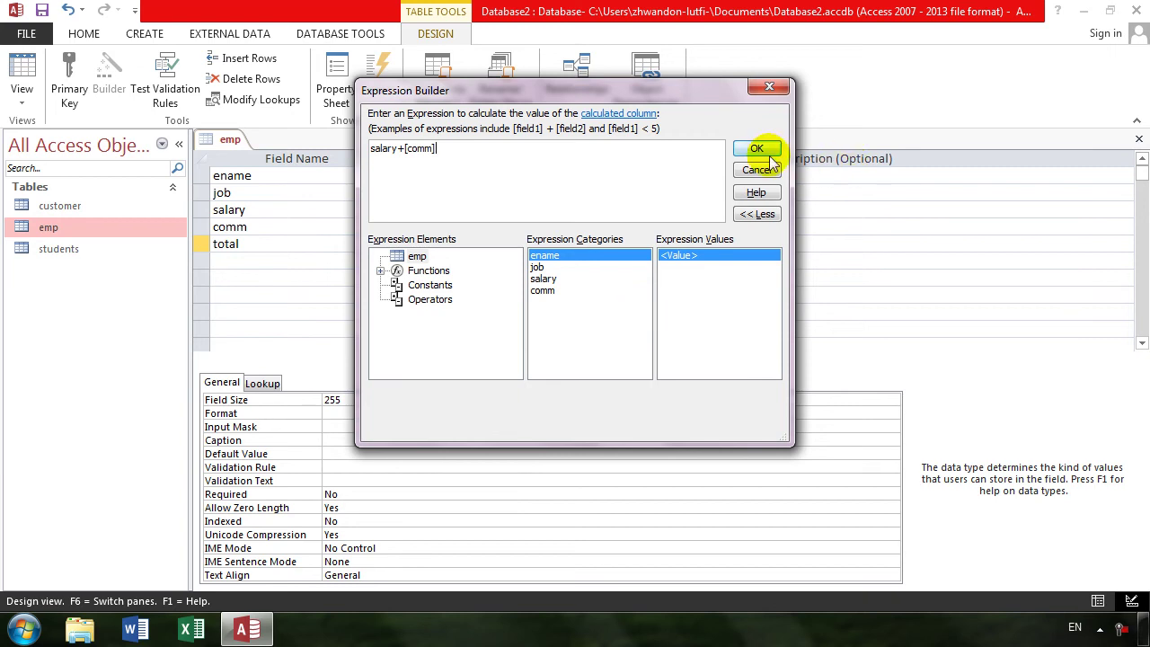
left_click(763, 149)
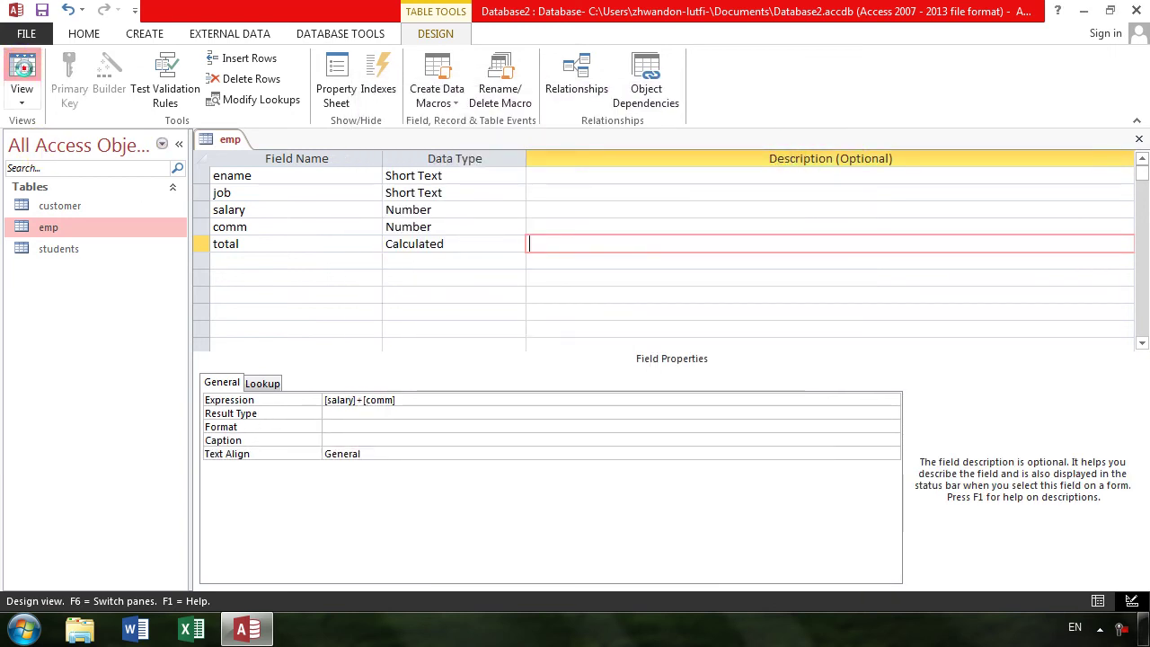
left_click(21, 67)
- Save emp, check the total values in the datasheet, then return to design and select job
left_click(541, 367)
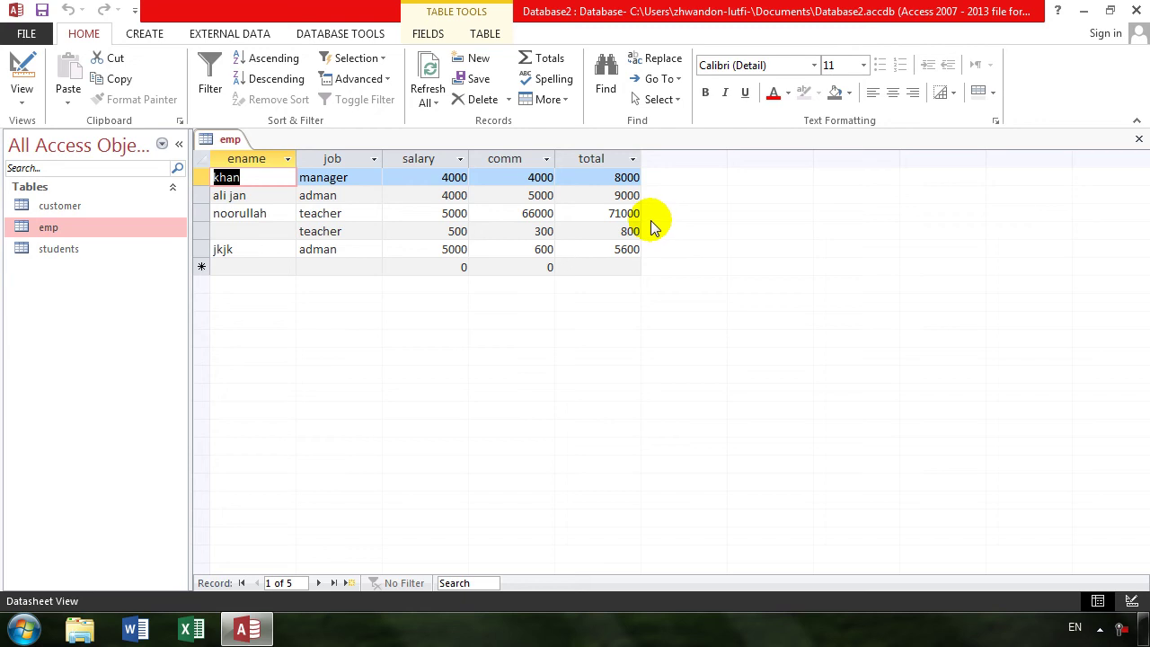
left_click(16, 63)
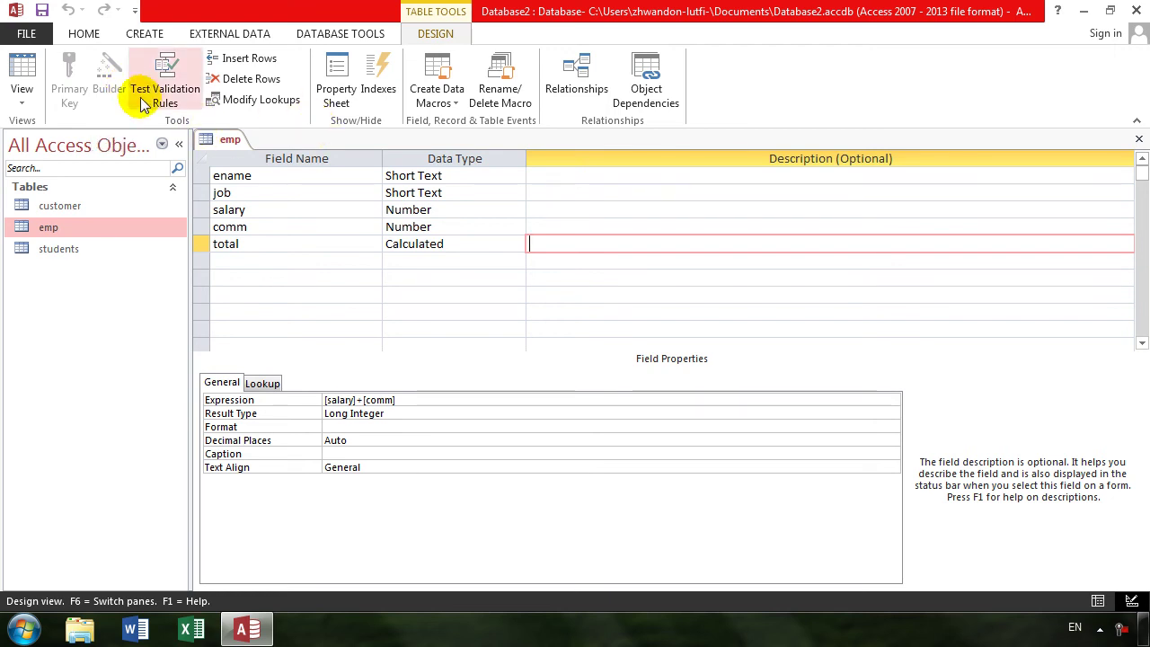
left_click(285, 209)
left_click(278, 193)
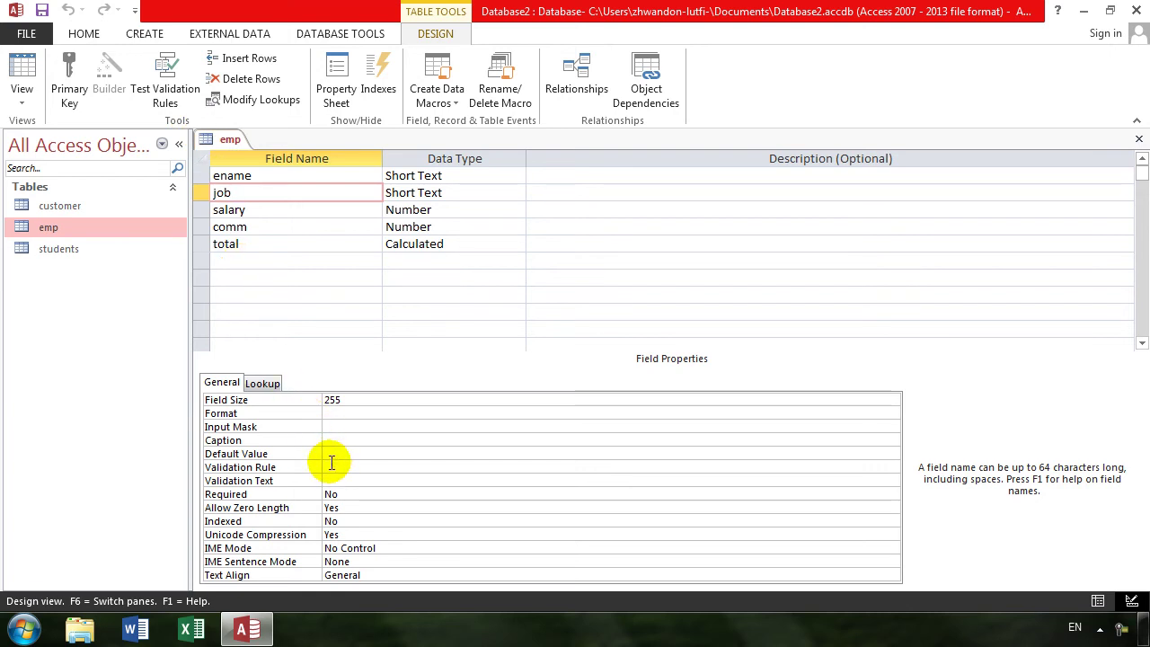
- Set the job field's validation rule to <> "khan" in the emp design
left_click(331, 466)
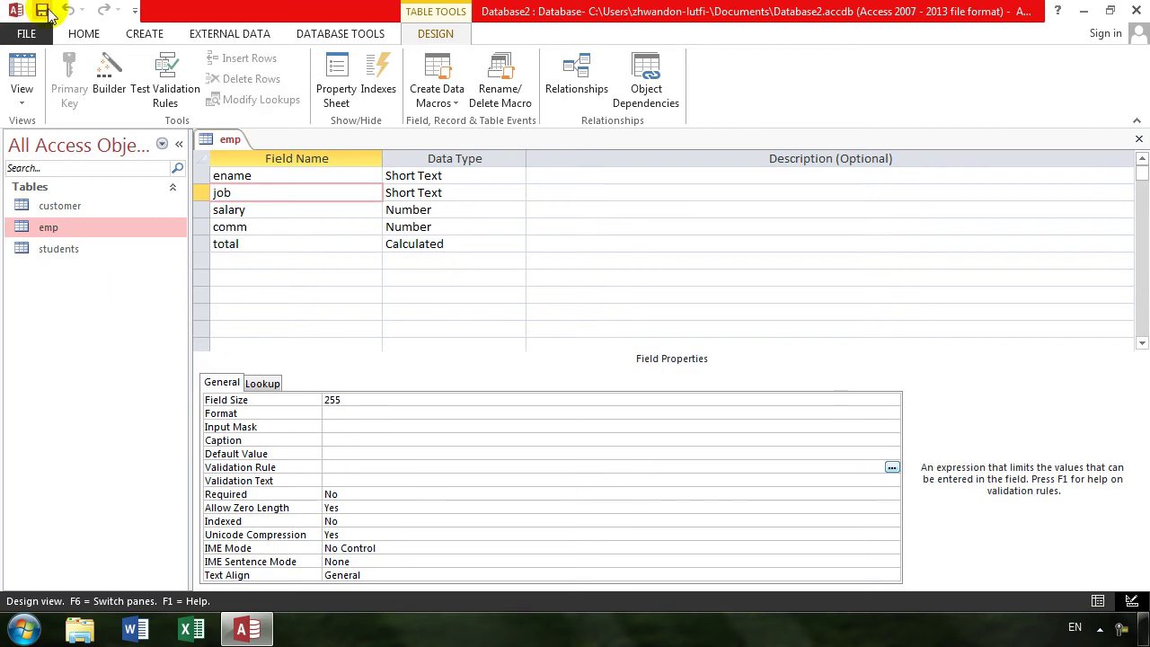
left_click(22, 68)
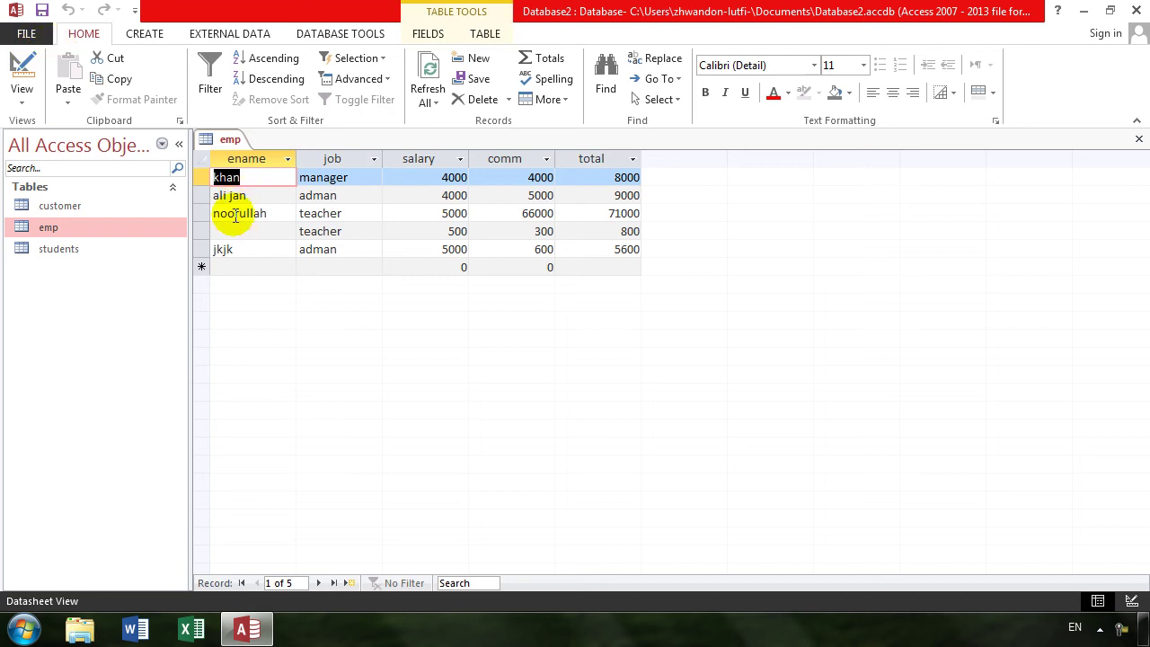
left_click(20, 72)
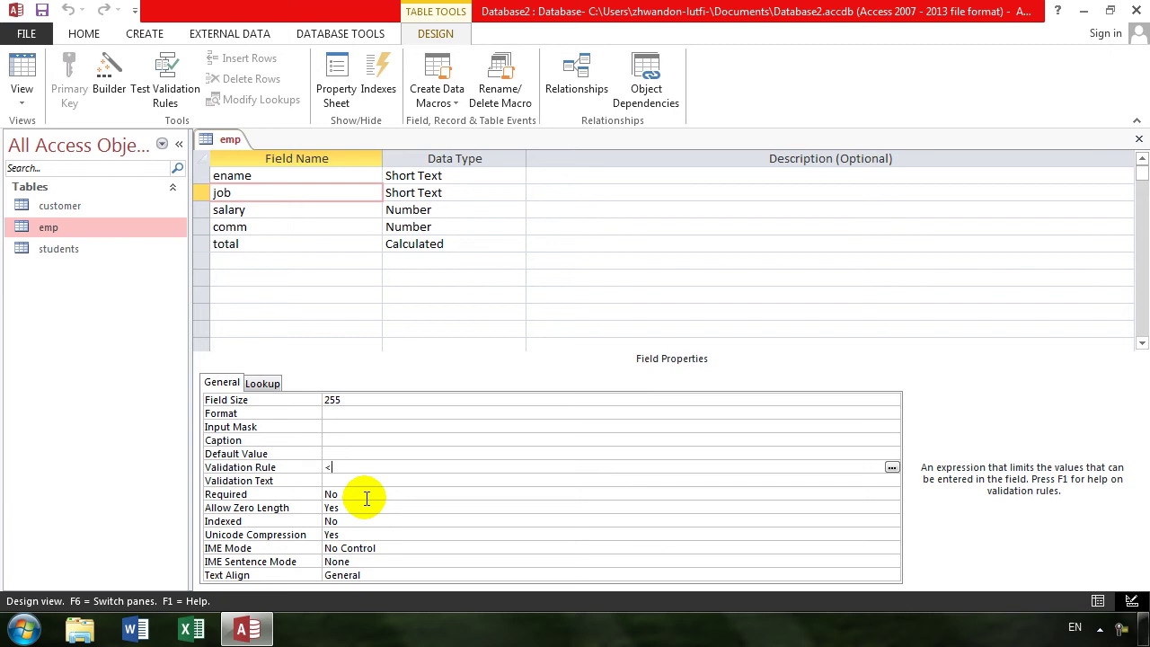
type("<> khan")
key("Return")
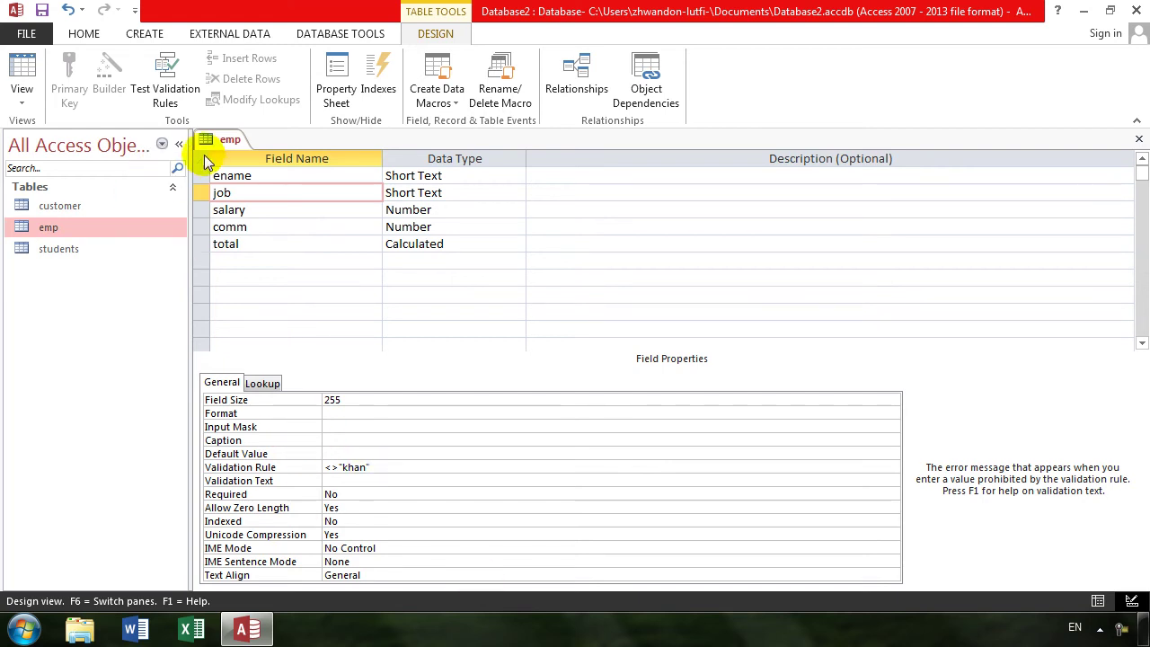
- Run Test Validation Rules, saving emp, and confirm all existing data is valid
left_click(171, 94)
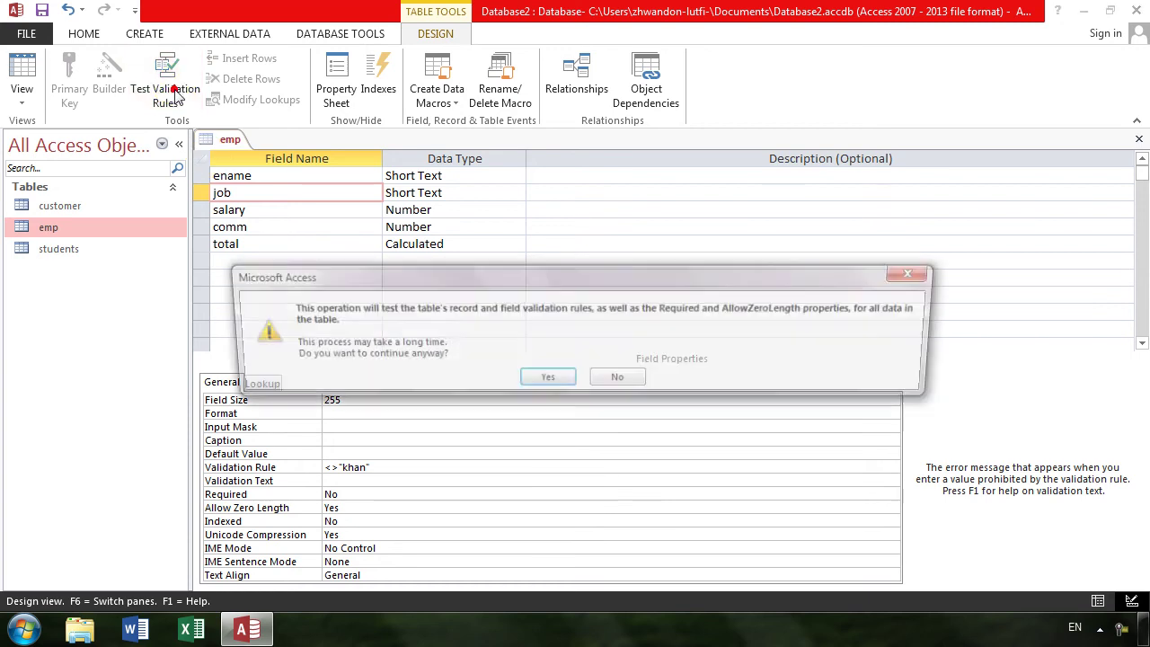
left_click(542, 381)
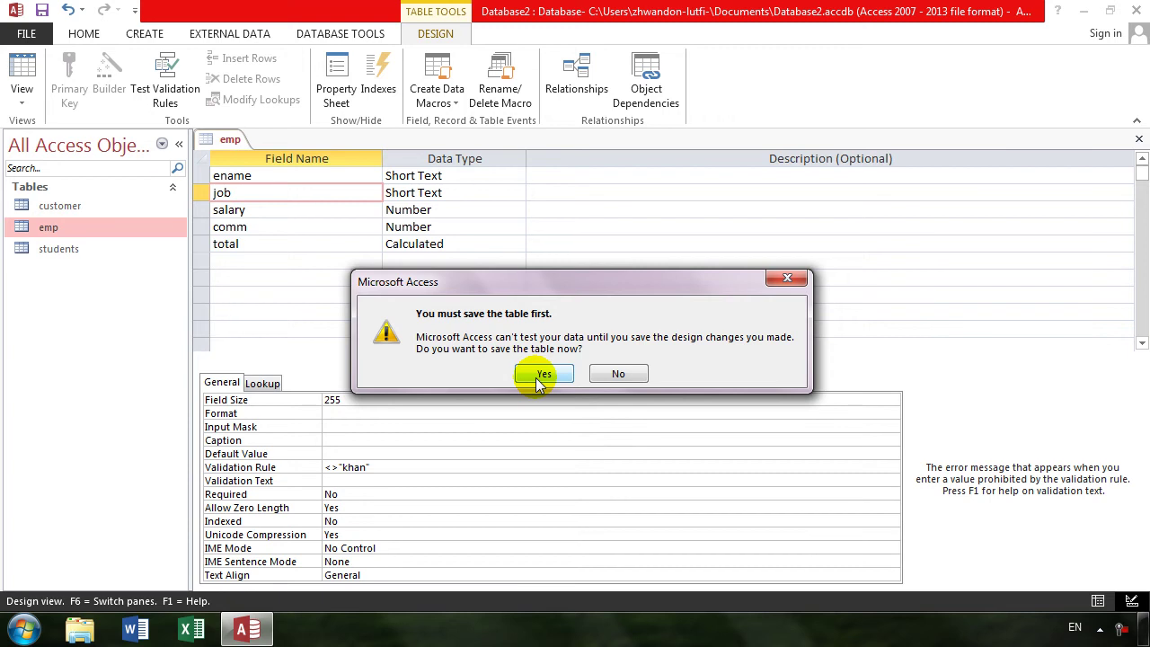
left_click(537, 372)
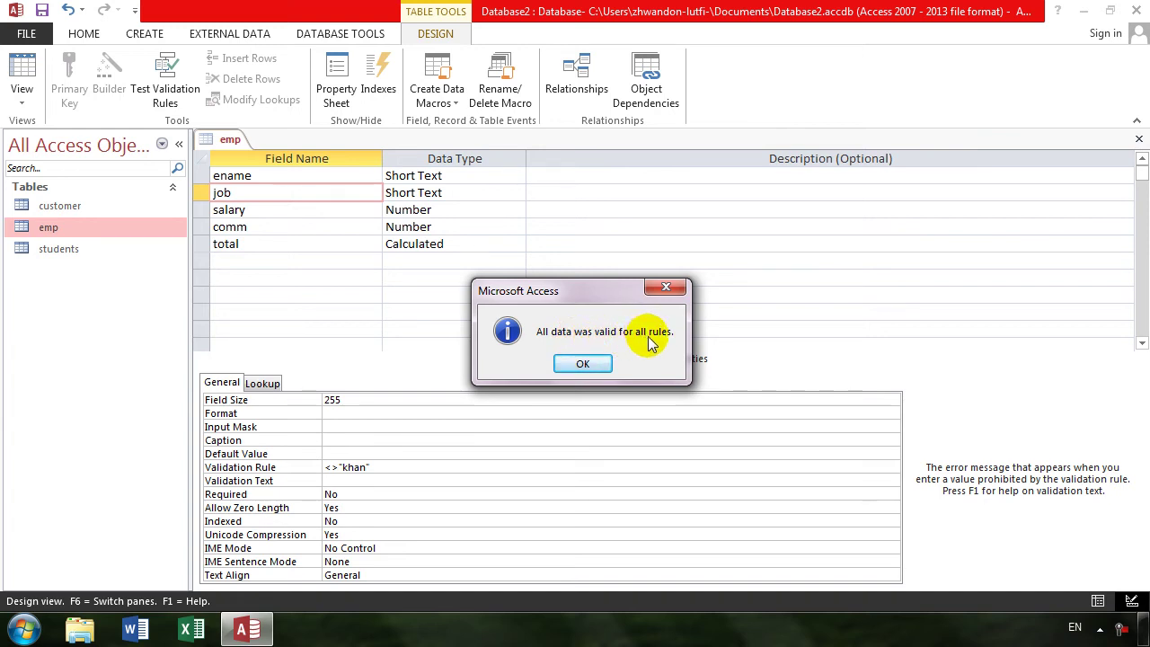
left_click(596, 362)
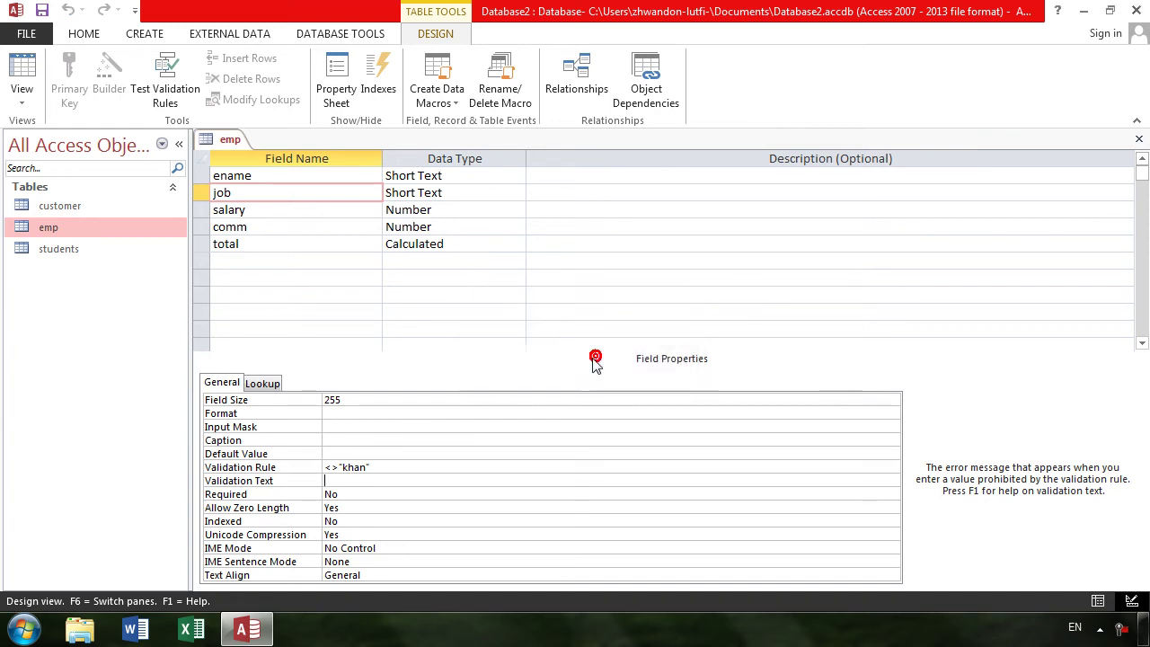
- Clear the job field's <> "khan" validation rule and switch to the records
left_click(398, 465)
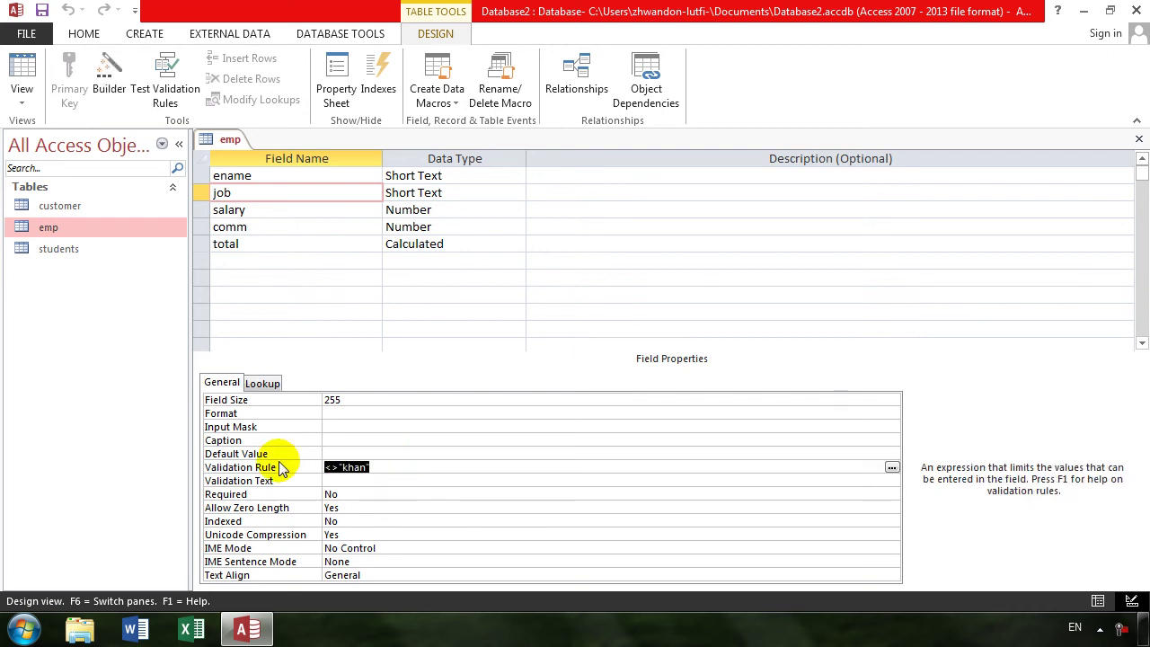
key("Delete")
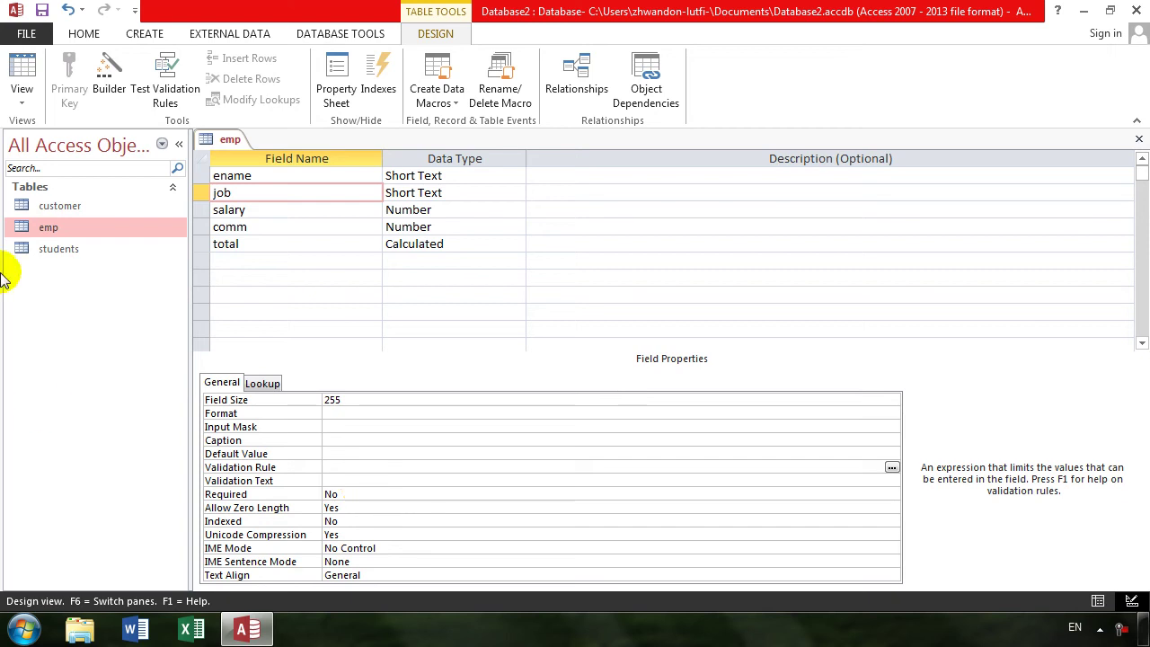
left_click(16, 75)
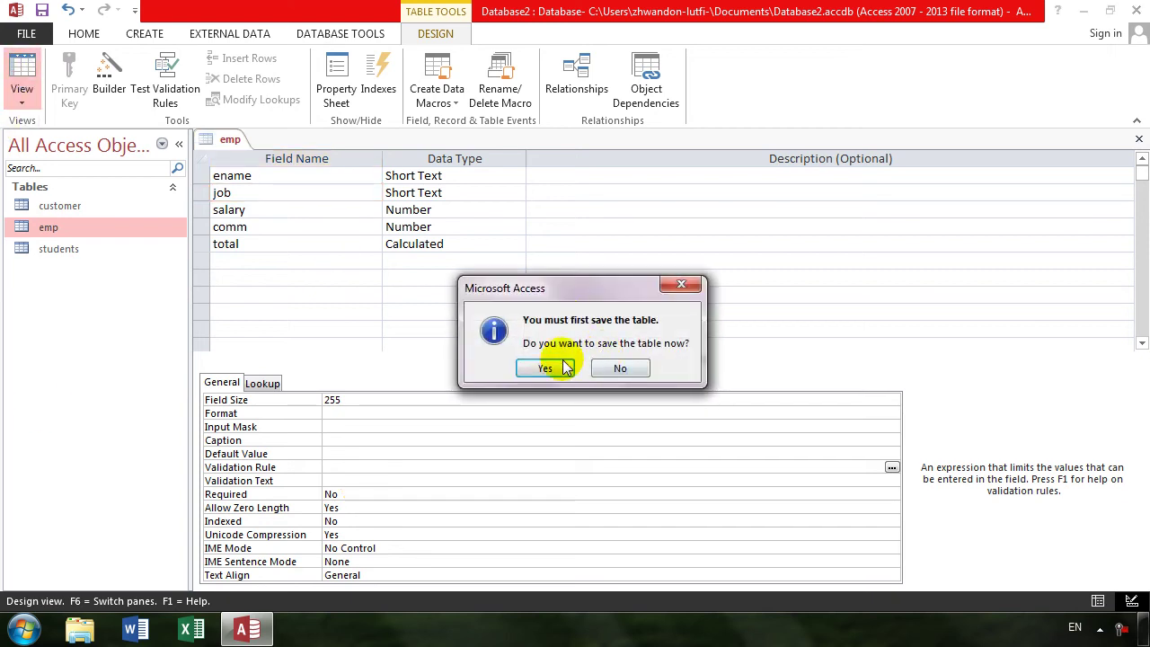
- Save emp and delete all five employee records in Datasheet view
left_click(558, 365)
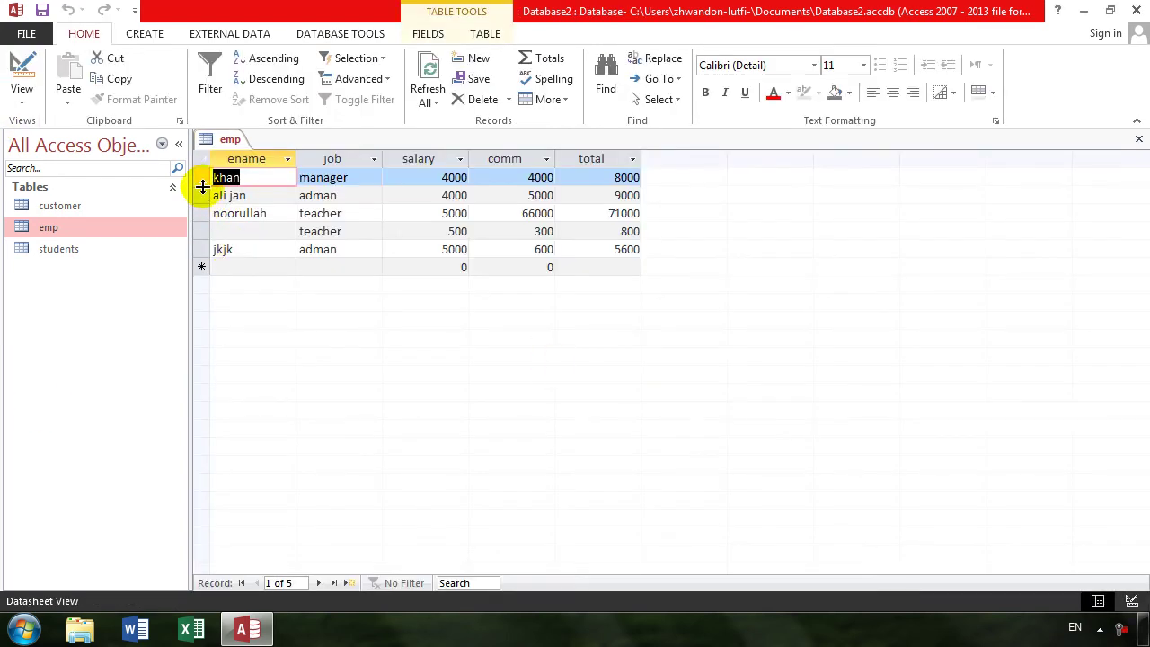
left_click_drag(202, 183, 212, 249)
key("Delete")
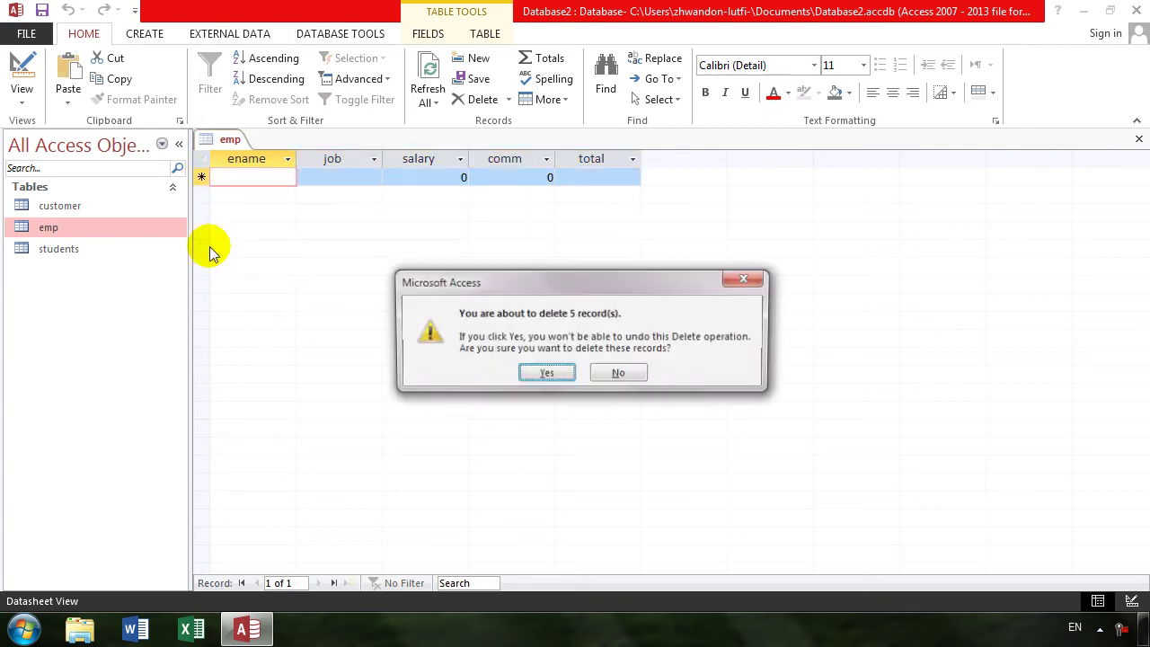
key("Return")
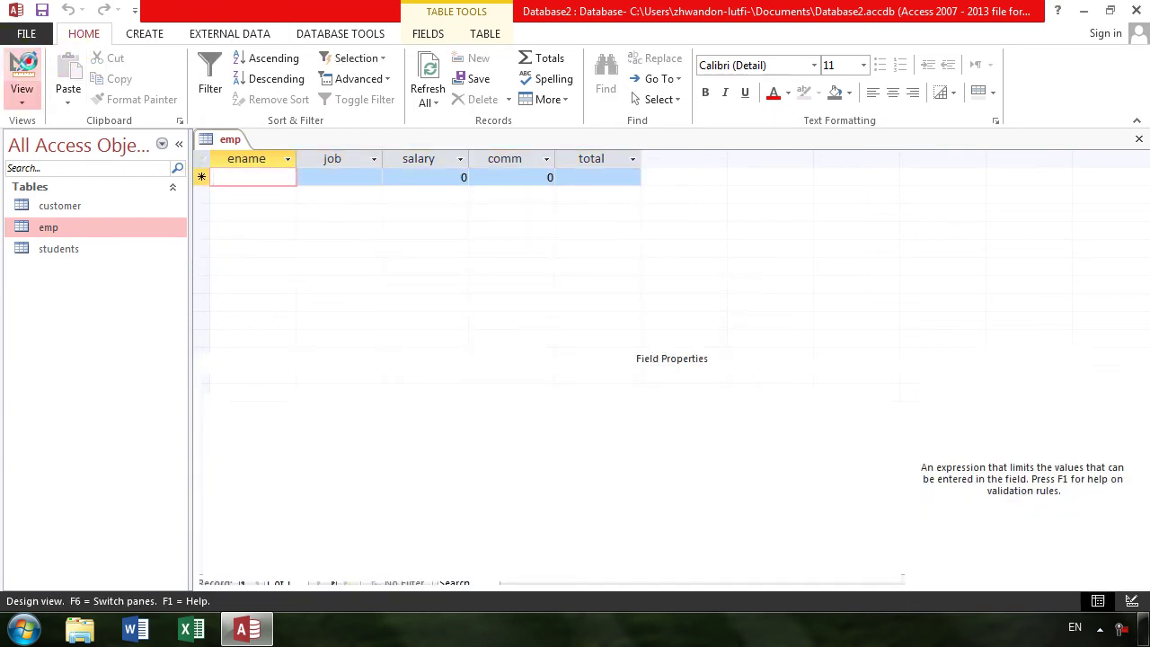
- Set the job field's validation rule to In ("khan","ali","janan")
left_click(21, 61)
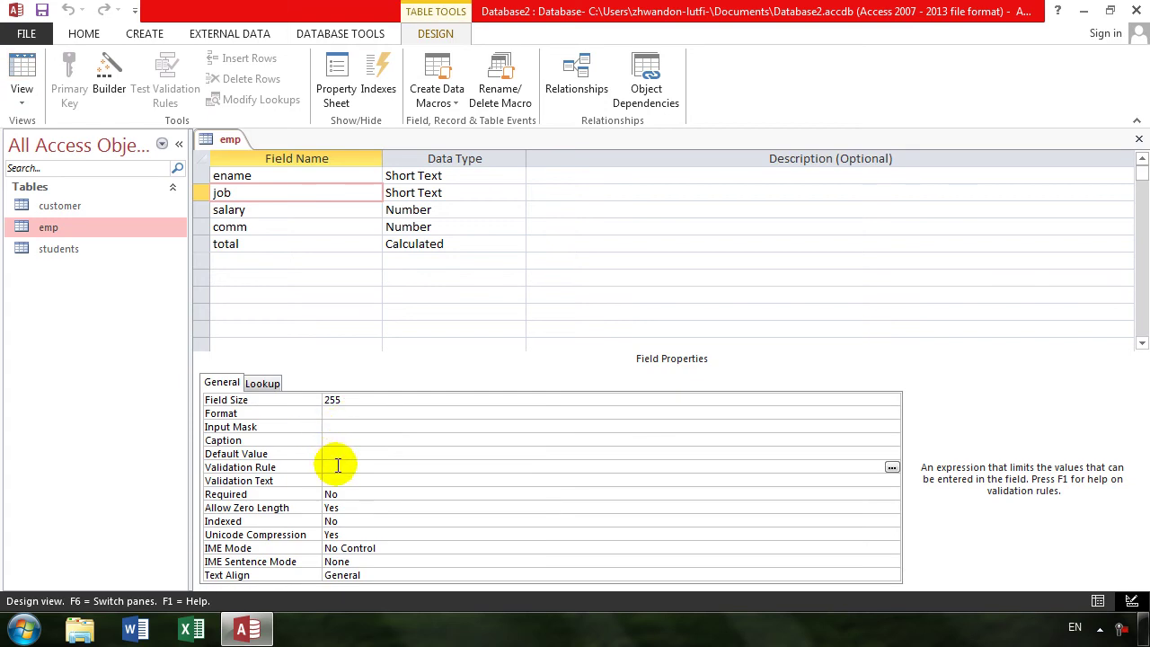
type("in(kha")
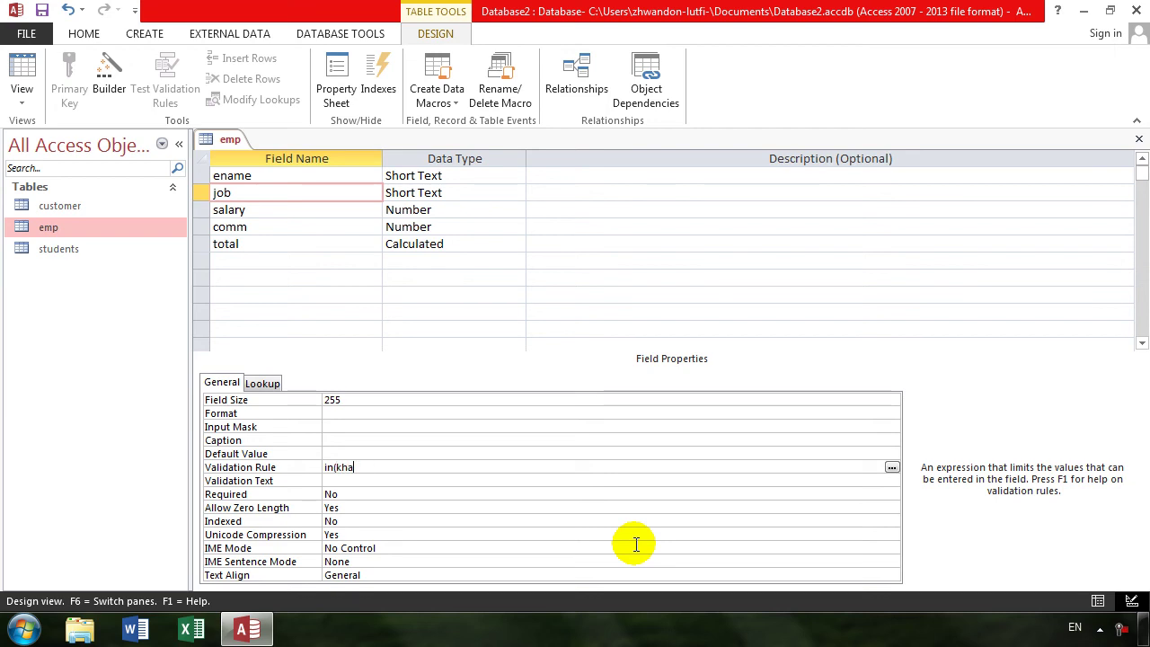
type("n,ali,janan")
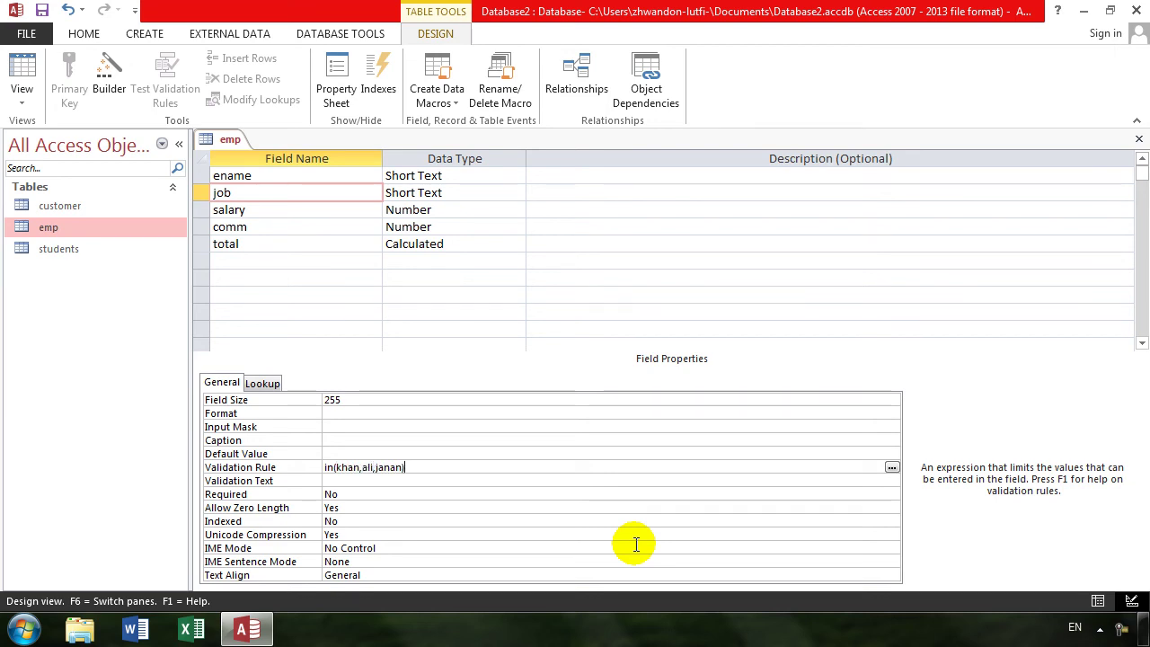
key("Return")
left_click(23, 65)
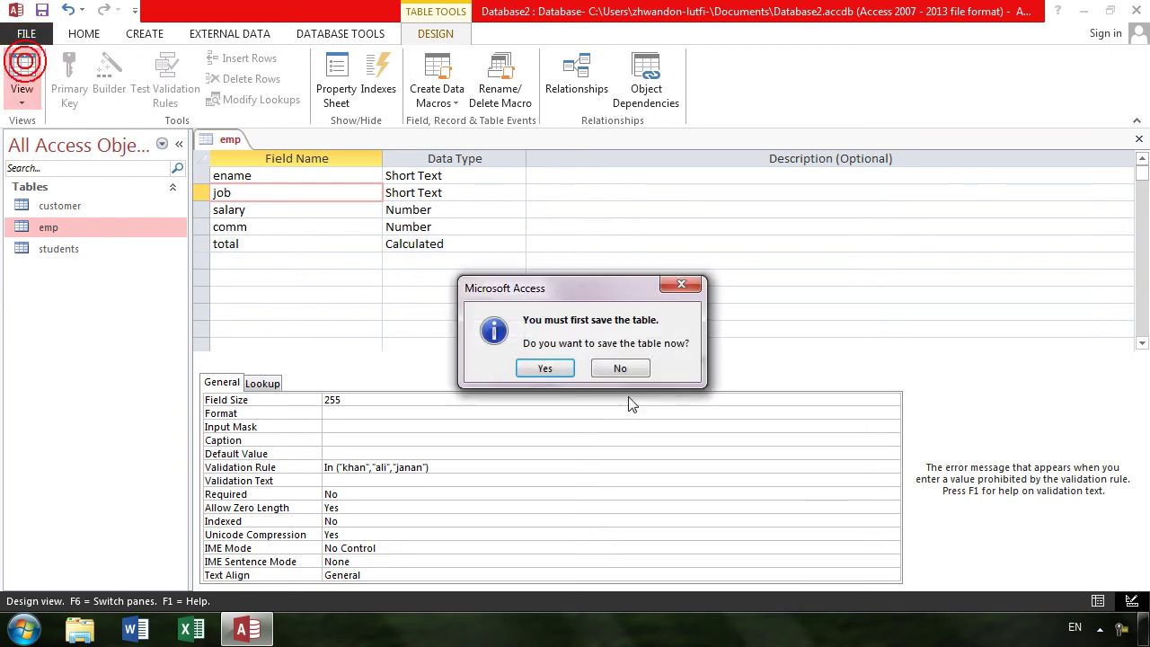
- Save the new rule and enter three records with ename khan, ali and noo only
key("Return")
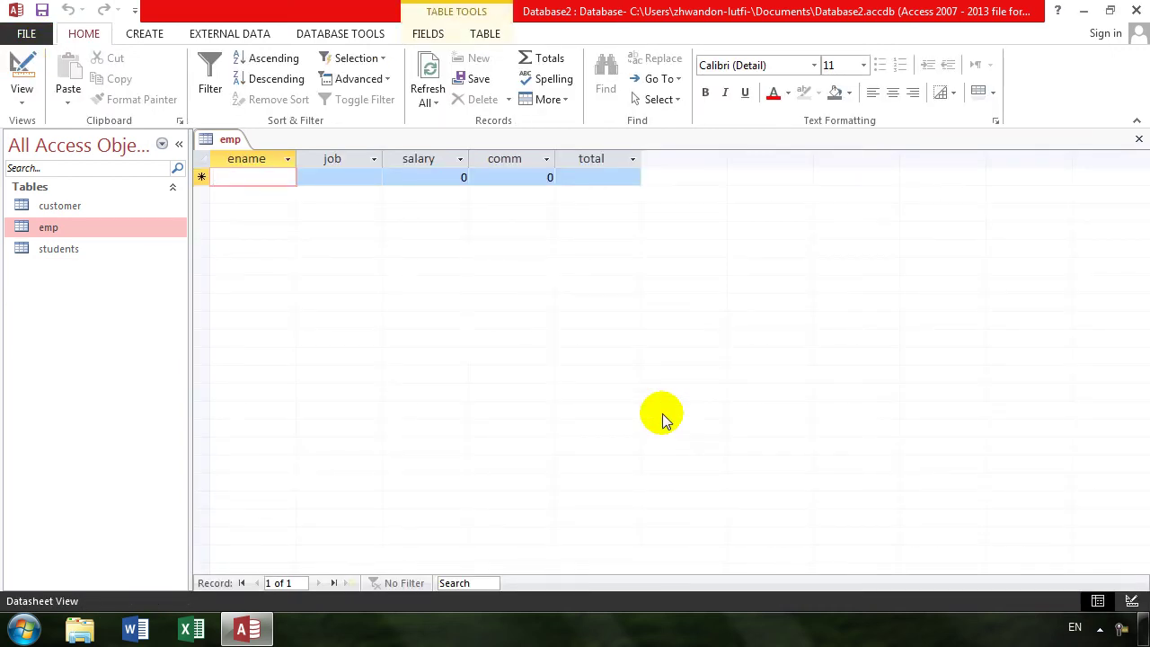
type("khan")
key("Tab")
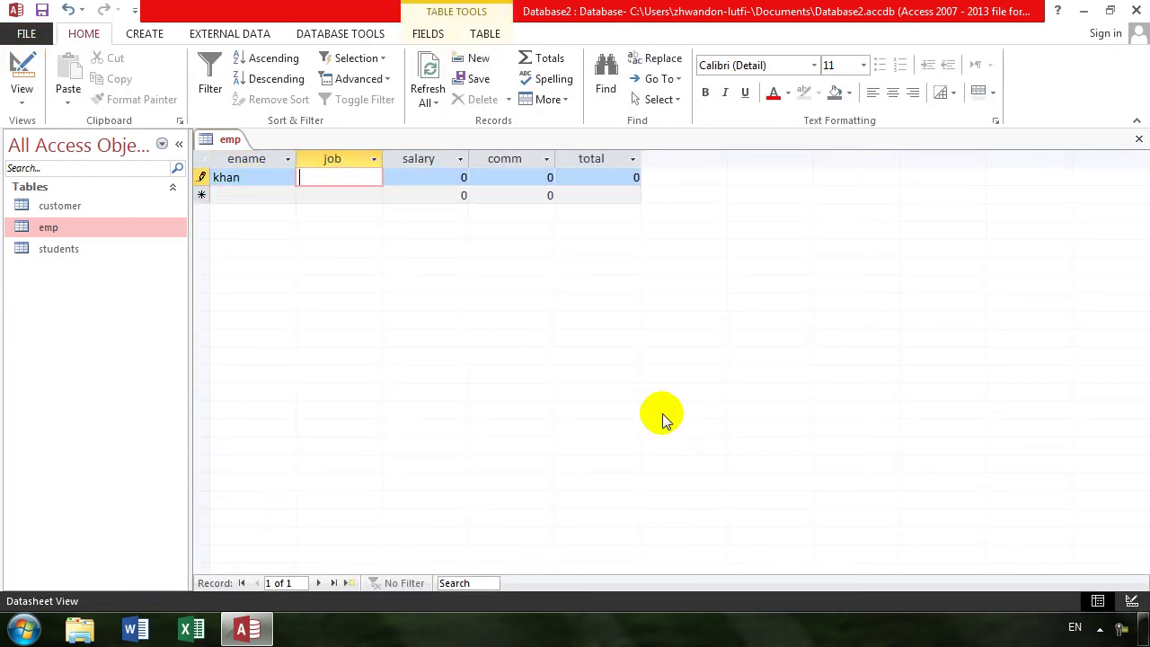
key("shift+Tab")
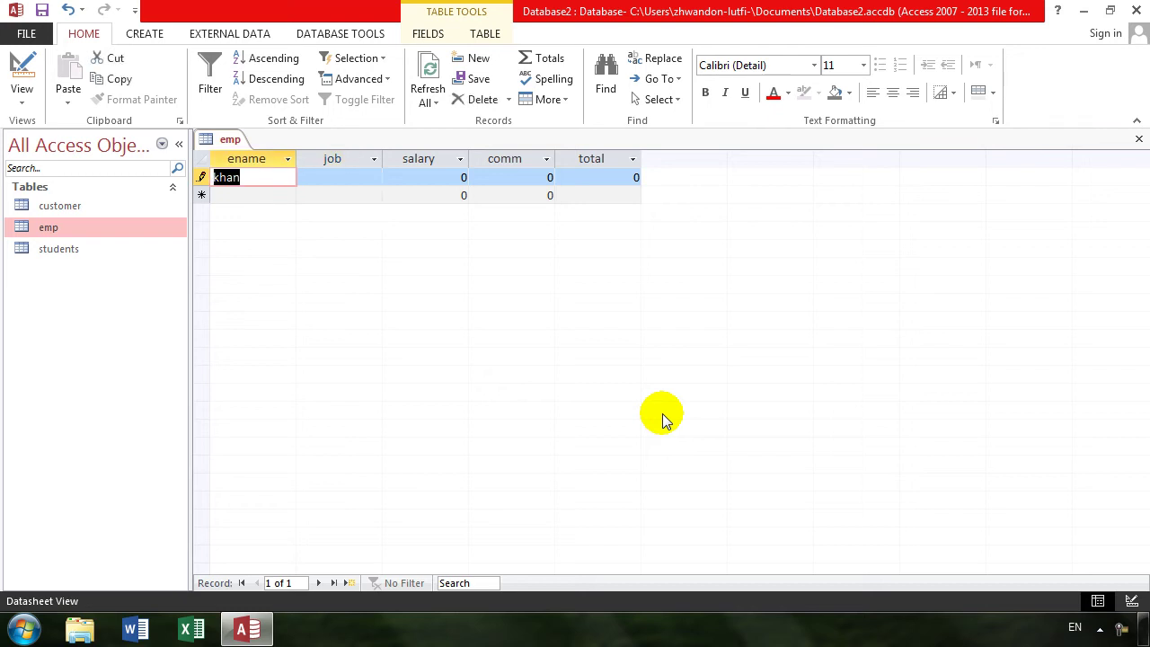
key("Tab")
key("Tab")
key("Tab")
key("Tab")
key("Tab")
type("al")
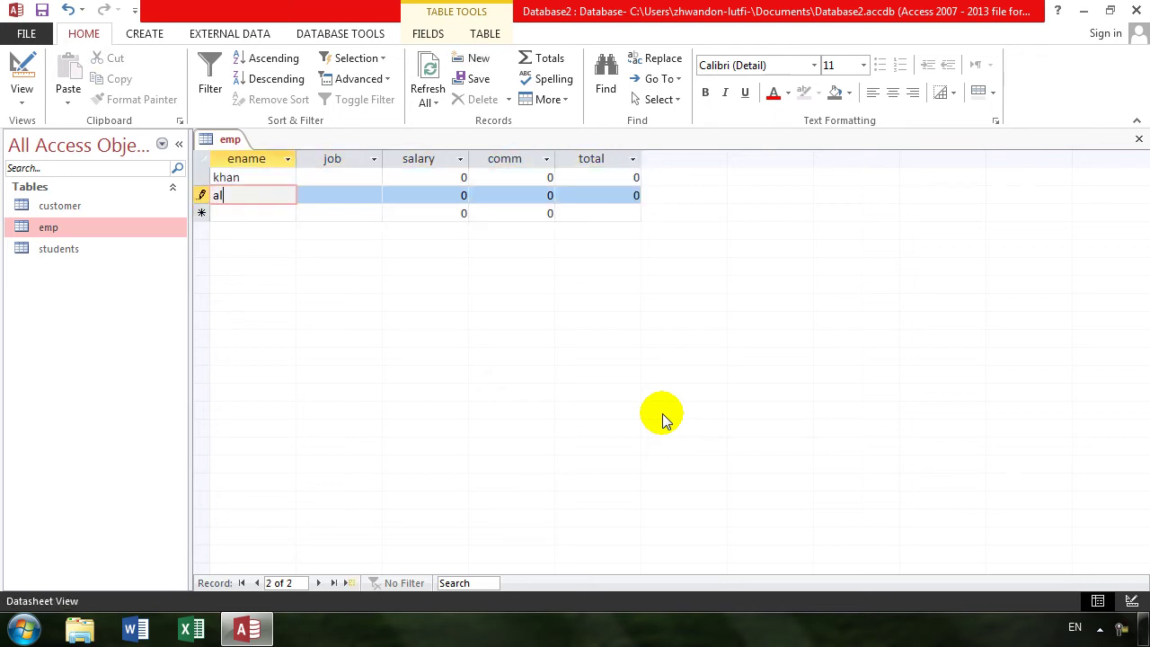
type("i")
key("Tab")
key("Tab")
key("Tab")
key("Tab")
key("Tab")
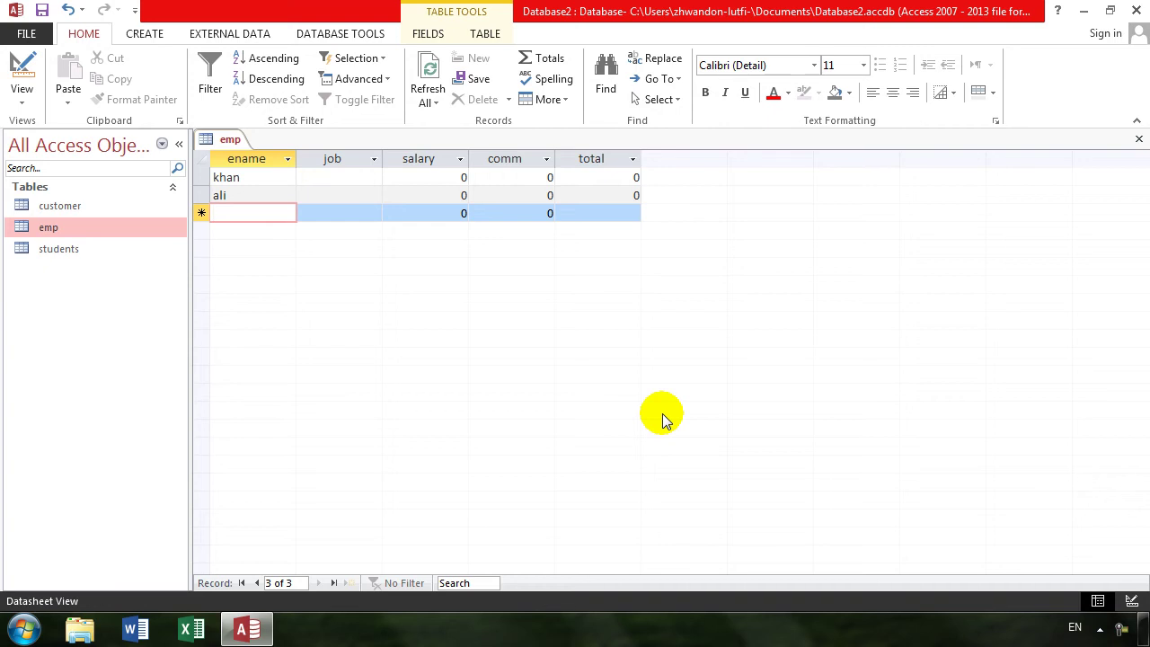
type("noorullah")
key("Tab")
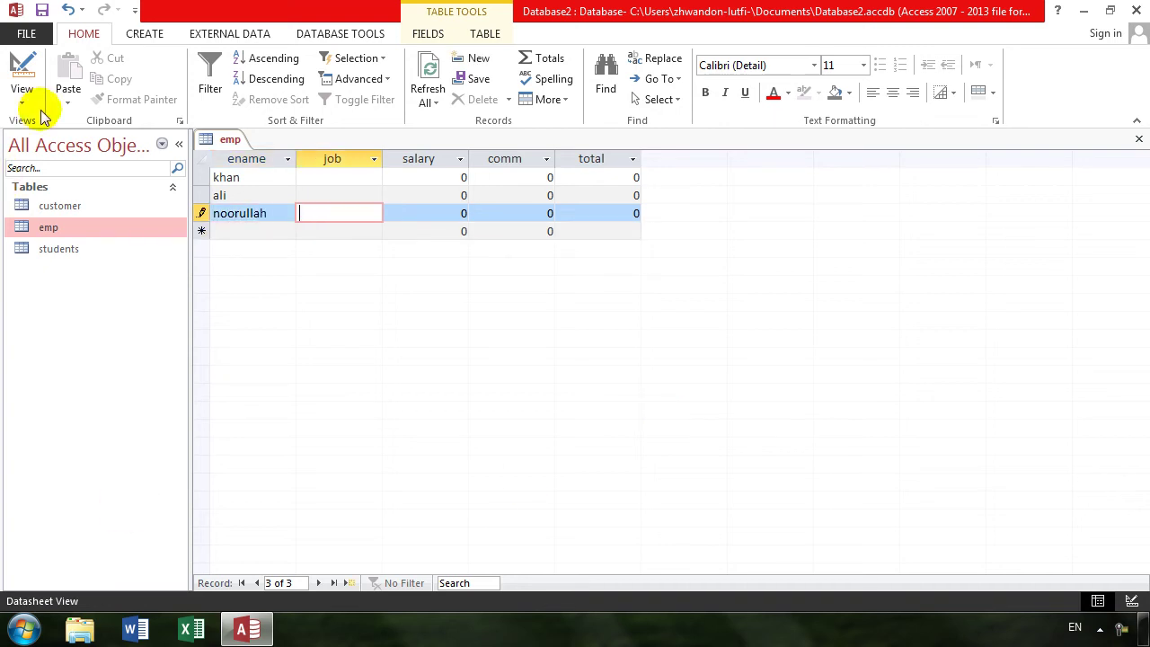
left_click(18, 75)
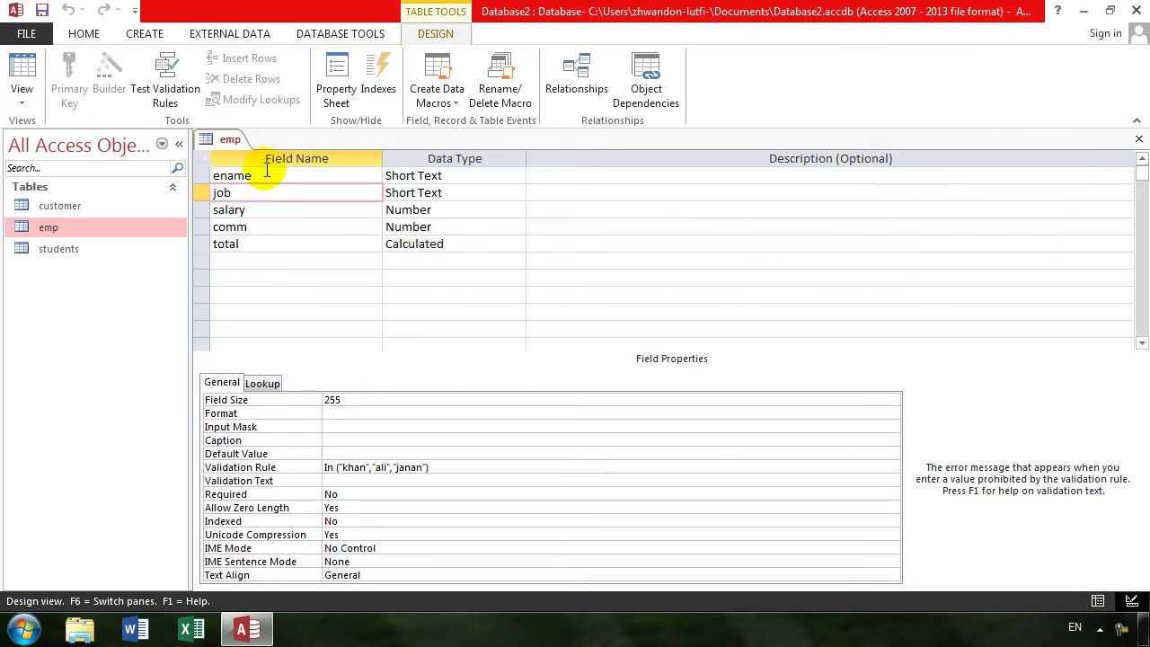
- Run Test Validation Rules twice, getting past the job rule violation warning each time
left_click(175, 104)
left_click(538, 377)
left_click(528, 381)
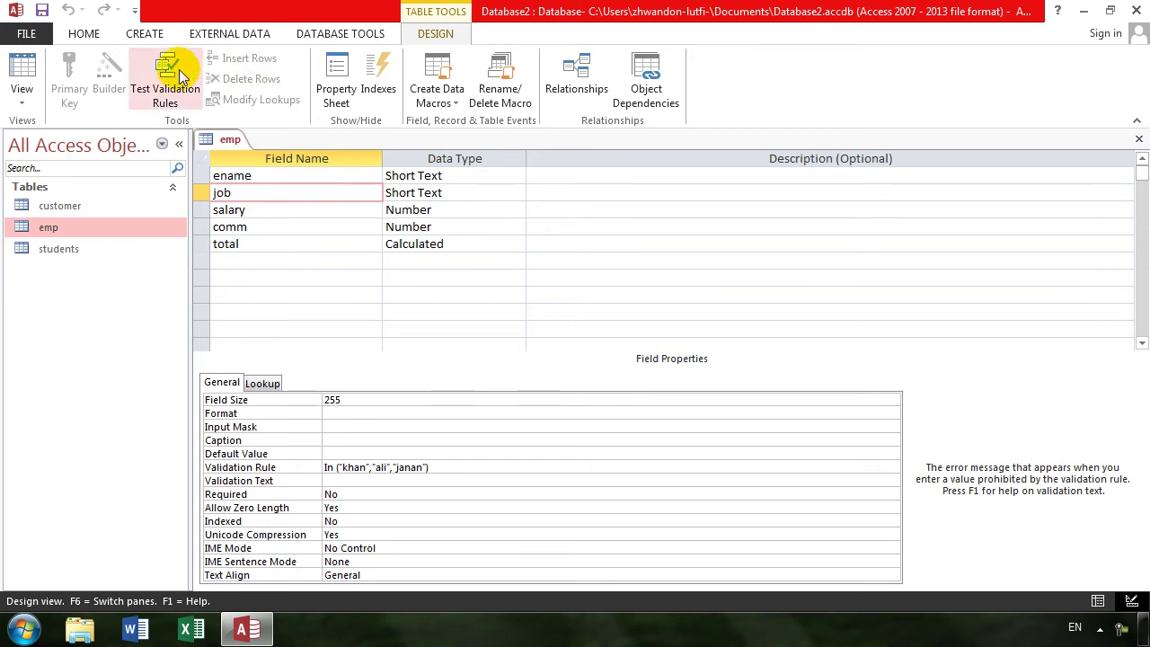
left_click(175, 68)
left_click(539, 380)
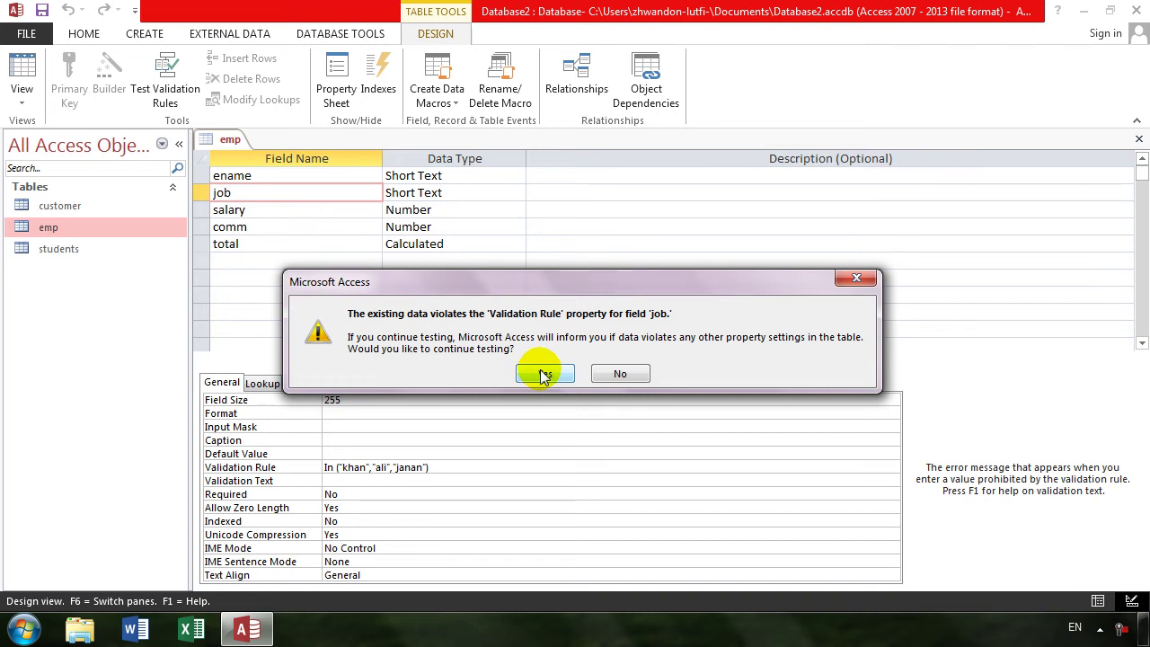
left_click(543, 374)
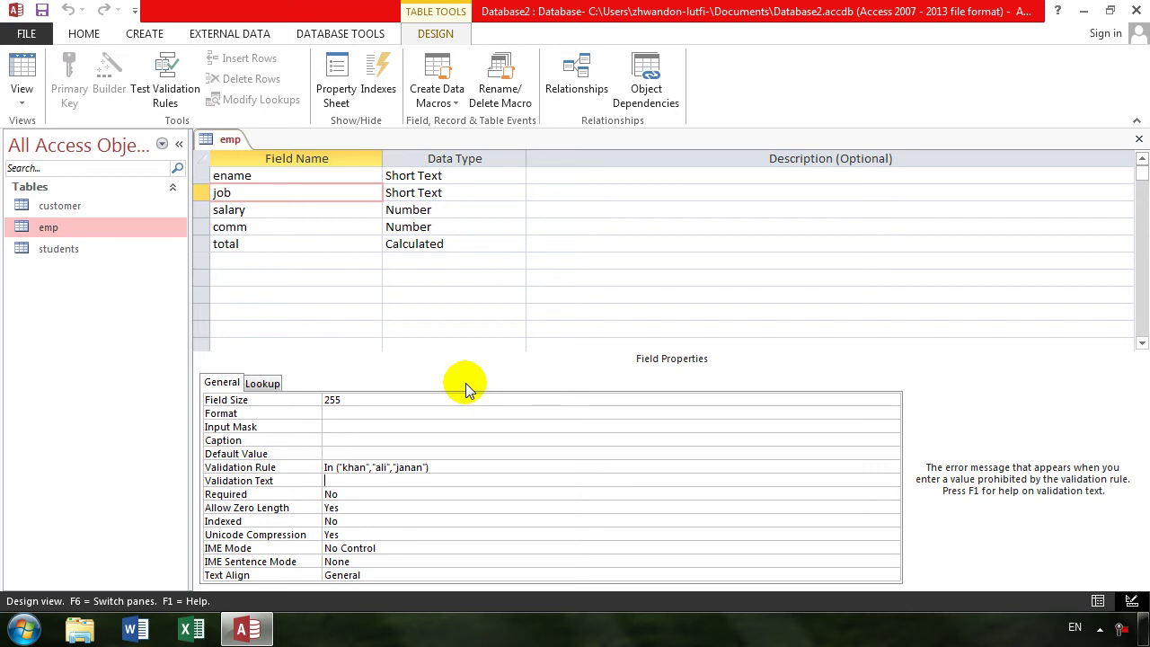
- Delete the job field's In rule, then rerun the validation test, which finds all data valid
left_click_drag(446, 472, 275, 470)
key("Delete")
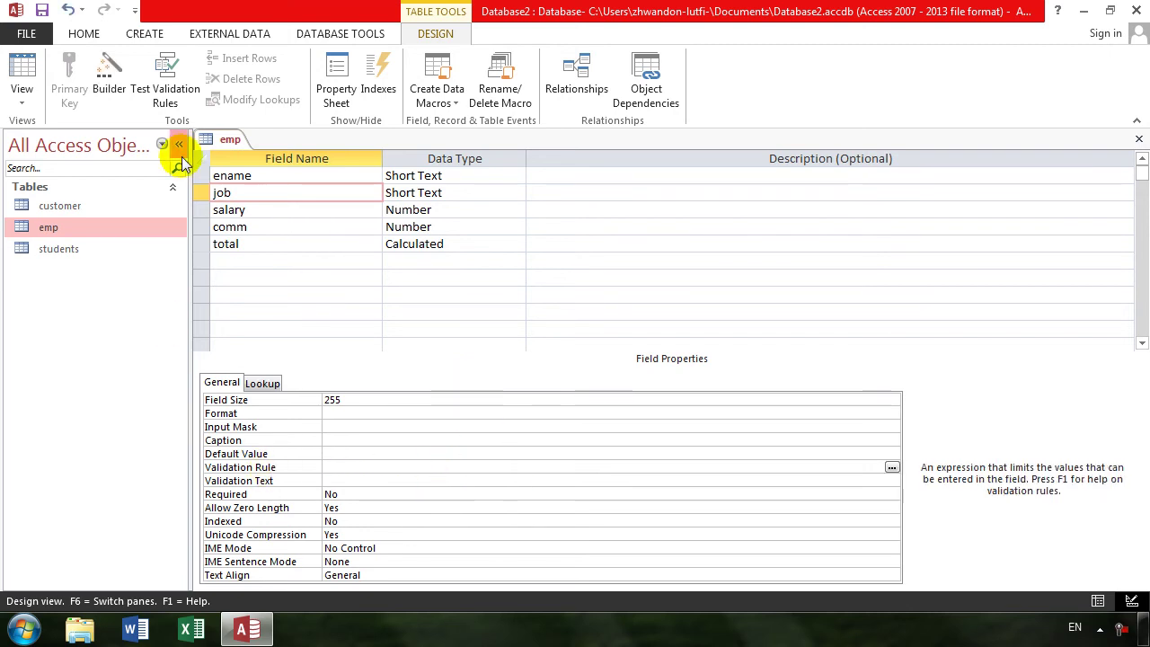
left_click(198, 90)
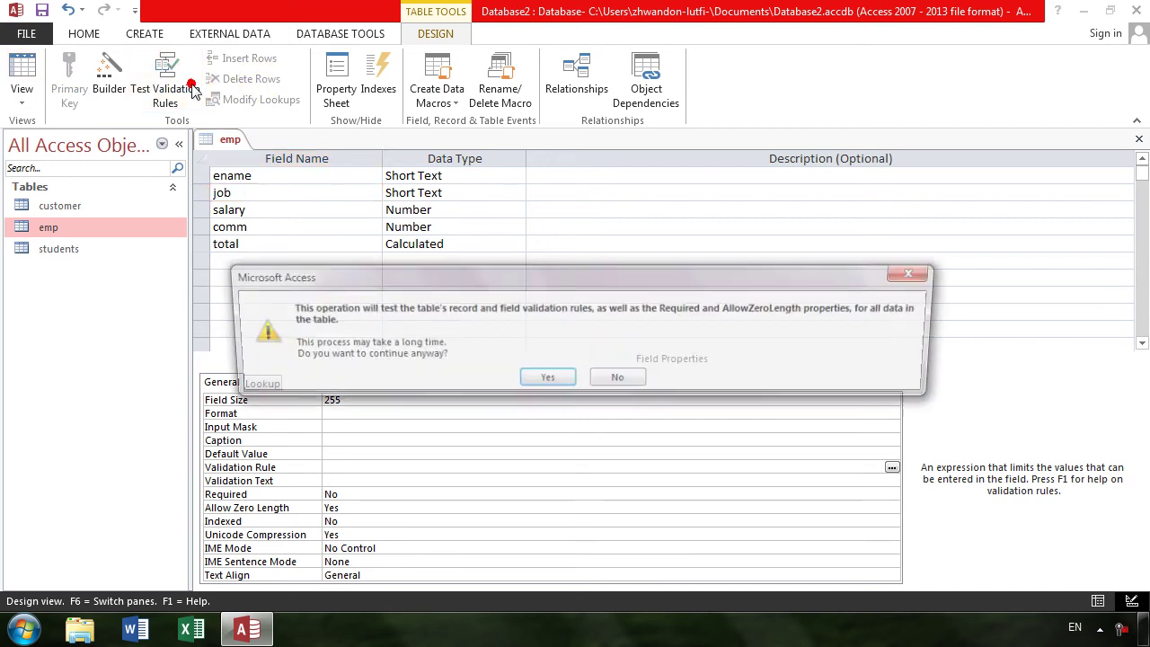
left_click(525, 377)
left_click(523, 374)
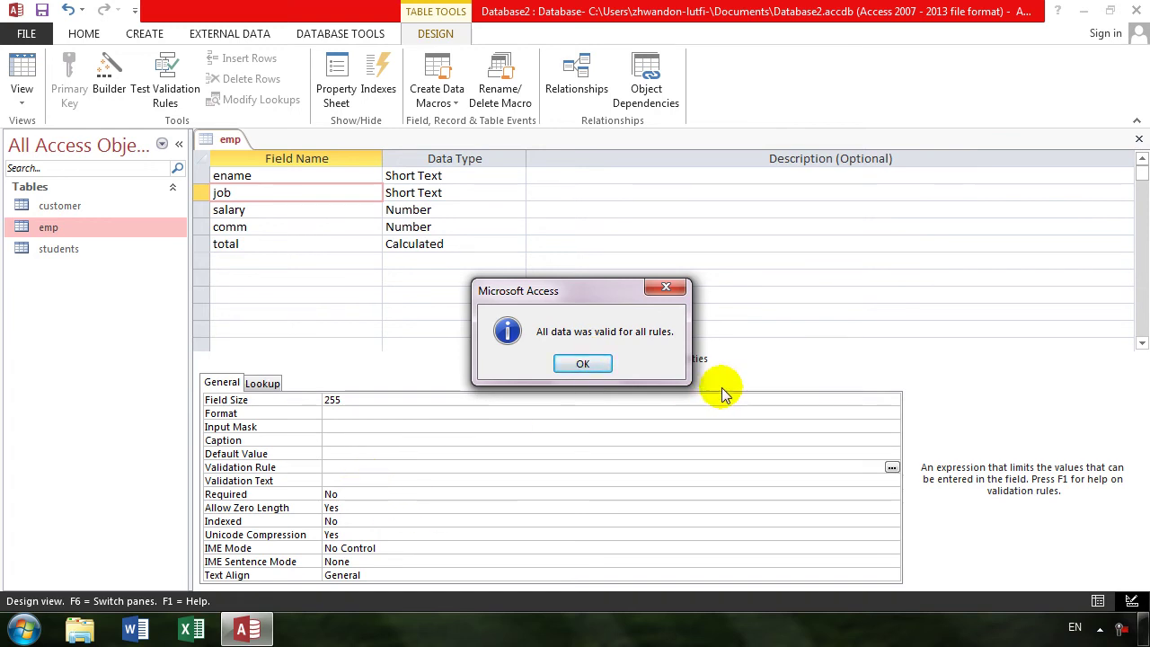
left_click(601, 368)
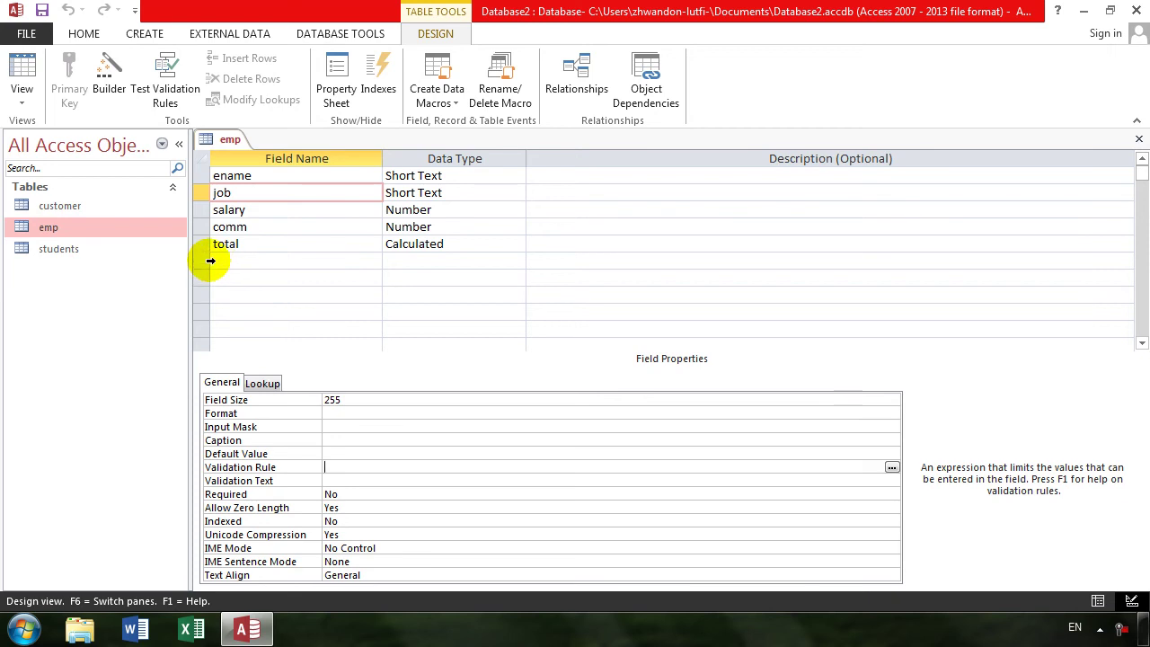
left_click(263, 210)
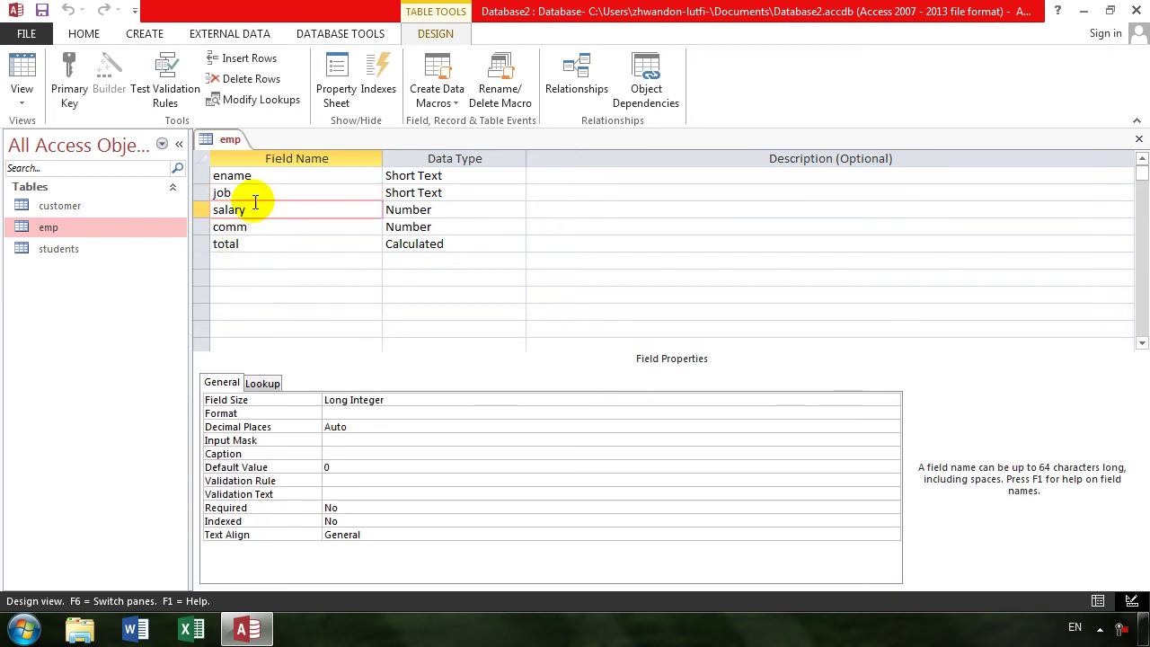
left_click(250, 61)
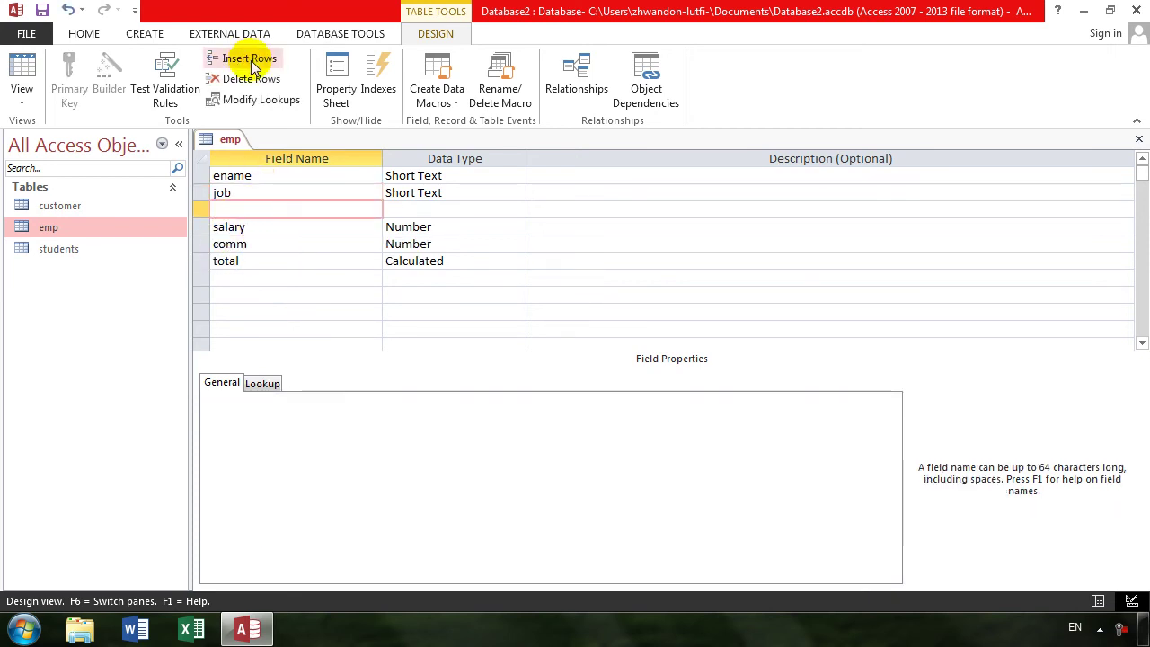
left_click(250, 80)
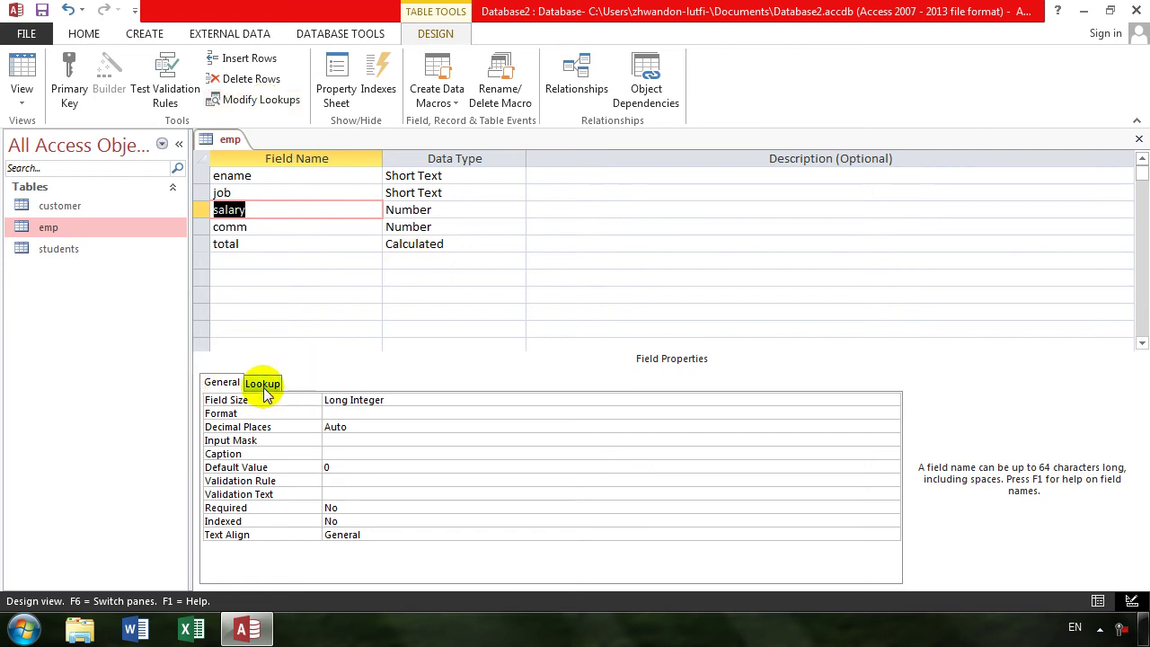
left_click(462, 240)
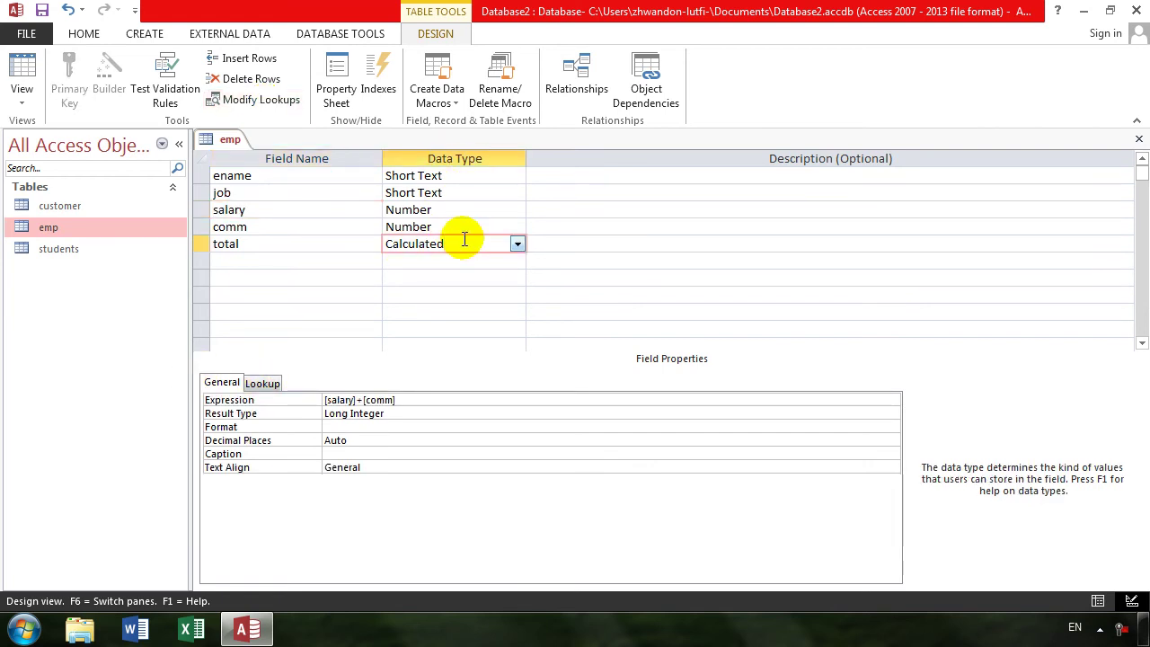
left_click(263, 102)
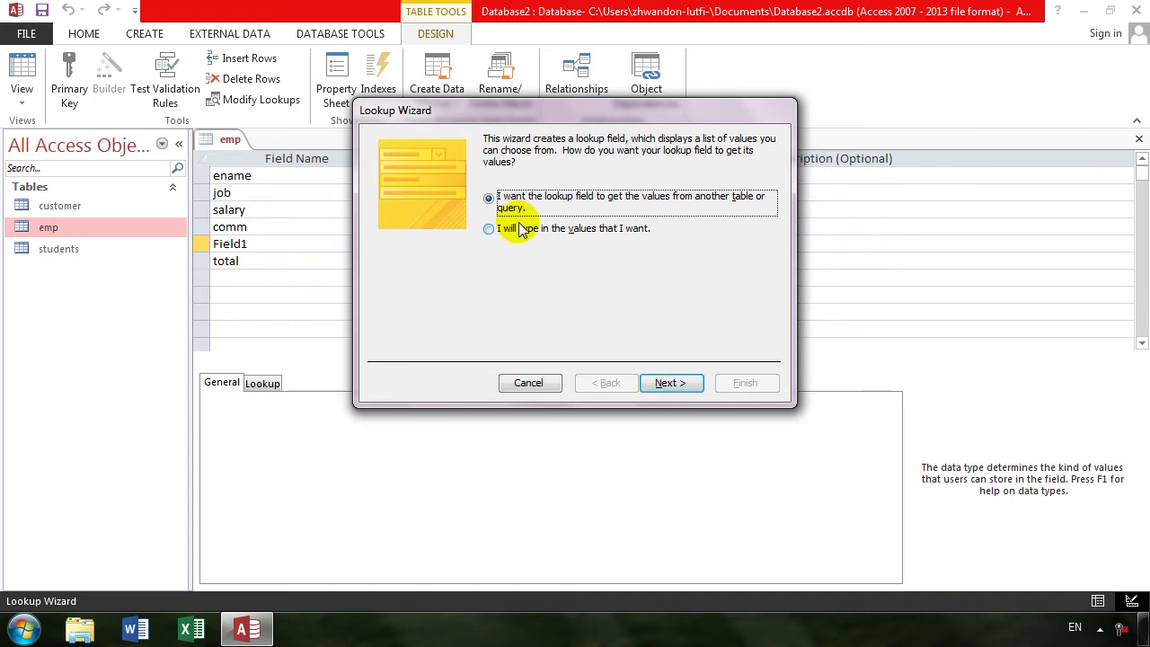
left_click(669, 383)
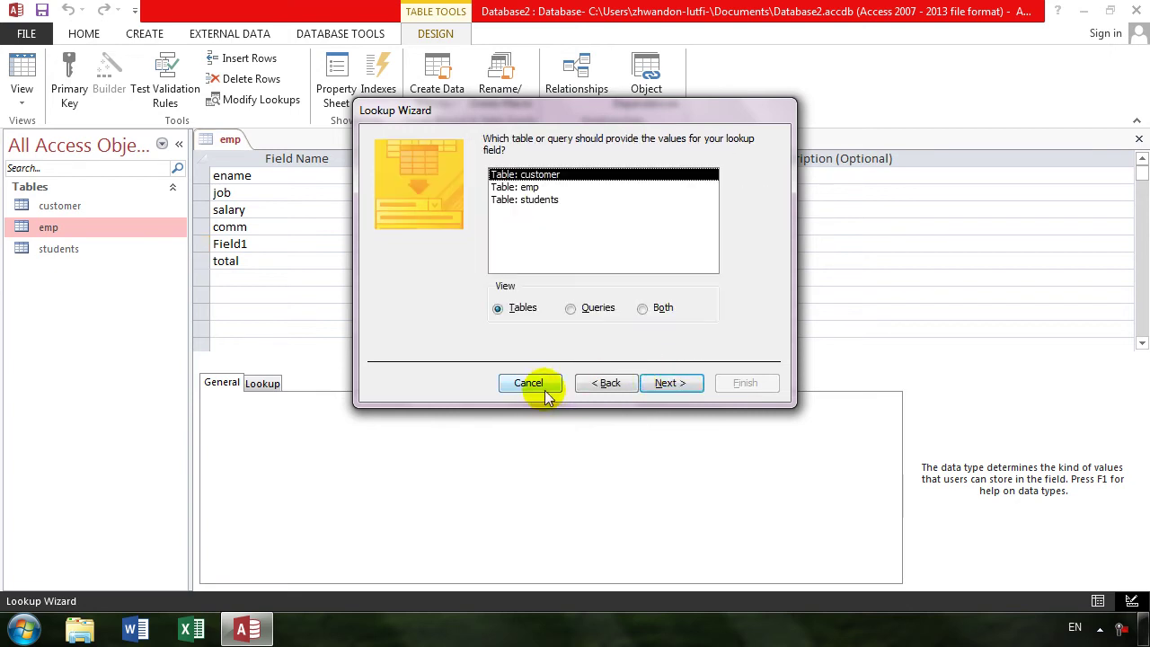
left_click(530, 384)
left_click(258, 266)
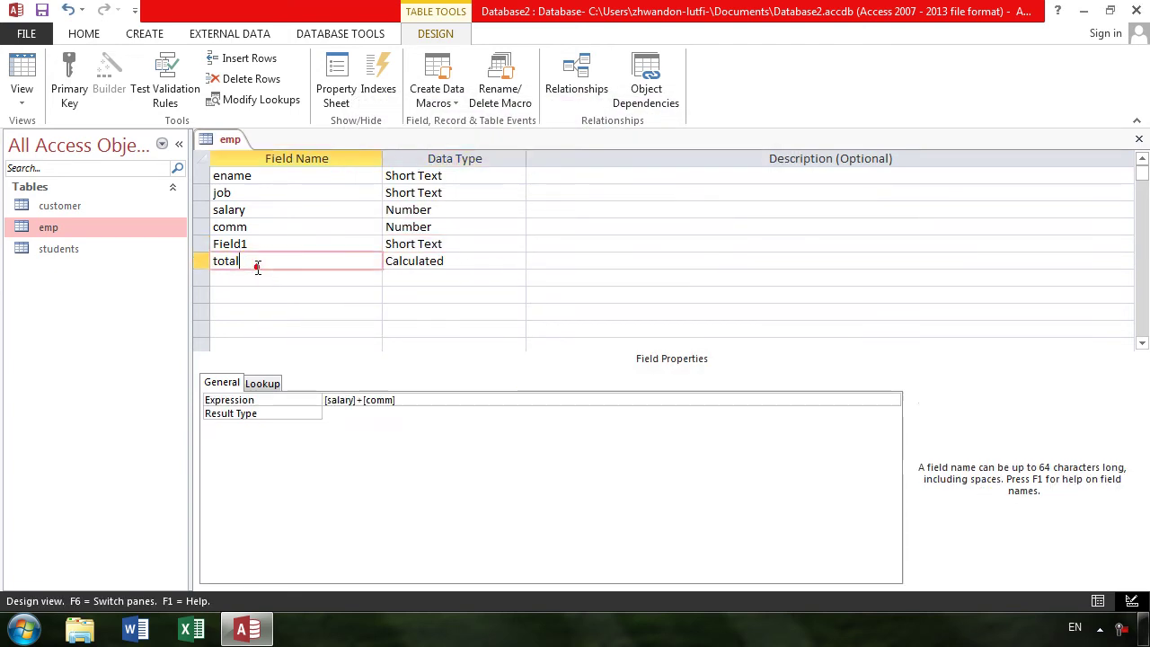
left_click(254, 240)
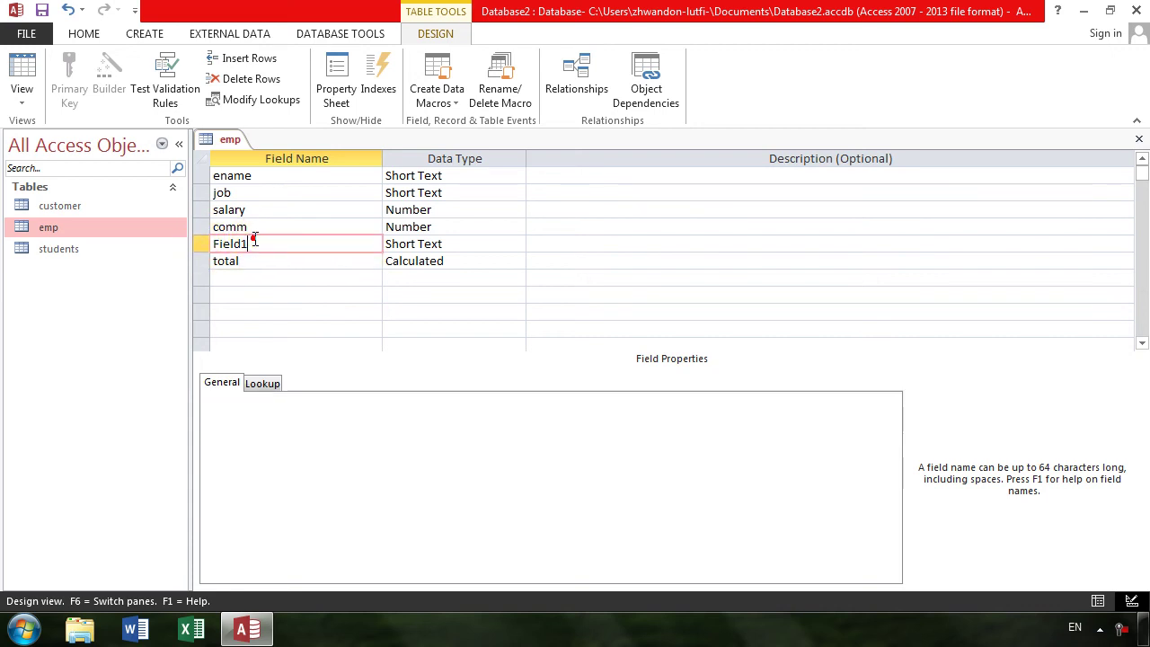
left_click(248, 78)
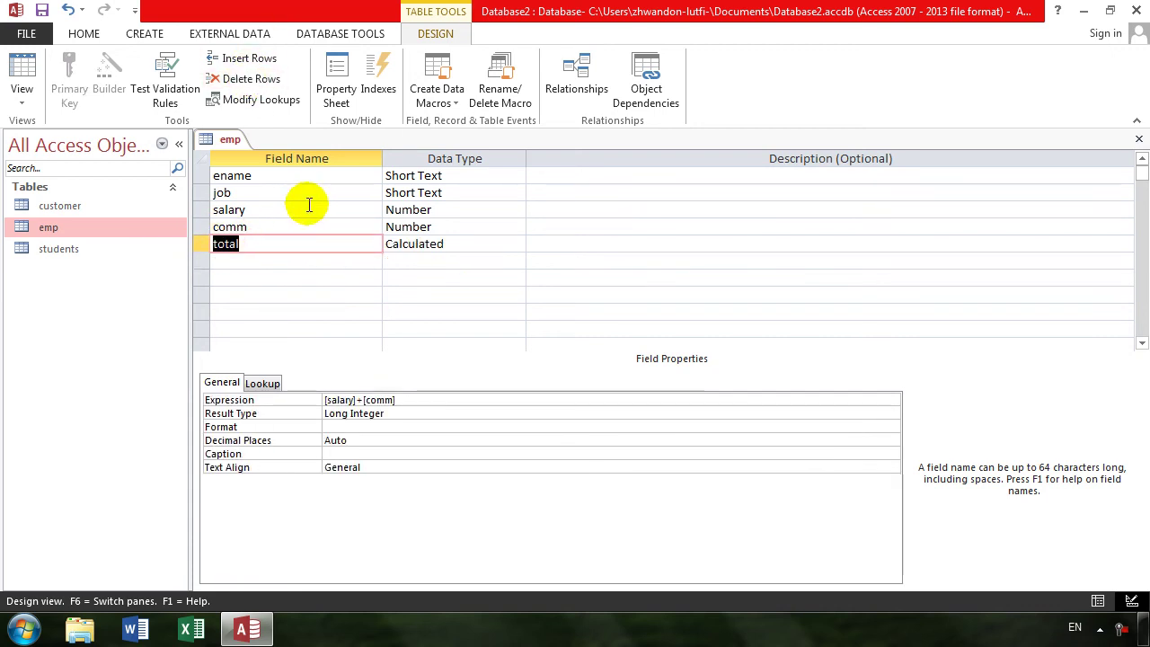
left_click(257, 191)
- Insert a lookup field above job with the typed values male and female
left_click(266, 106)
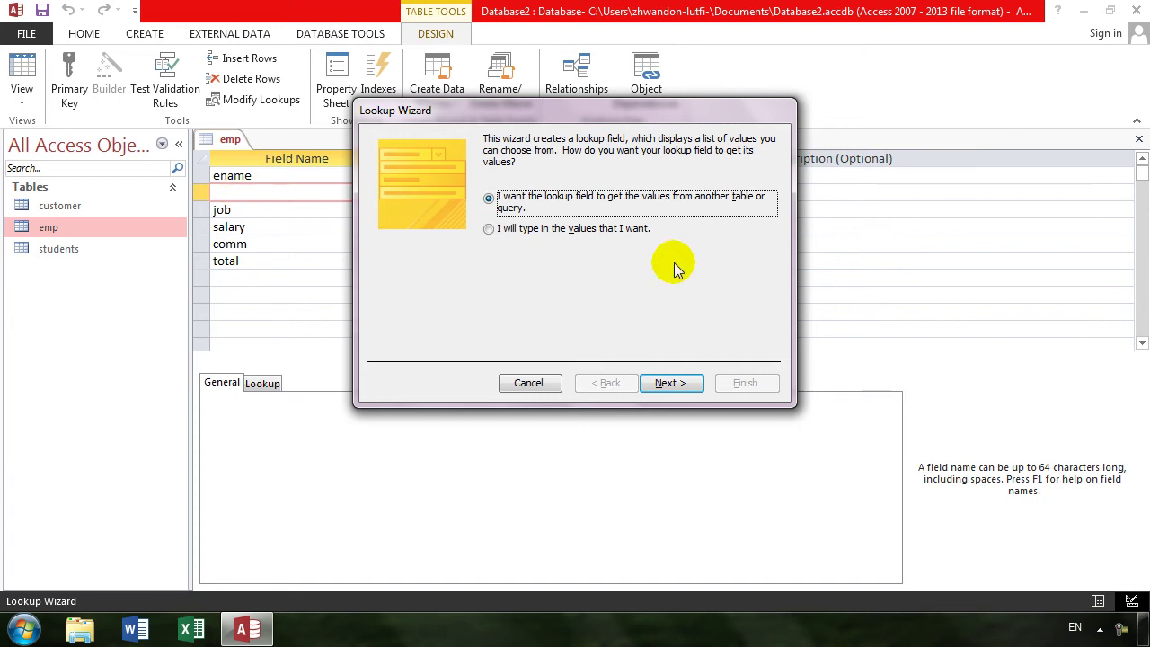
left_click(551, 236)
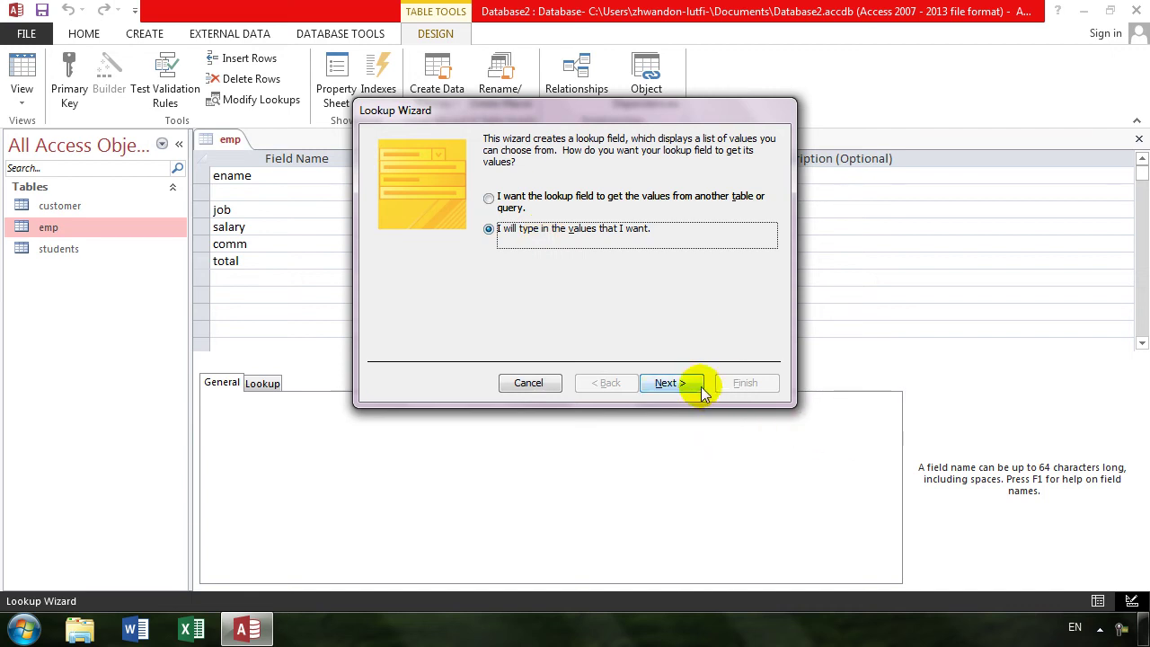
left_click(673, 384)
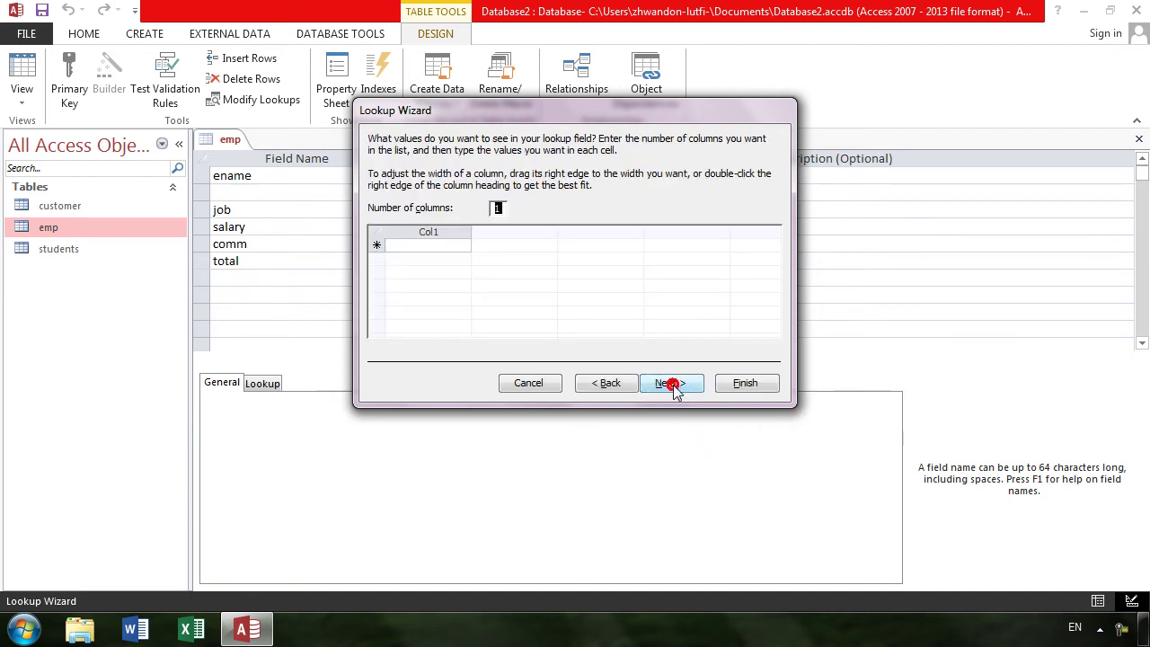
left_click(424, 245)
type("mal")
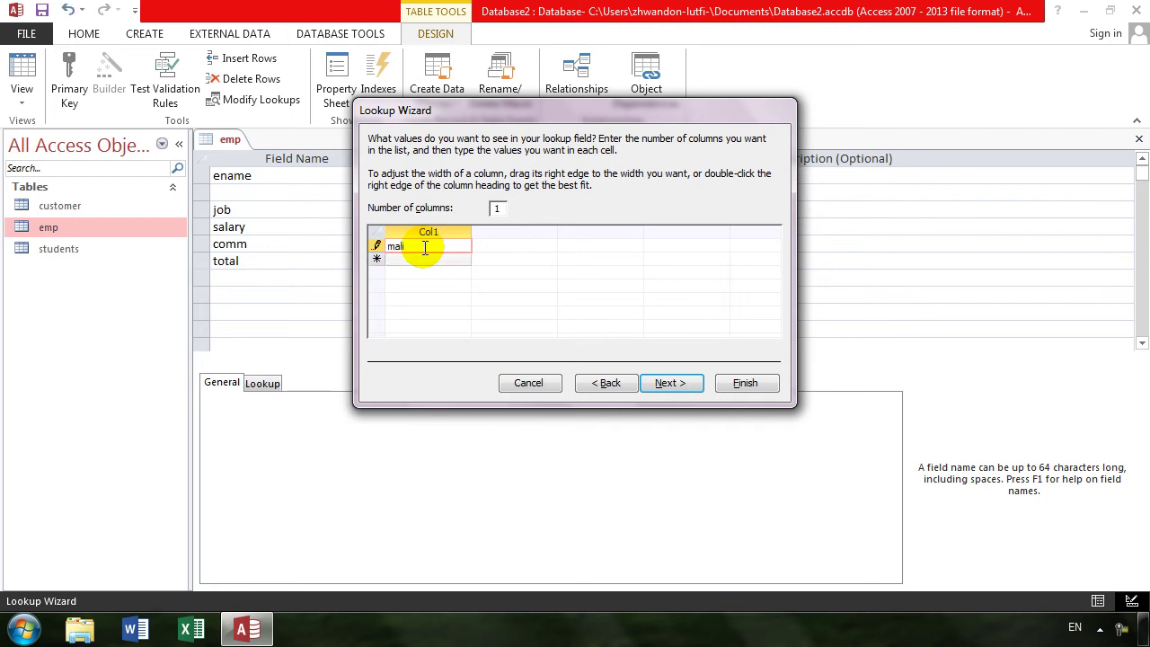
type("e")
key("Tab")
type("fema")
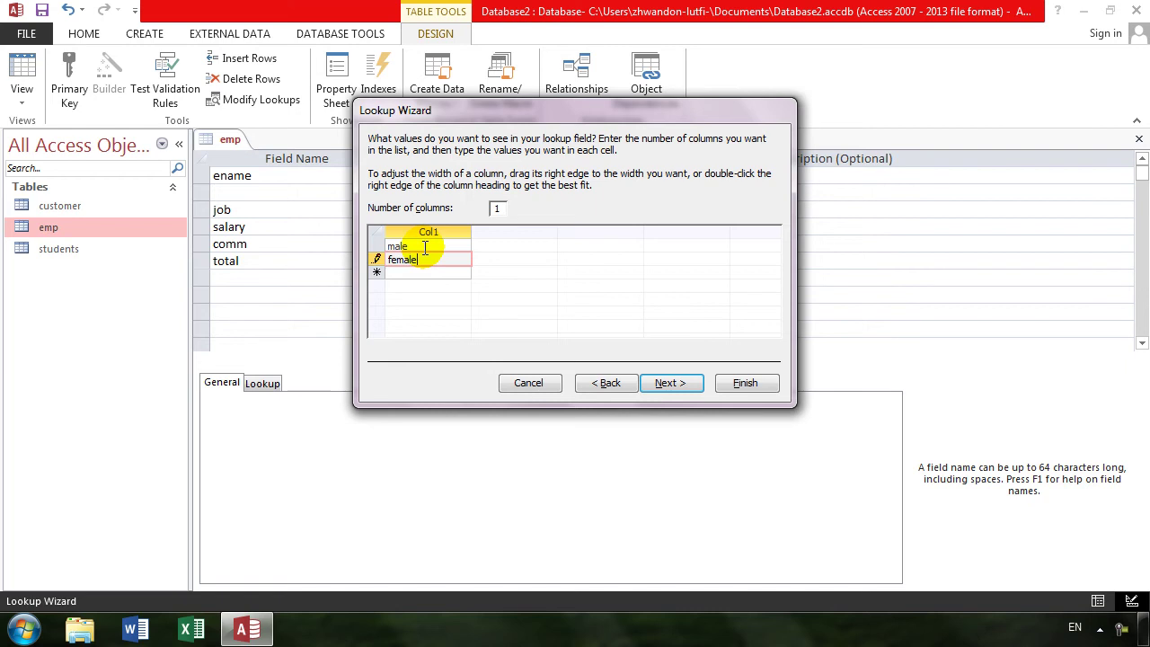
key("Return")
key("Return")
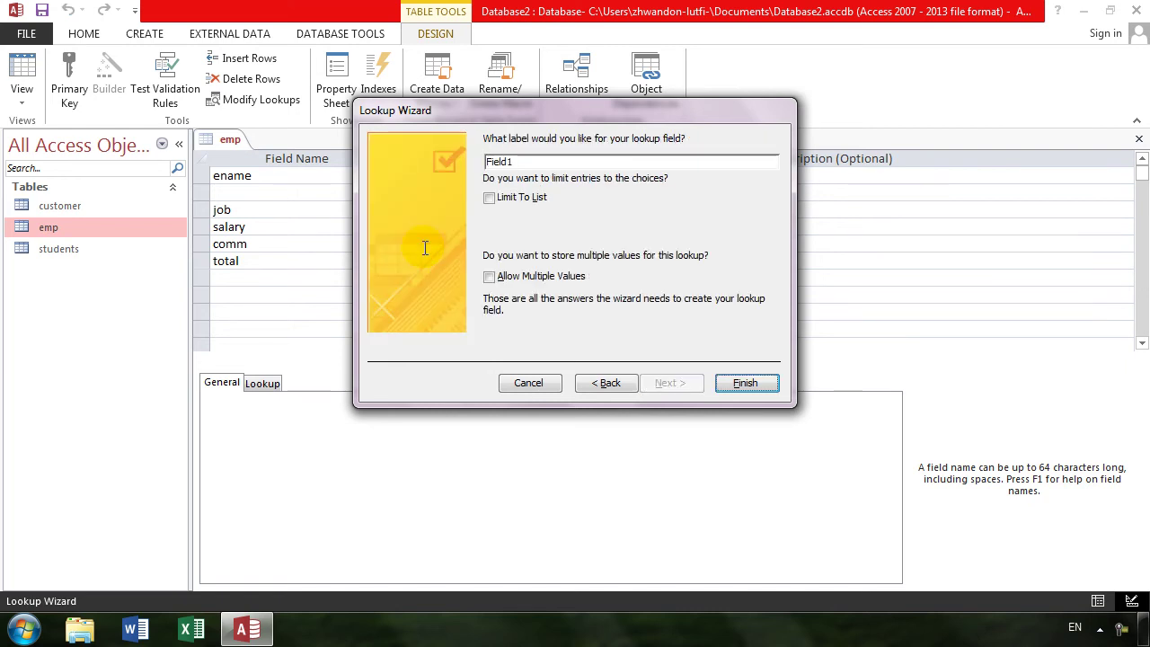
- Name the new lookup field gender
type("gender")
key("Tab")
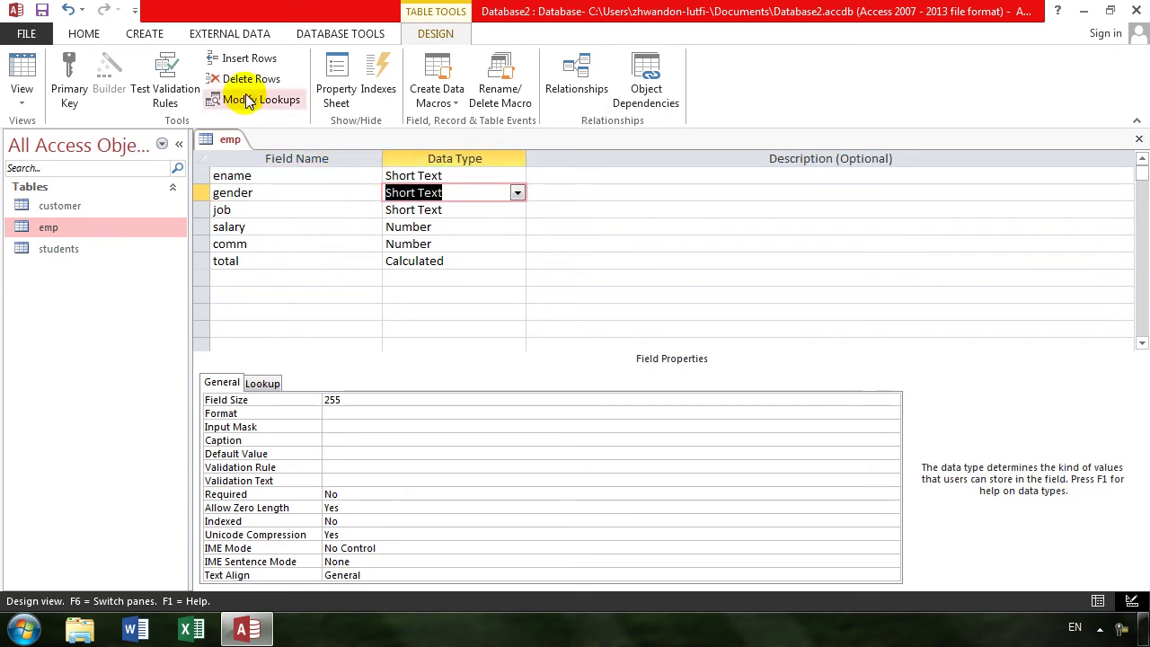
left_click(22, 68)
- Save emp and check that khan's gender dropdown lists male and female, then return to Design view
left_click(540, 365)
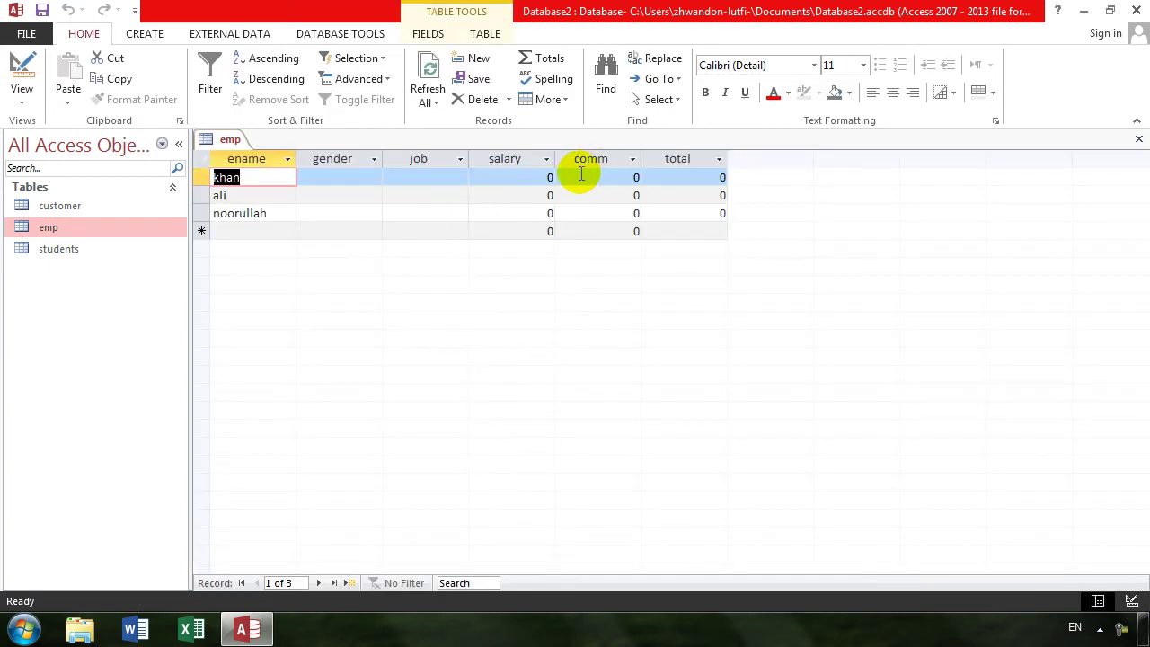
left_click(368, 177)
left_click(373, 179)
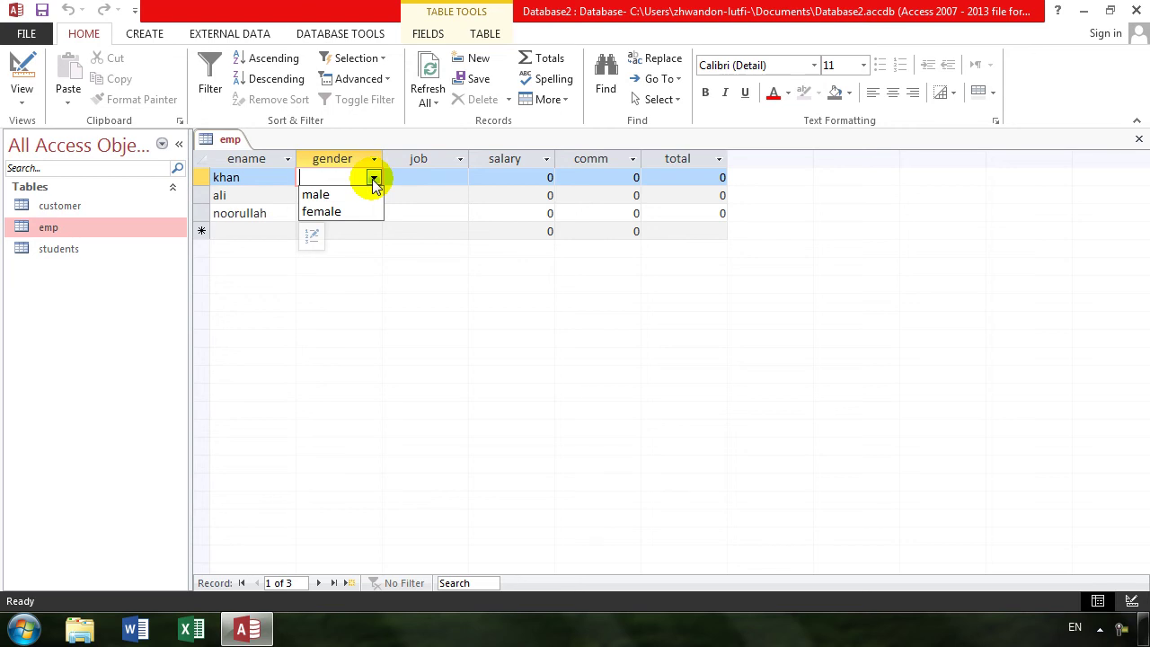
left_click(11, 64)
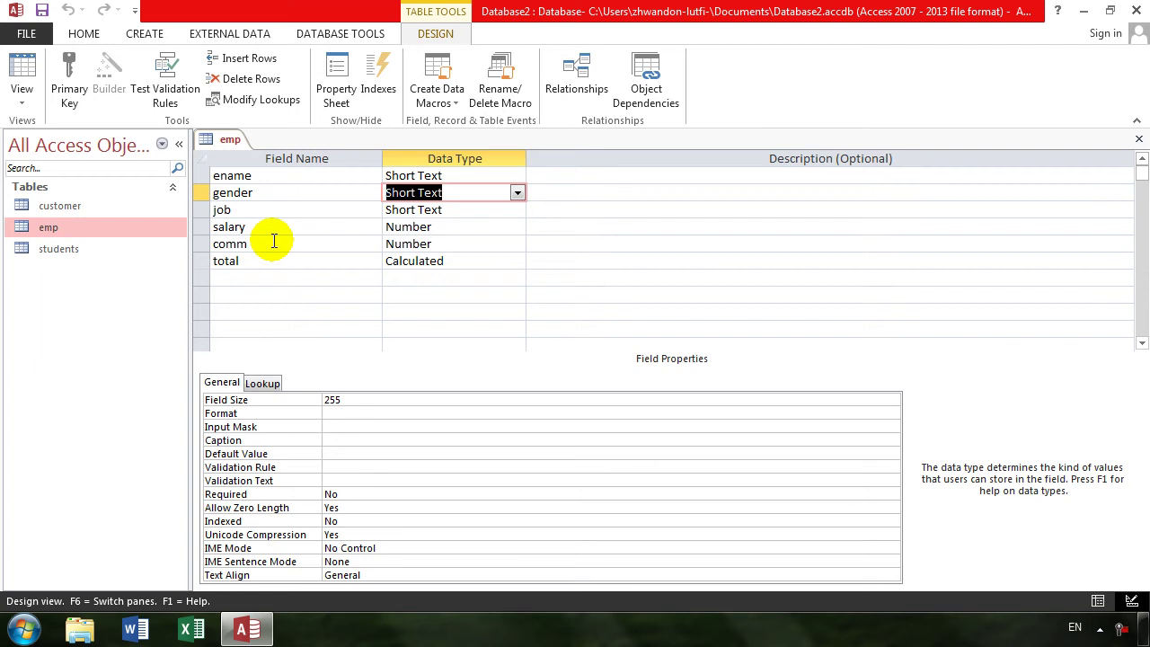
- Collapse the Navigation Pane and set Read Only When Disconnected to Yes, then back to No
left_click(338, 86)
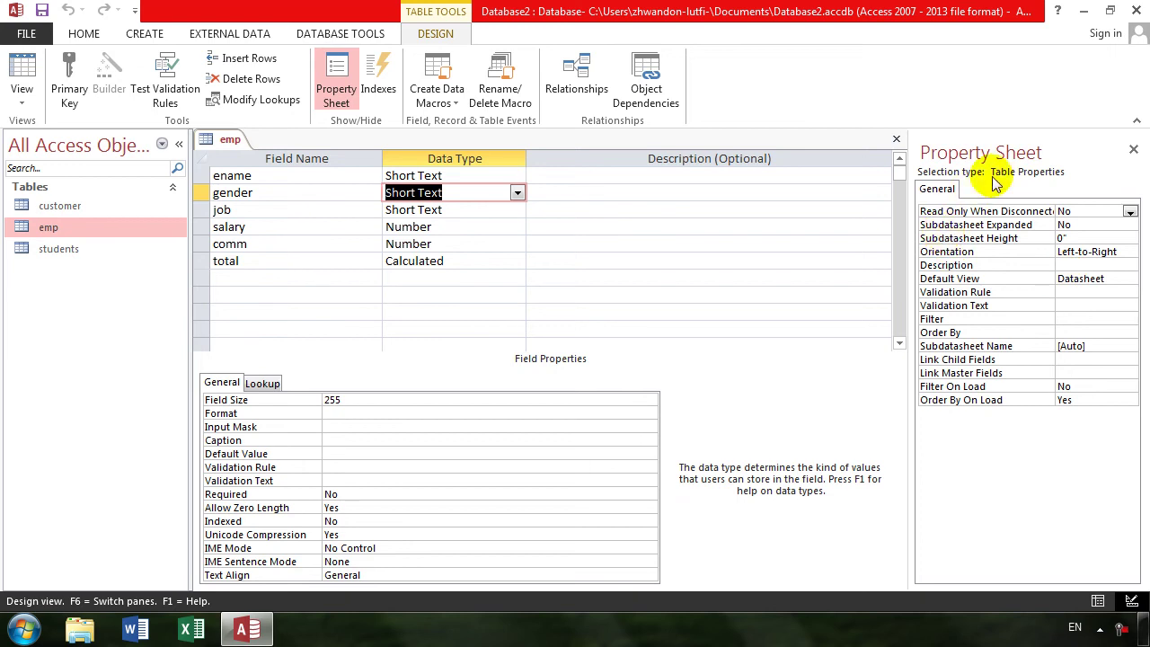
left_click(178, 144)
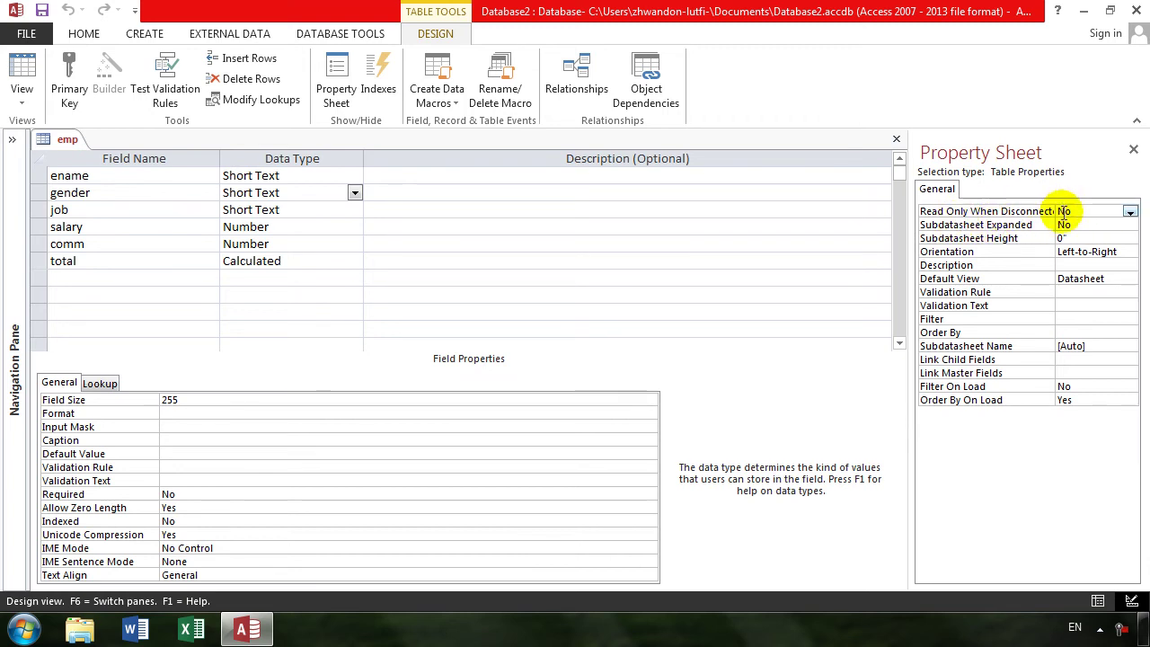
left_click_drag(910, 247, 829, 257)
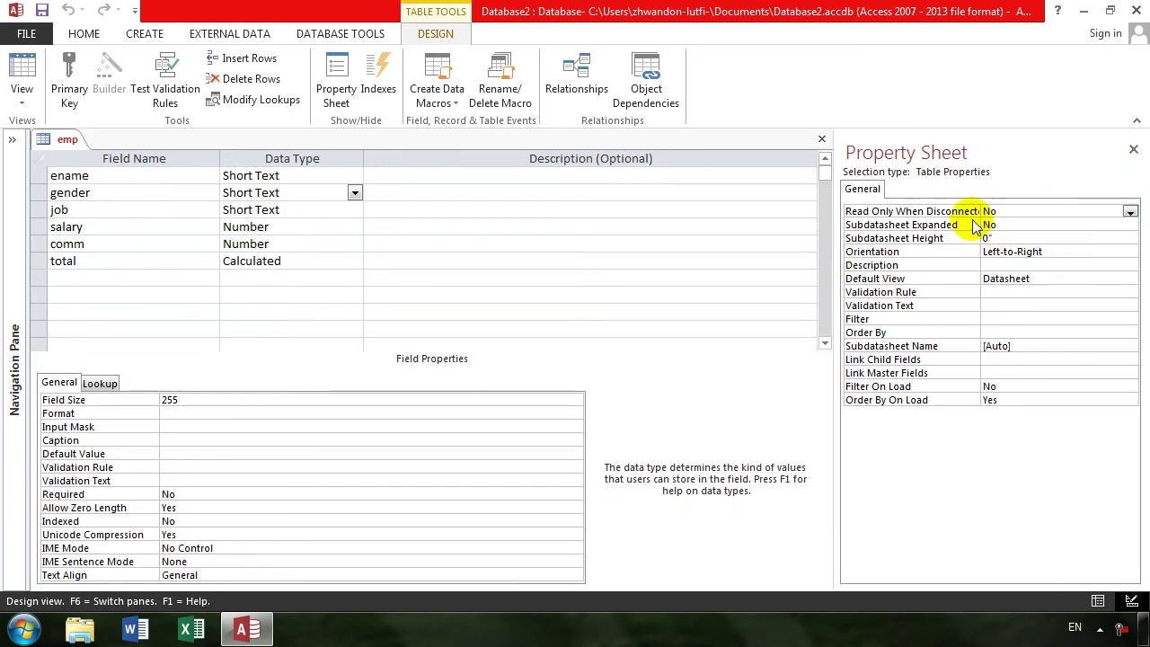
left_click_drag(980, 221, 1022, 221)
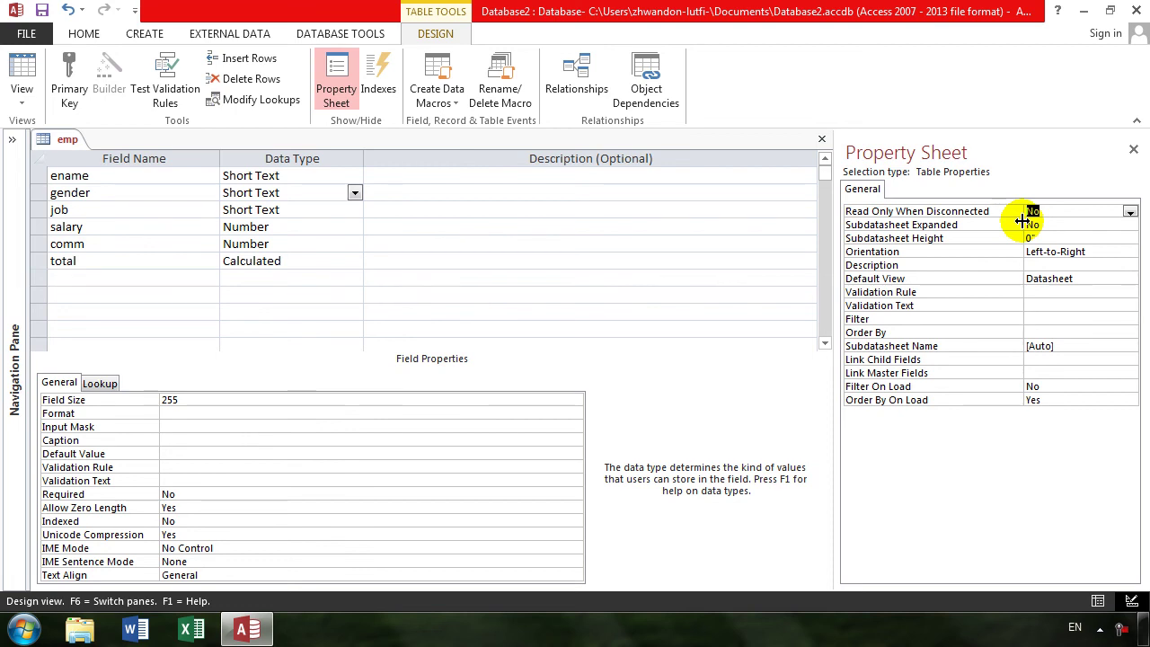
left_click(1130, 211)
left_click(1051, 225)
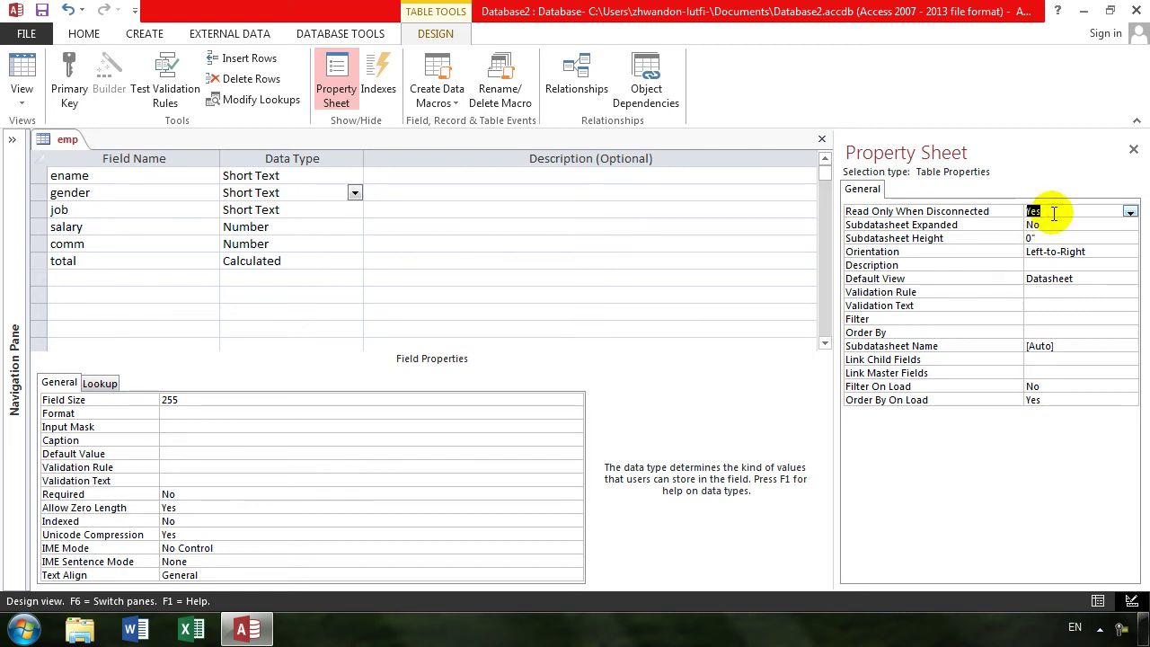
double_click(1054, 213)
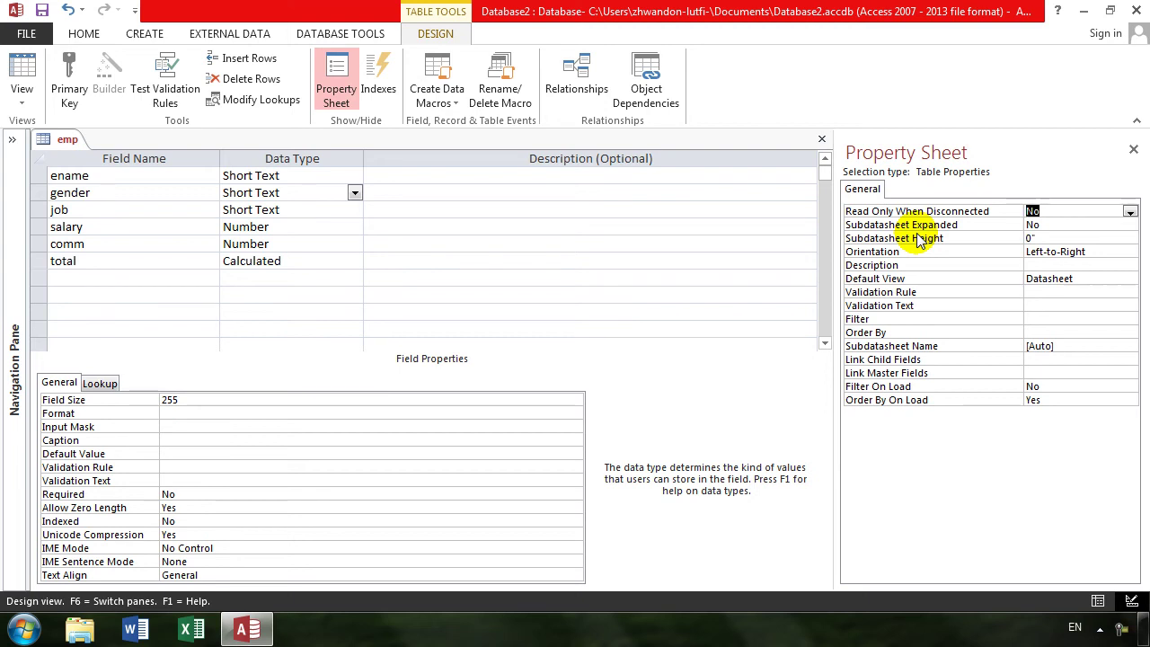
left_click(1134, 149)
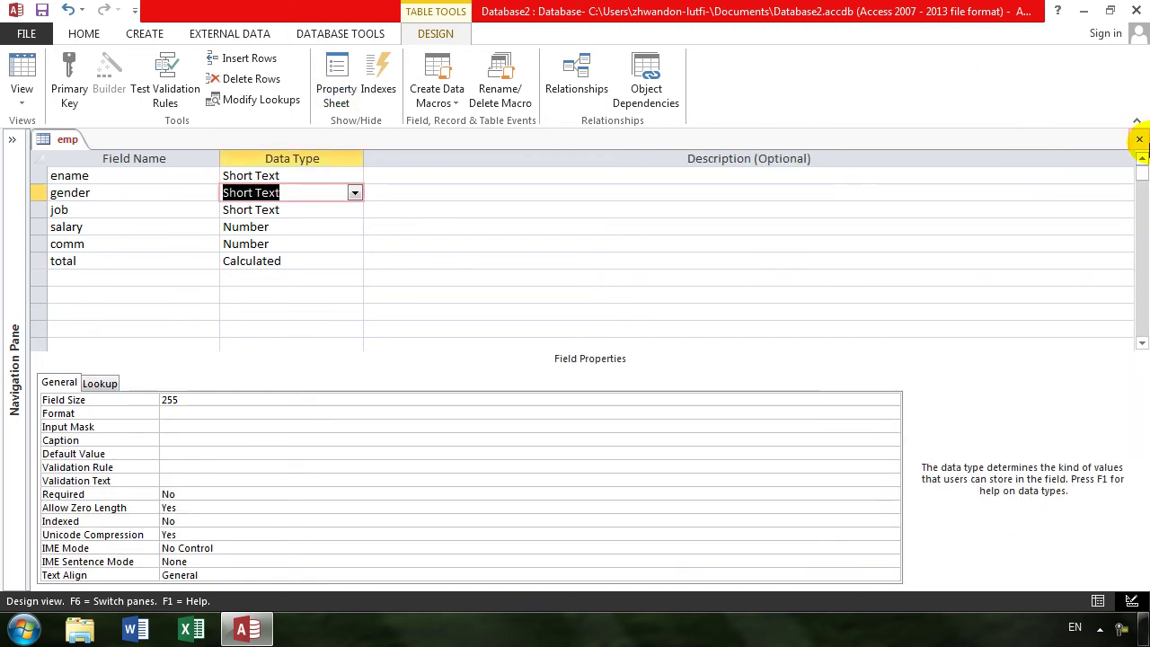
- Close emp without saving and start a new table with rollno (AutoNumber) and sname fields
left_click(1140, 139)
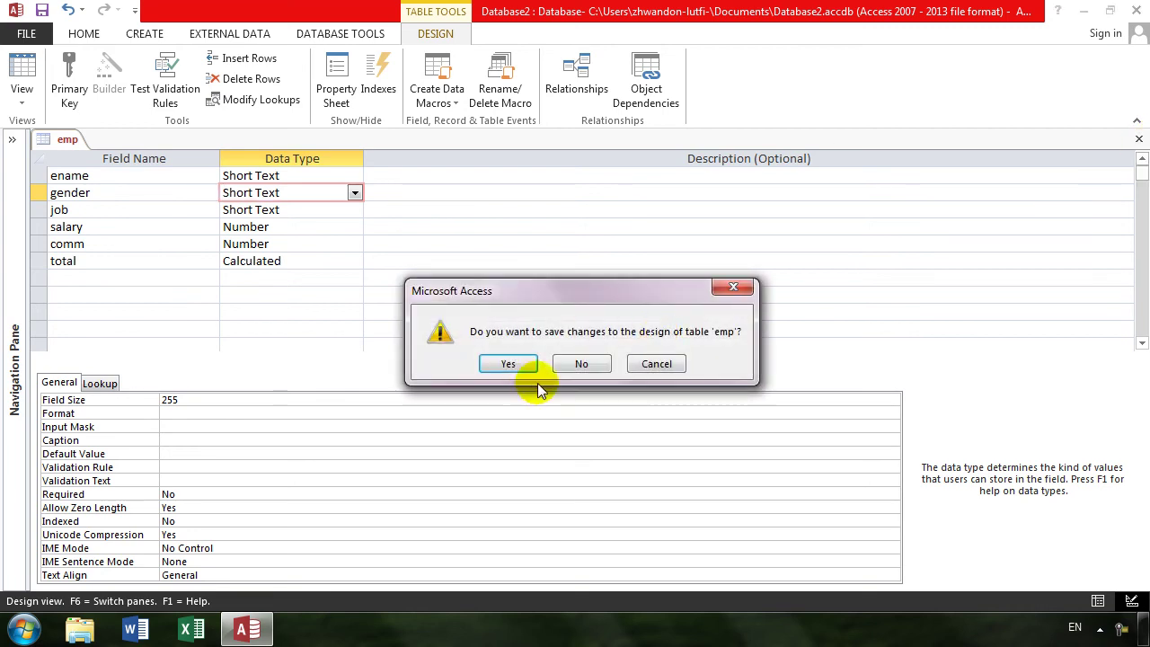
left_click(581, 364)
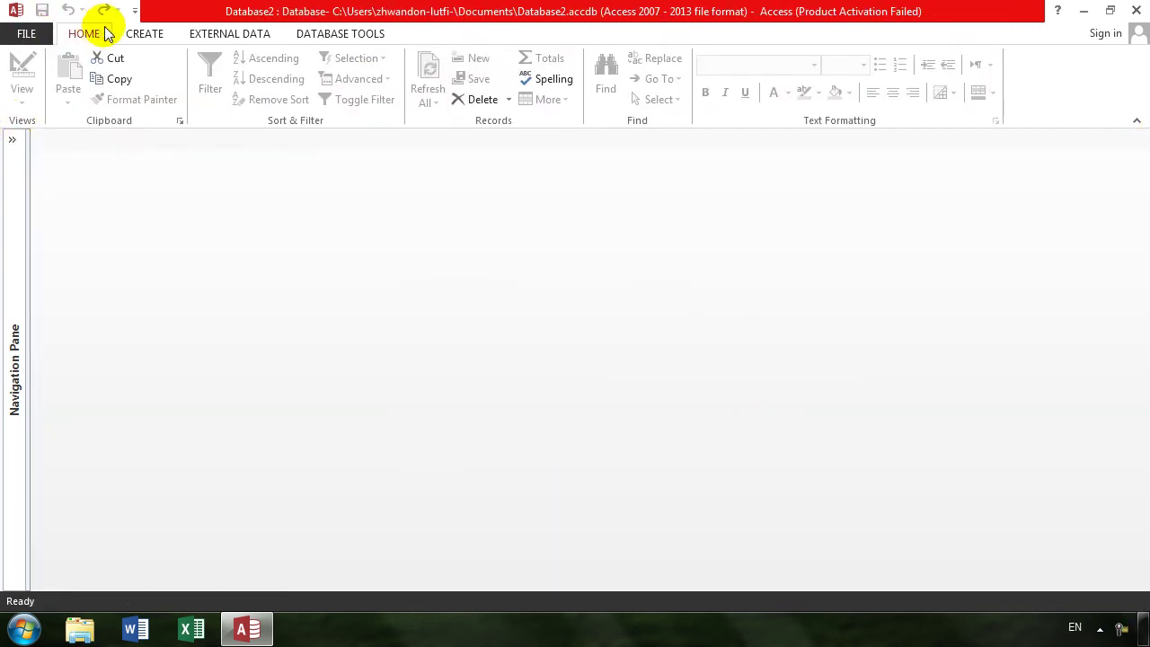
left_click(144, 34)
left_click(126, 90)
type("emplo")
key("BackSpace")
key("BackSpace")
key("BackSpace")
key("BackSpace")
key("BackSpace")
type("rool")
type("no")
key("Tab")
type("a")
key("Tab")
key("Tab")
type("snam")
key("Tab")
key("Tab")
key("Tab")
- Add mobile as the table's third Short Text field
type("jprogram")
key("Tab")
key("Up")
key("Up")
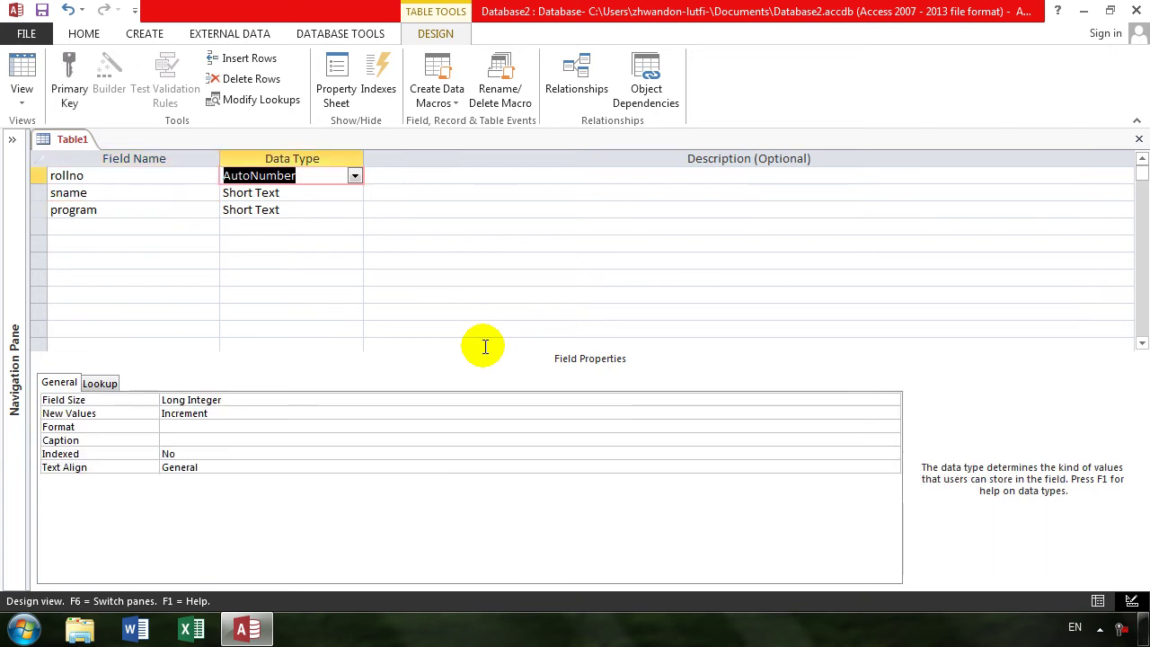
key("Down")
key("Down")
key("Down")
key("shift+Tab")
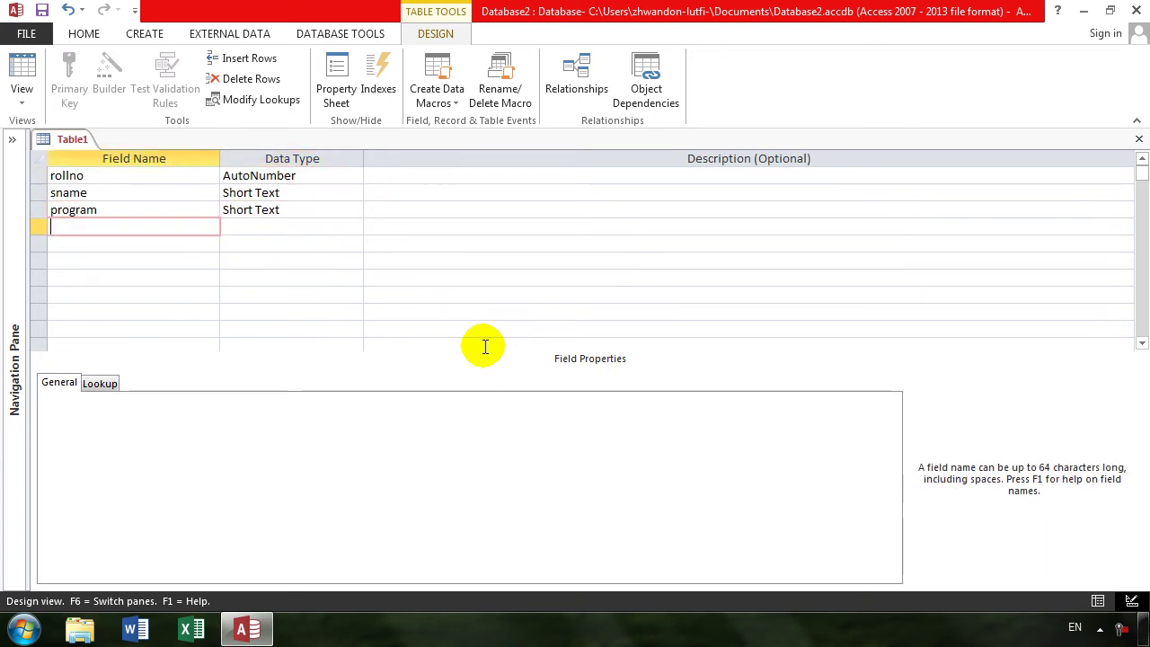
key("Up")
type("mobile")
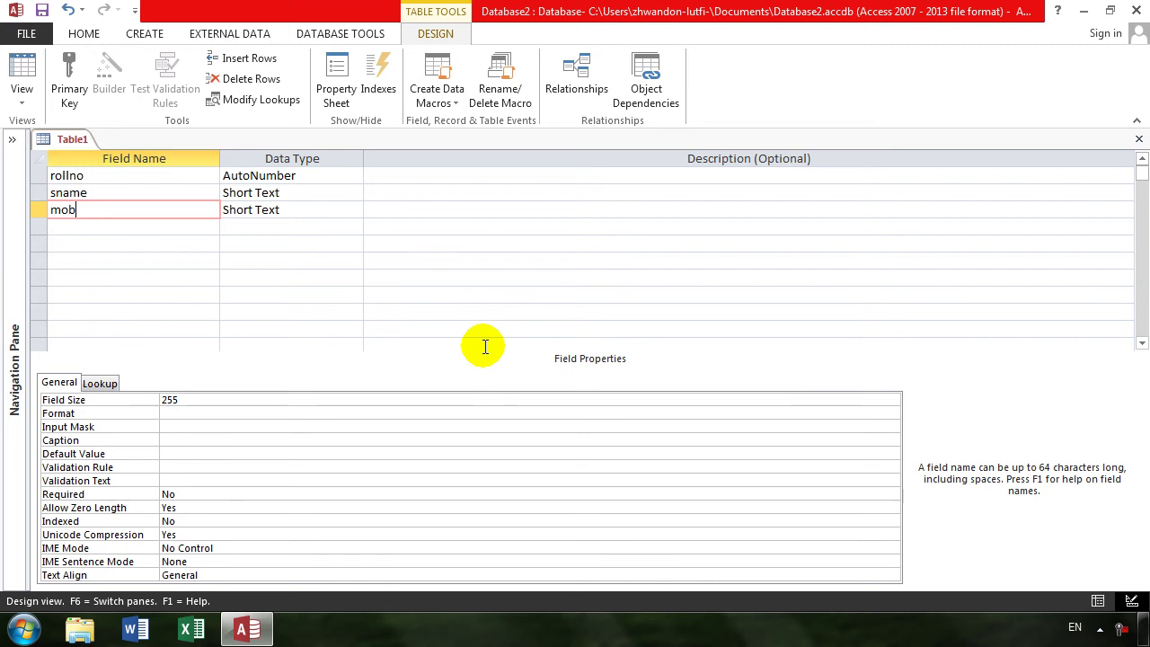
key("Tab")
key("Tab")
key("Tab")
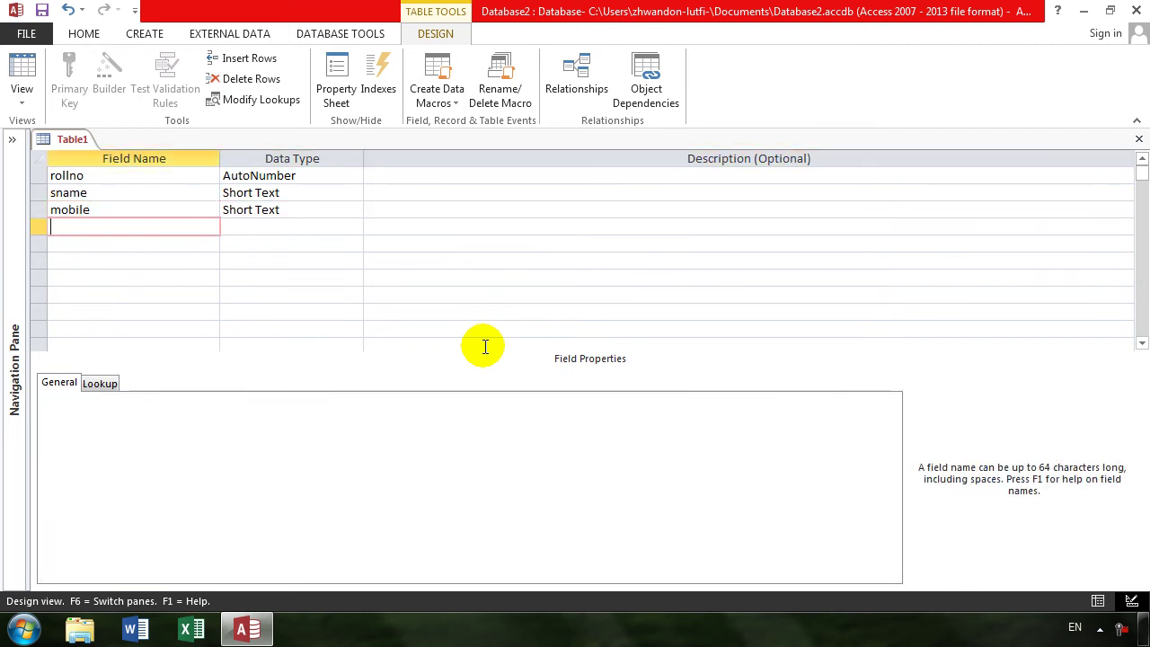
- Save the table as studentsmain and let Access add a primary key
key("ctrl+w")
left_click(485, 353)
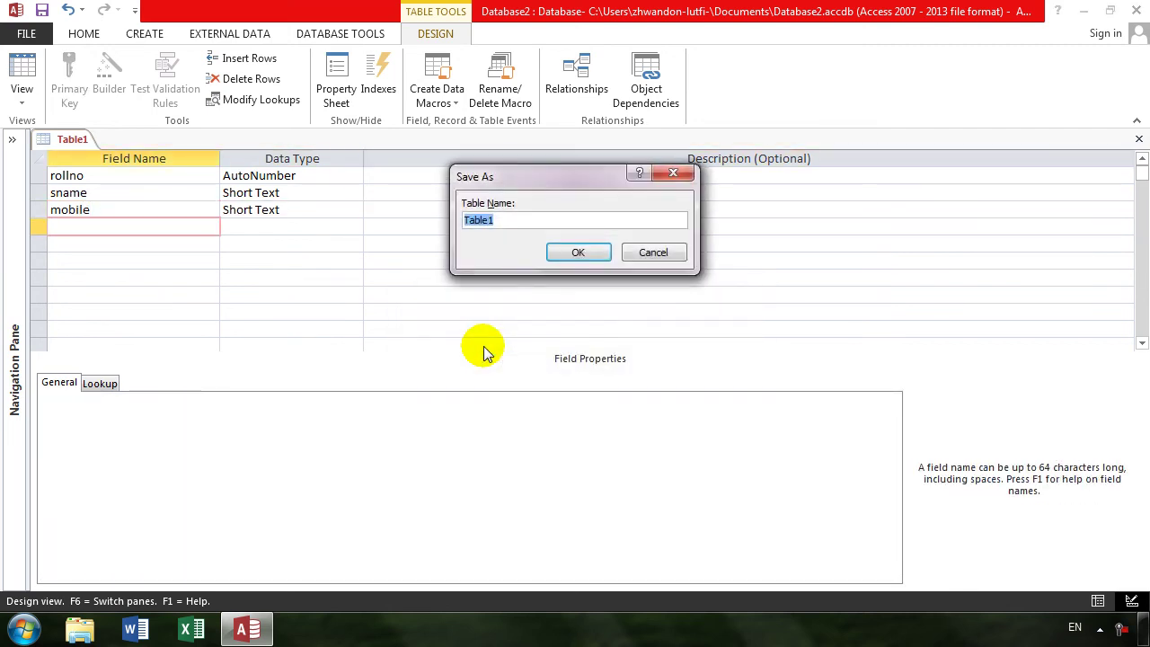
type("s")
type("stue")
key("BackSpace")
type("dem")
key("BackSpace")
type("ntsm")
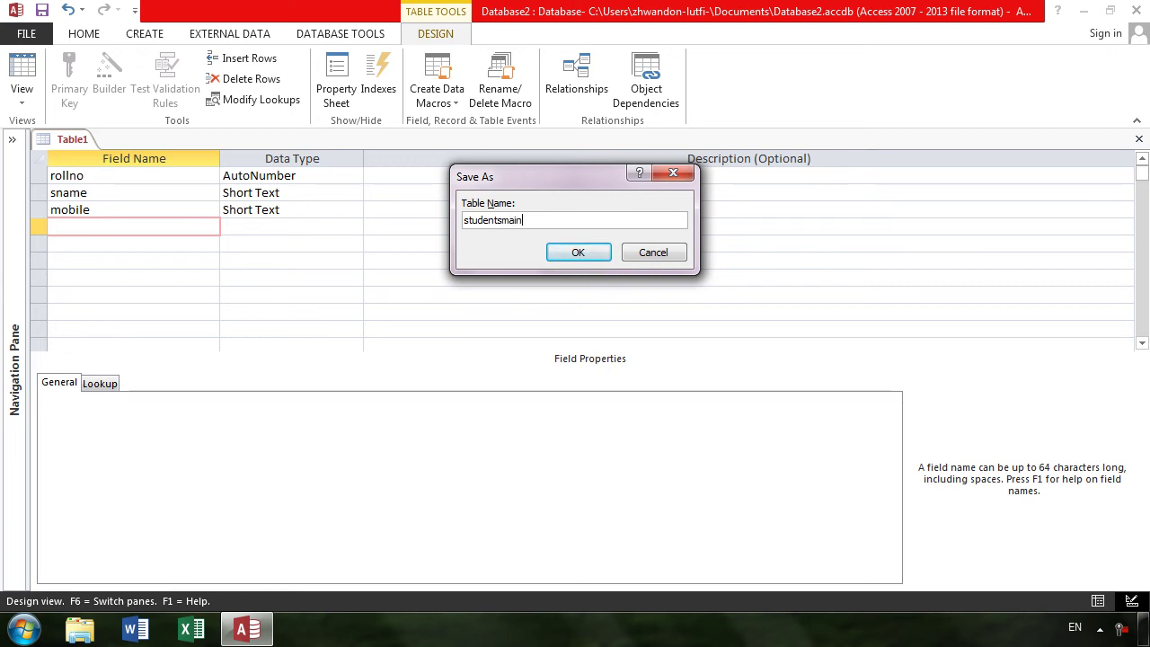
type("ain")
key("Return")
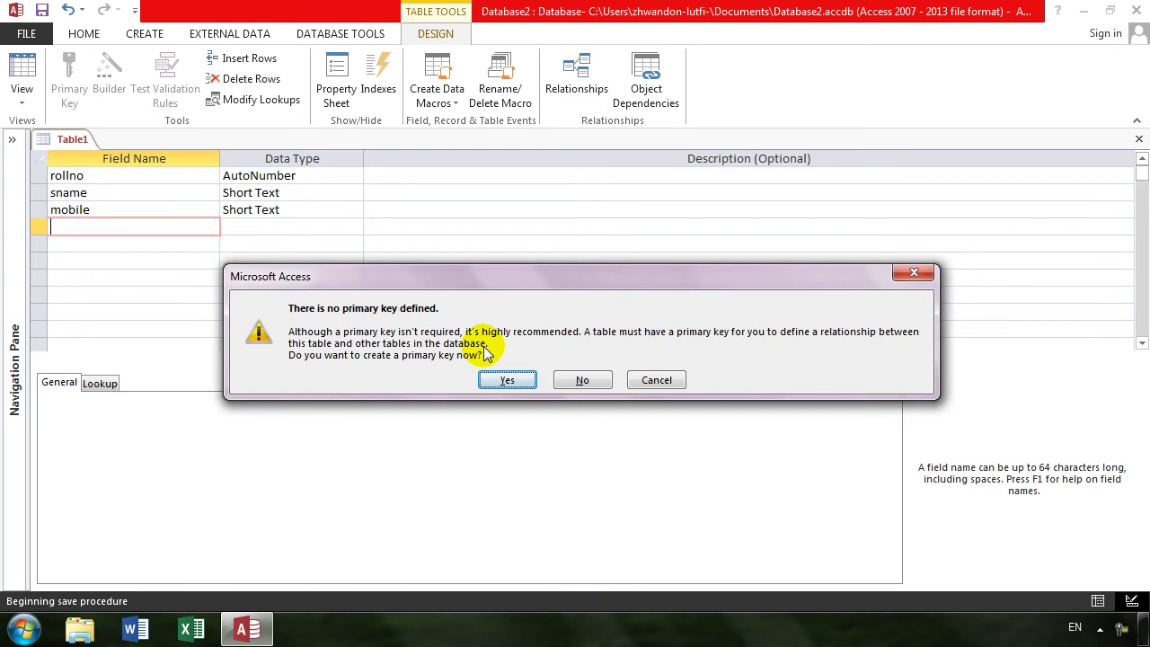
left_click(503, 379)
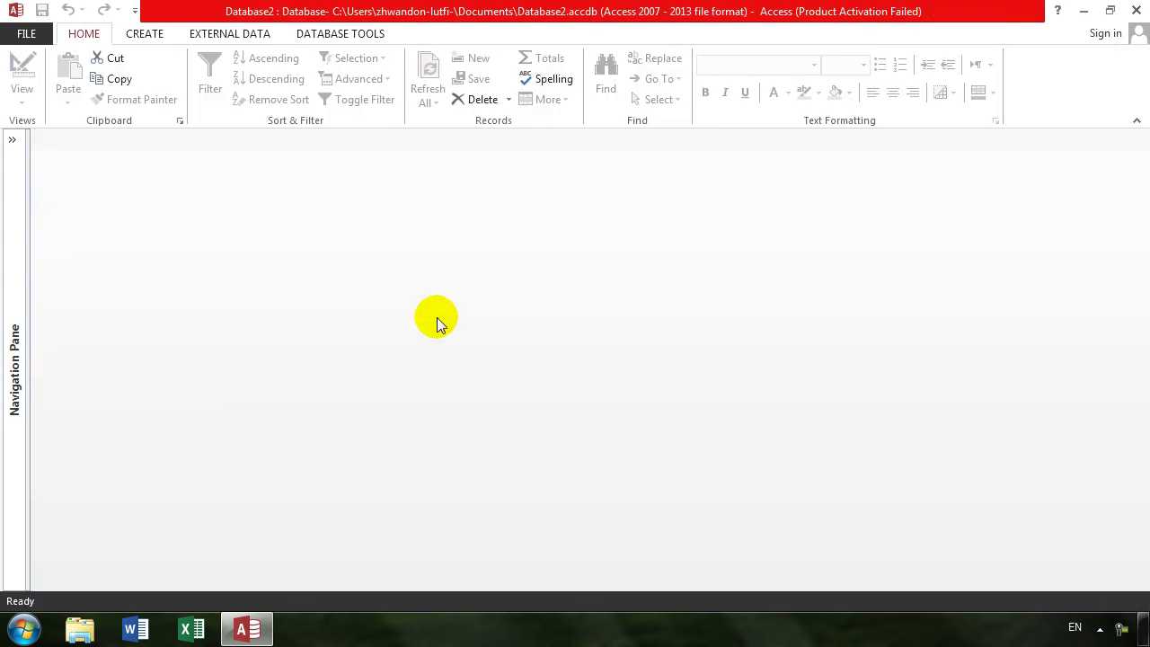
- Expand the Navigation Pane and start a new table with rollno as a Number field
left_click(12, 141)
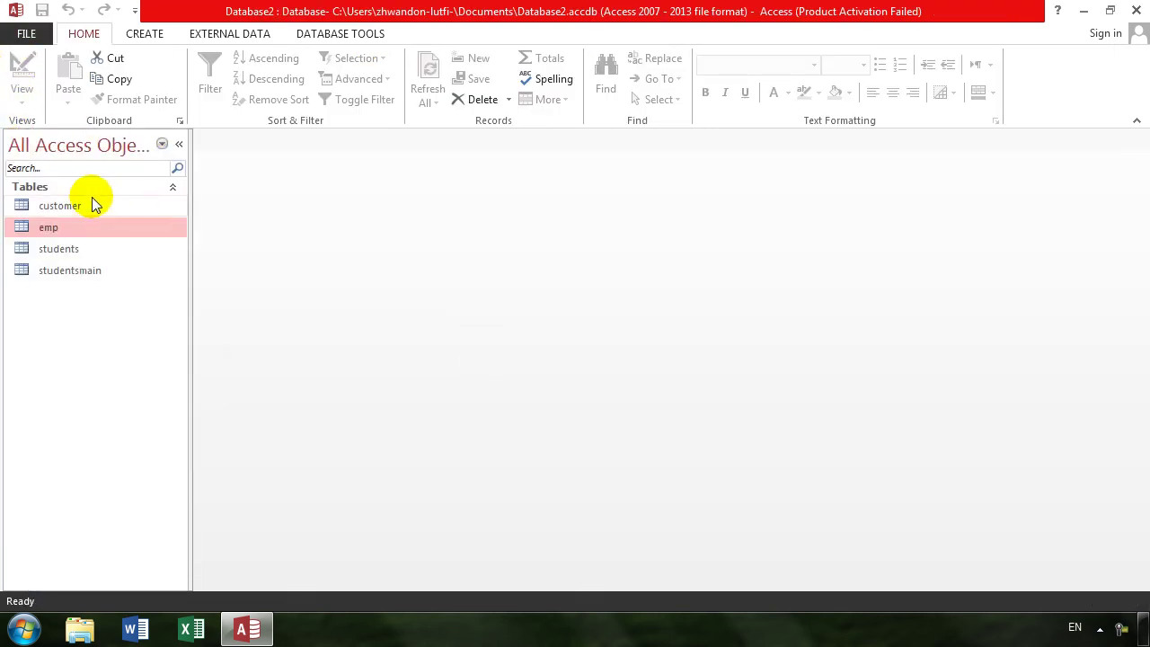
left_click(127, 34)
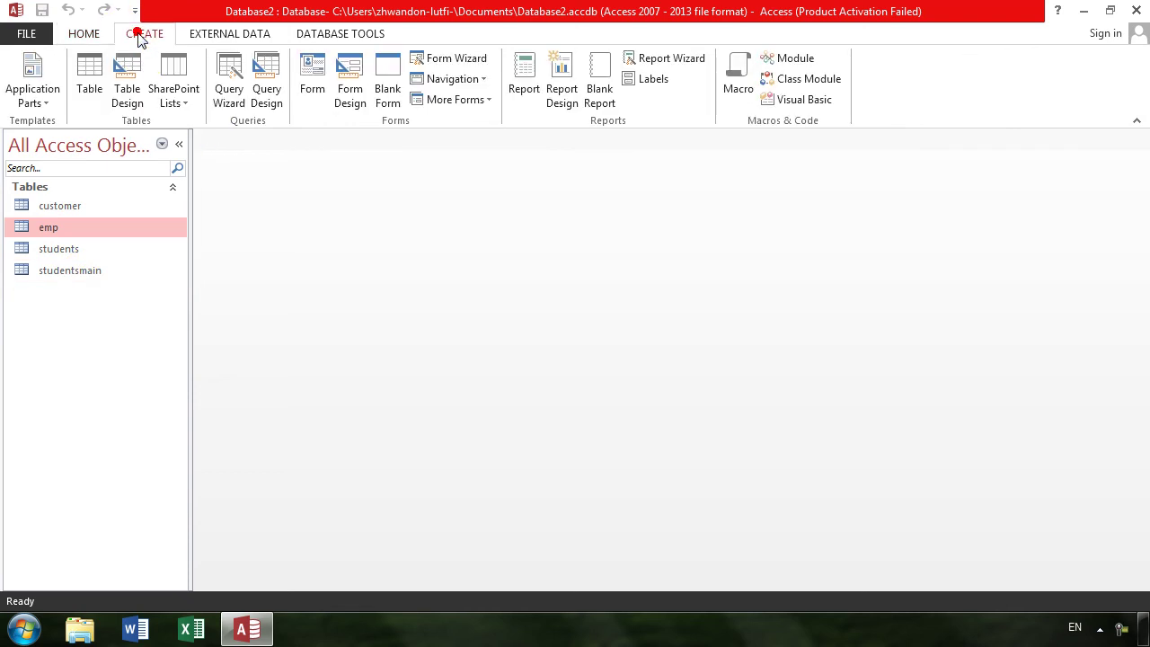
left_click(123, 86)
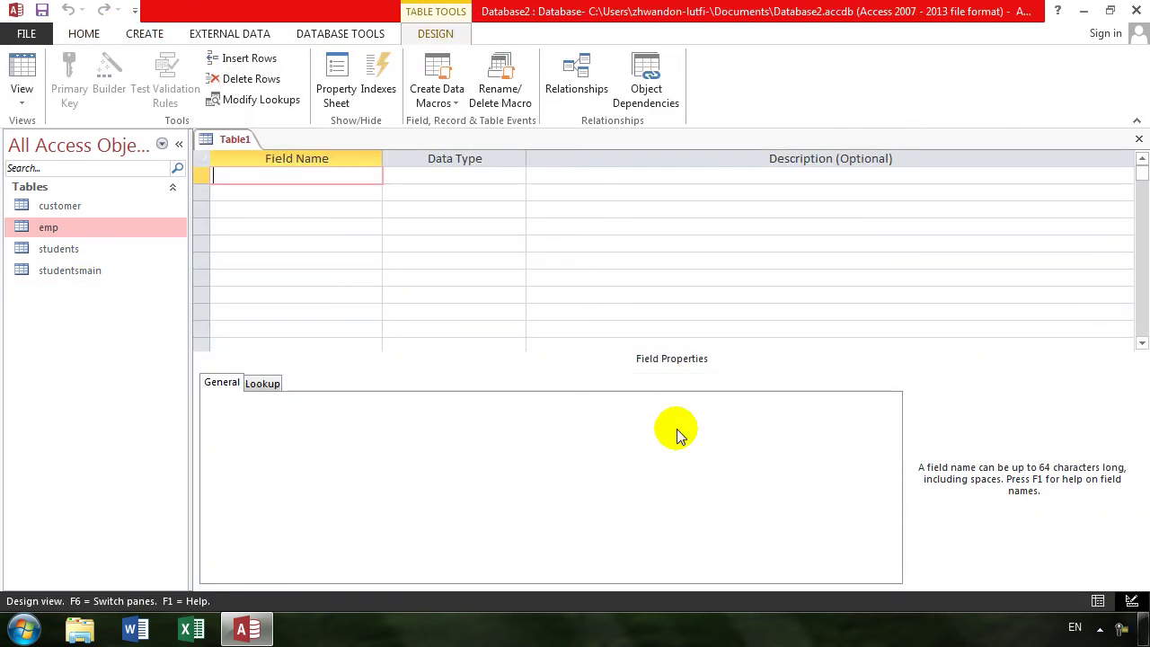
type("rollno")
key("Tab")
key("BackSpace")
type("Number")
key("Tab")
key("Tab")
- Add idate (Date/Time), program (Short Text) and fee (Number) fields
key("Tab")
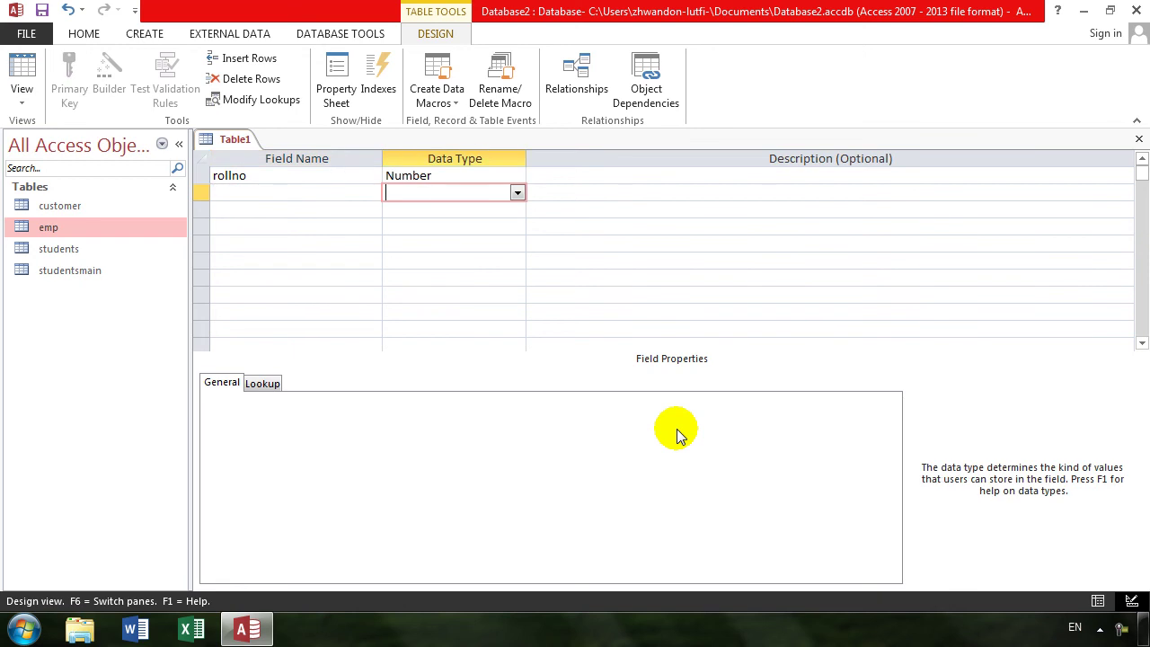
key("shift+Tab")
type("idate")
key("Tab")
type("d")
key("Tab")
key("Tab")
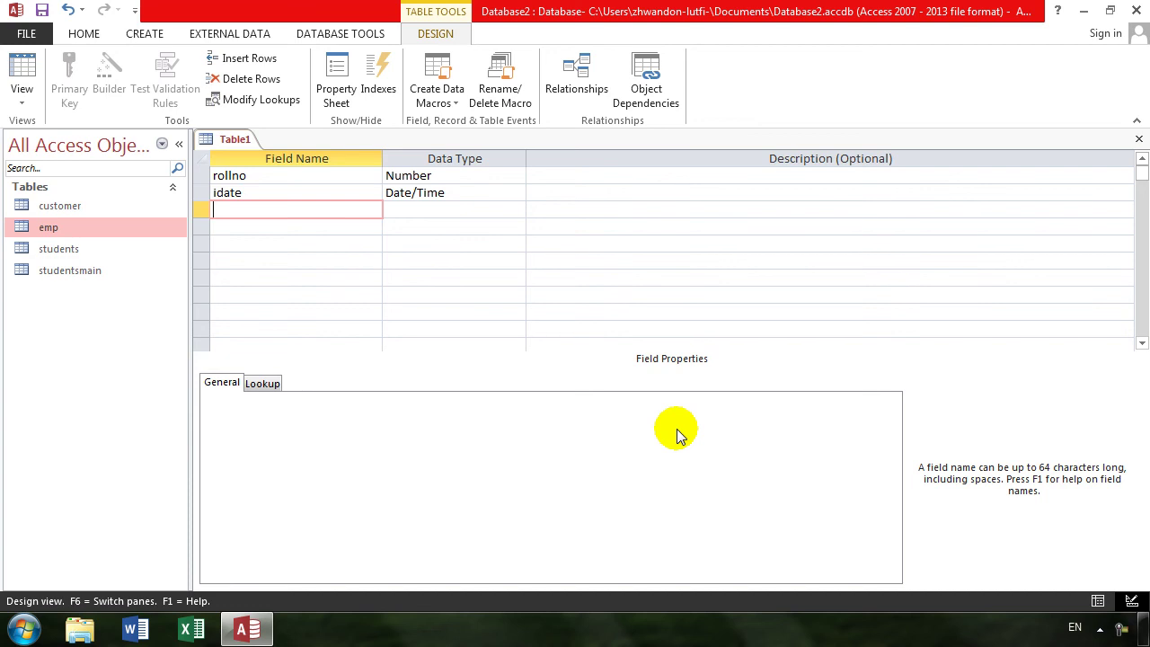
type("program")
key("Tab")
key("Tab")
key("Tab")
type("fee")
key("Tab")
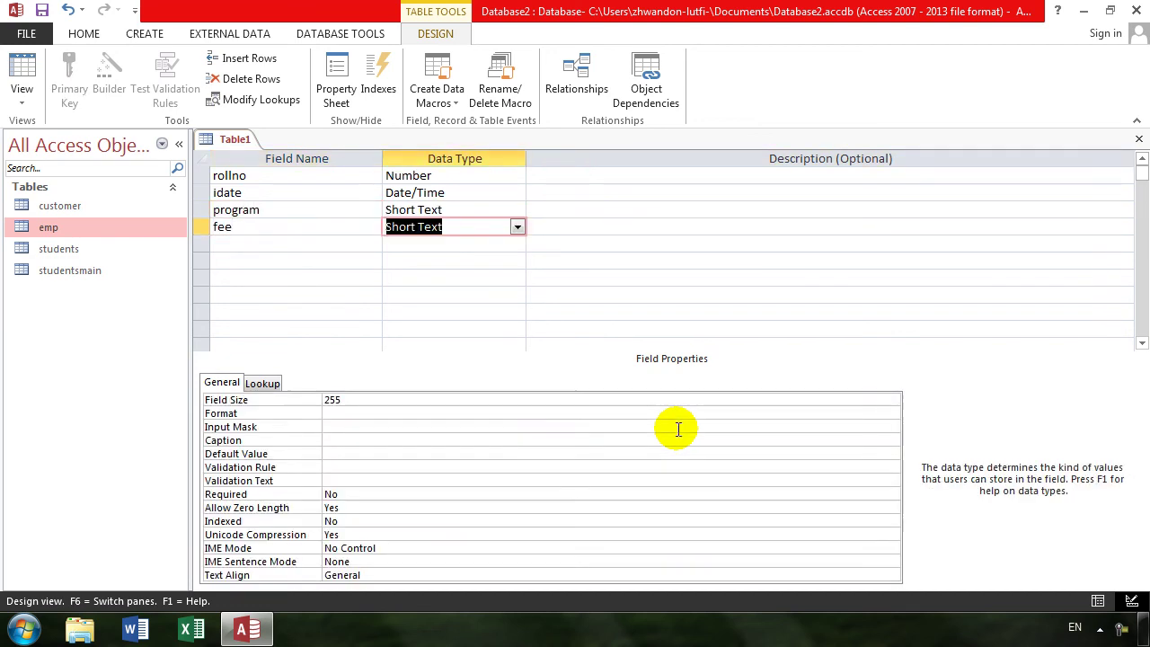
type("number")
key("Tab")
key("Tab")
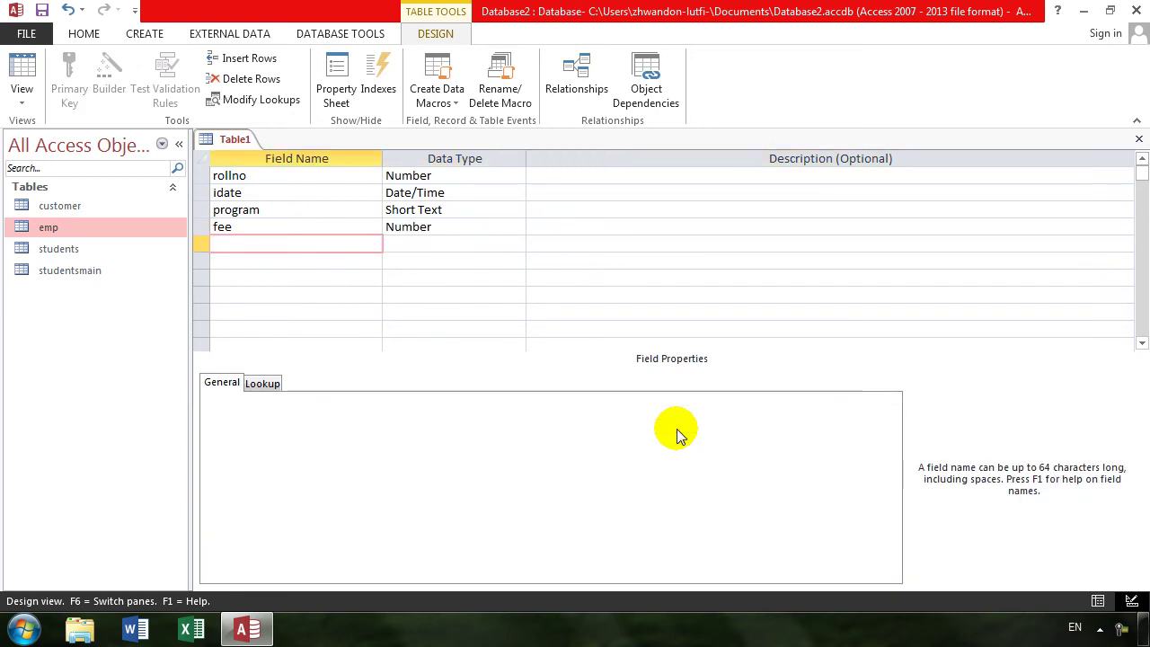
- Save the new table as programsub
key("ctrl+w")
key("Return")
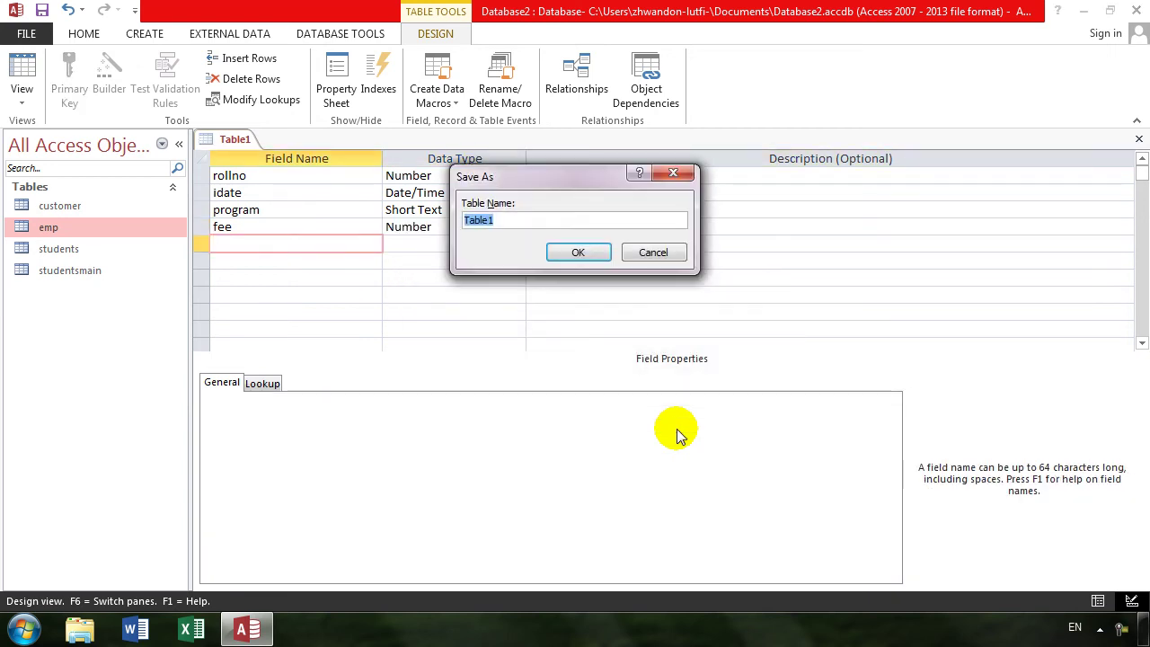
type("programsub")
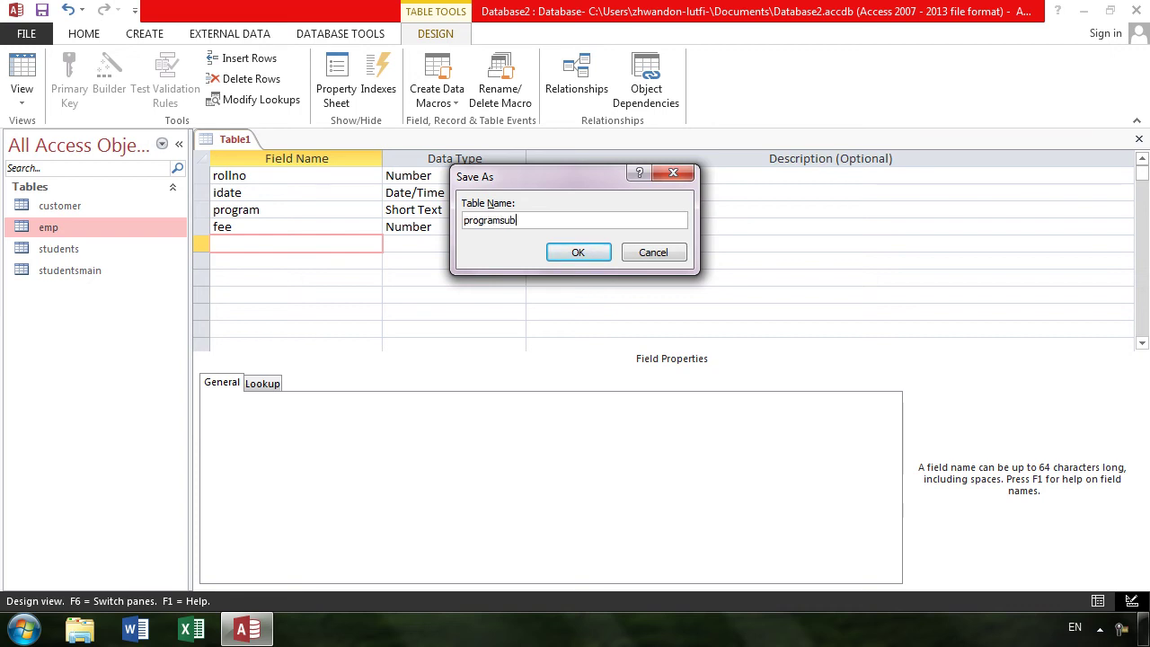
key("Return")
- Save the table without a primary key and select programsub in the navigation pane
key("Tab")
key("Return")
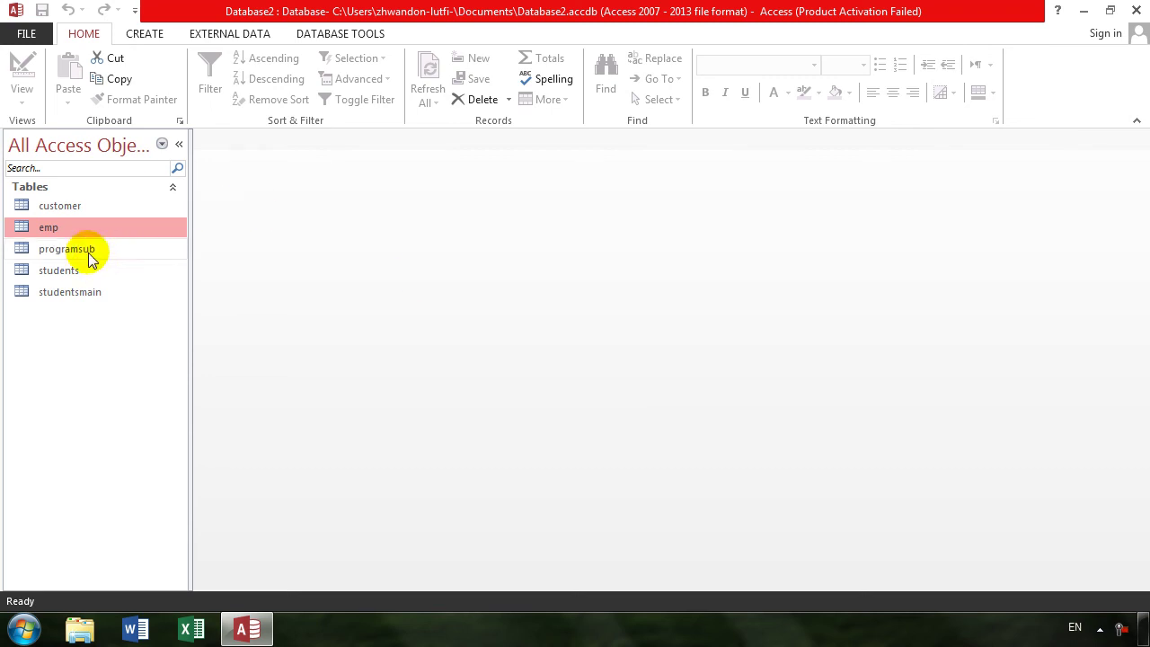
left_click(89, 272)
left_click(90, 290)
left_click(97, 251)
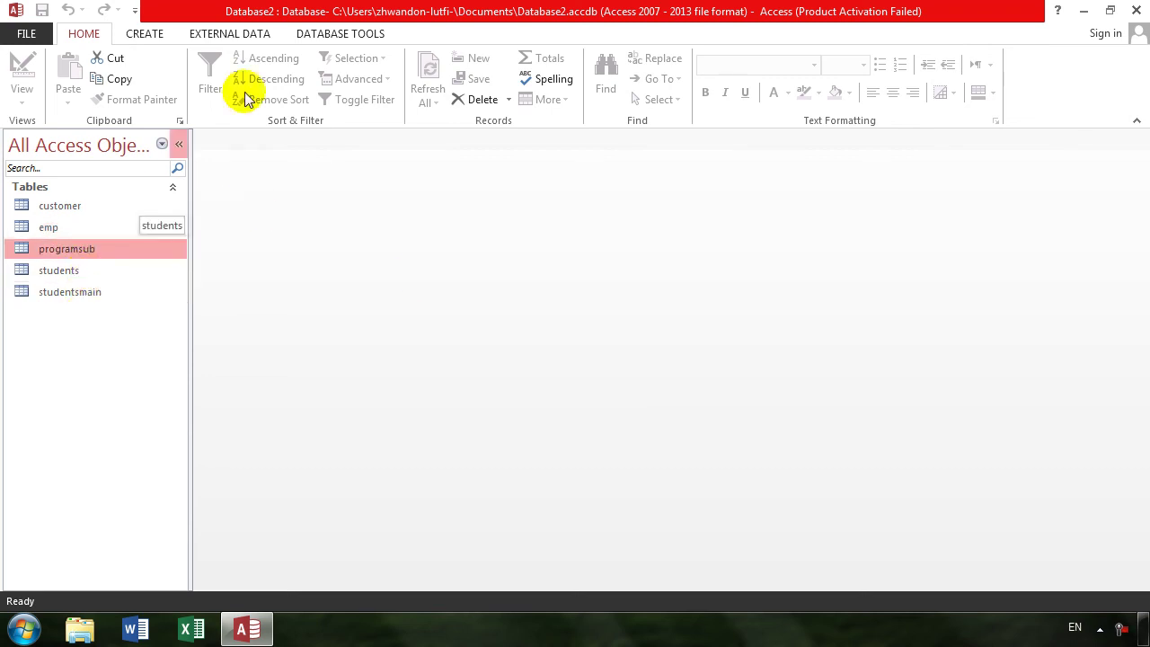
- Add the programsub and studentsmain tables to the Relationships window
left_click(362, 36)
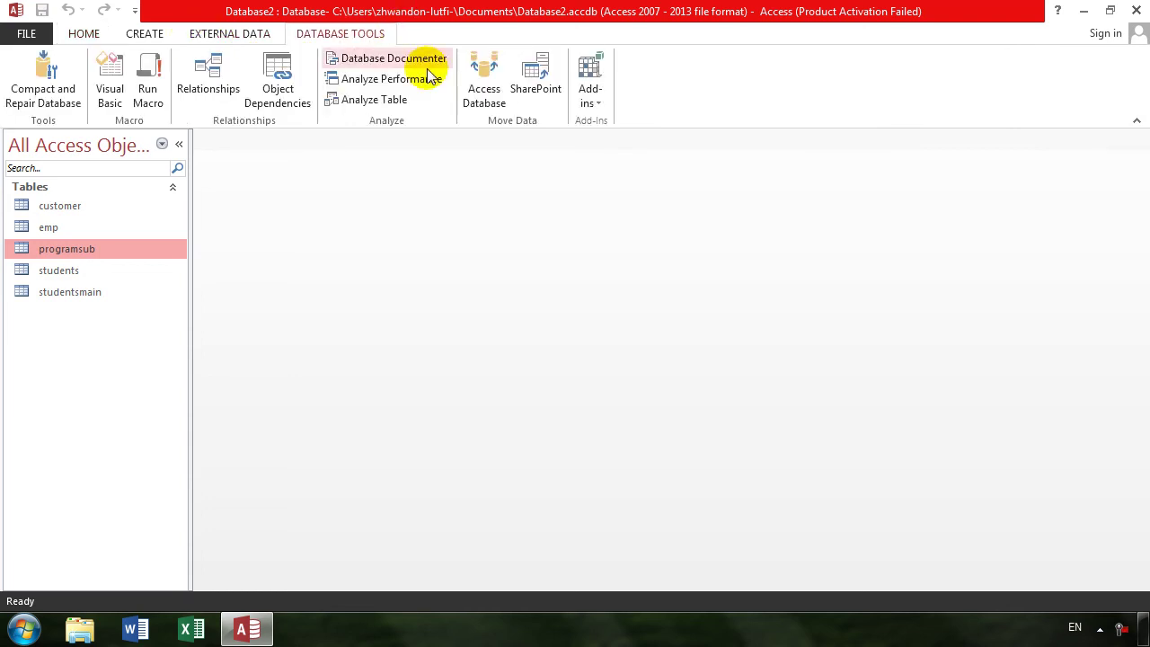
left_click(210, 88)
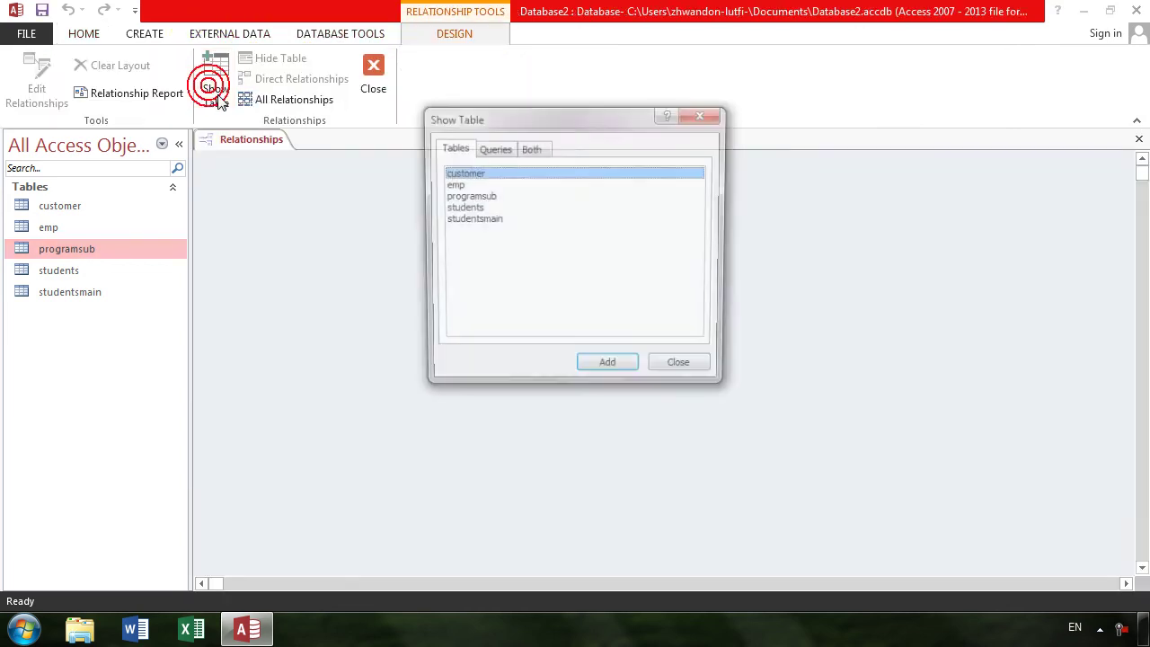
left_click(482, 195)
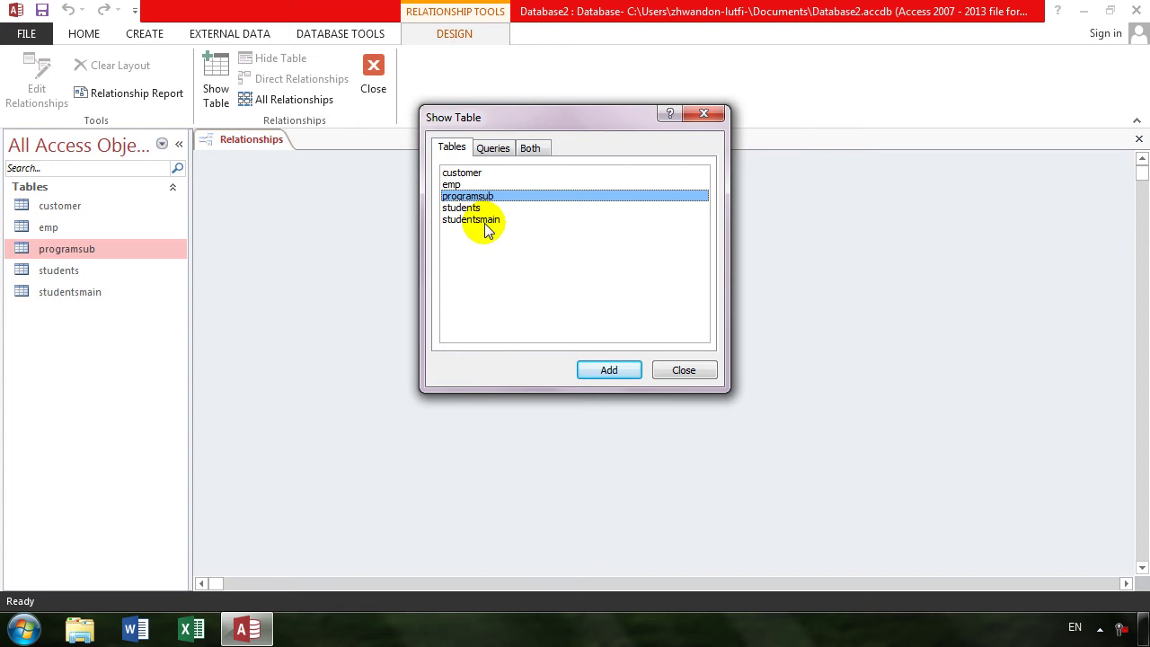
left_click(482, 221, "ctrl")
left_click(612, 369)
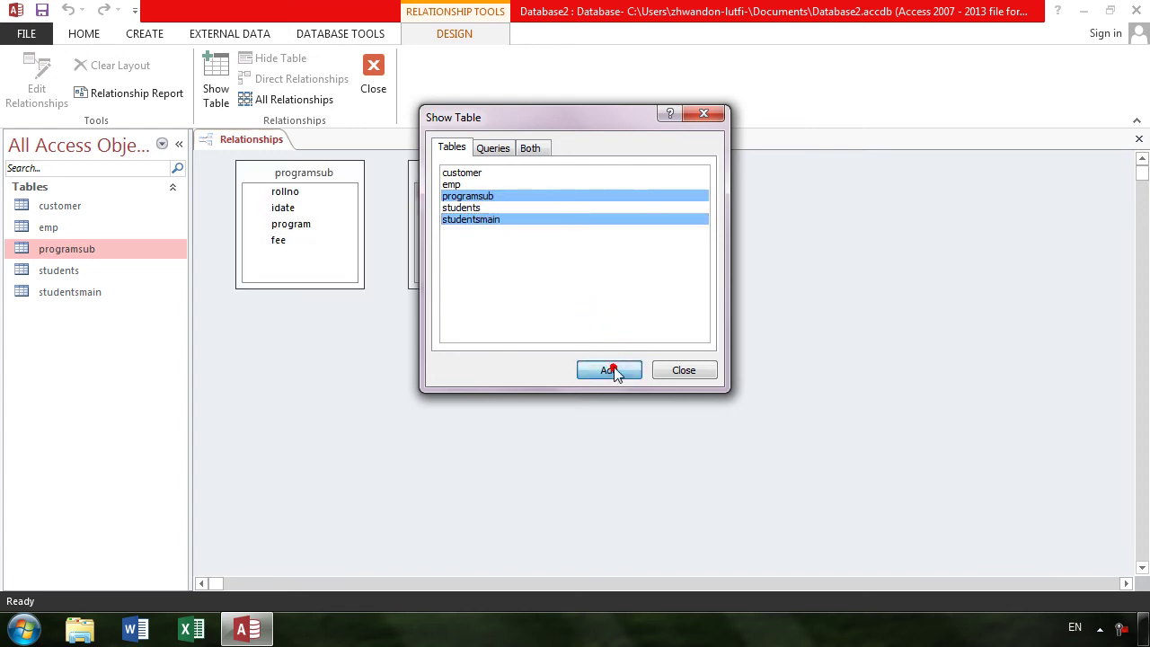
left_click(684, 378)
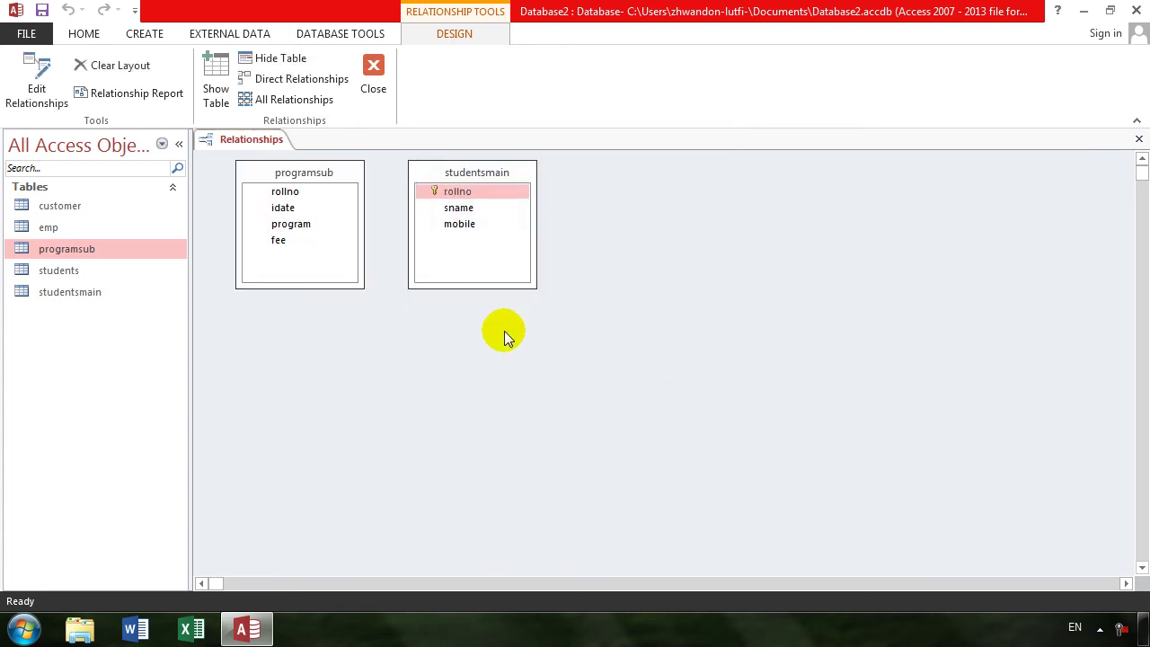
- Join rollno across both tables with enforced integrity and cascading updates and deletes, then save the layout
left_click(467, 194)
left_click_drag(467, 194, 378, 195)
left_click_drag(279, 200, 281, 203)
left_click(523, 260)
left_click(514, 282)
left_click(518, 301)
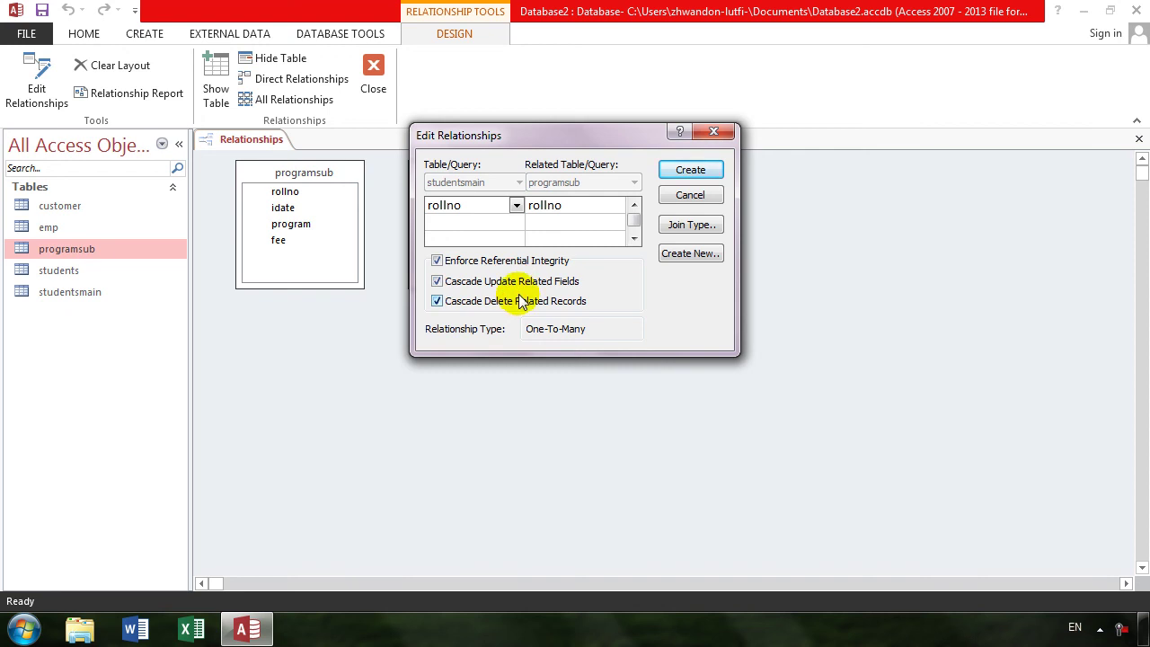
left_click(716, 165)
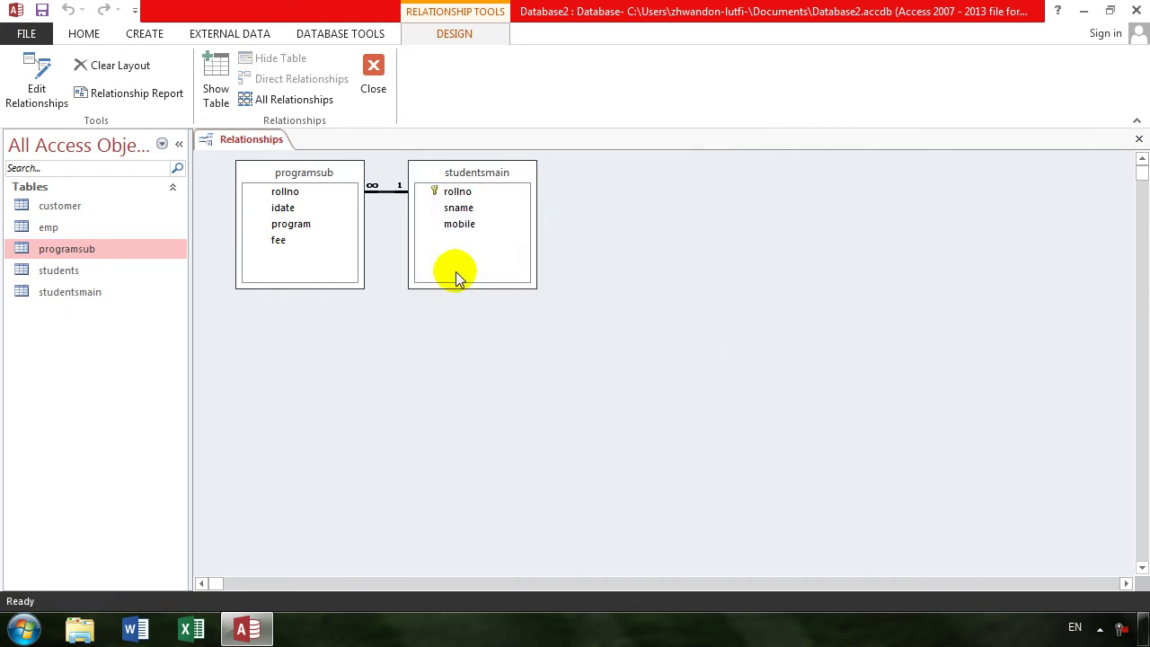
left_click(1139, 139)
left_click(506, 362)
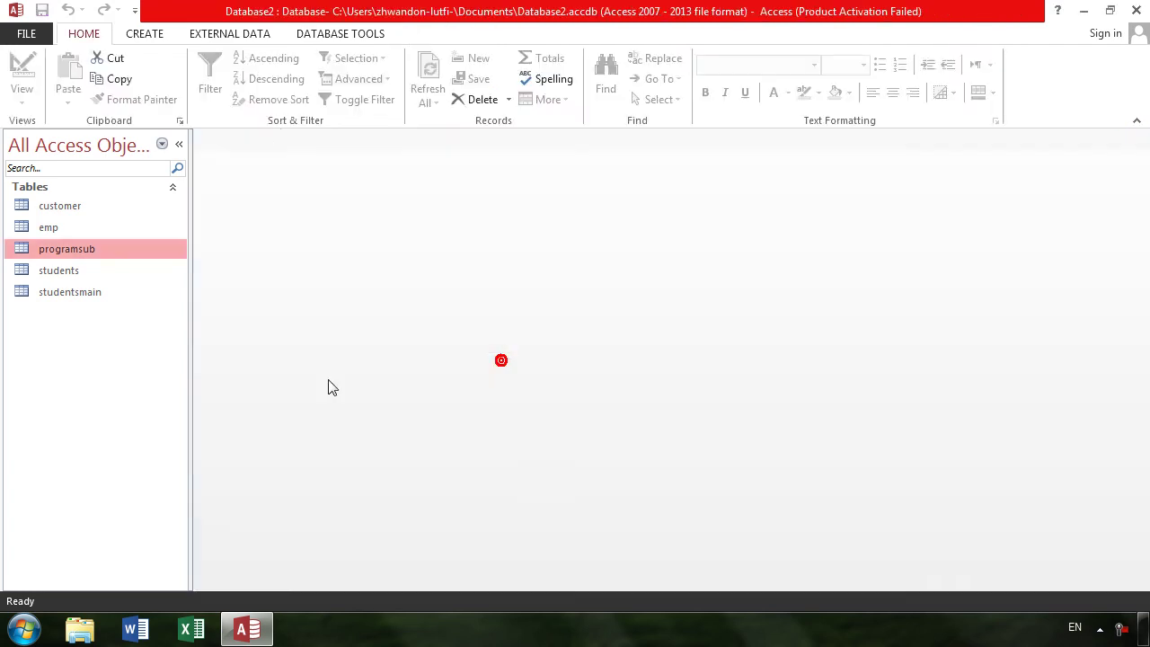
left_click(54, 296)
double_click(54, 301)
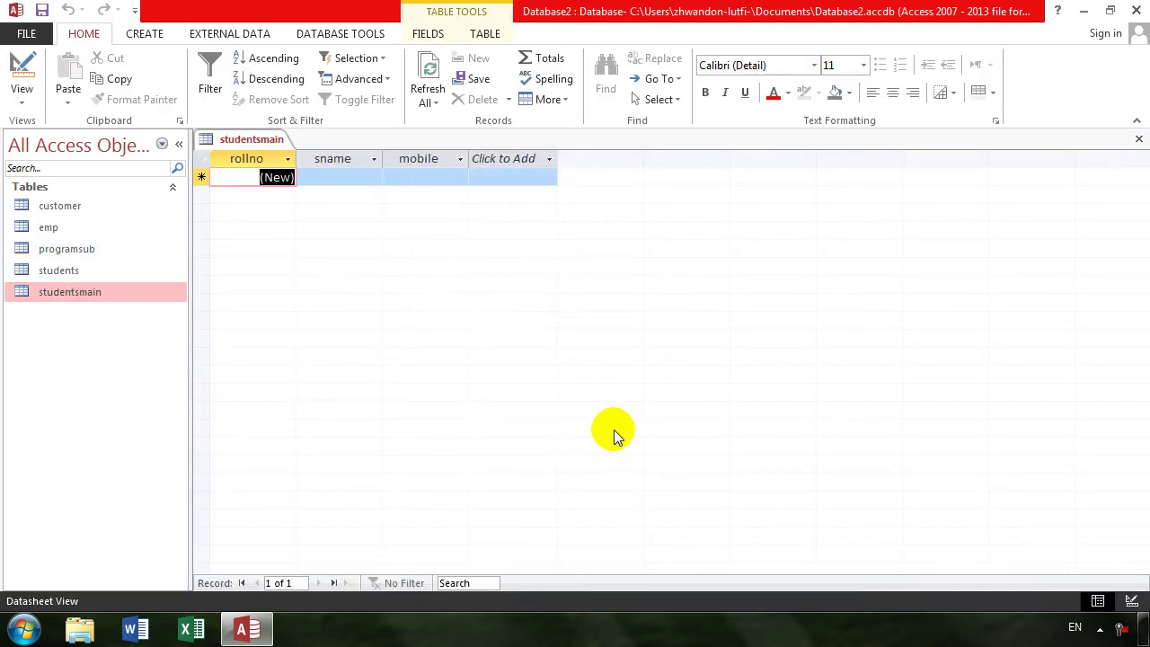
key("Tab")
type("khan")
key("Tab")
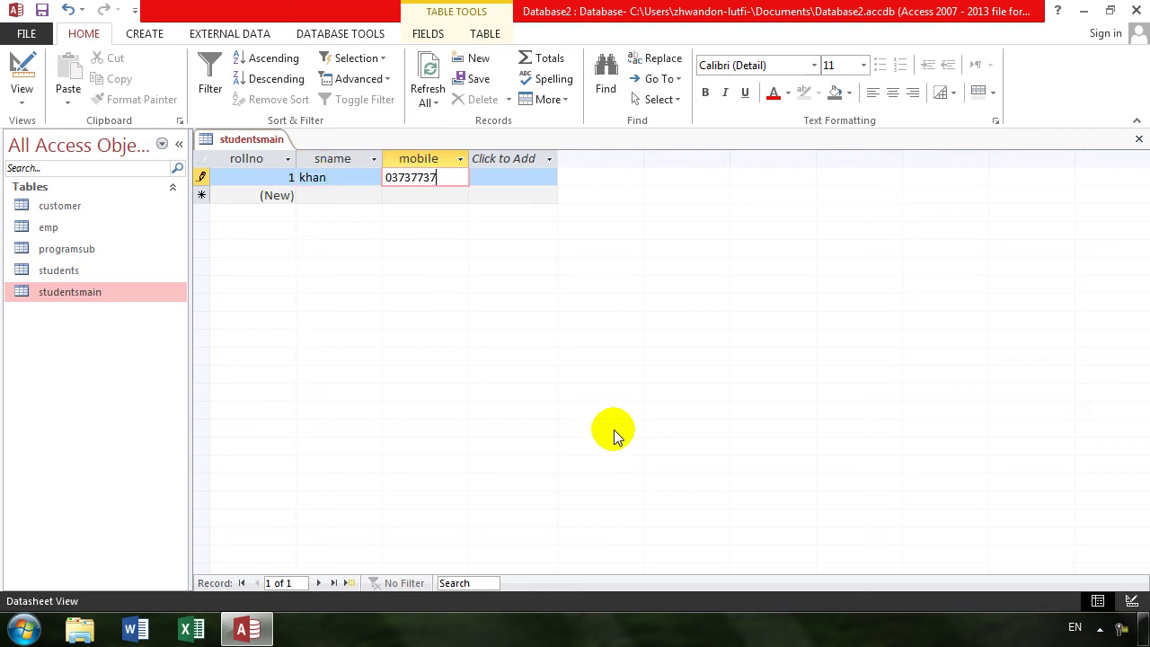
key("Tab")
key("Tab")
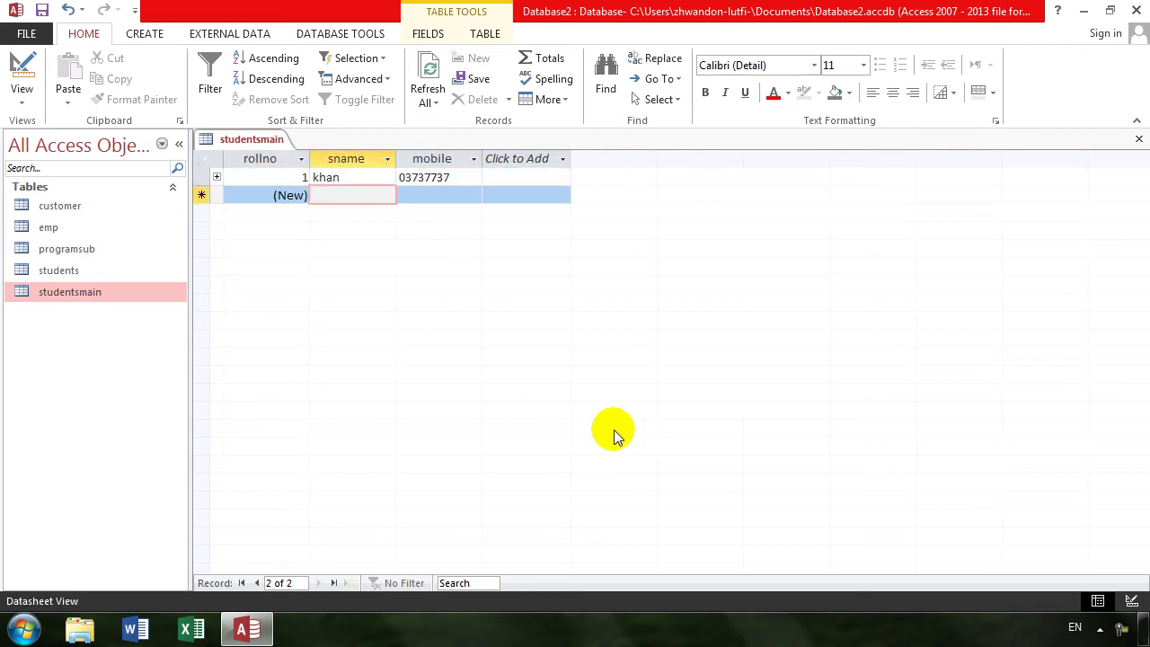
type("nooru")
key("Tab")
key("Tab")
key("Tab")
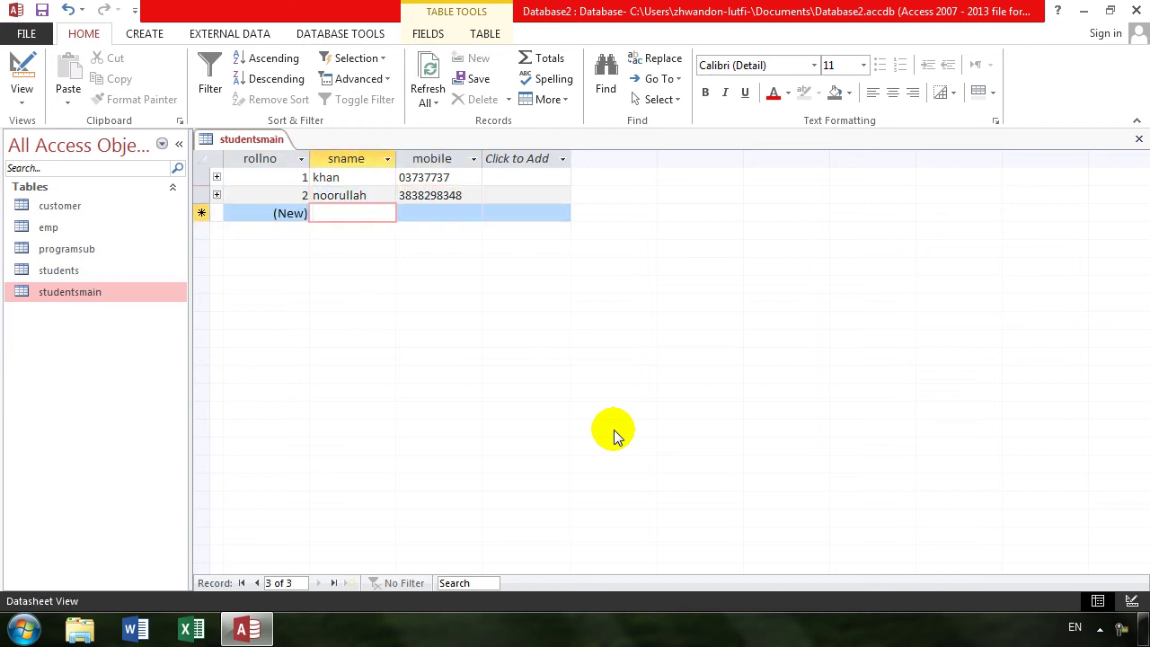
type("janan")
key("Tab")
type("48348783")
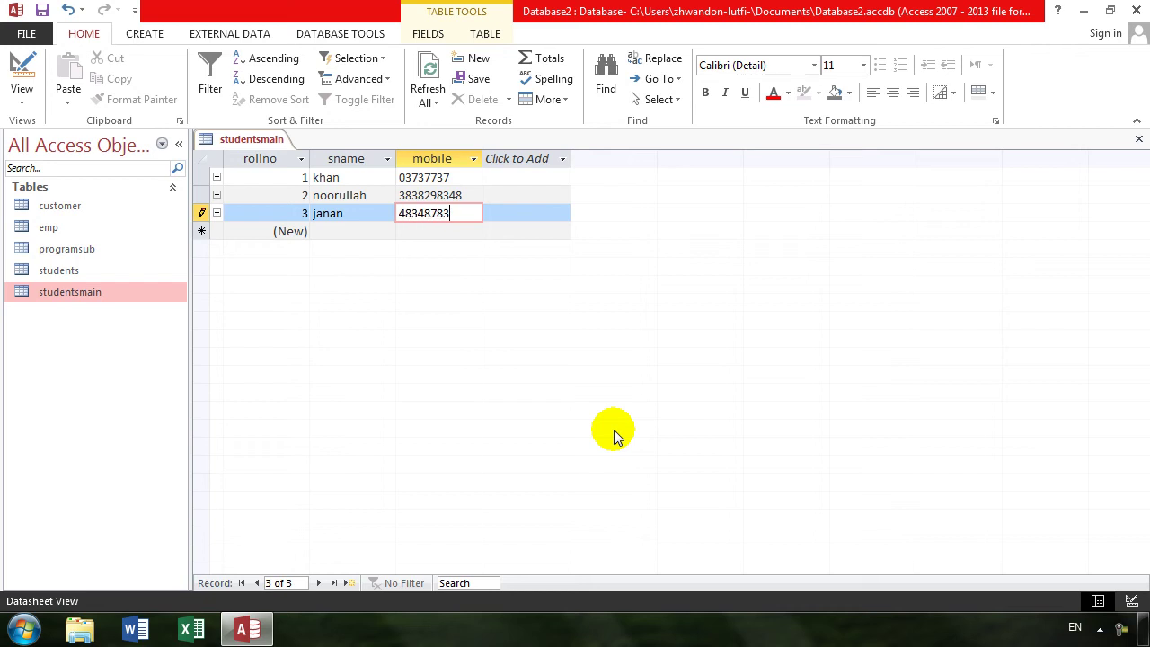
key("Tab")
key("Tab")
type("ahmad")
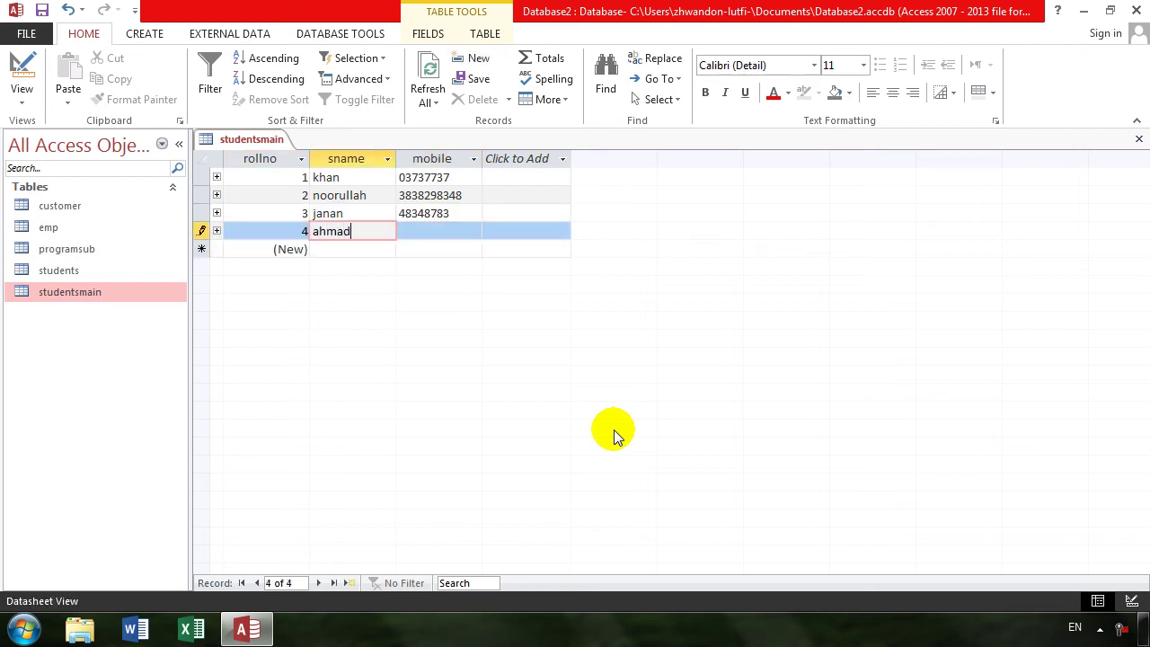
key("Tab")
type("34938838")
key("Tab")
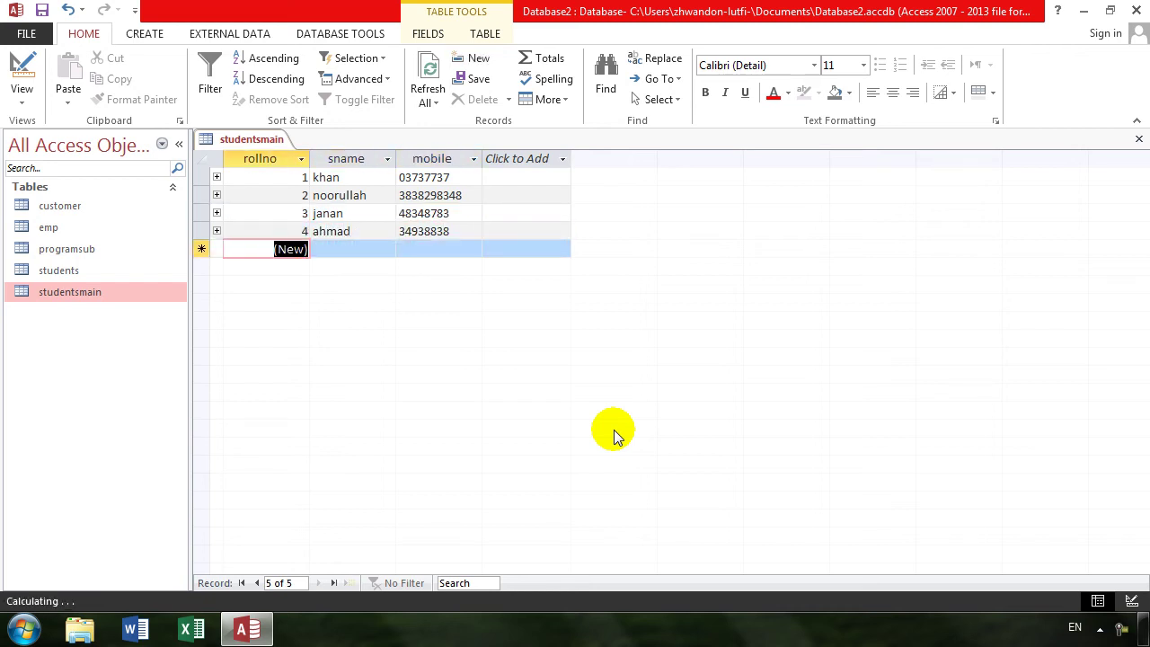
left_click(217, 180)
- In student 1's subdatasheet, add dated program rows dit and cit at 1000 fee each
left_click(303, 212)
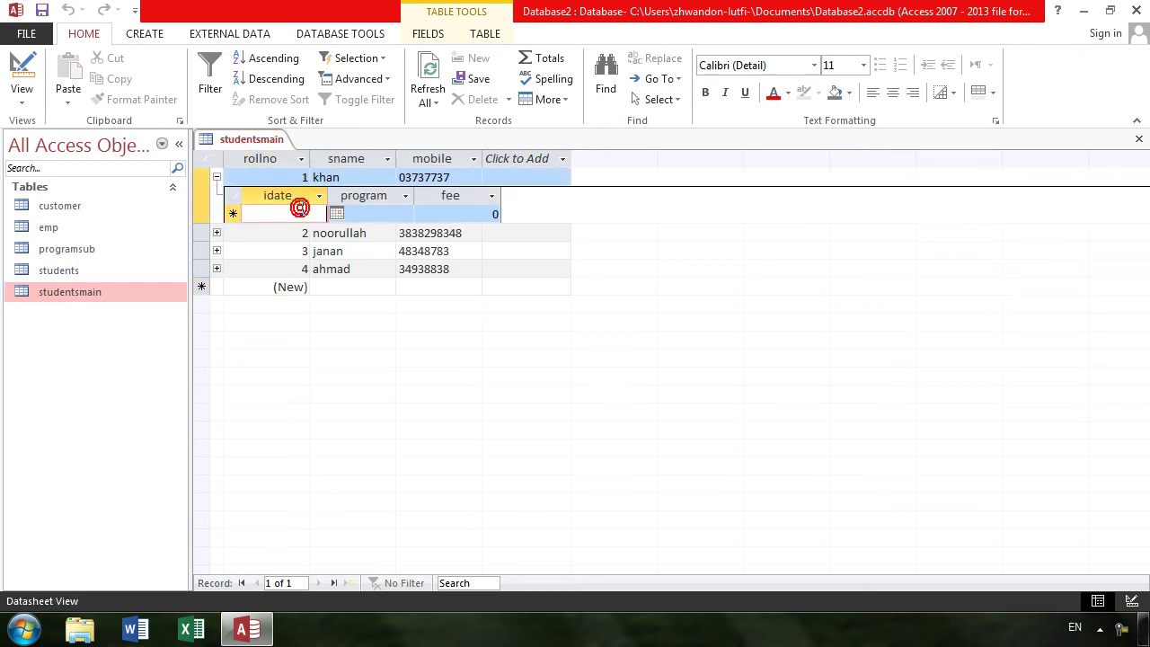
key("ctrl+semicolon")
key("Tab")
type("di")
key("Tab")
type("34")
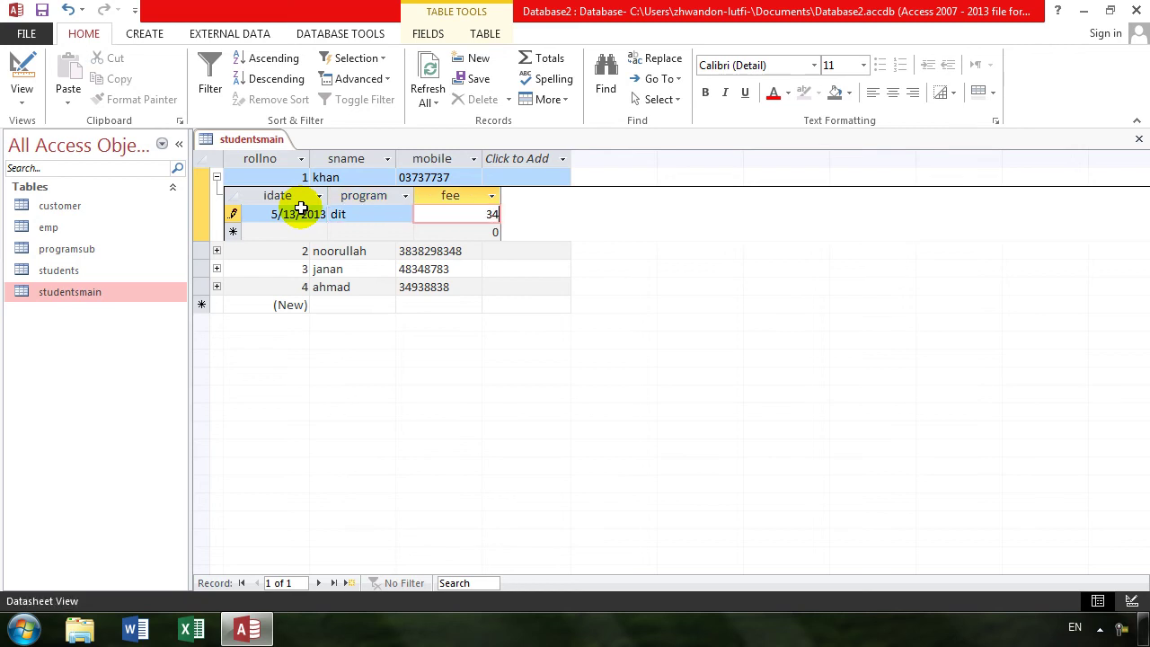
key("BackSpace")
key("BackSpace")
key("Tab")
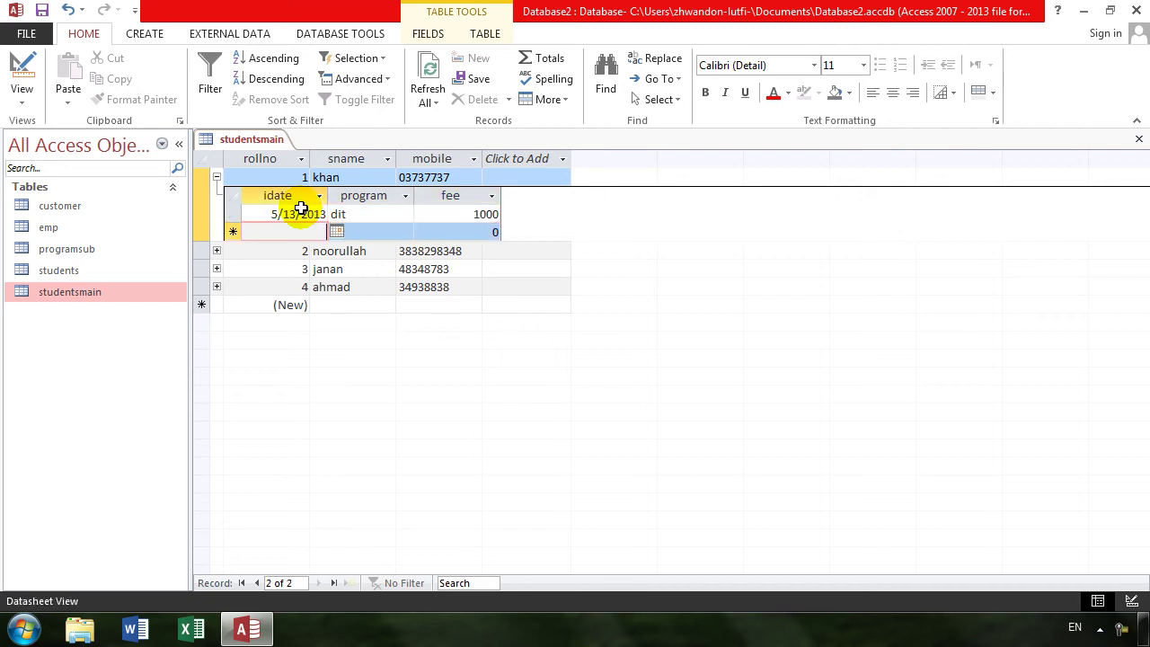
key("ctrl+semicolon")
key("Tab")
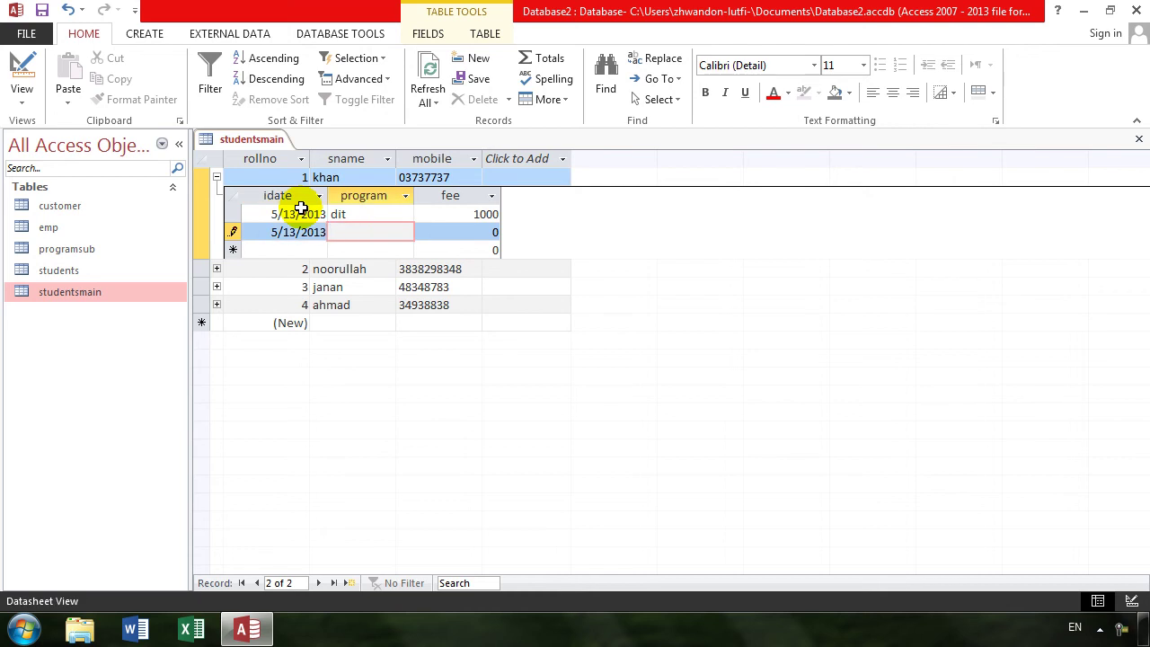
key("Tab")
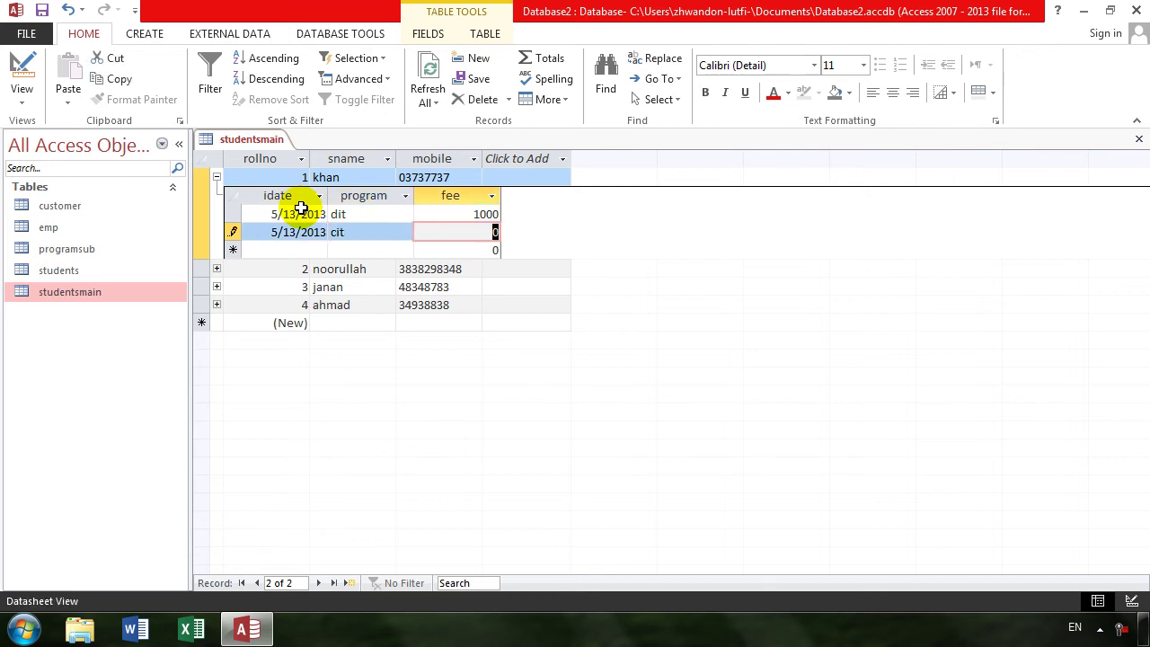
type("1000")
key("Tab")
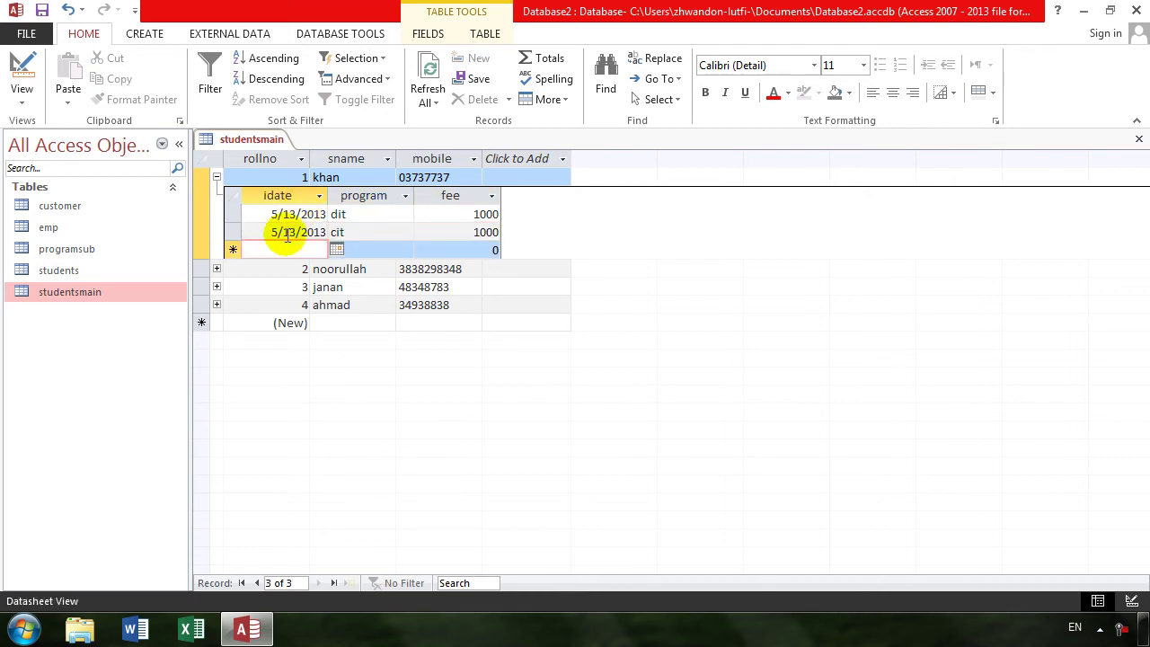
- Expand student 2 and add dated program rows oracle (4000) and access (3000)
left_click(217, 269)
left_click(304, 305)
key("ctrl+semicolon")
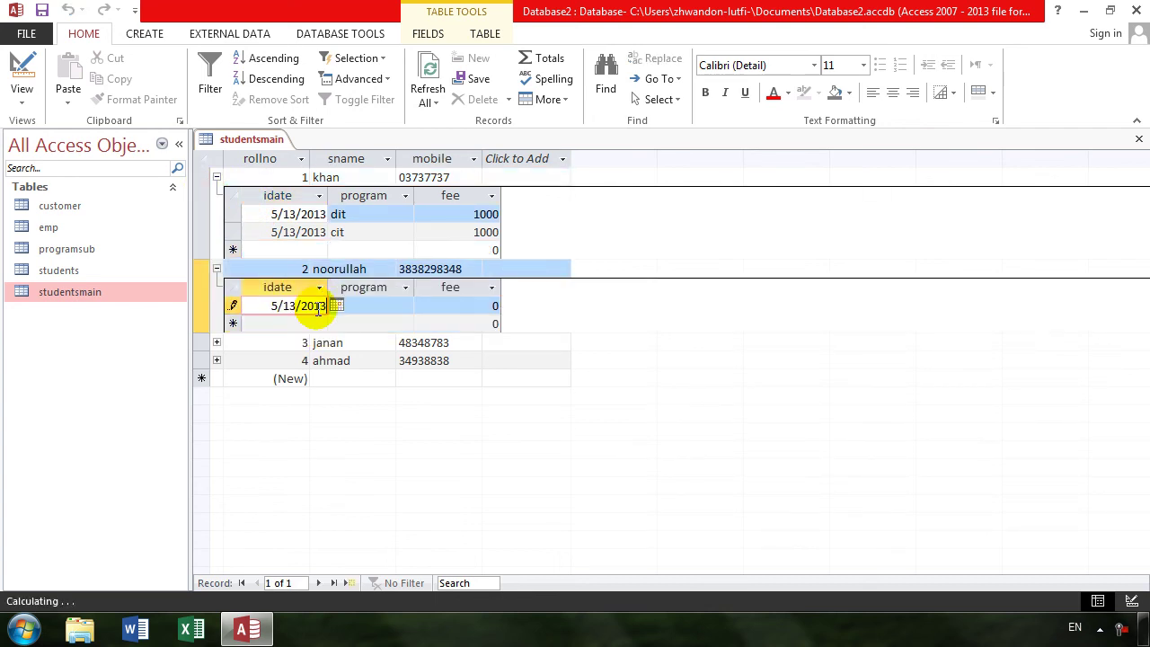
key("Tab")
type("oracle")
key("Tab")
type("4000")
key("Tab")
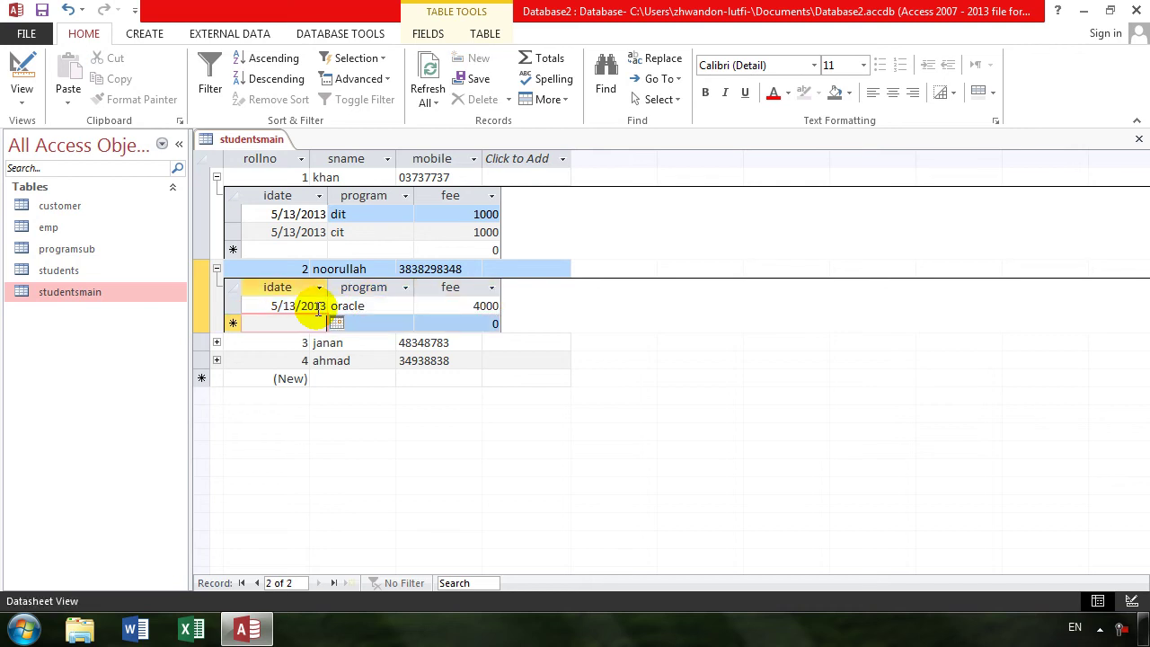
key("ctrl+apostrophe")
key("Tab")
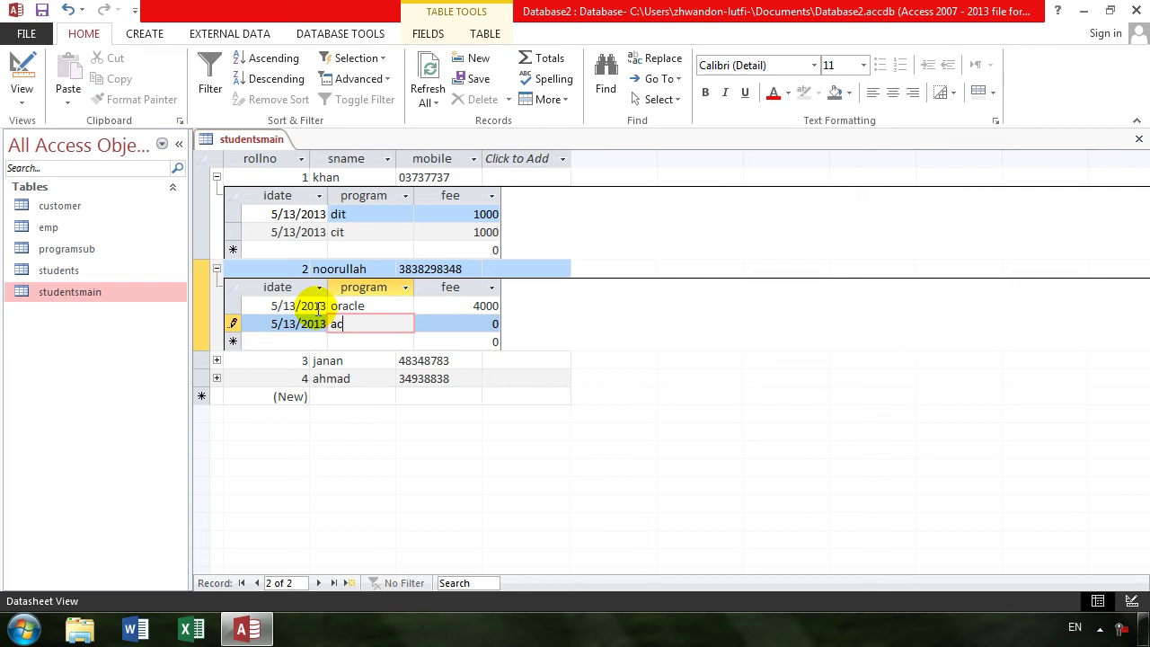
key("Tab")
type("3000")
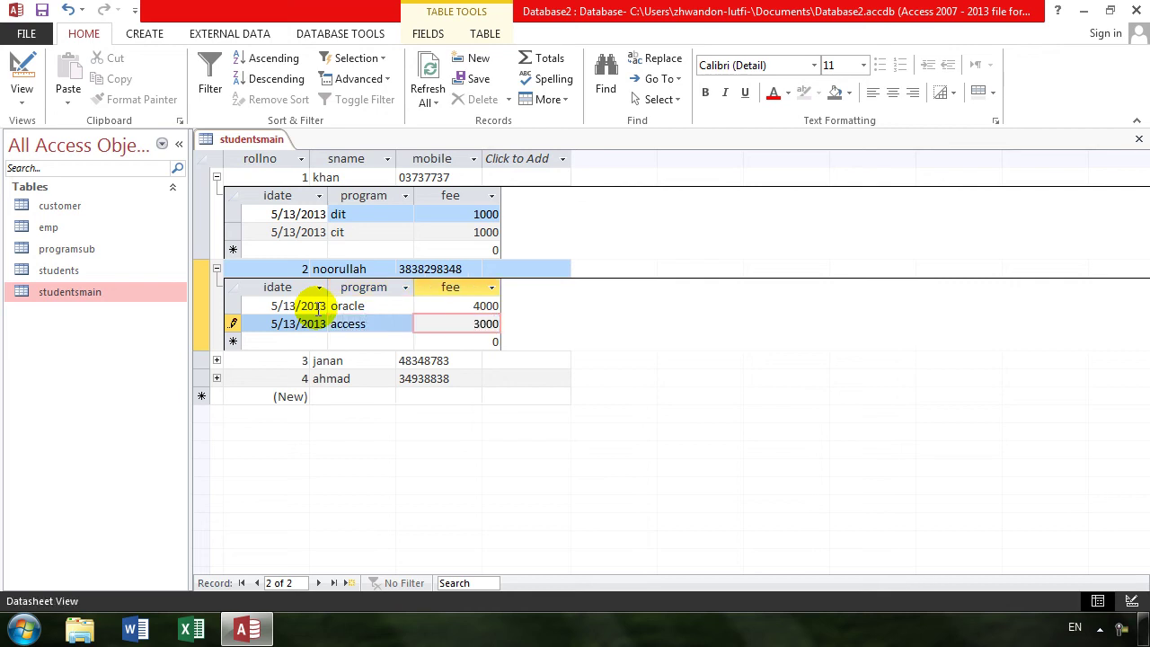
key("Tab")
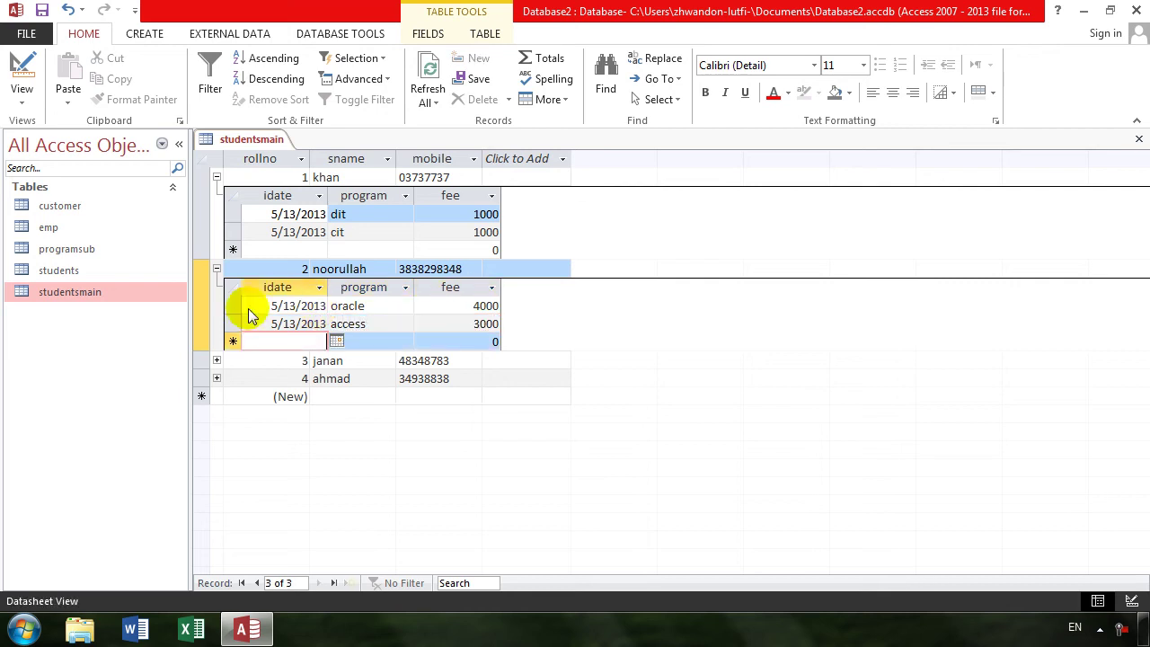
- Recheck student 2's program rows and close the studentsmain table
left_click(217, 268)
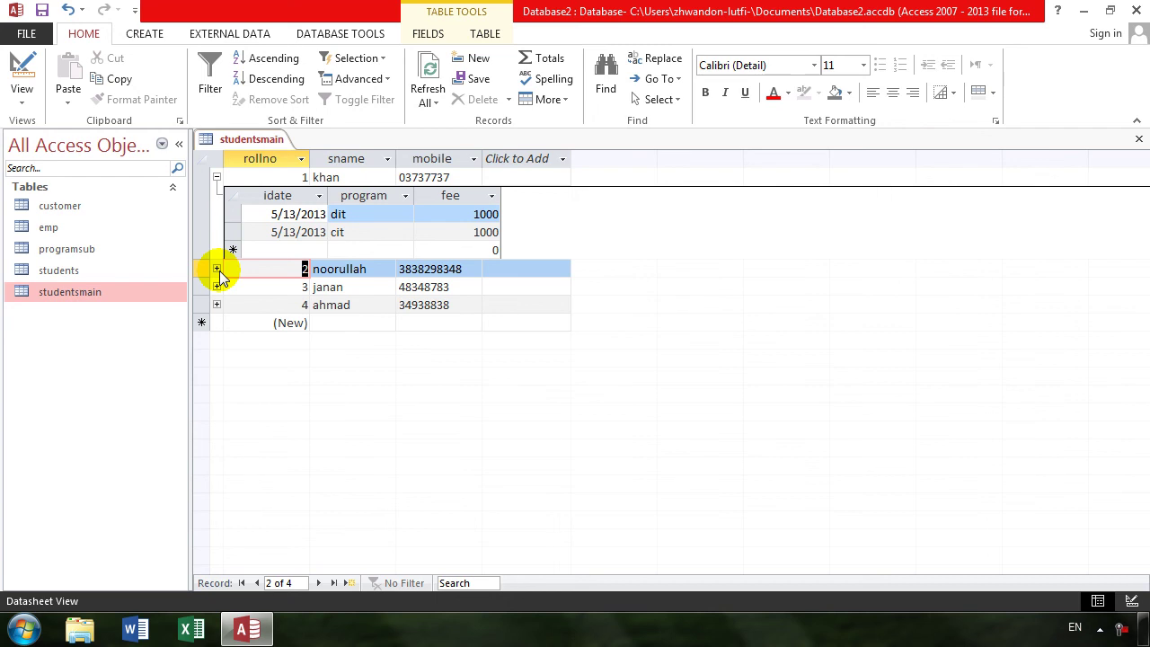
left_click(216, 269)
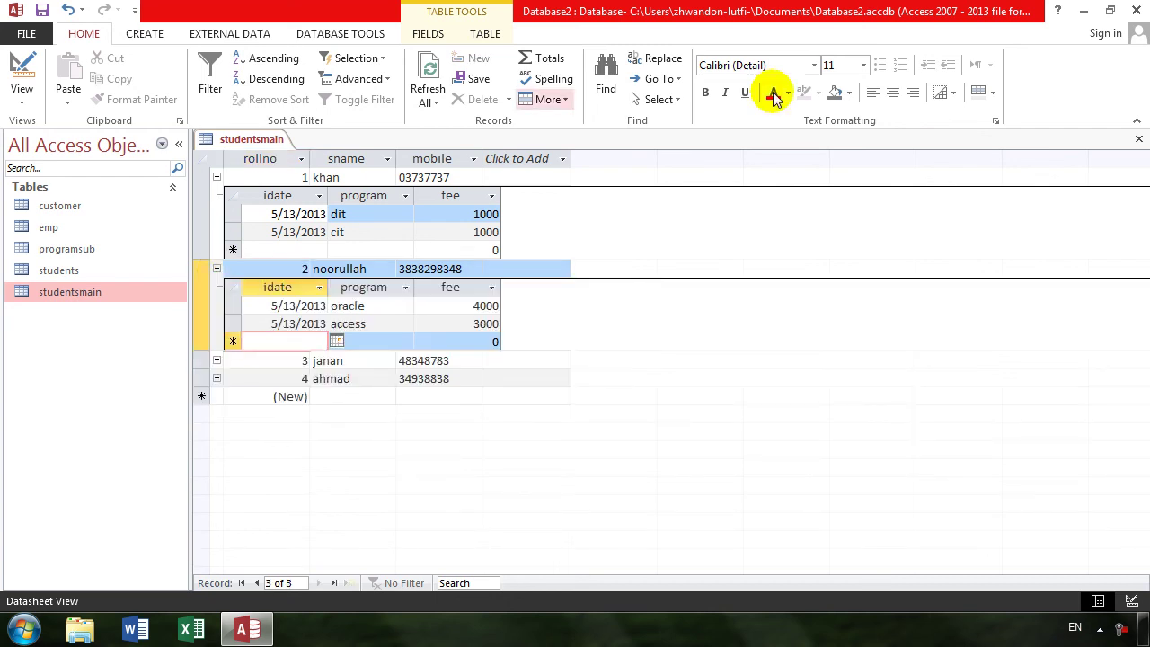
left_click(1137, 142)
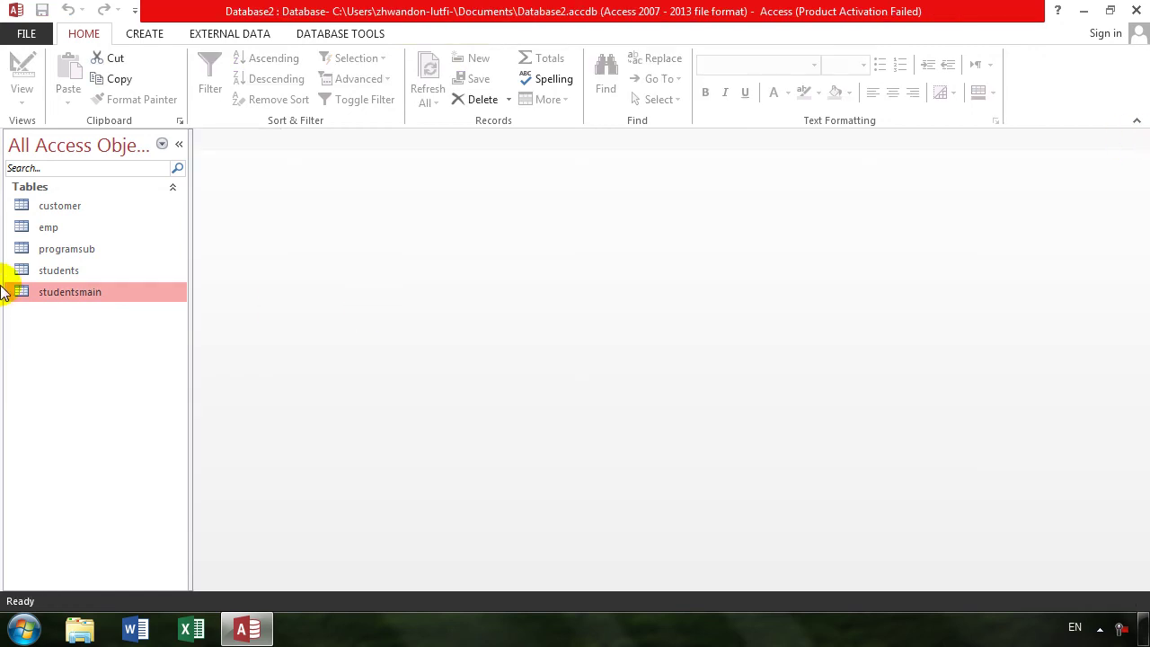
- In studentsmain's Design view, set Subdatasheet Expanded to Yes and Subdatasheet Height to 3", then save
double_click(104, 291)
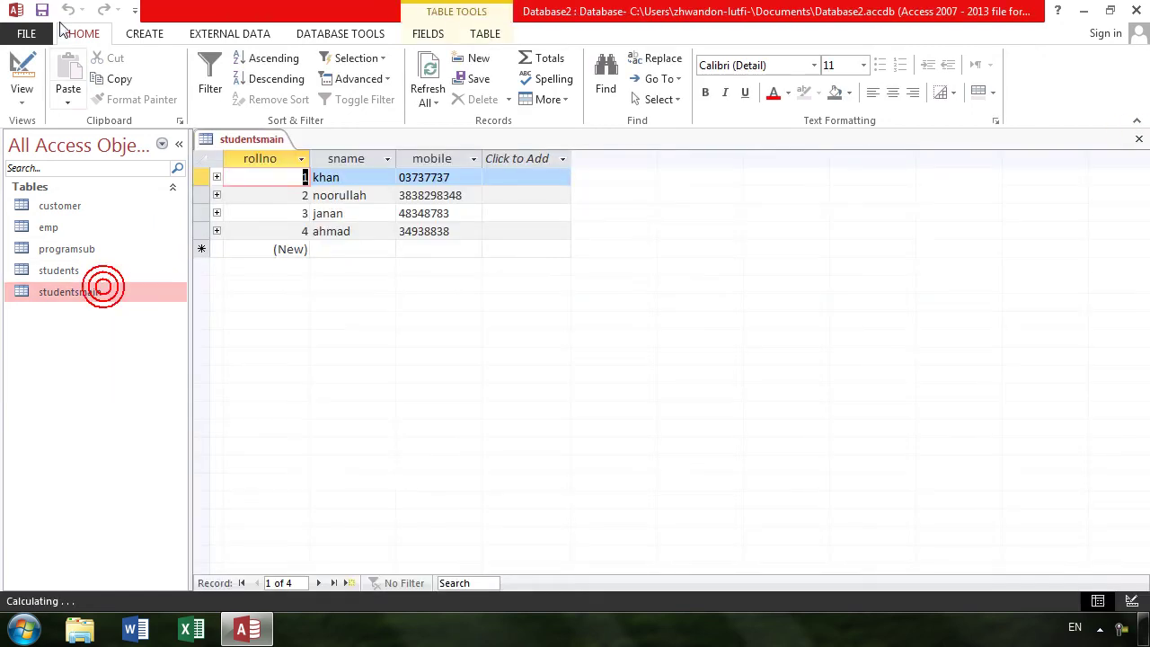
left_click(21, 65)
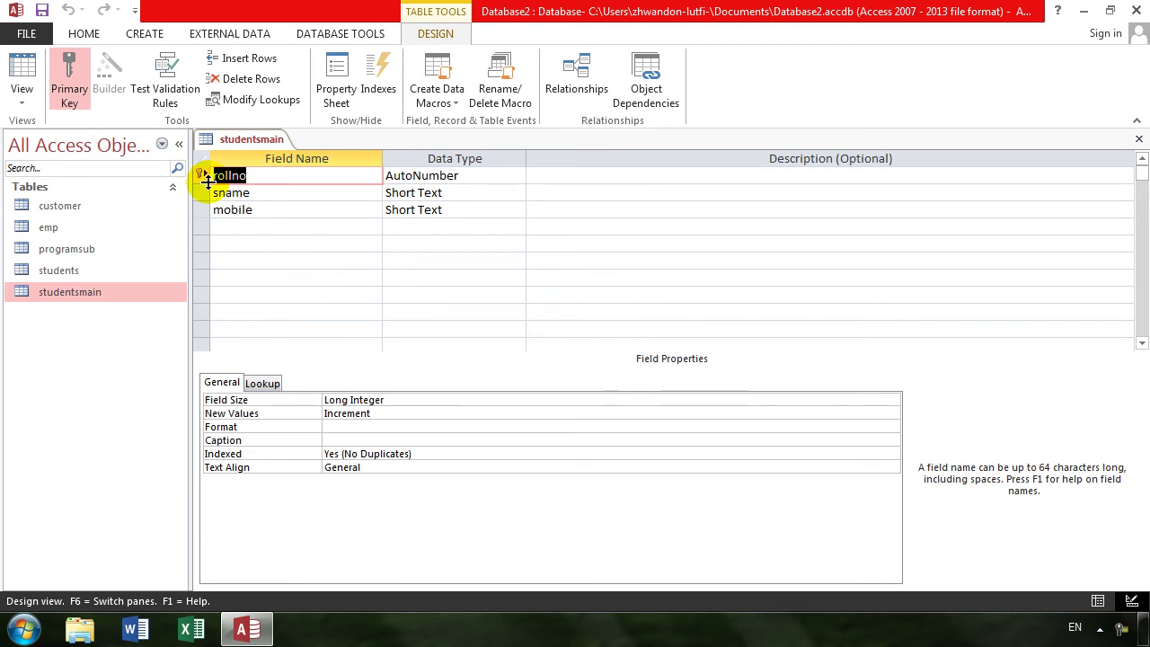
left_click(334, 82)
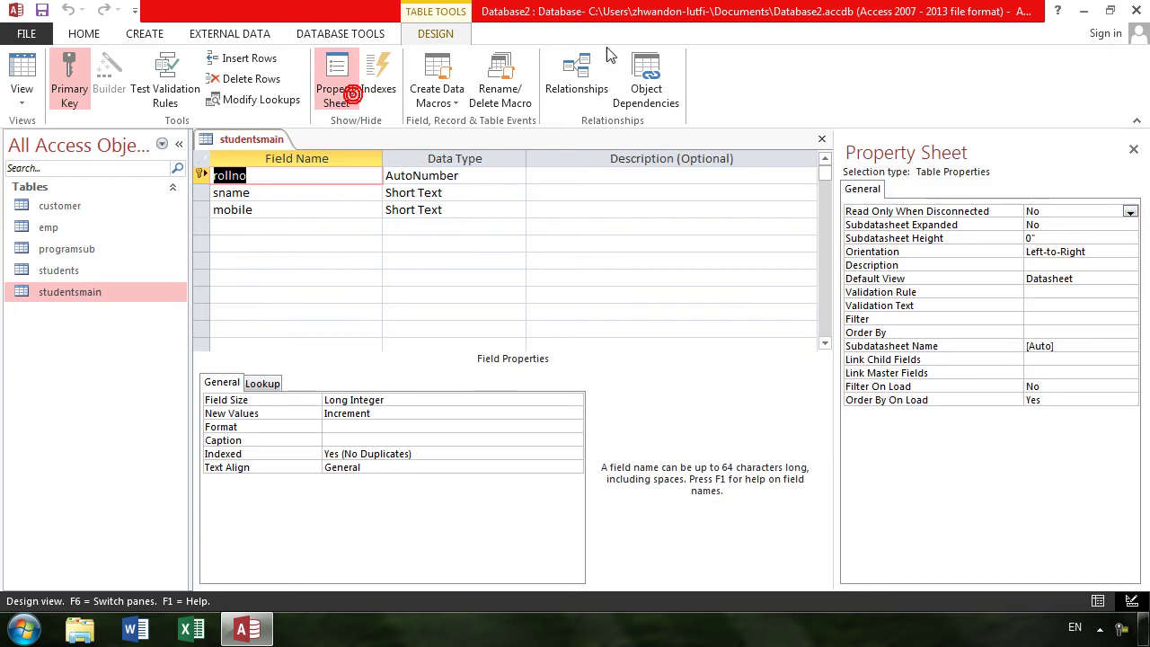
left_click(1048, 226)
double_click(1048, 225)
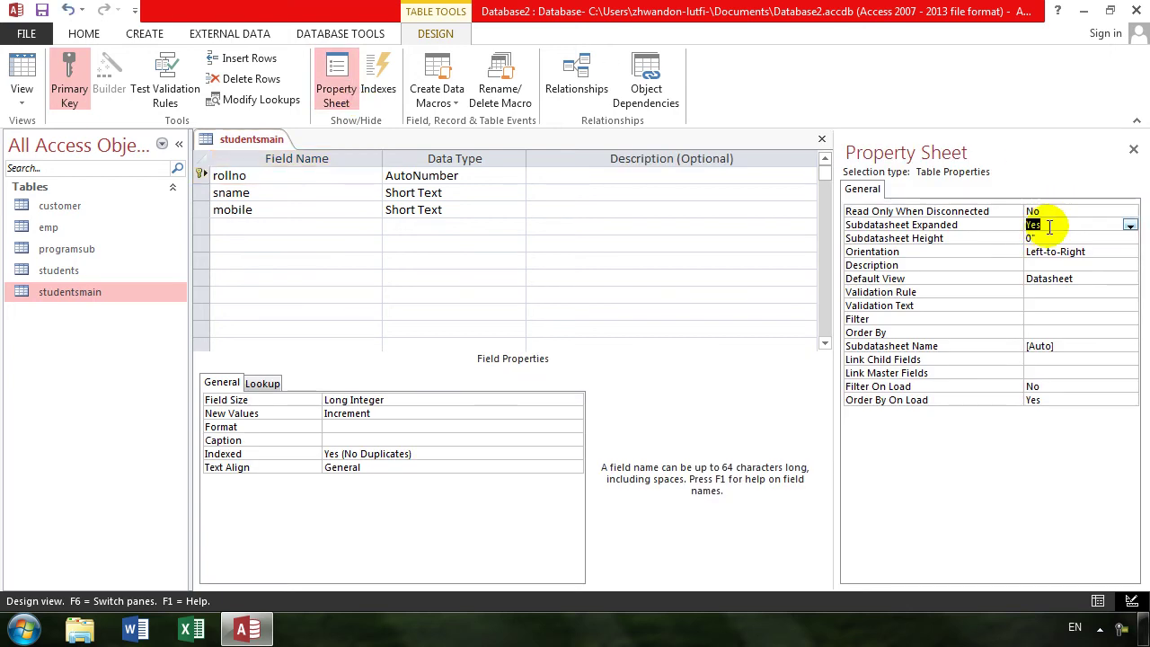
left_click(1042, 238)
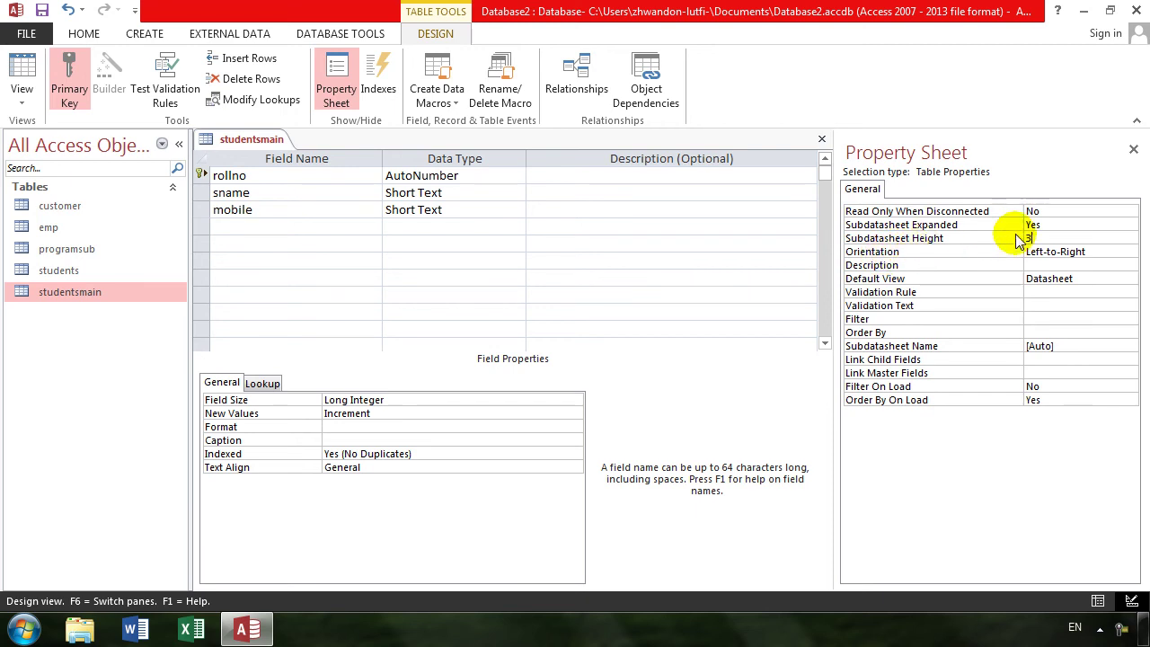
key("Return")
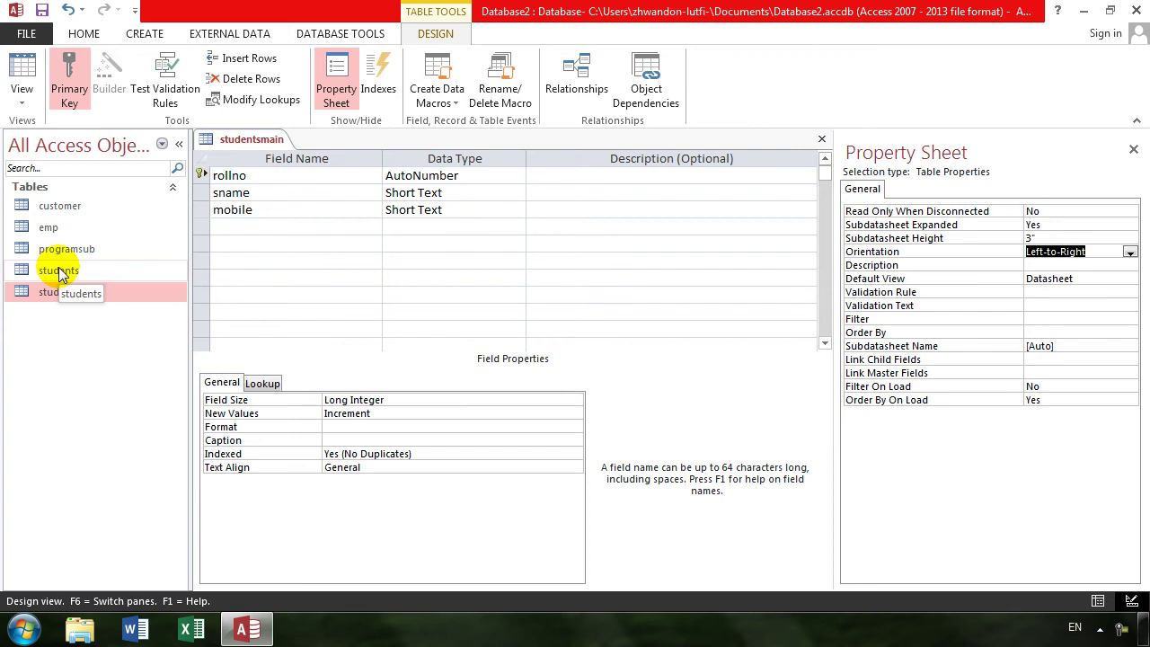
left_click(20, 88)
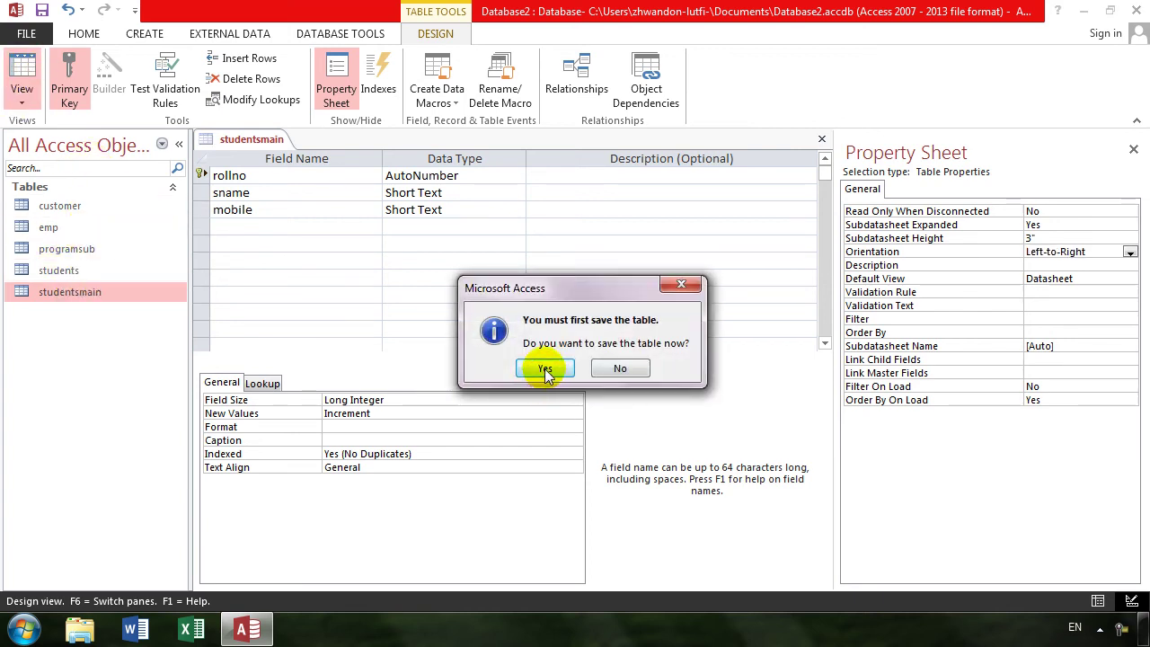
left_click(546, 371)
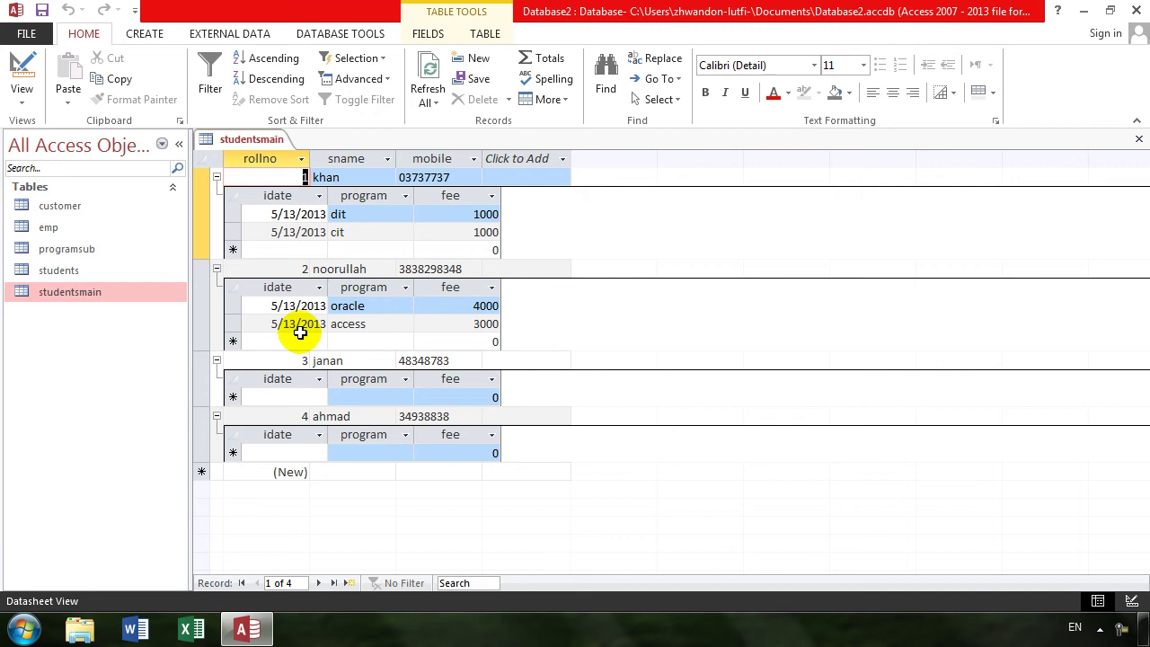
- Back in Design view, set Subdatasheet Expanded to No and clear the Subdatasheet Height
left_click(22, 73)
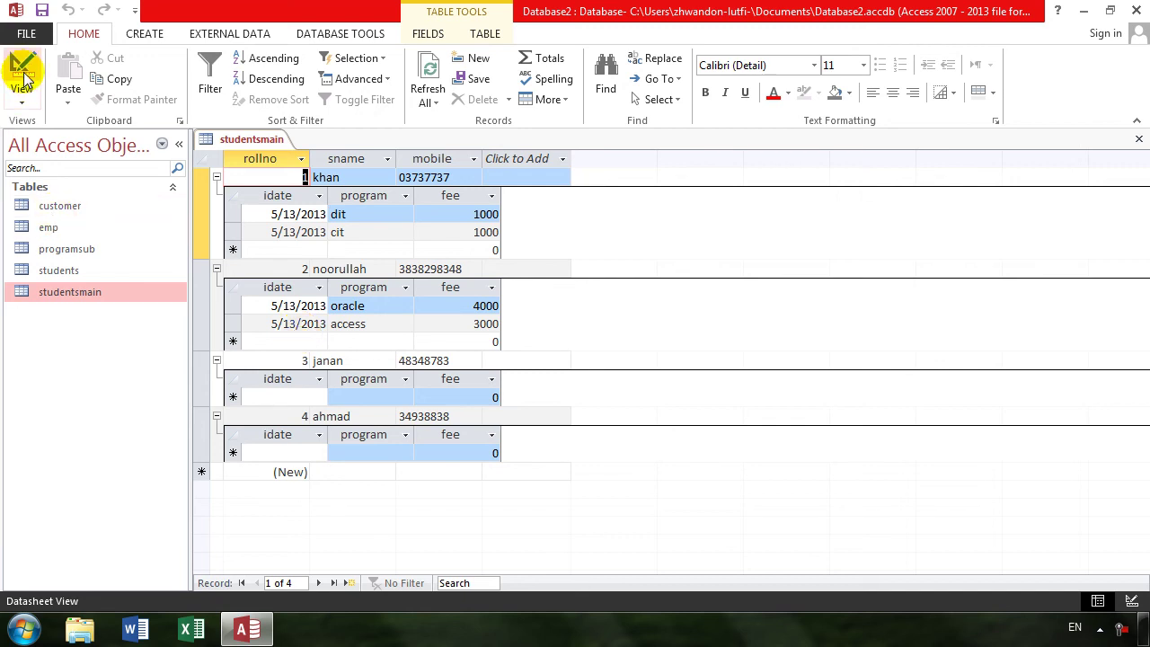
double_click(1047, 225)
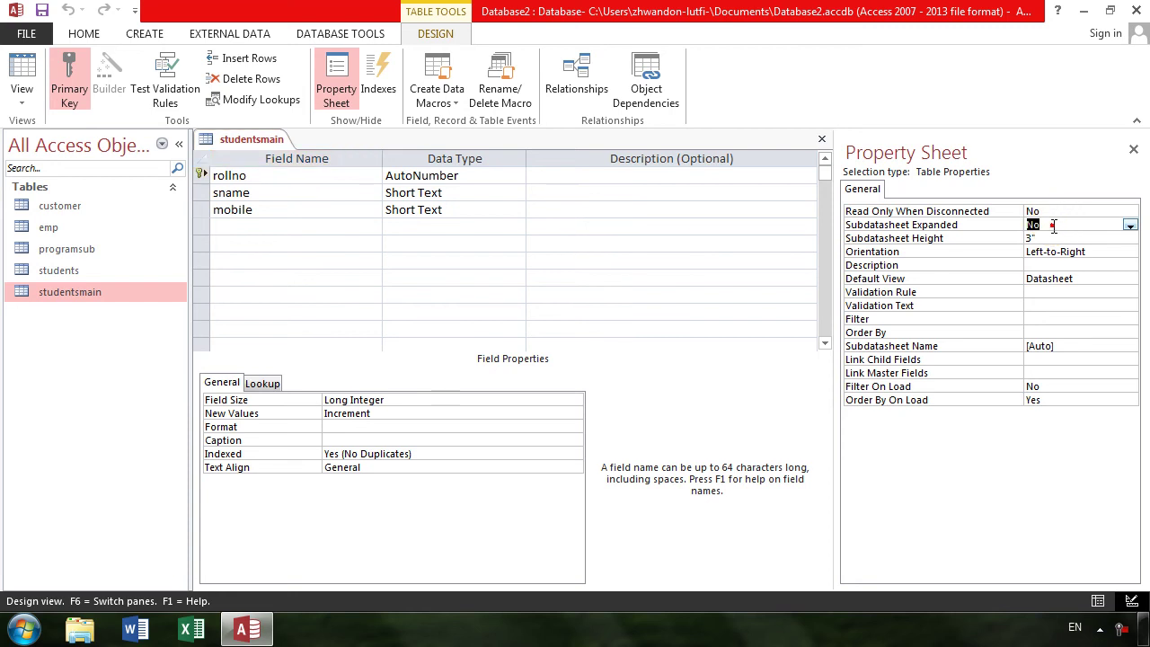
left_click(916, 242)
key("Delete")
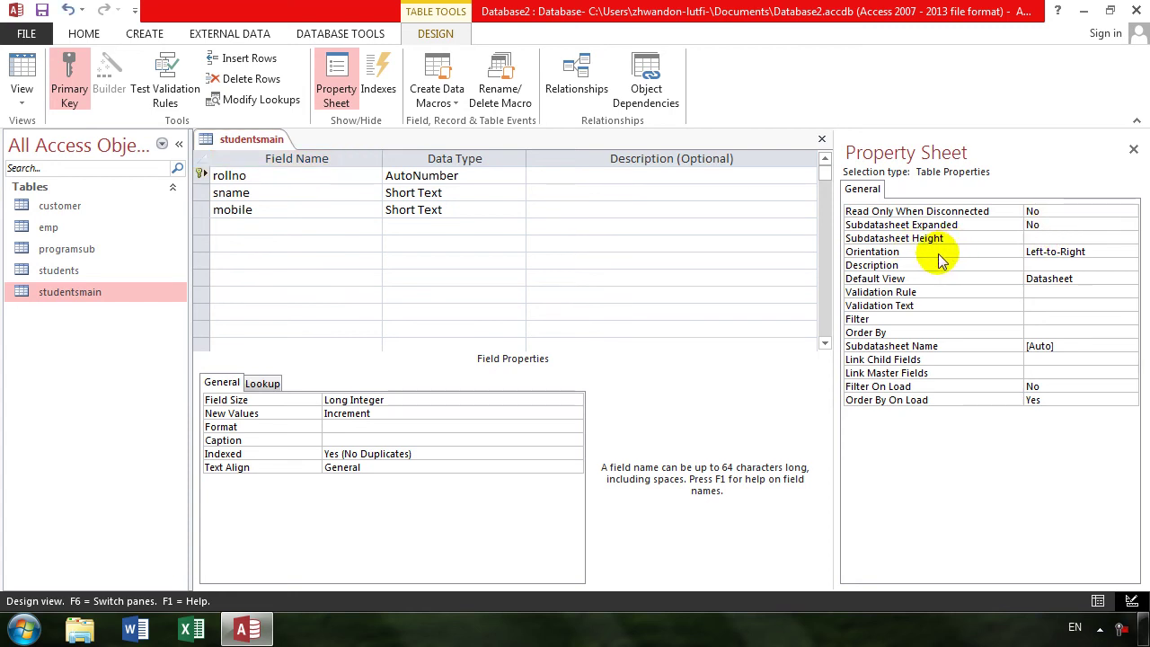
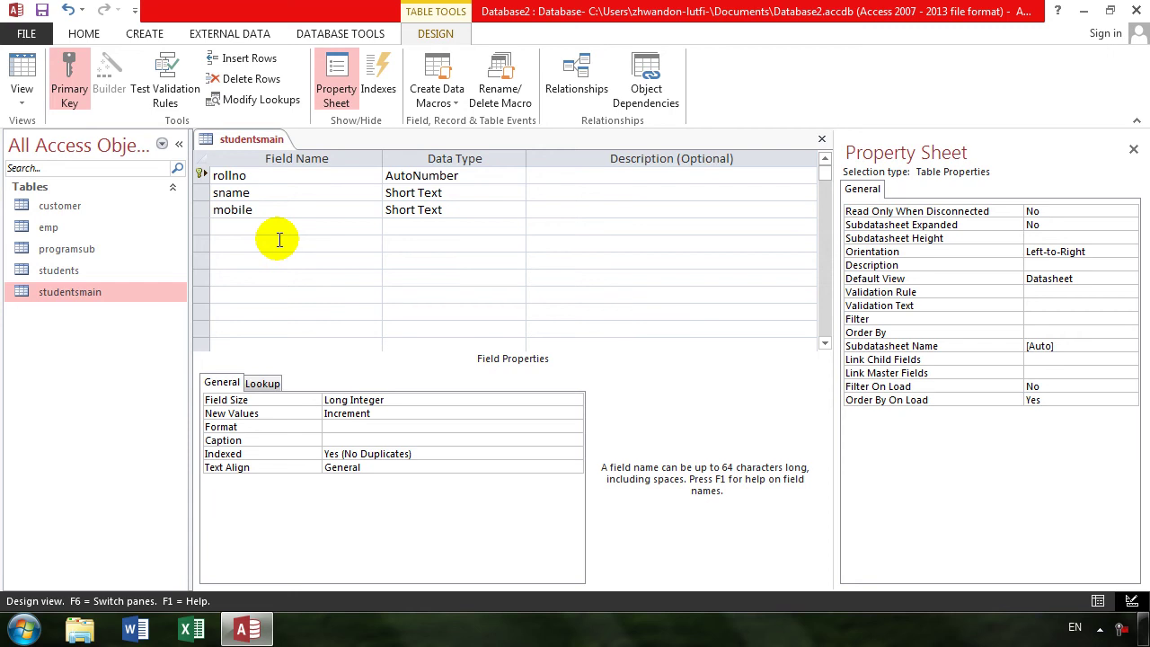
- Caption the rollno field 'شماره', save, and check the studentsmain datasheet heading
left_click(335, 440)
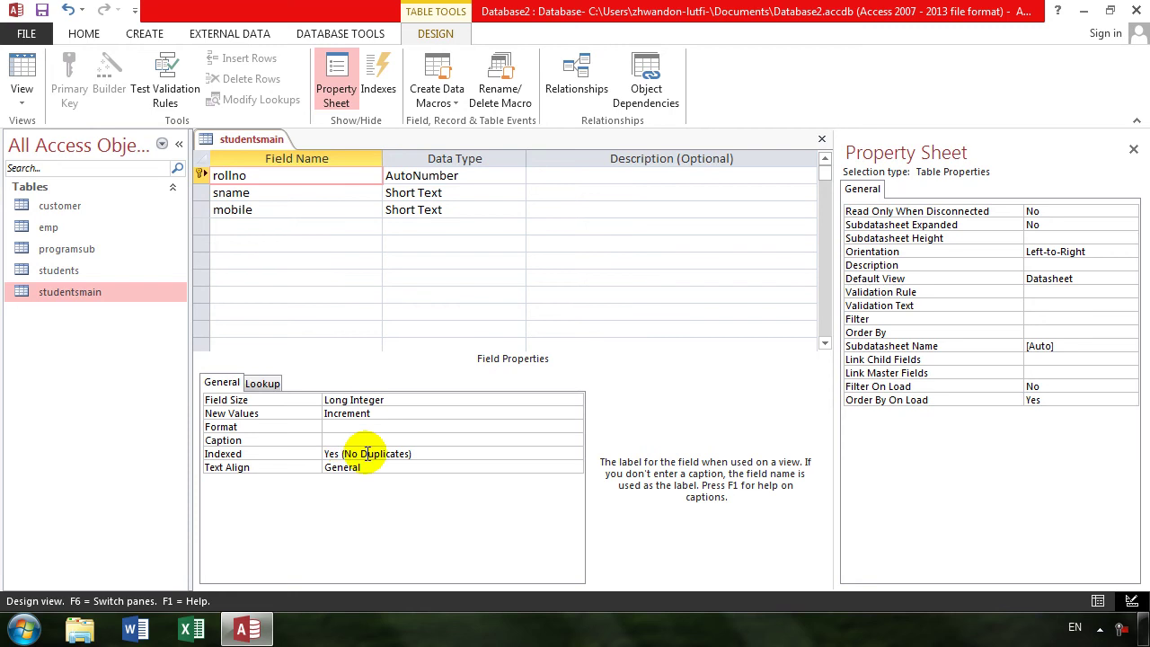
key("alt+shift")
type("شماره")
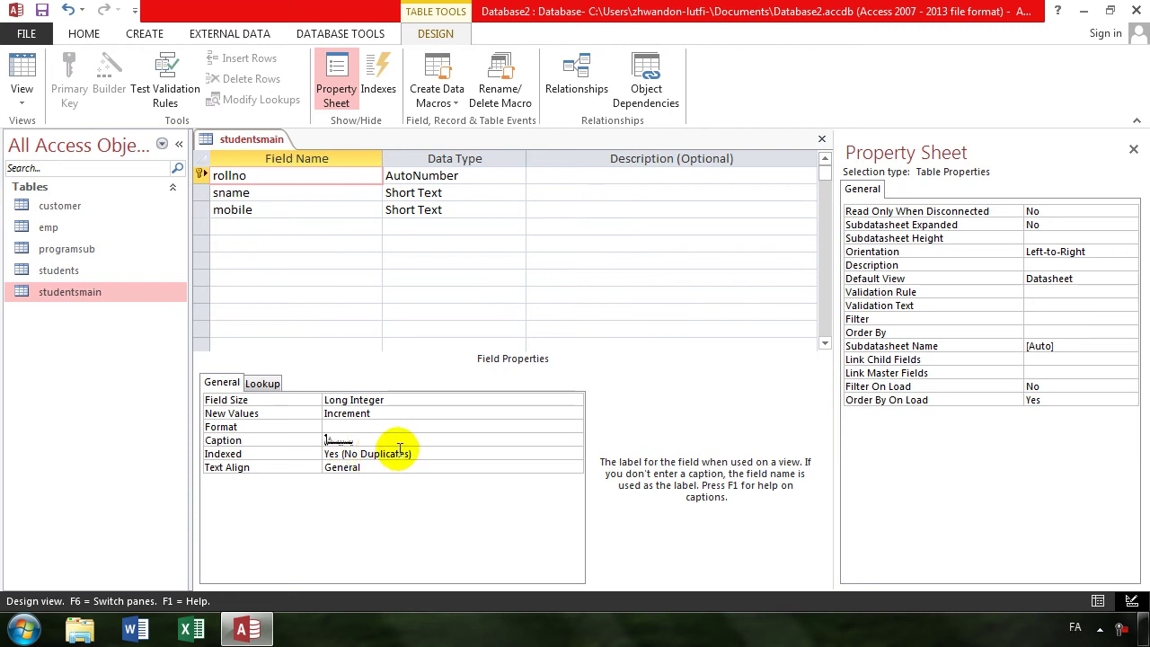
left_click(22, 70)
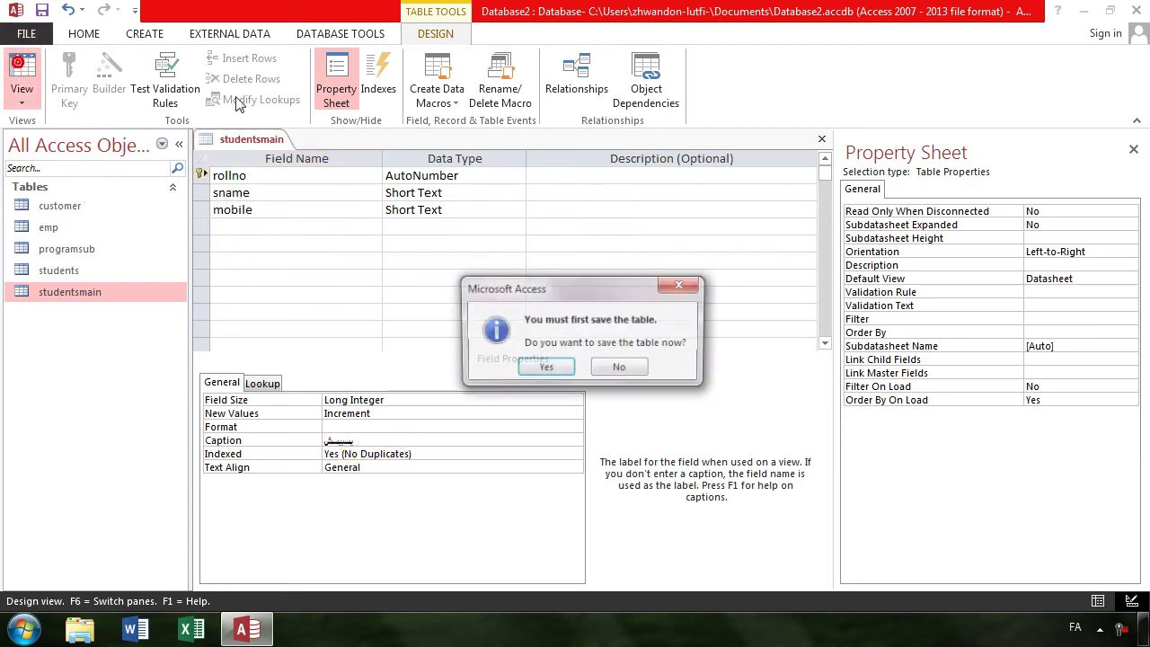
left_click(546, 368)
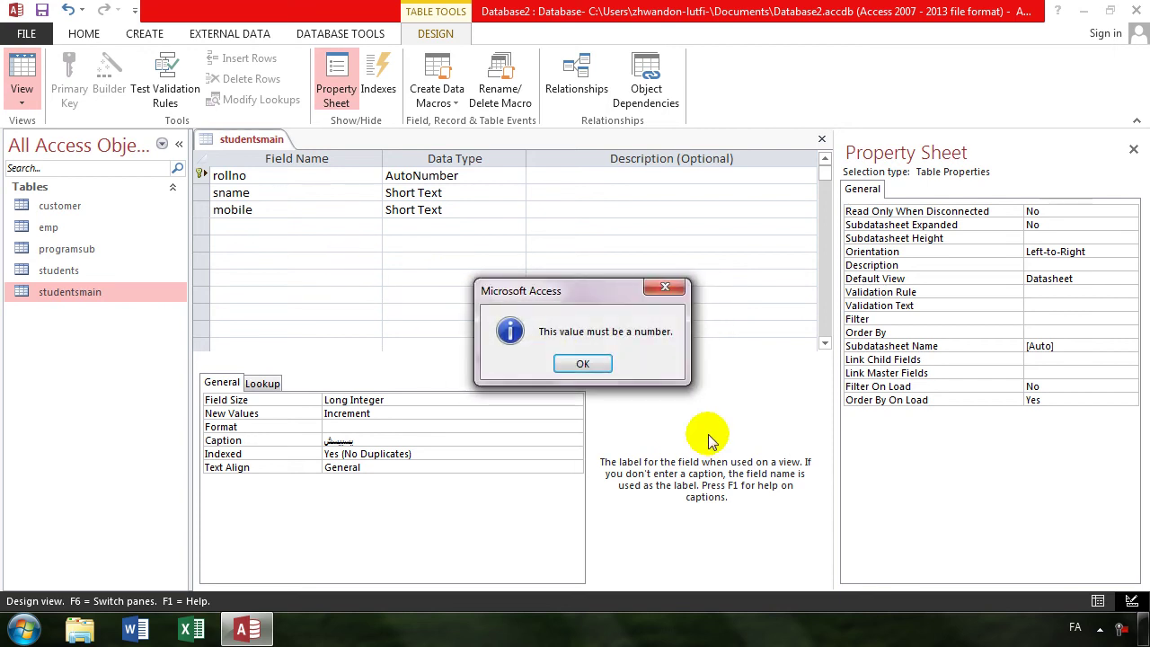
left_click(575, 364)
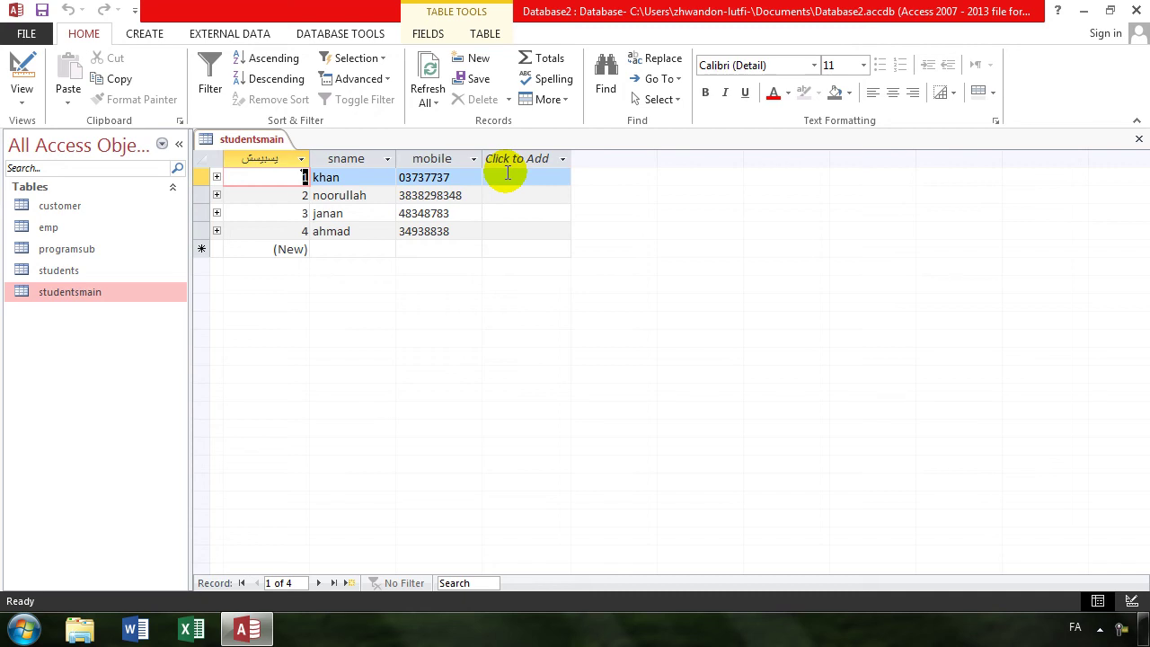
left_click(21, 68)
- Flip studentsmain's Orientation property to Right-to-Left, save the change, and close the table
left_click(1100, 252)
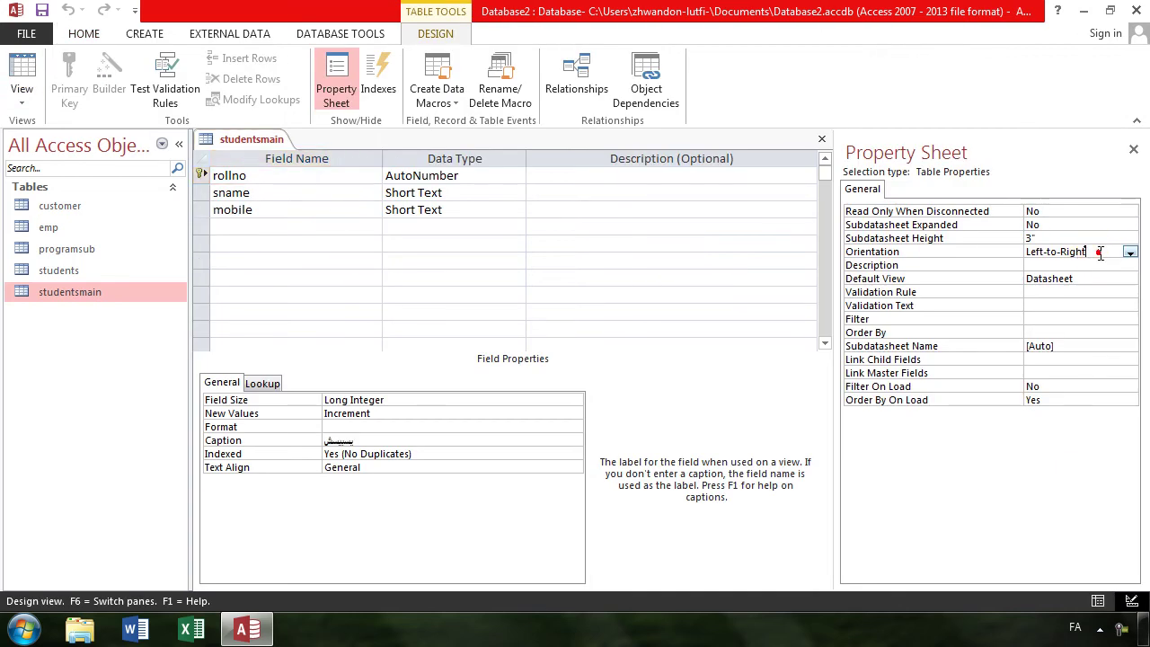
double_click(1100, 253)
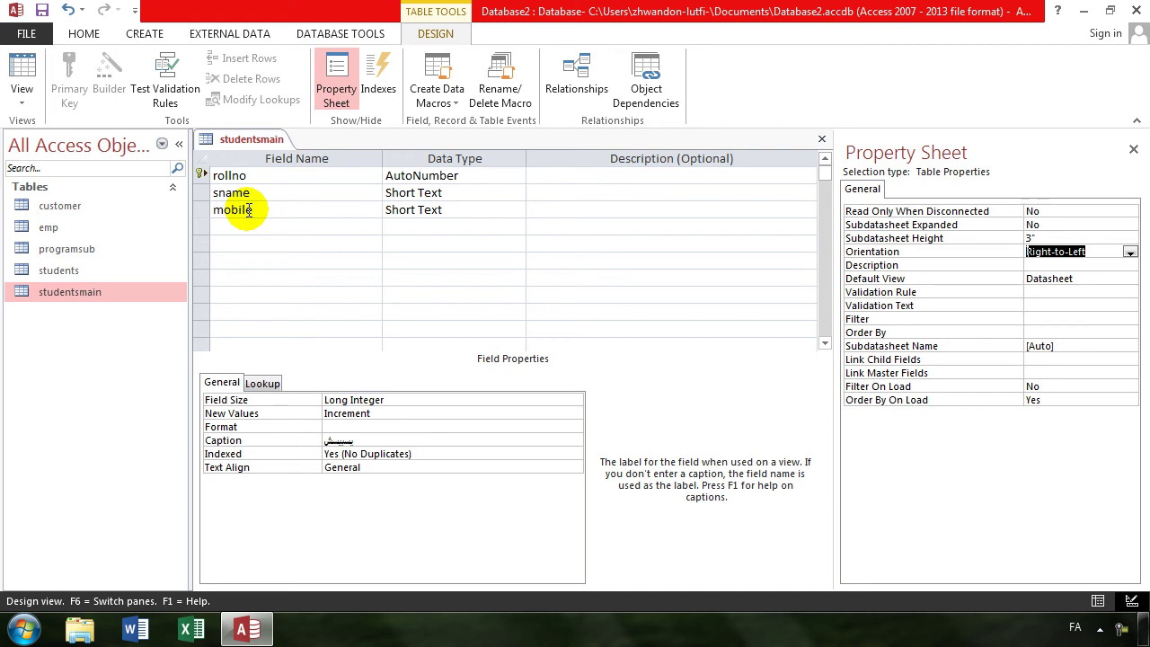
left_click(21, 88)
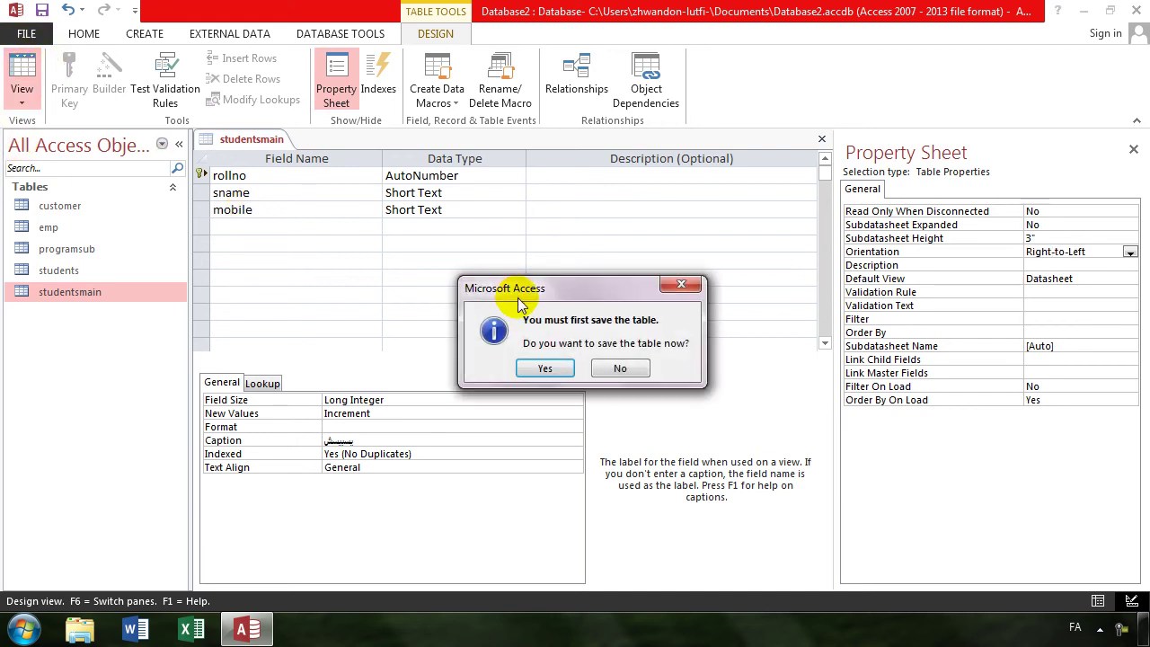
key("Return")
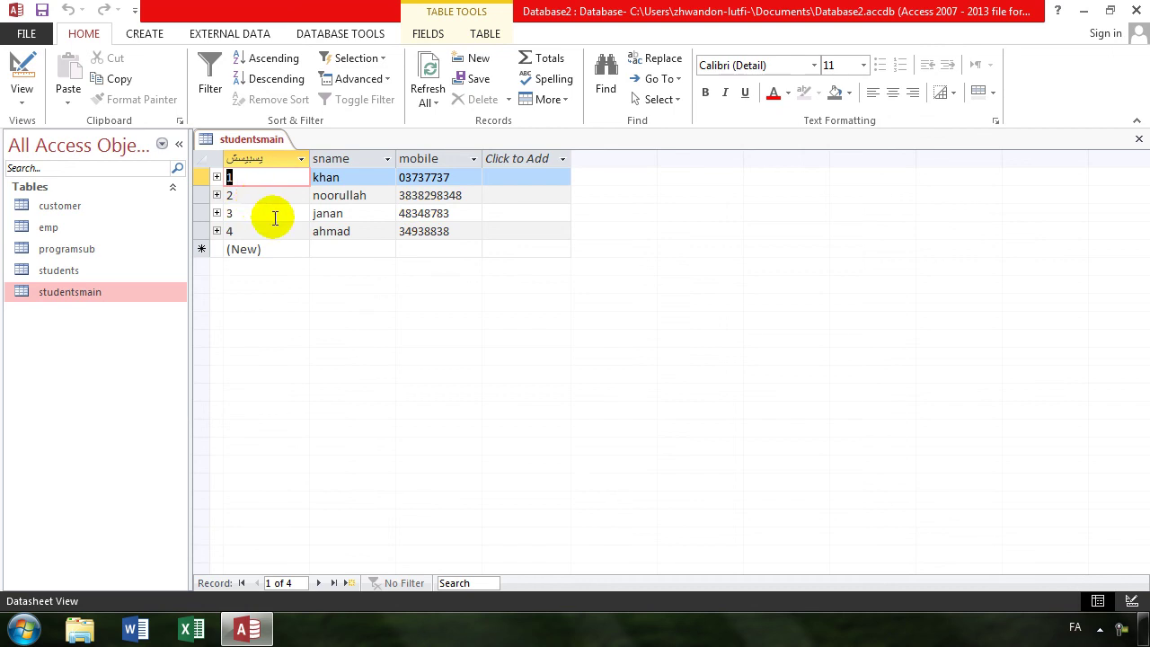
left_click(1140, 139)
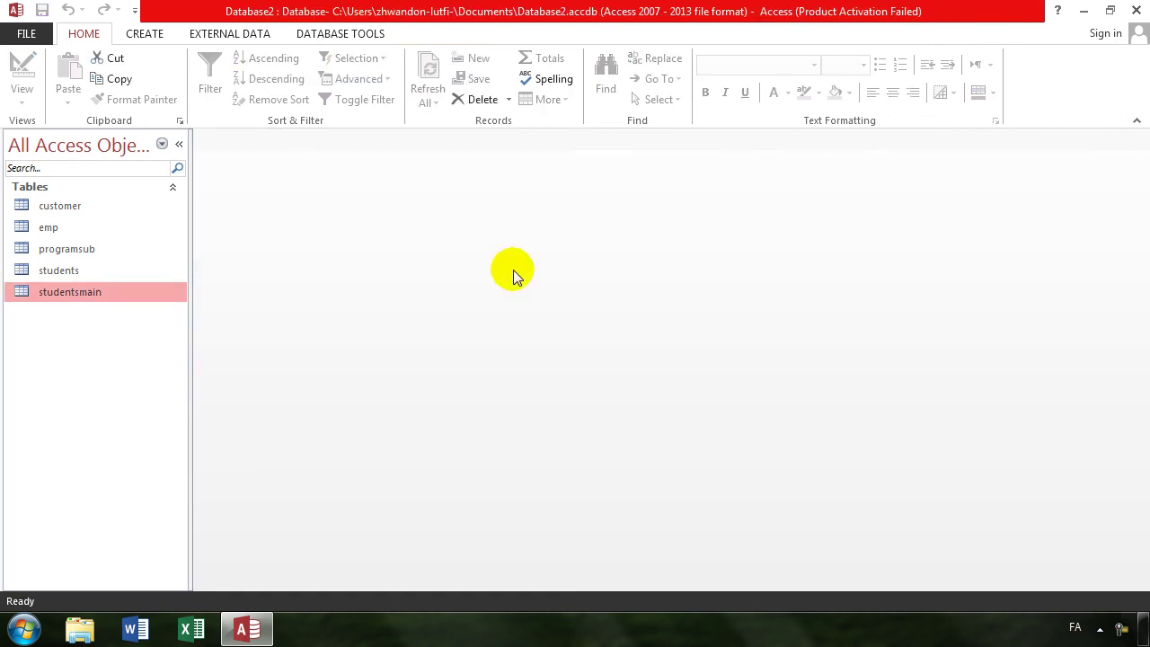
- Delete the students, programsub, emp, customer and studentsmain tables, then start a new table design
left_click(58, 272, "shift")
left_click(61, 249, "shift")
left_click(53, 229, "shift")
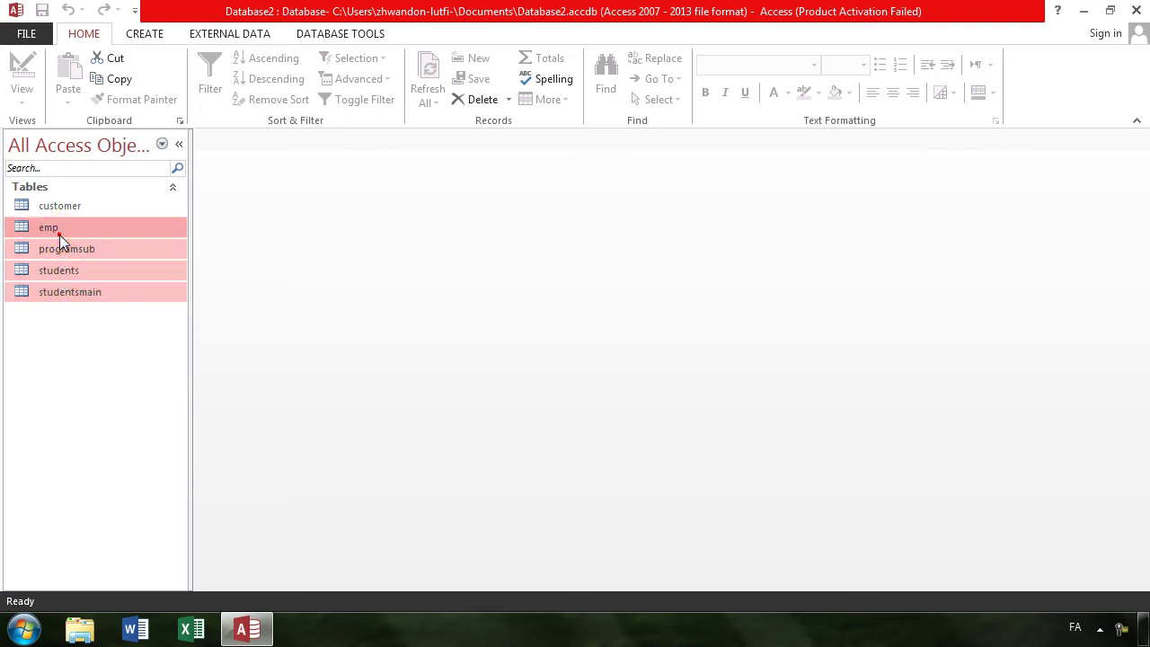
left_click(55, 206, "shift")
right_click(56, 210)
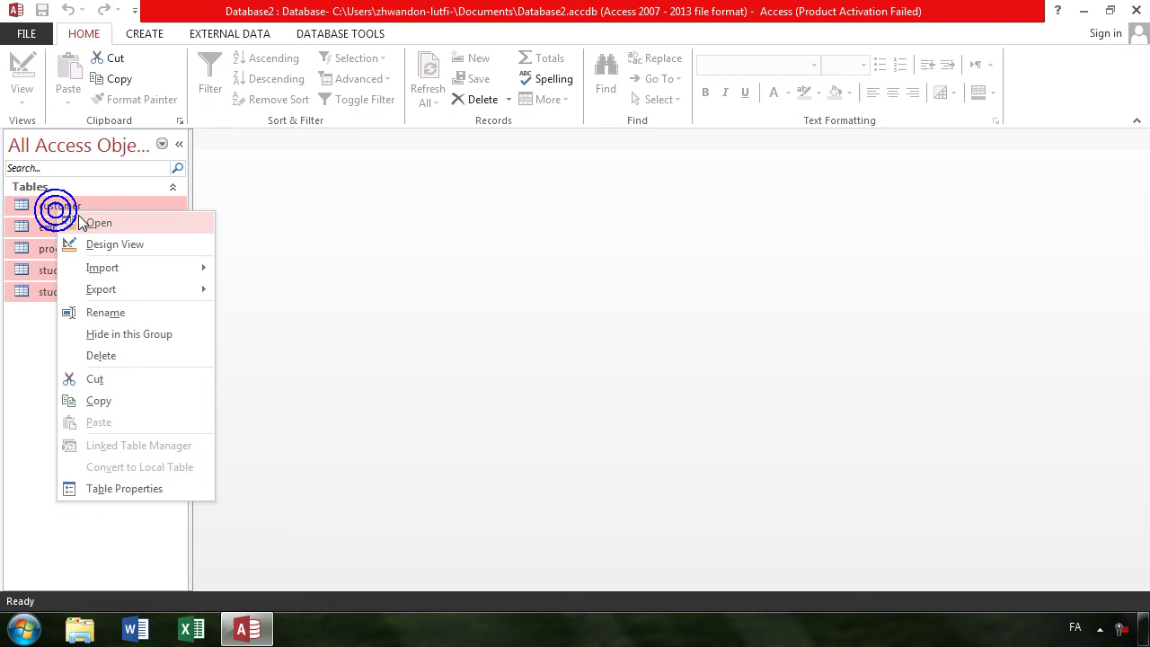
left_click(121, 360)
key("y")
key("Return")
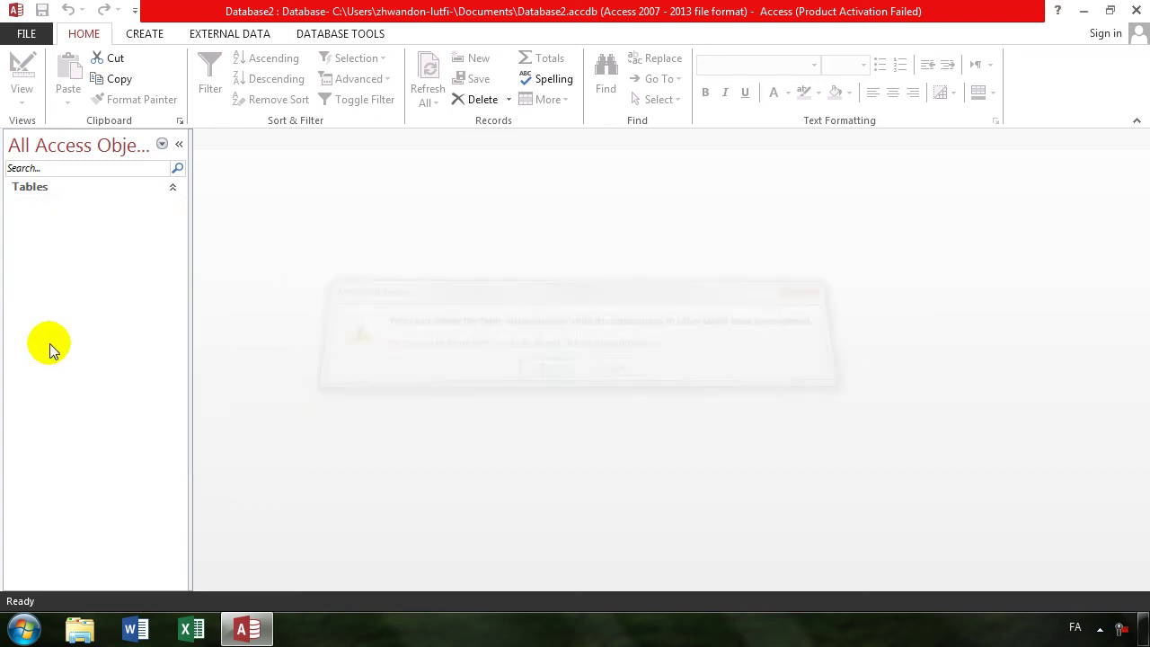
left_click(139, 41)
left_click(127, 74)
- Add fields ename and job, plus salarty as a Number field, to the new table
type("تشر")
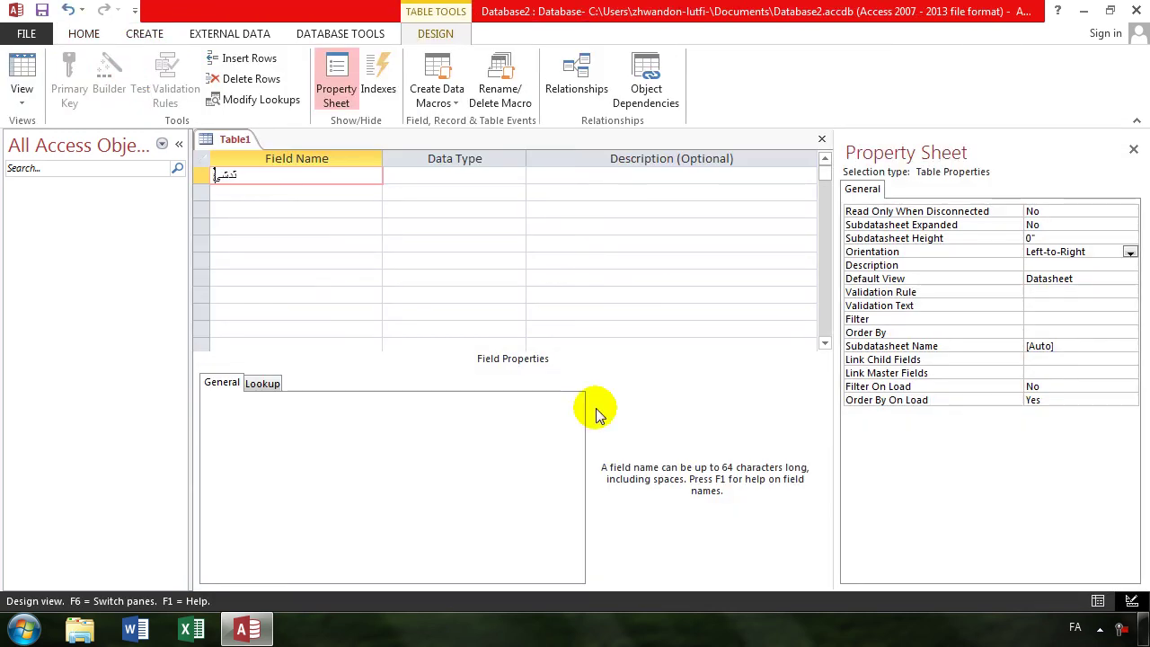
key("alt+shift")
type("ename")
key("Tab")
key("Tab")
key("Tab")
type("job")
key("Tab")
key("Tab")
key("Tab")
type("salarty")
key("Tab")
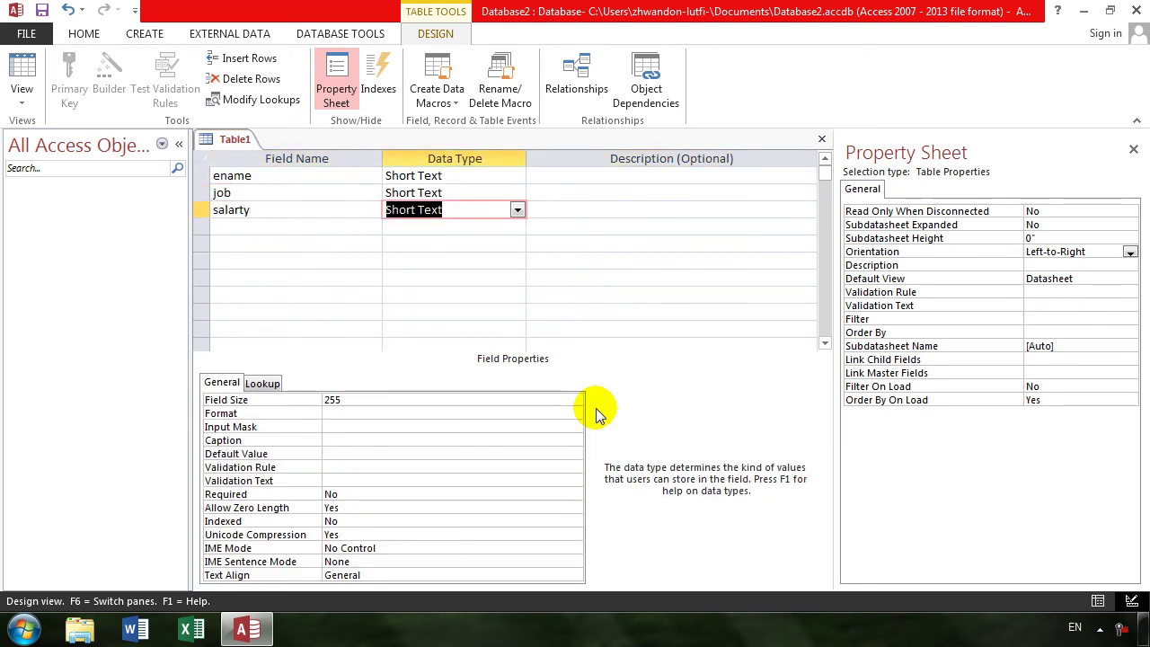
type("n")
key("Return")
key("Return")
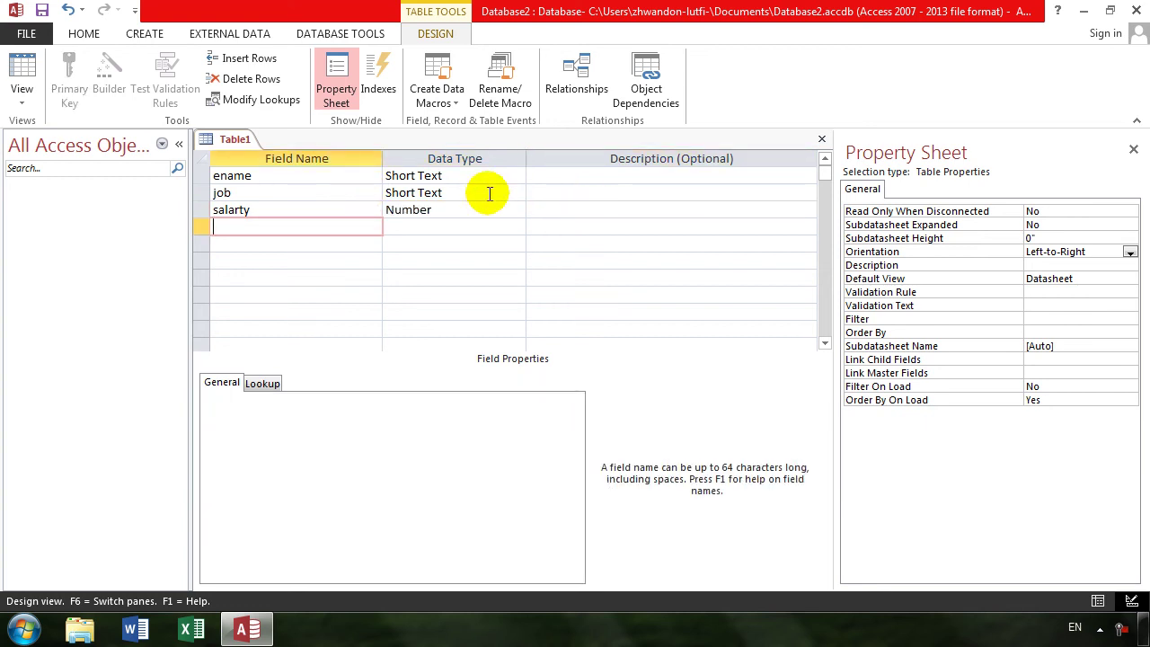
- Set Right-to-Left orientation, save the table as emp, and let Access add a primary key
left_click(1085, 252)
double_click(1085, 252)
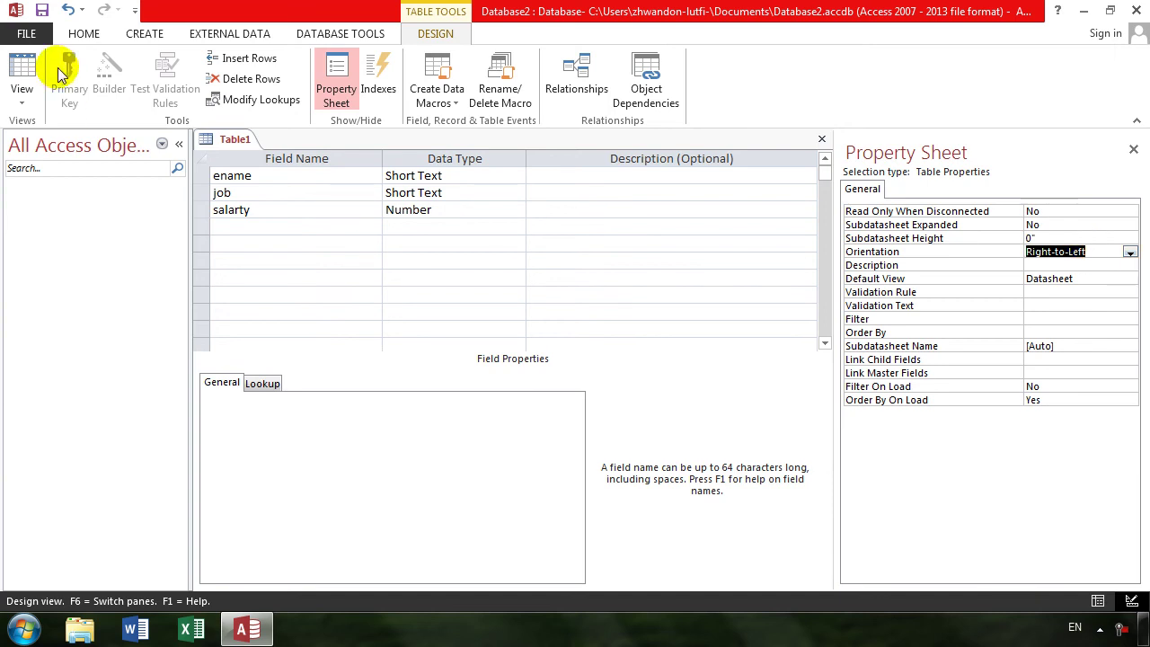
left_click(23, 72)
key("Return")
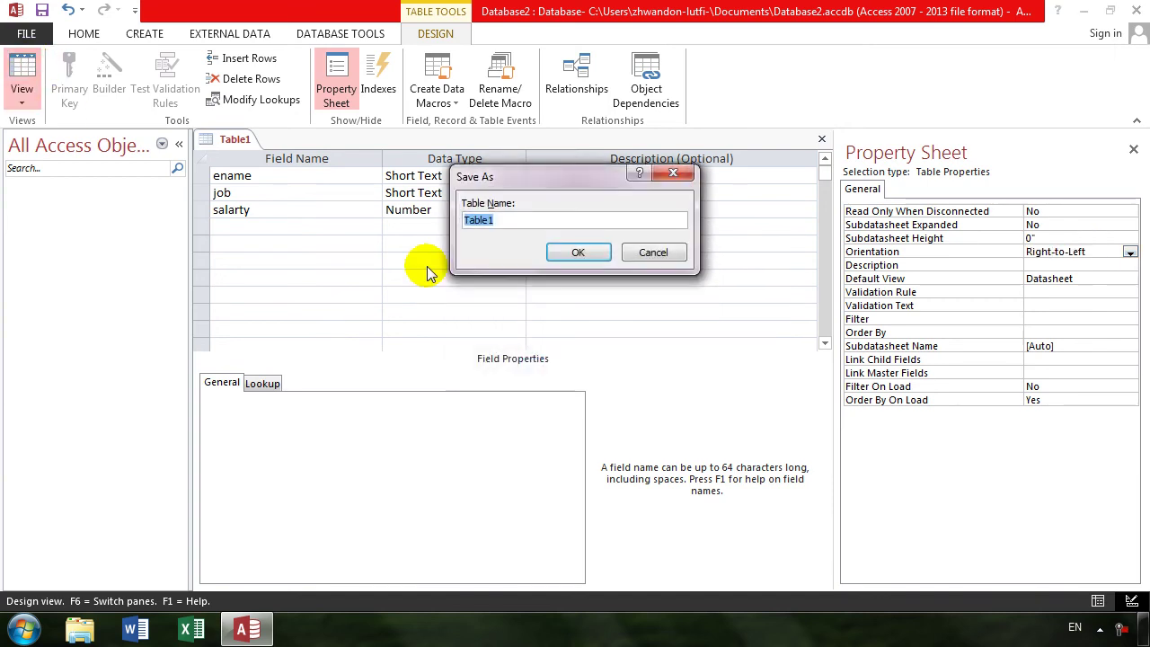
type("emp")
key("Return")
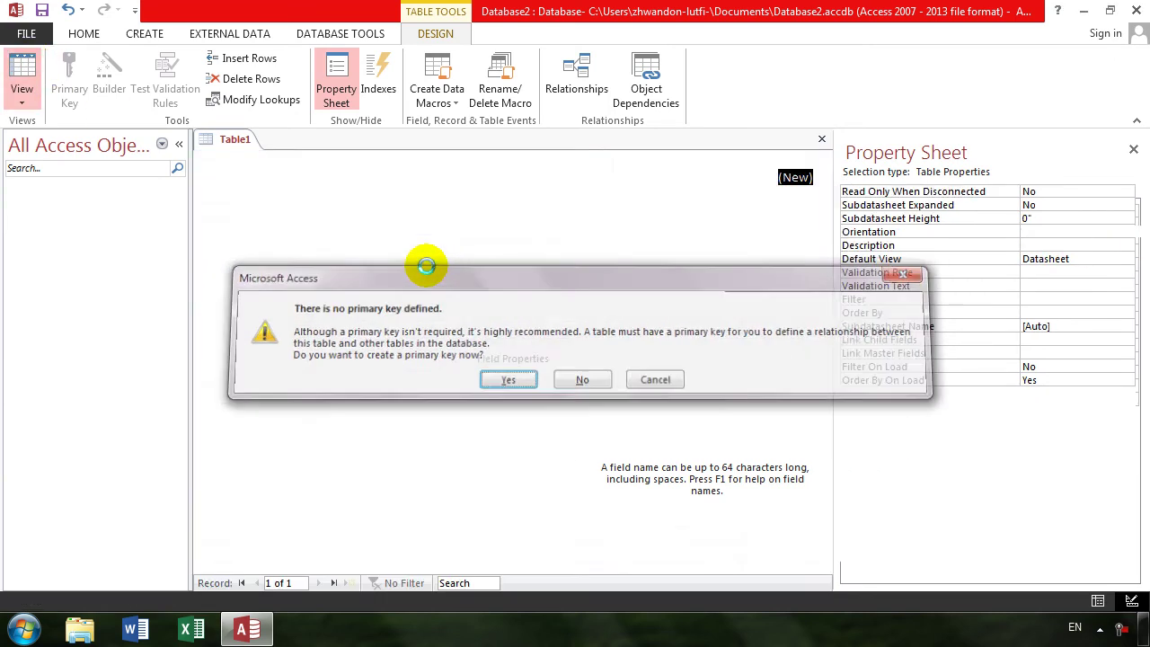
key("Return")
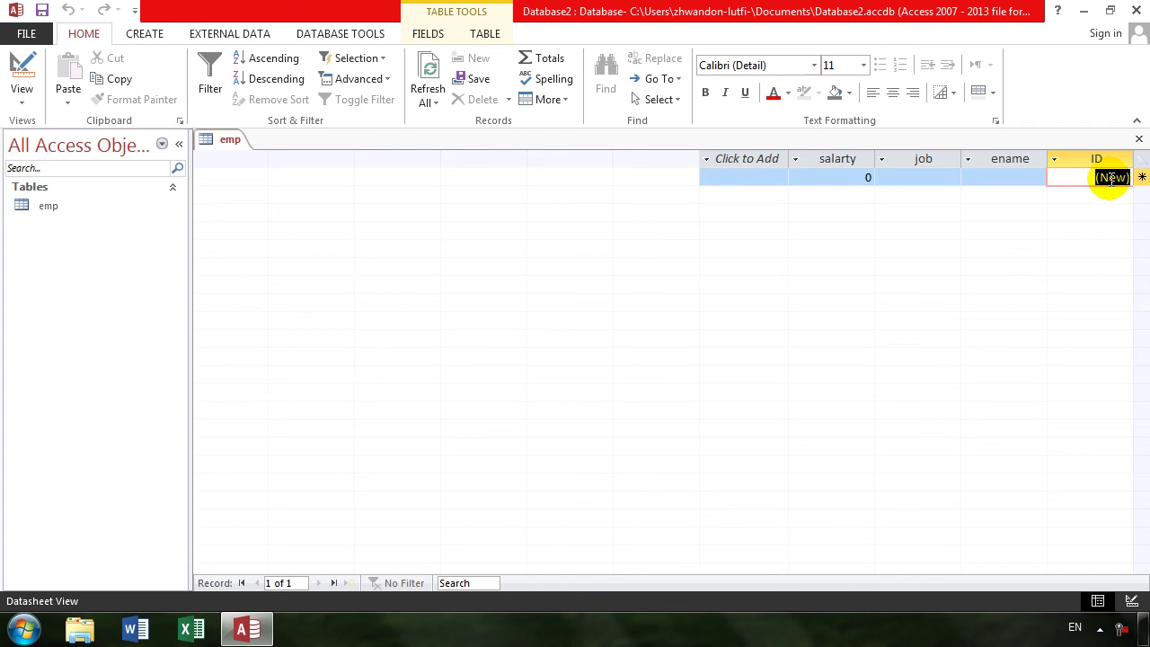
- Set emp's orientation back to Left-to-Right and save it
left_click(18, 72)
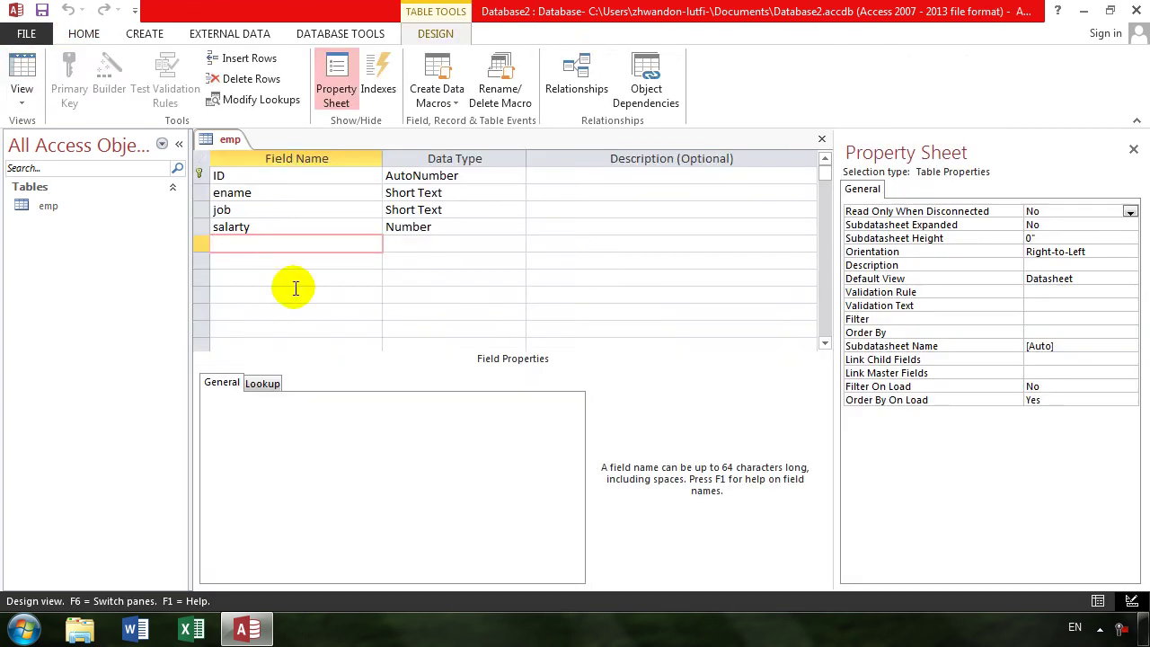
double_click(1112, 251)
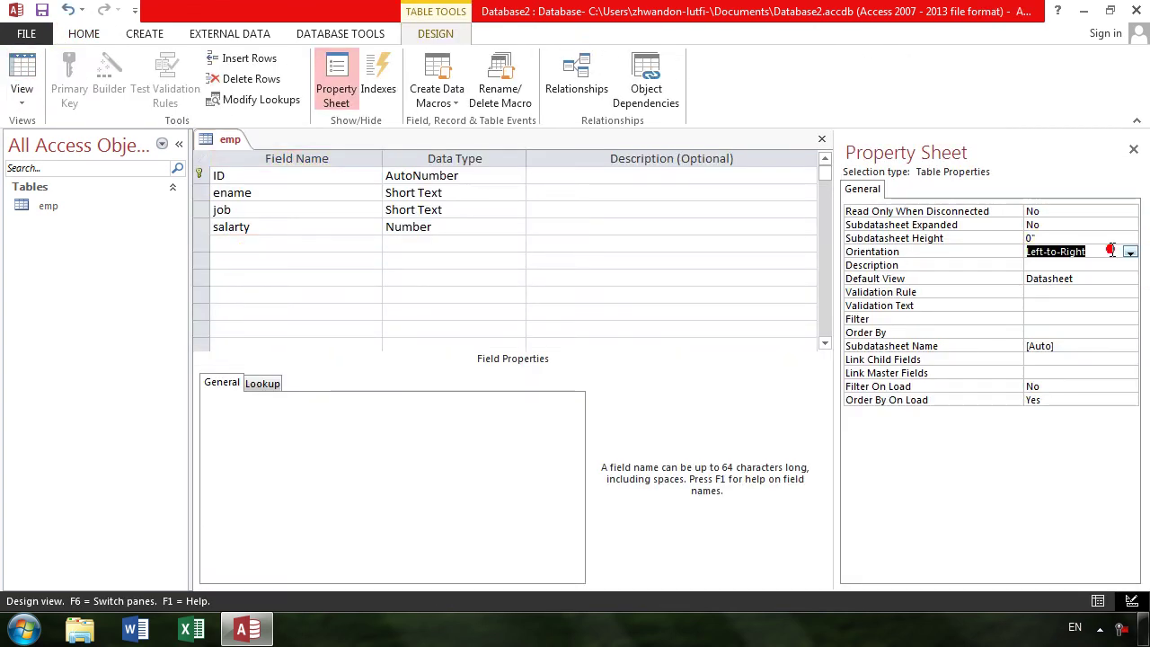
left_click(38, 67)
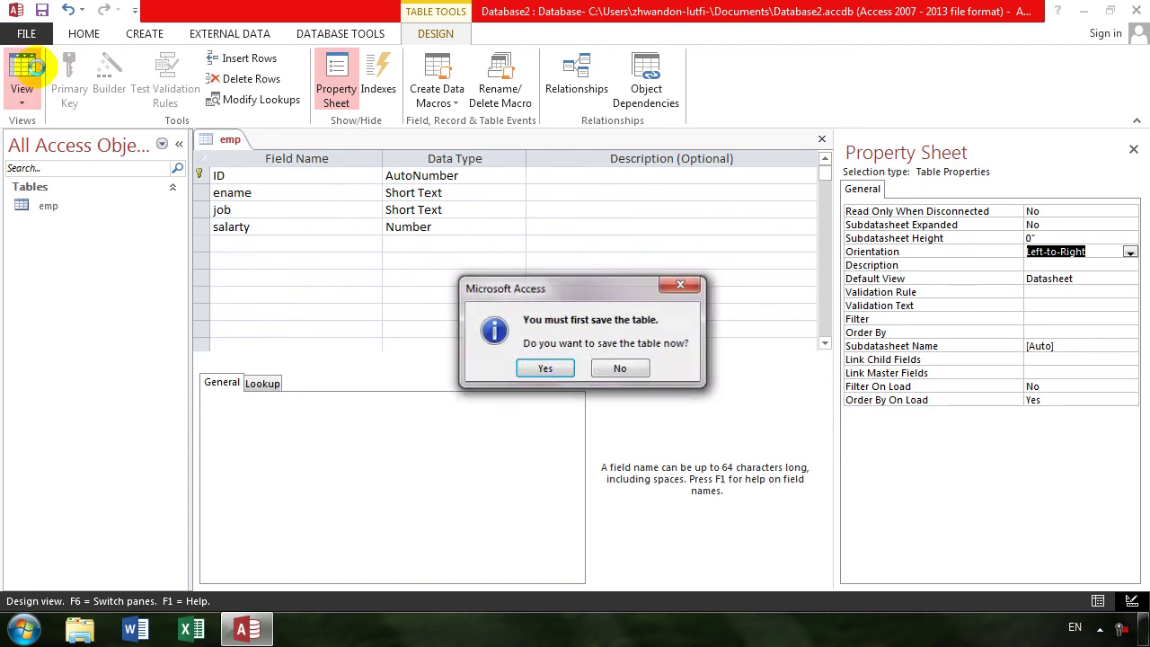
key("Return")
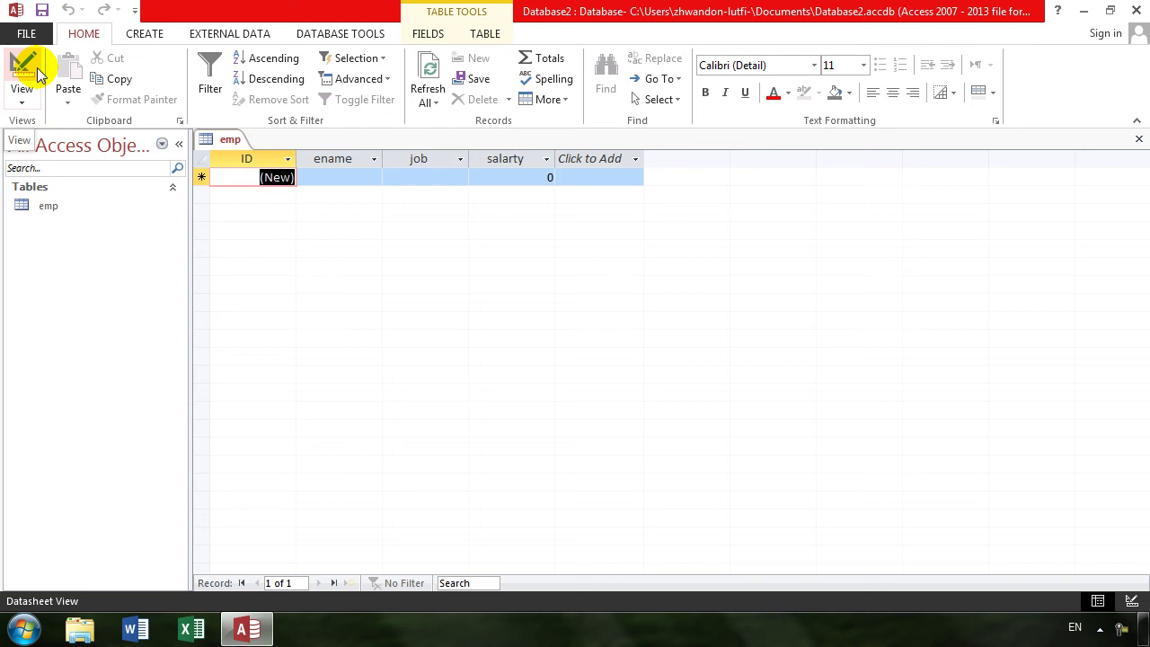
left_click(37, 67)
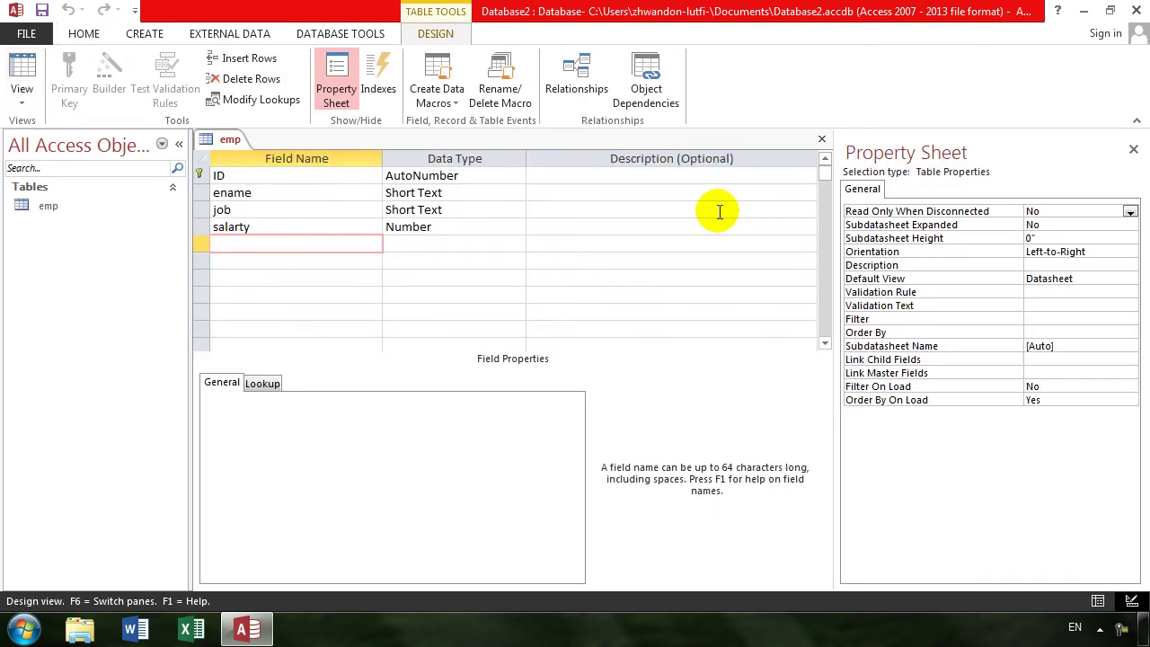
- Set emp's Default View property to Datasheet and save the table
left_click(1035, 265)
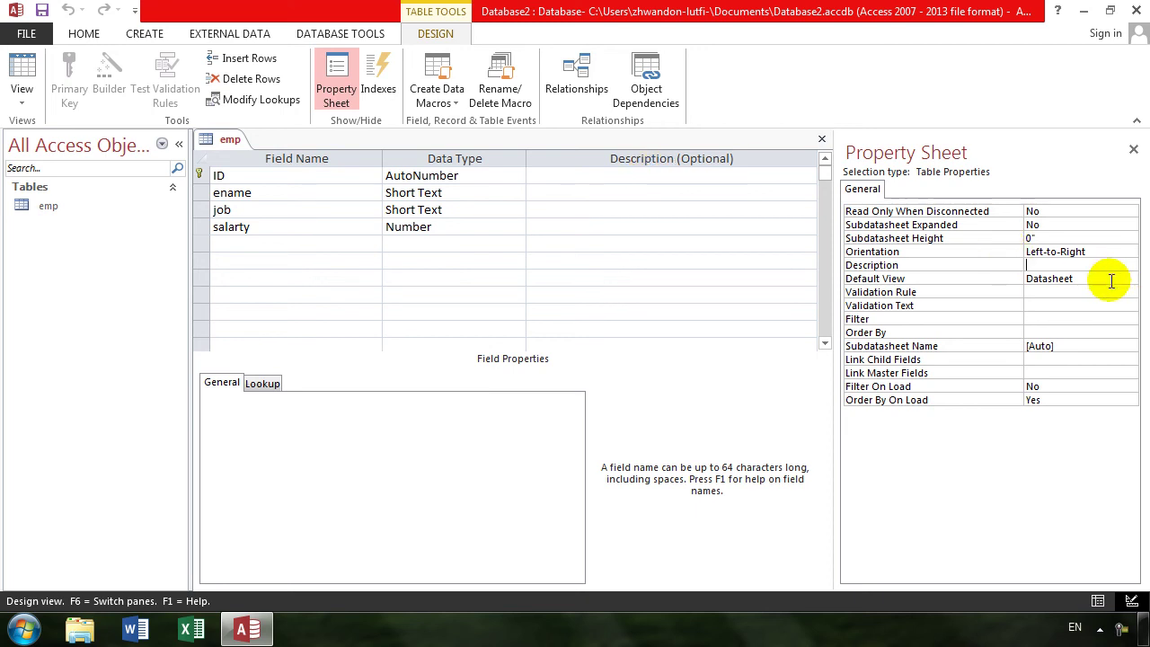
left_click(1077, 279)
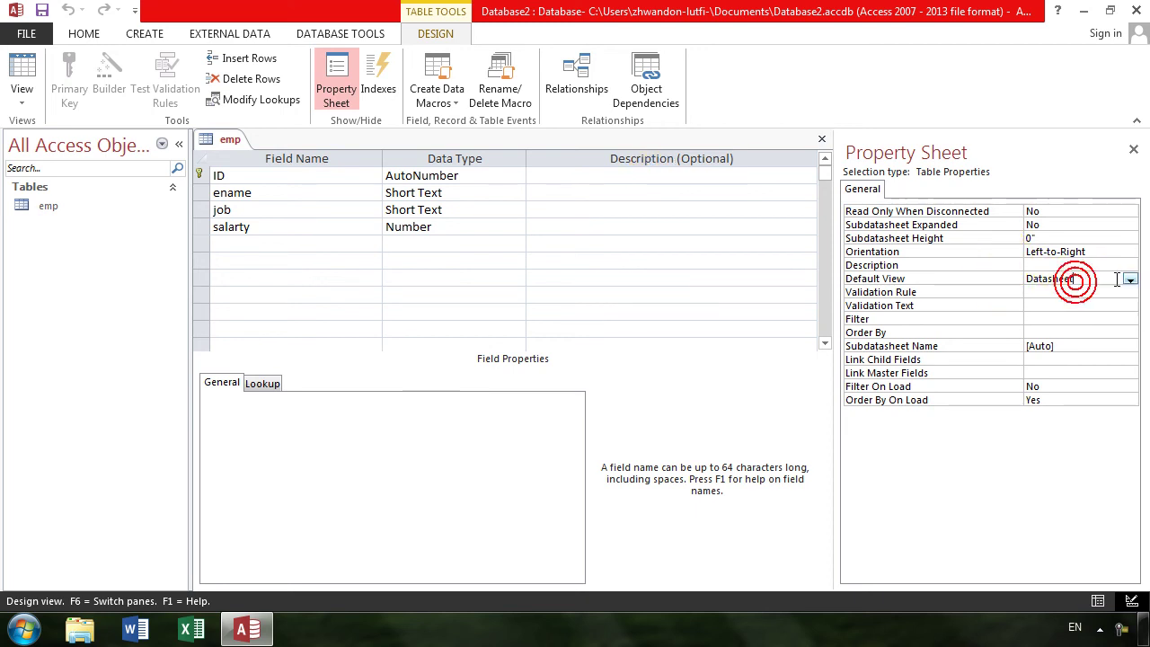
left_click(1131, 279)
left_click(1089, 291)
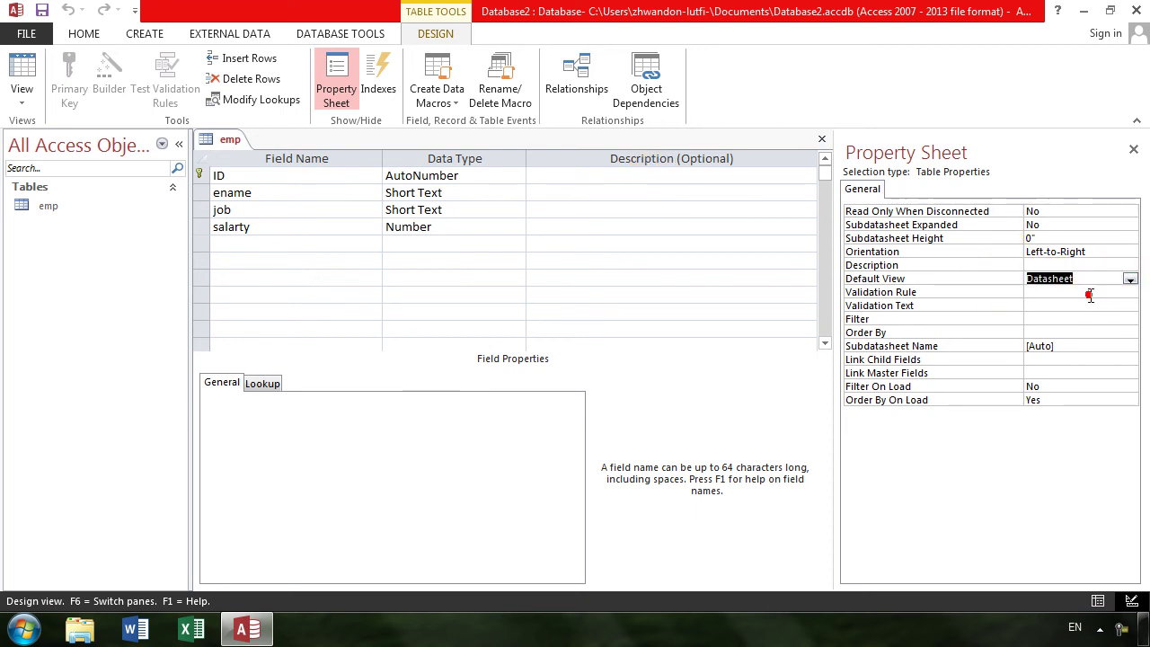
left_click(25, 79)
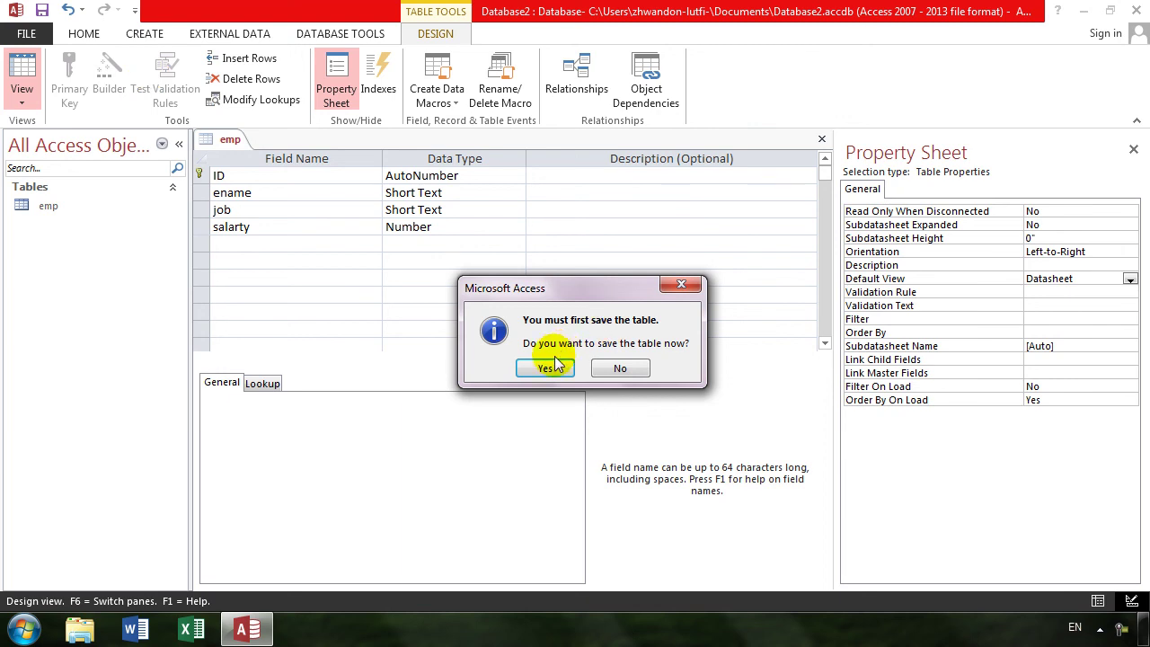
left_click(550, 367)
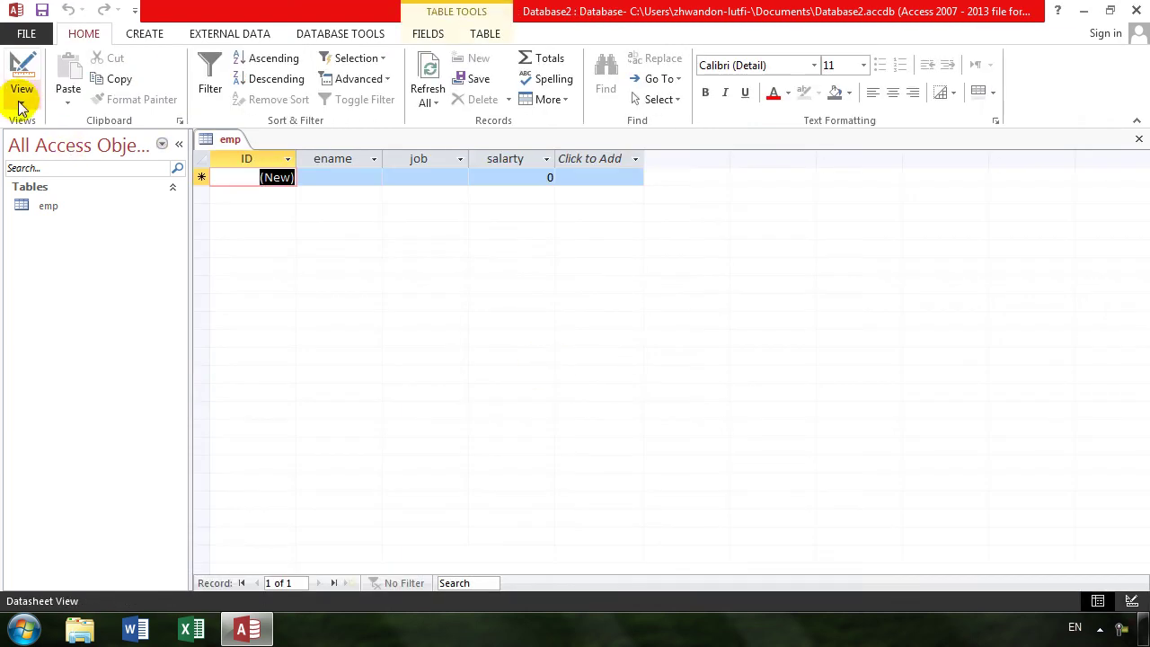
left_click(23, 87)
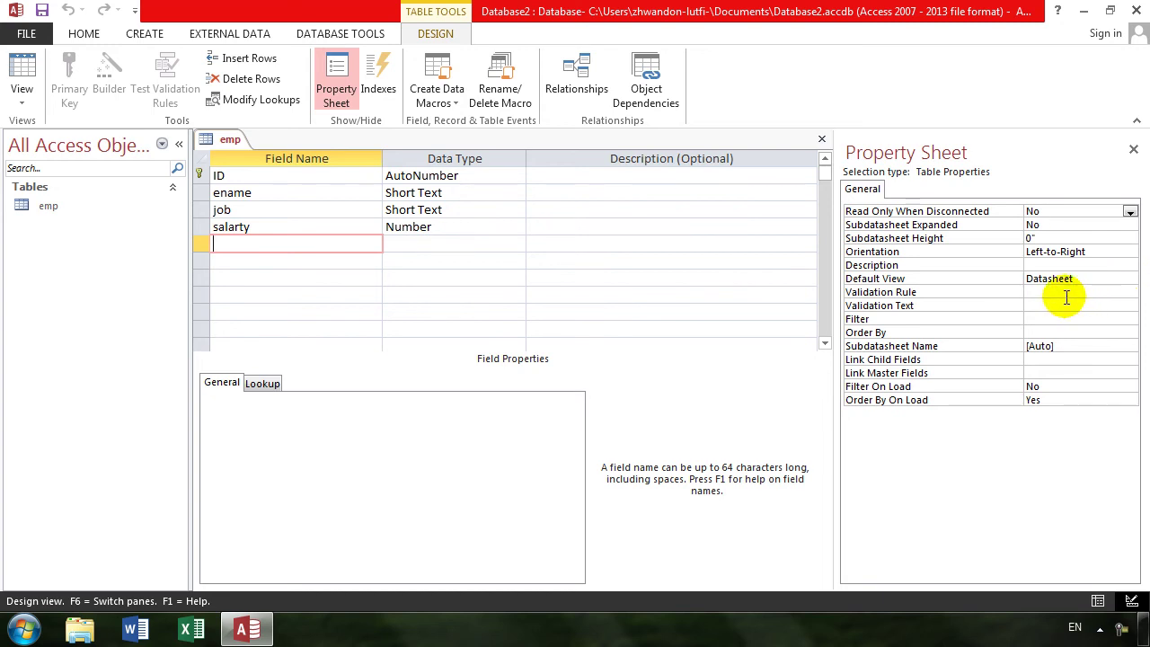
- Begin emp's Filter property as ename=[ and bring up the Filter box's context menu
left_click(1067, 293)
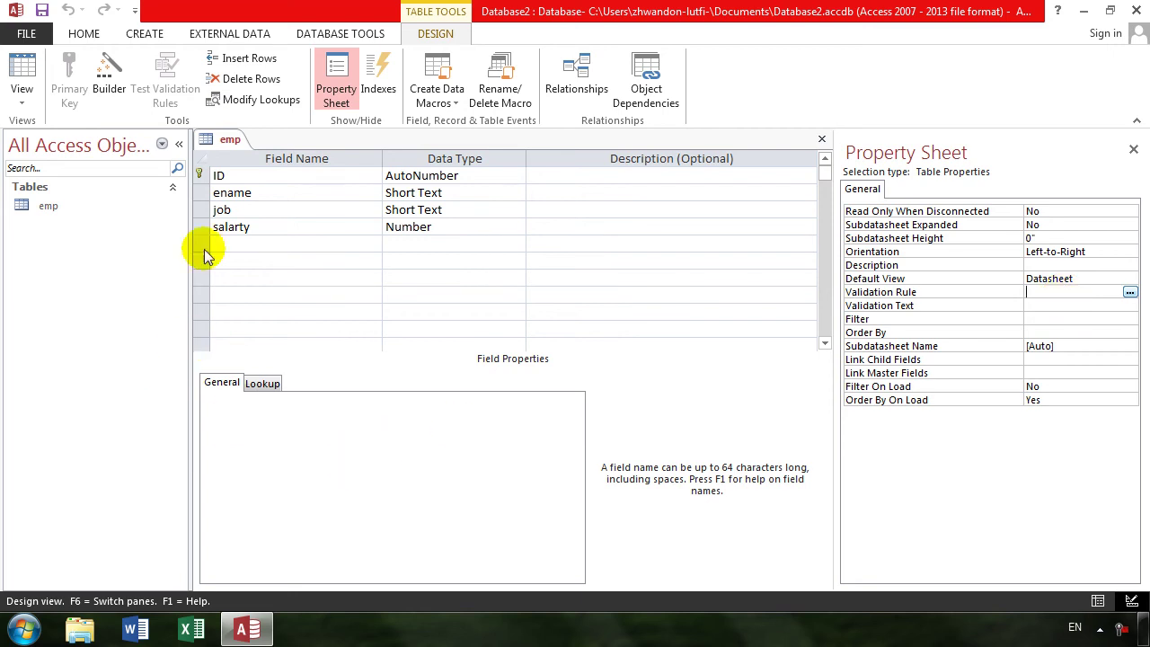
left_click(289, 191)
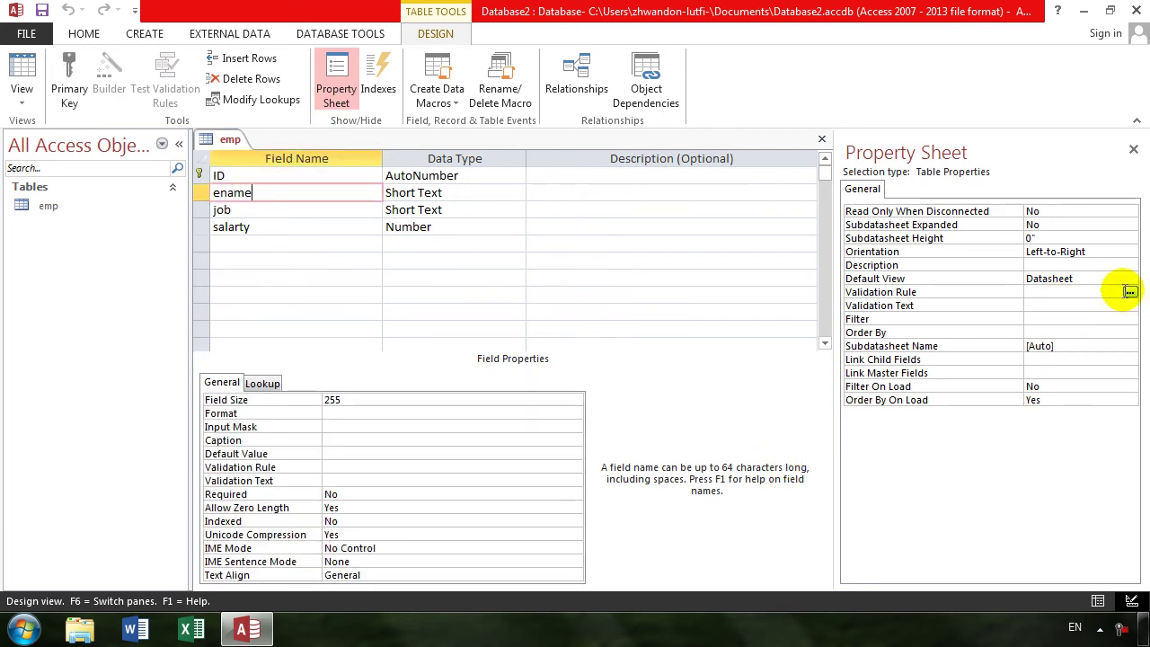
left_click(1054, 291)
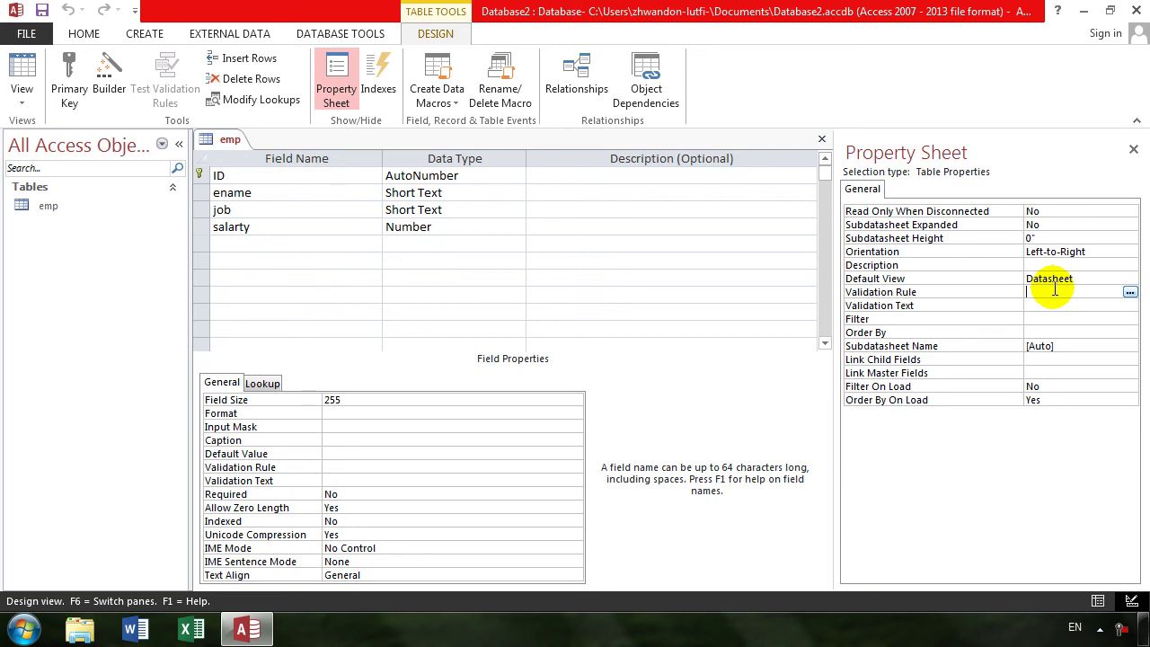
left_click(1045, 306)
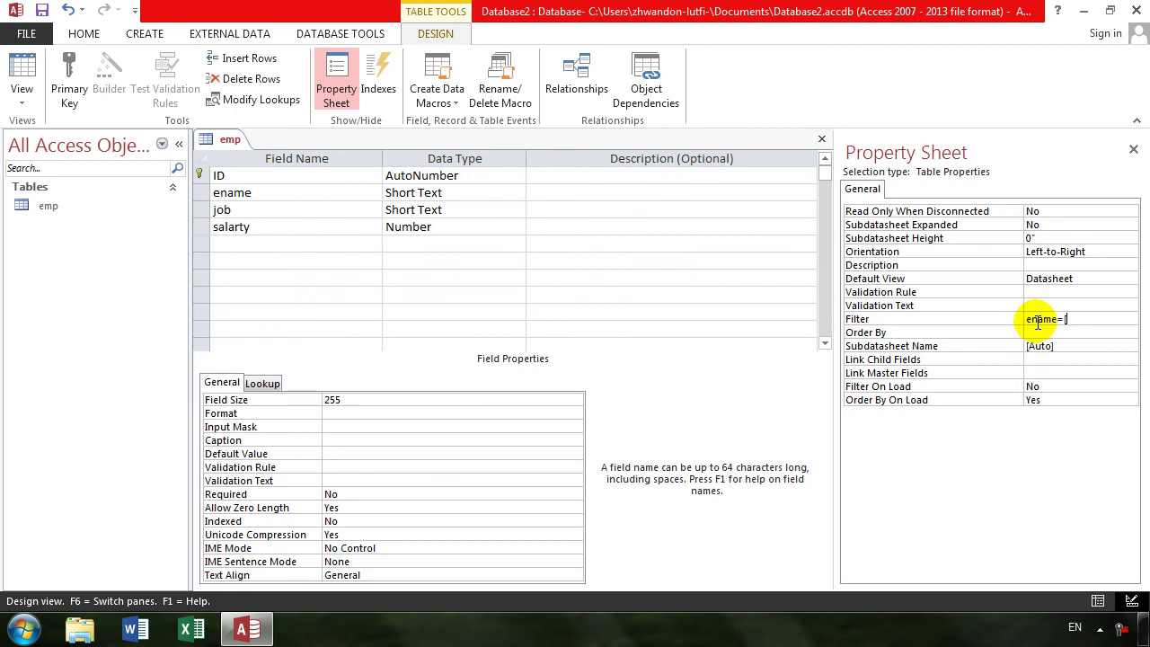
right_click(1089, 317)
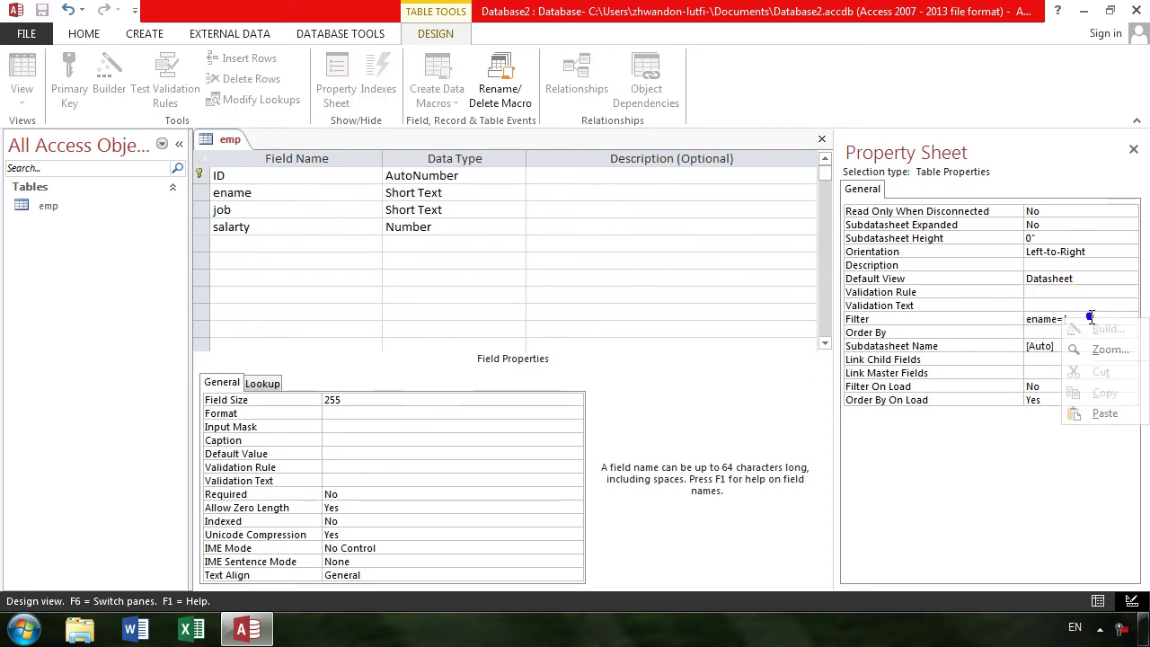
- In the Zoom editor use Bold 16 font and complete the filter as ename=[enter ur name]
left_click(1098, 350)
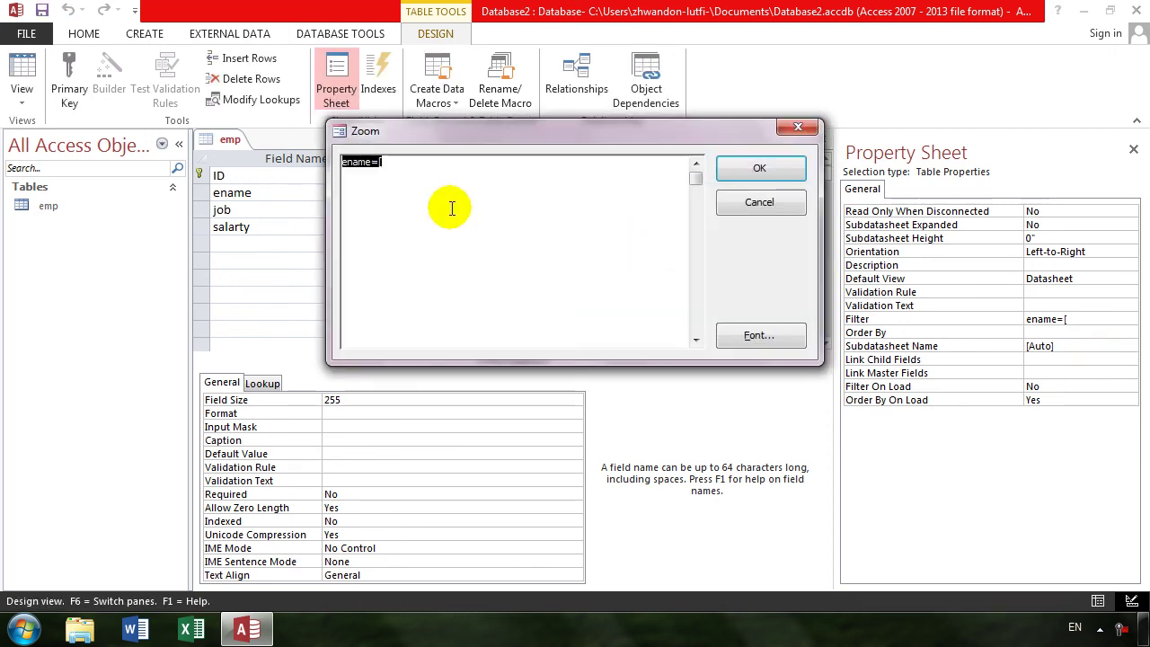
left_click(762, 336)
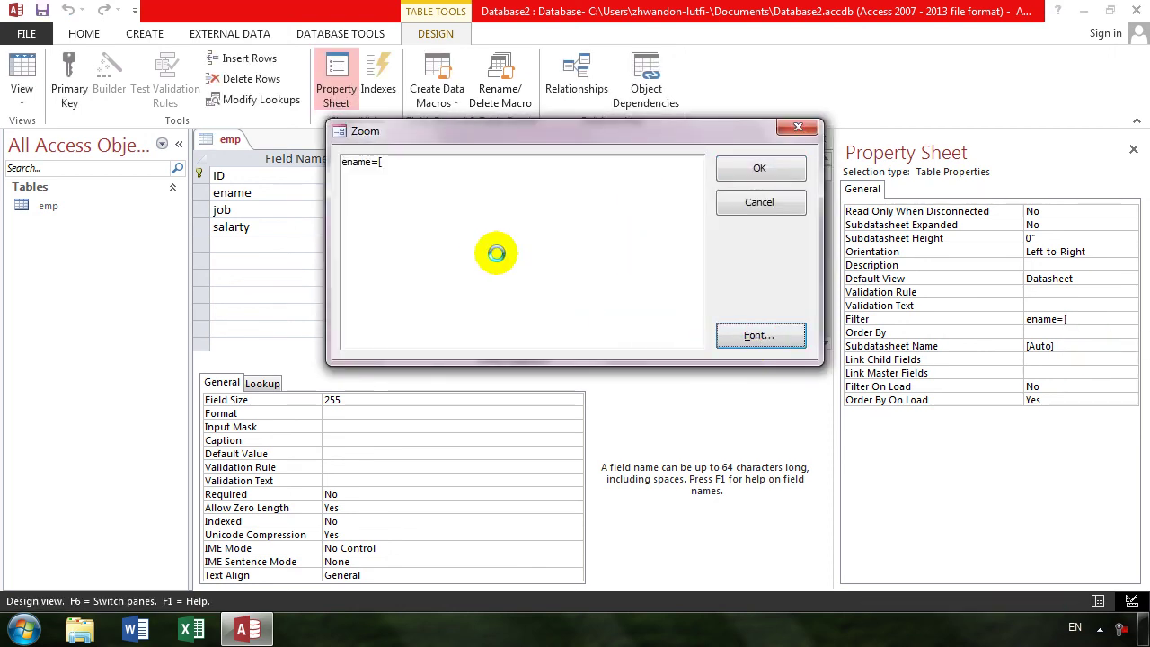
left_click(557, 281)
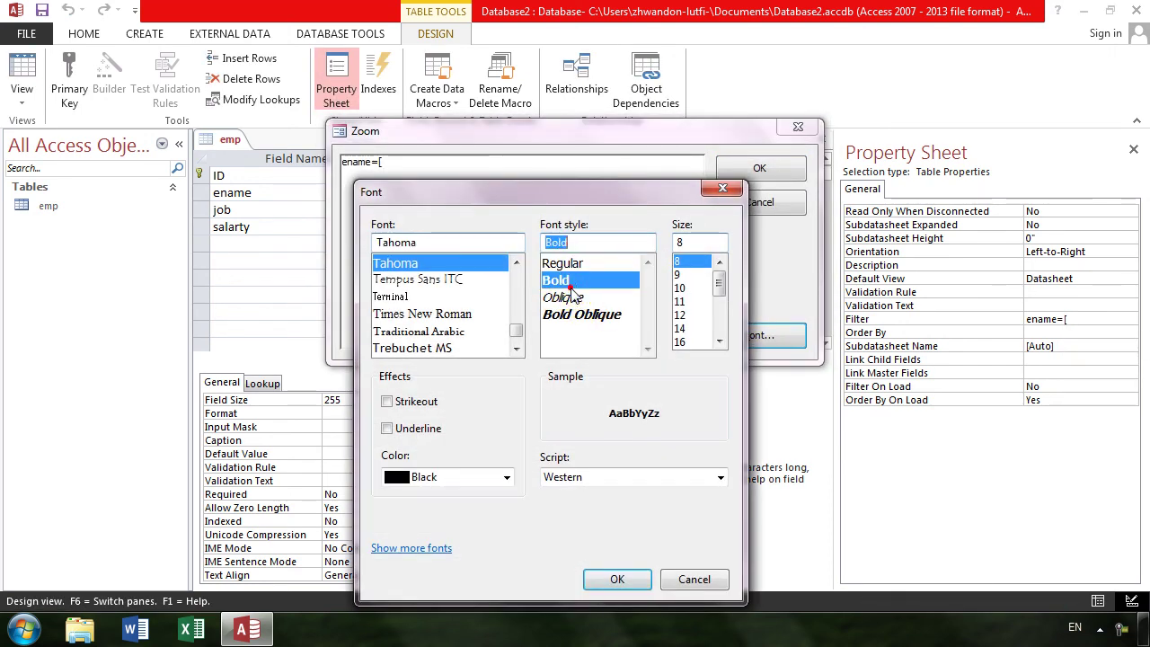
left_click(679, 341)
left_click(618, 579)
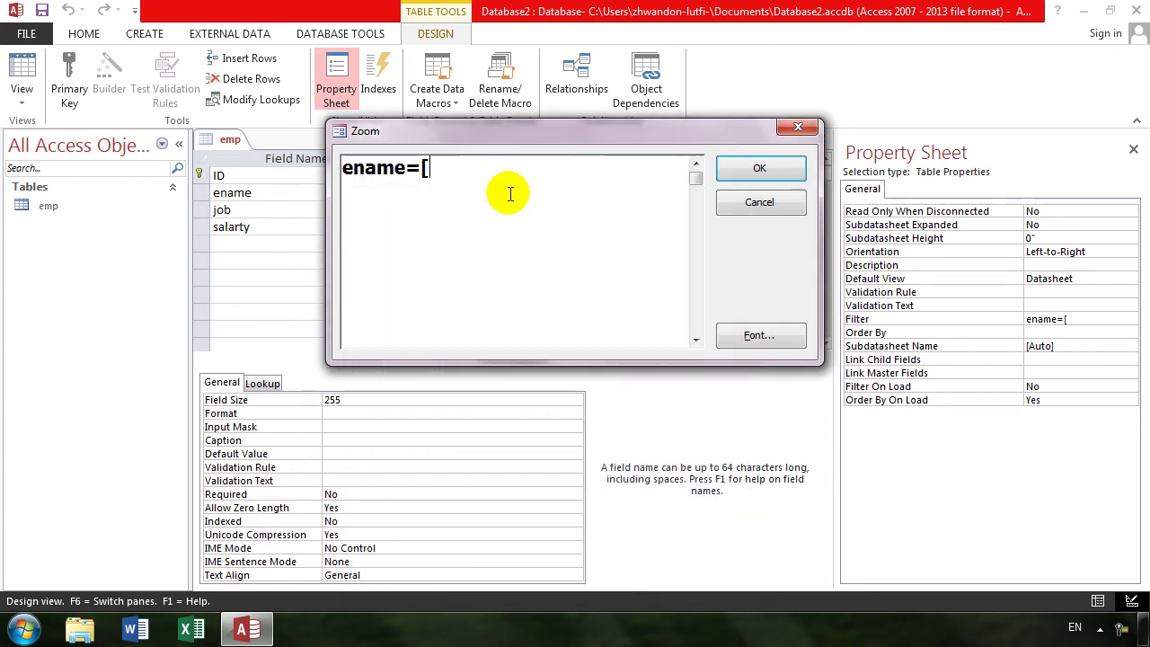
type("enter ur name")
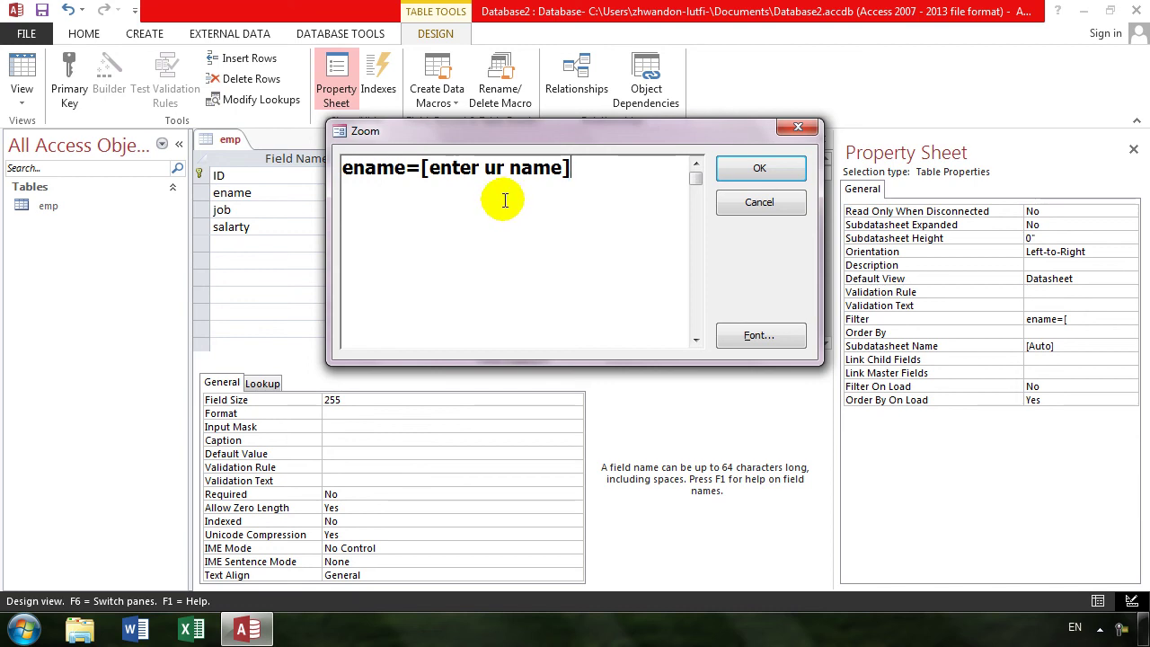
left_click(750, 163)
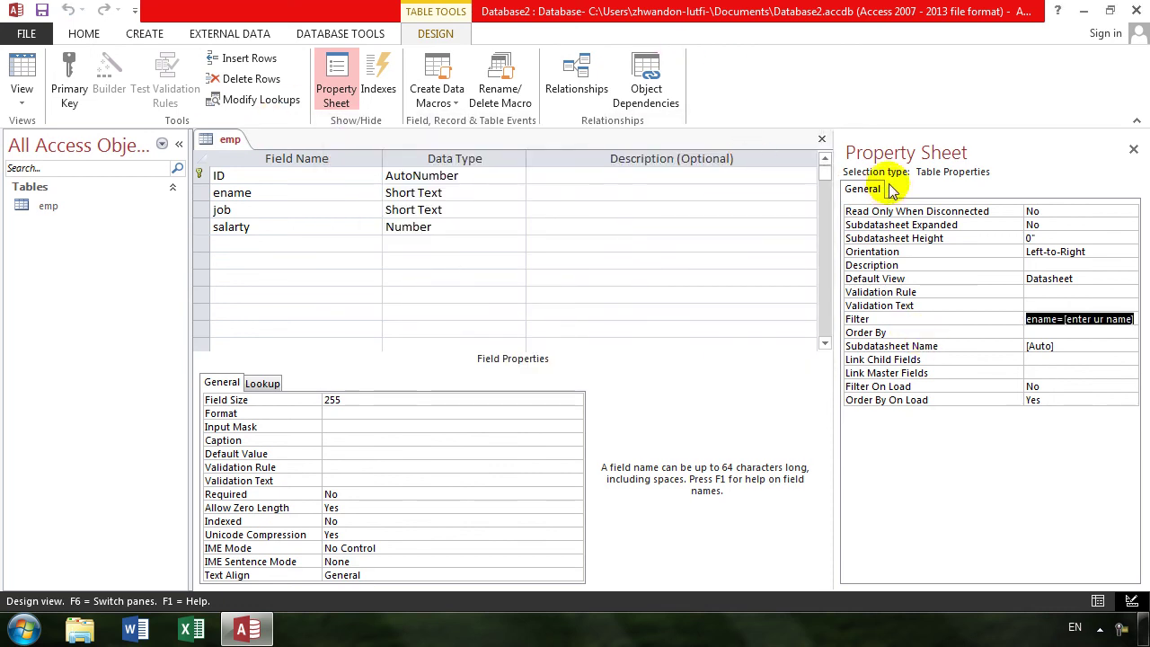
- Save emp and enter the first employee: khan, manager, salary 34000
left_click(1133, 149)
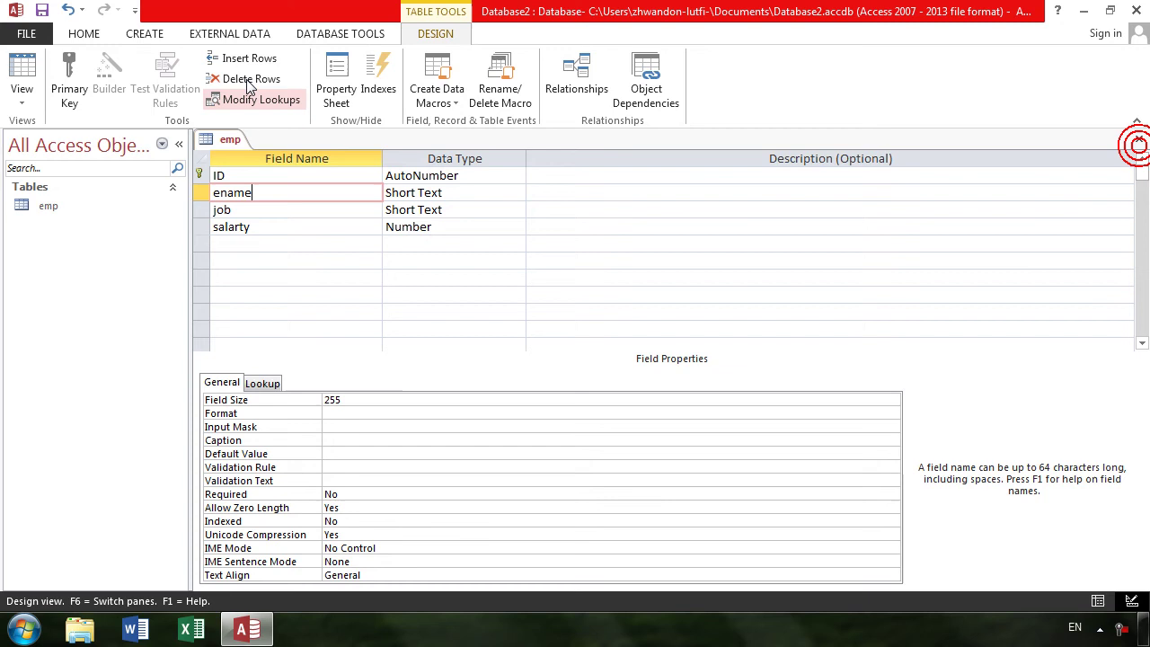
left_click(27, 67)
key("Return")
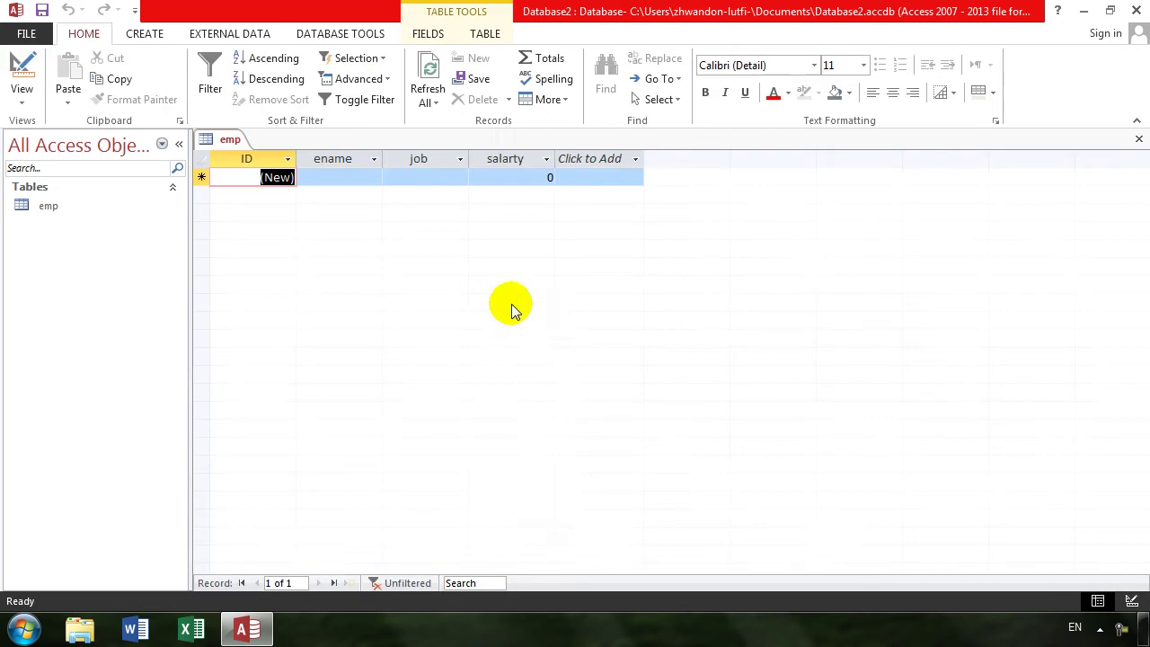
key("Tab")
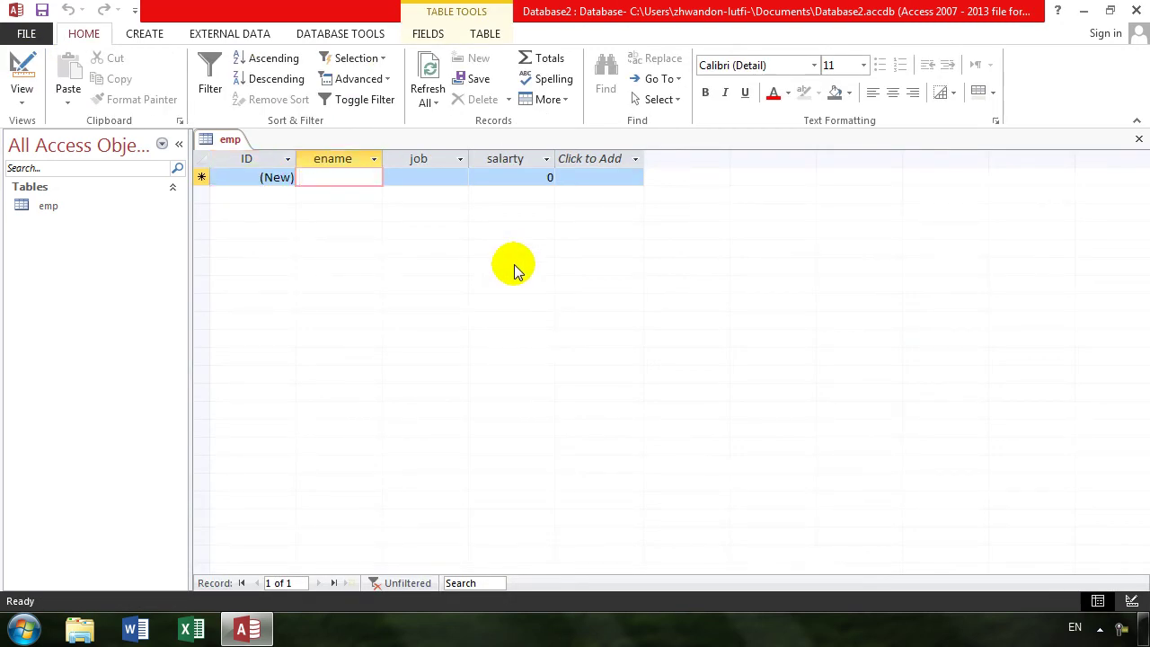
type("khan")
key("Tab")
type("manage")
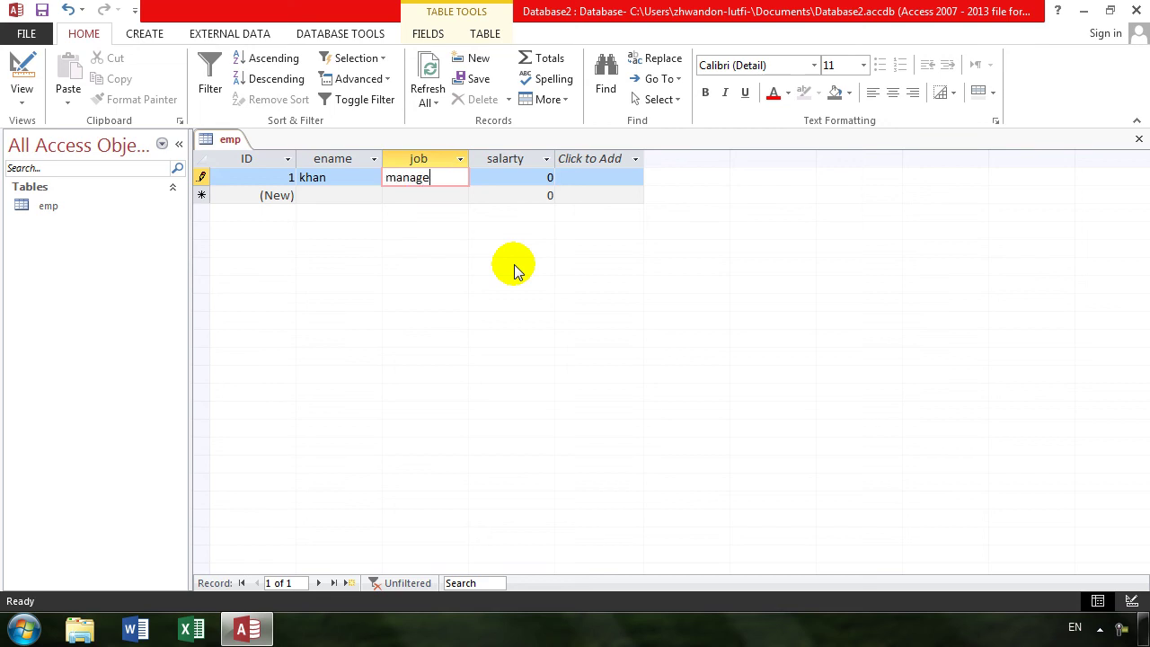
type("r")
key("Tab")
type("34000")
key("Tab")
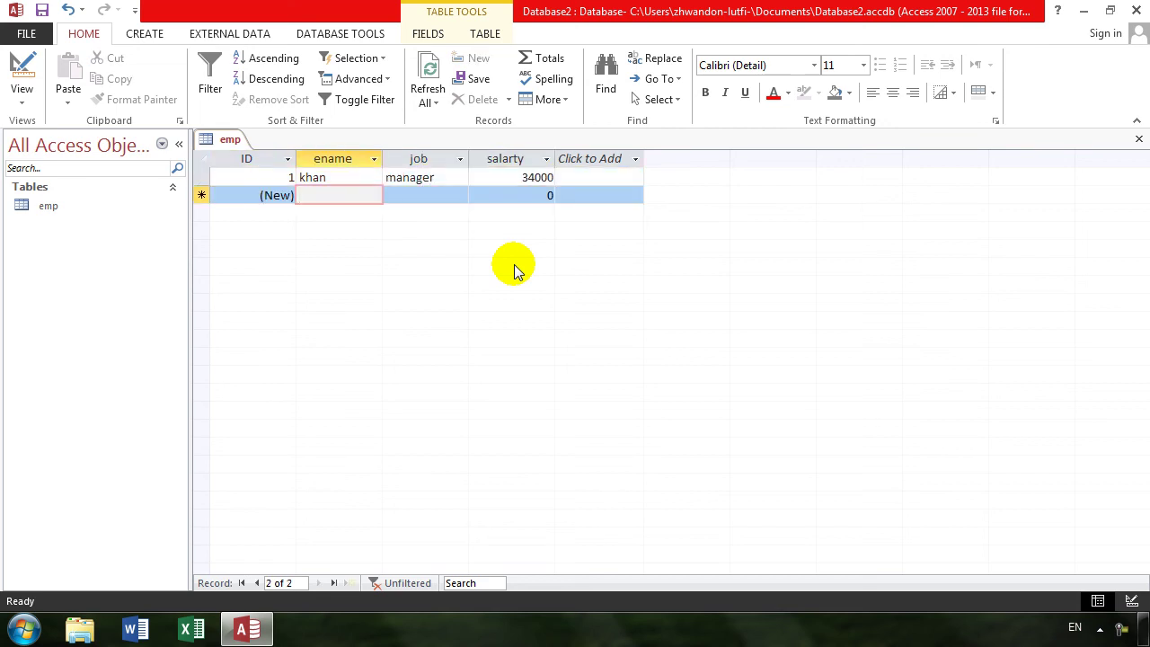
type("noro")
type("ullah")
key("Tab")
type("adman")
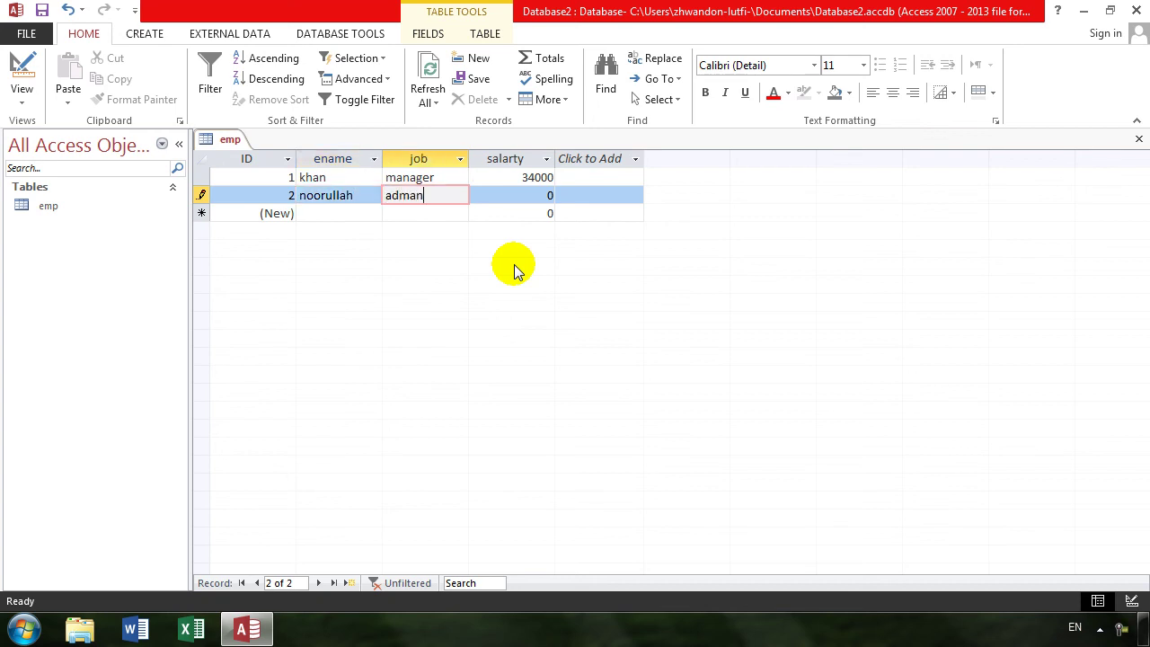
key("Tab")
type("00")
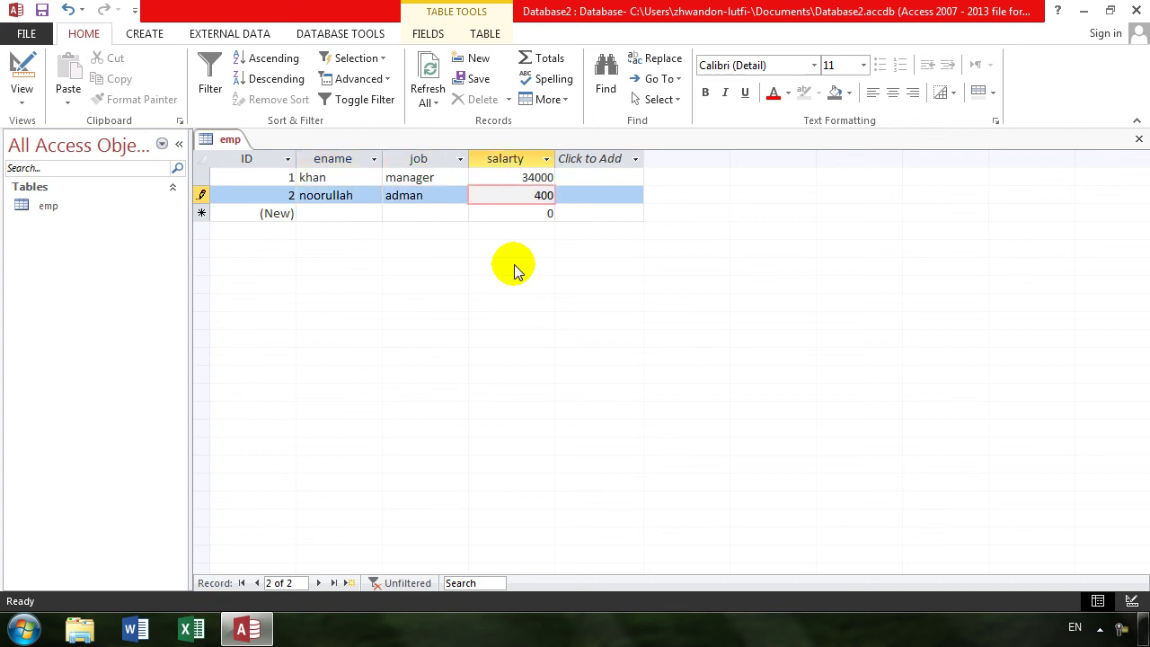
key("Tab")
- Add records for ali (adman, 4e000) and ma rjan (3000), then save the record
key("Tab")
type("ali")
key("Tab")
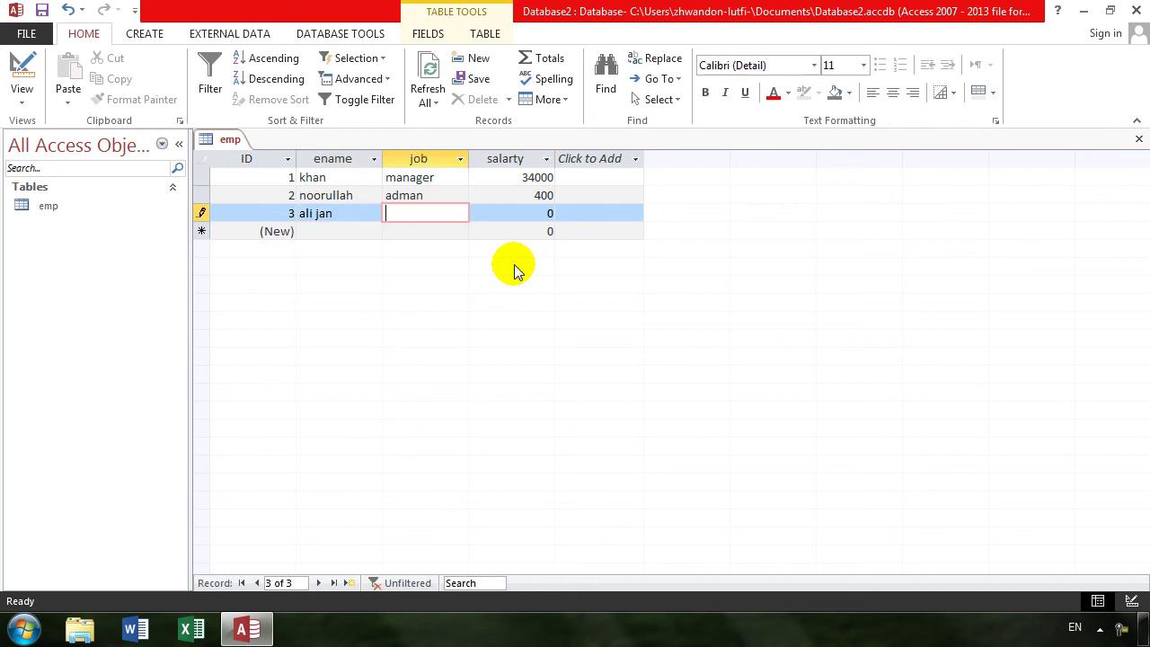
type("adman")
key("Tab")
type("4e0")
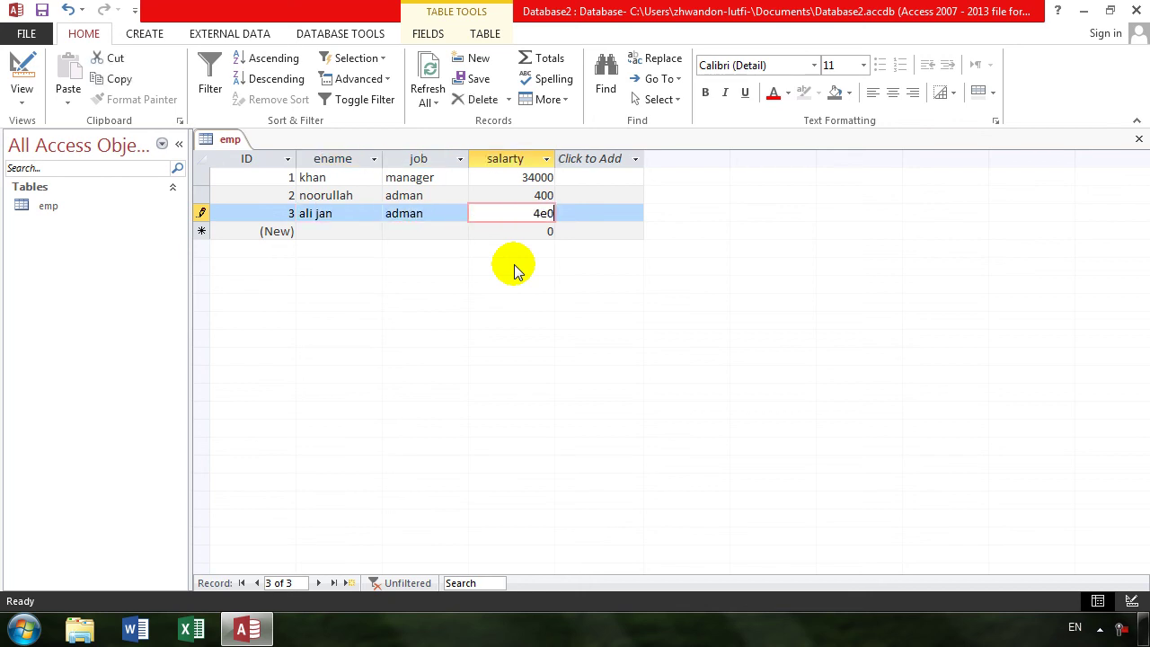
type("00")
key("Tab")
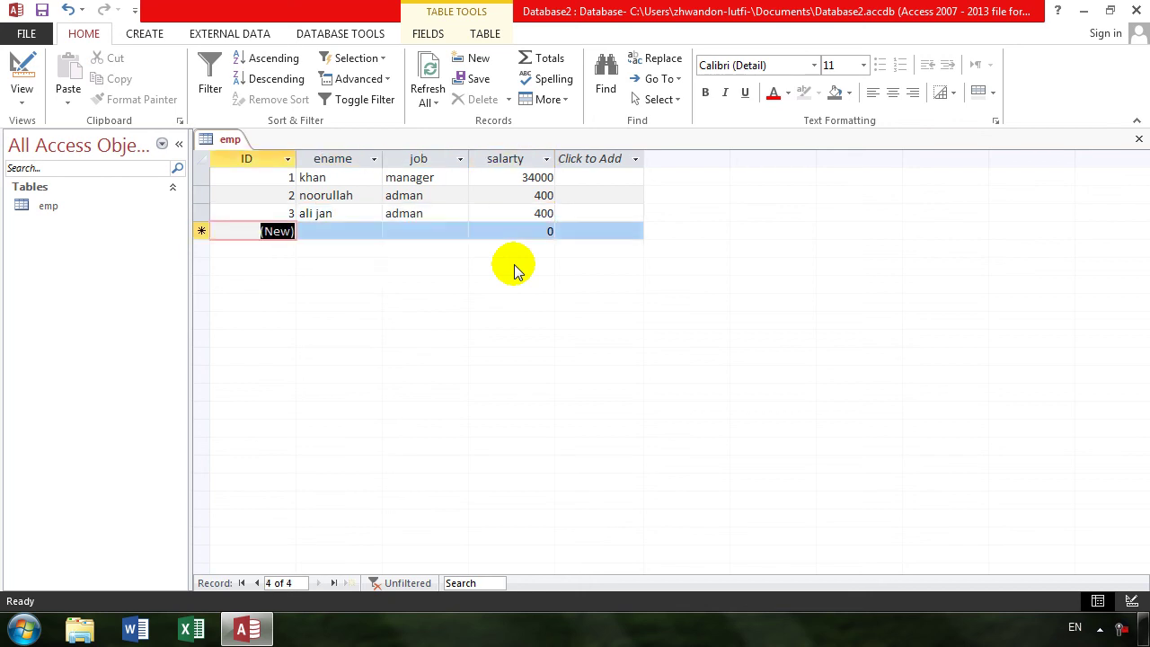
key("Tab")
type("ma rj")
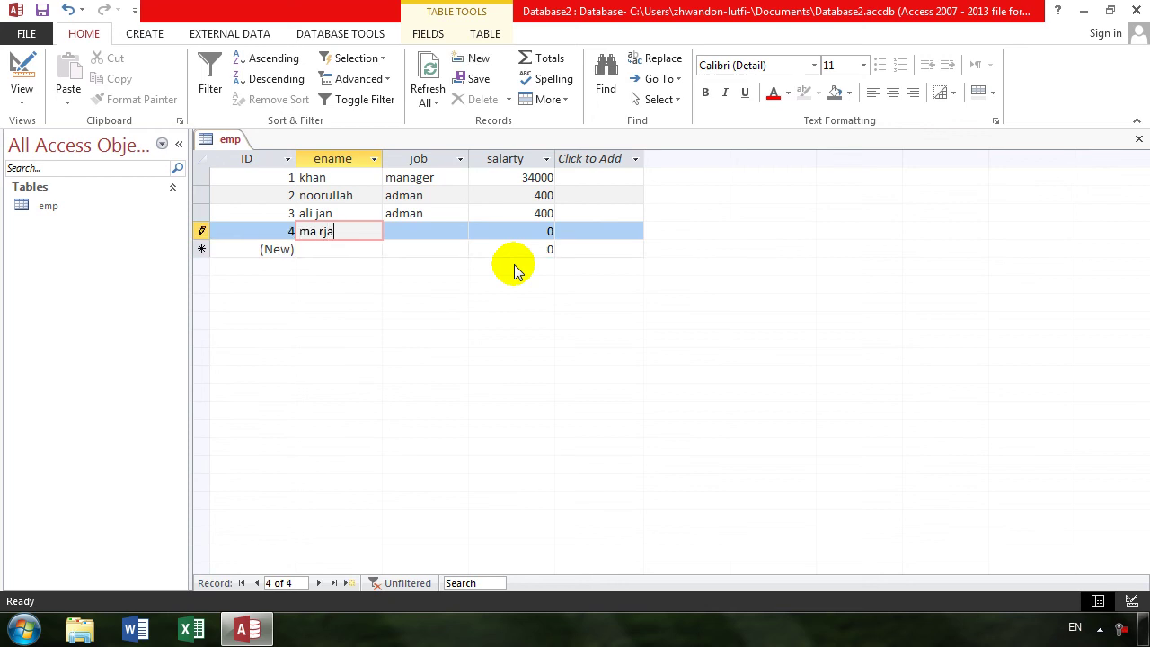
type("an")
key("Tab")
key("Tab")
type("3000")
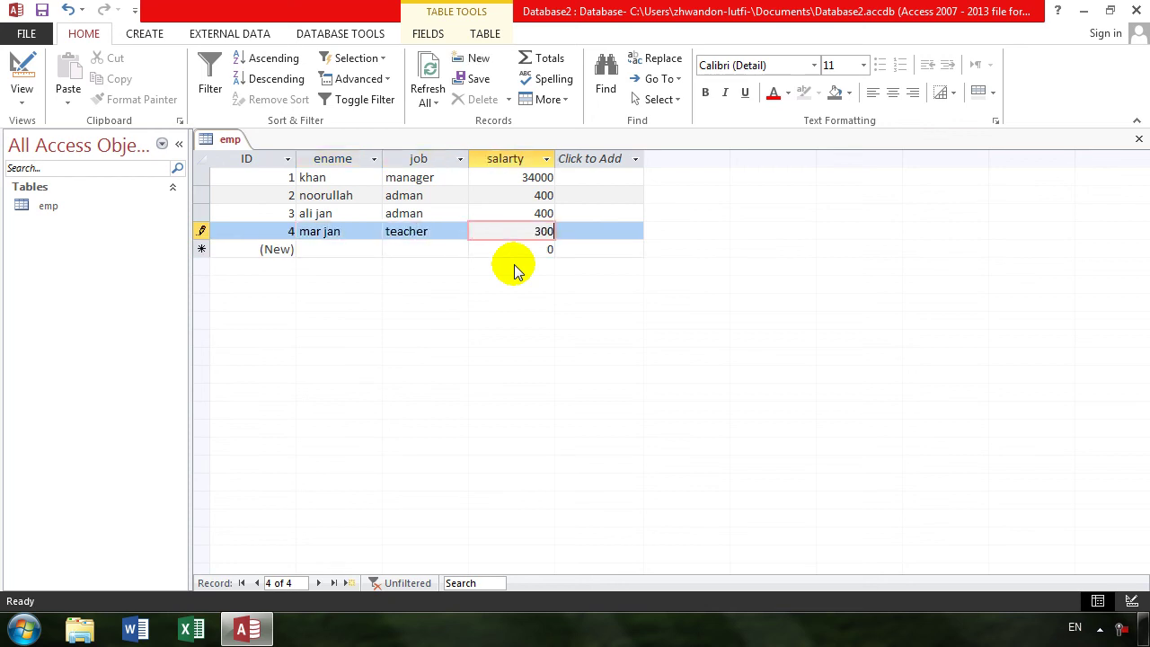
key("shift+F9")
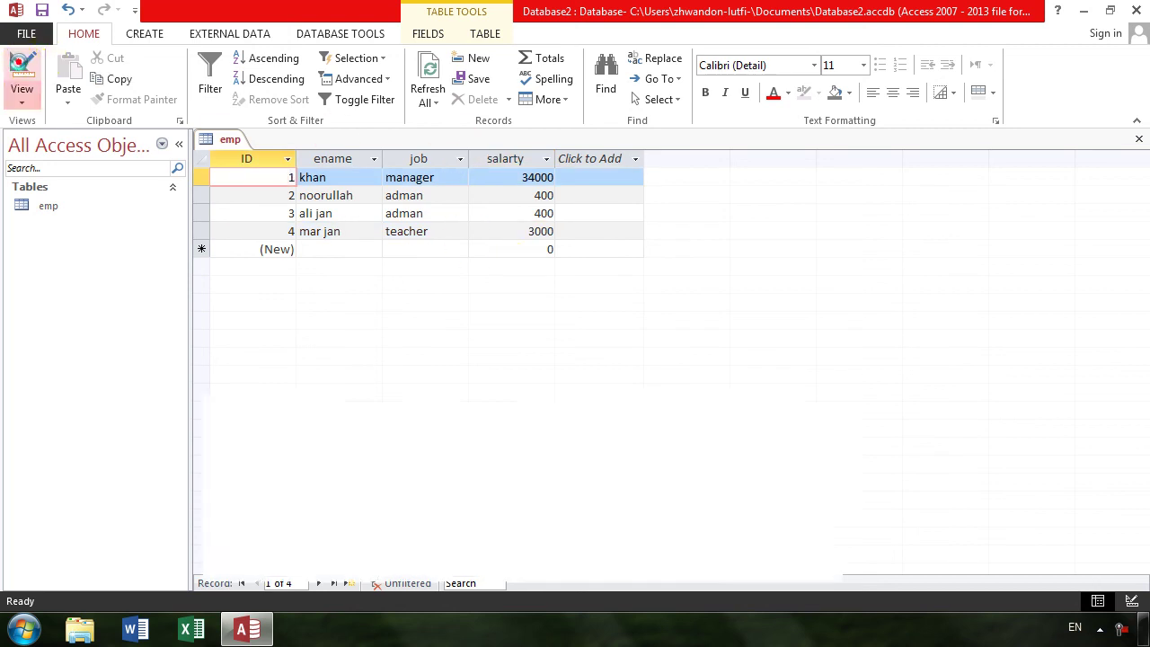
- Set emp's Filter On Load property to Yes
left_click(23, 65)
left_click(21, 65)
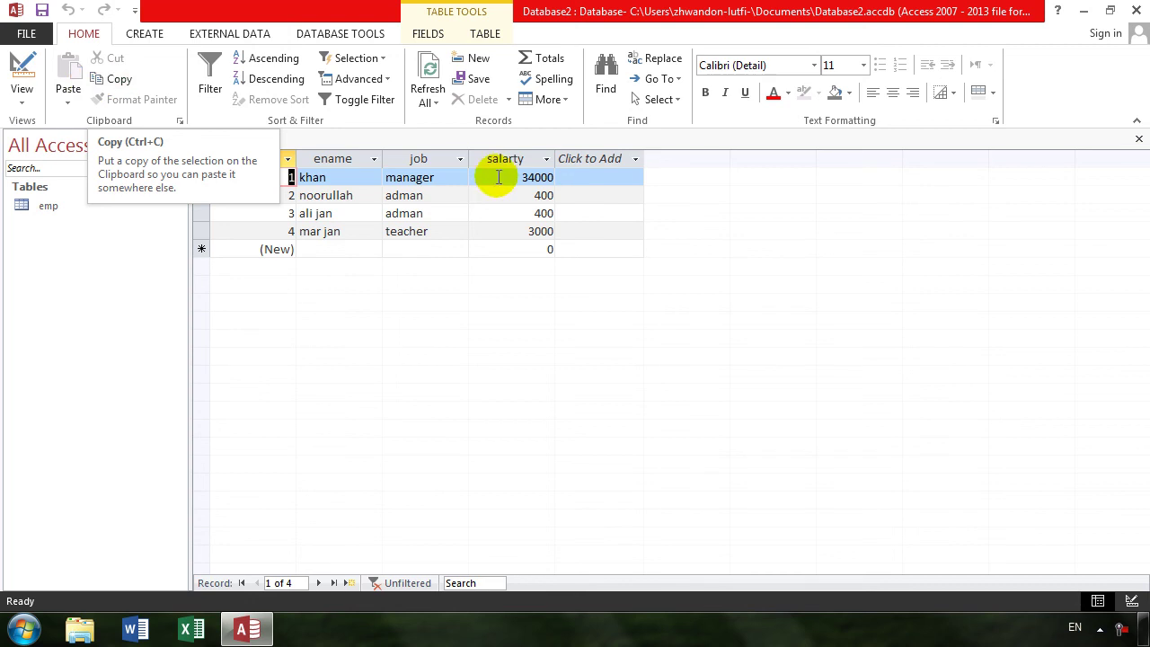
left_click(20, 65)
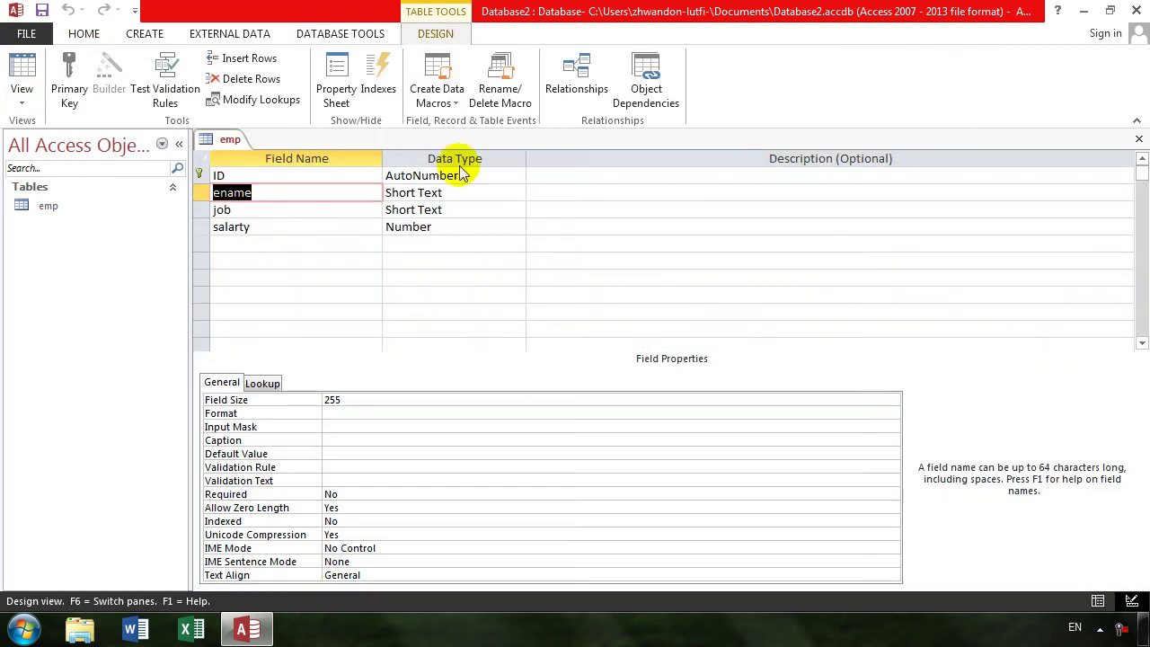
left_click(334, 90)
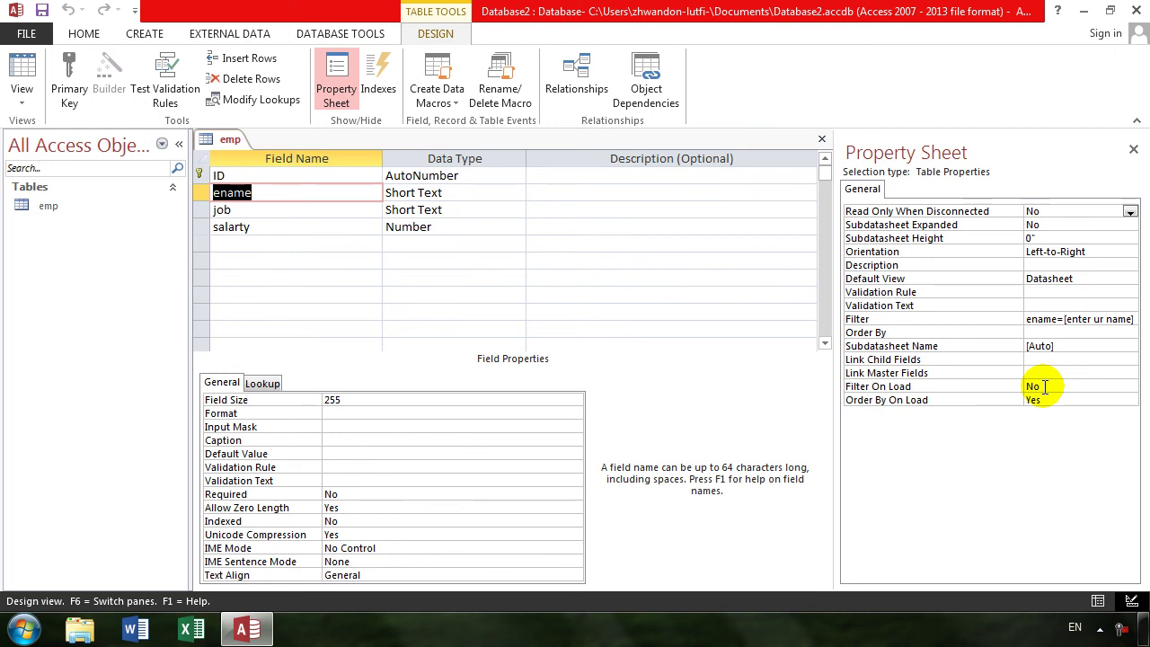
left_click(1045, 386)
double_click(1045, 386)
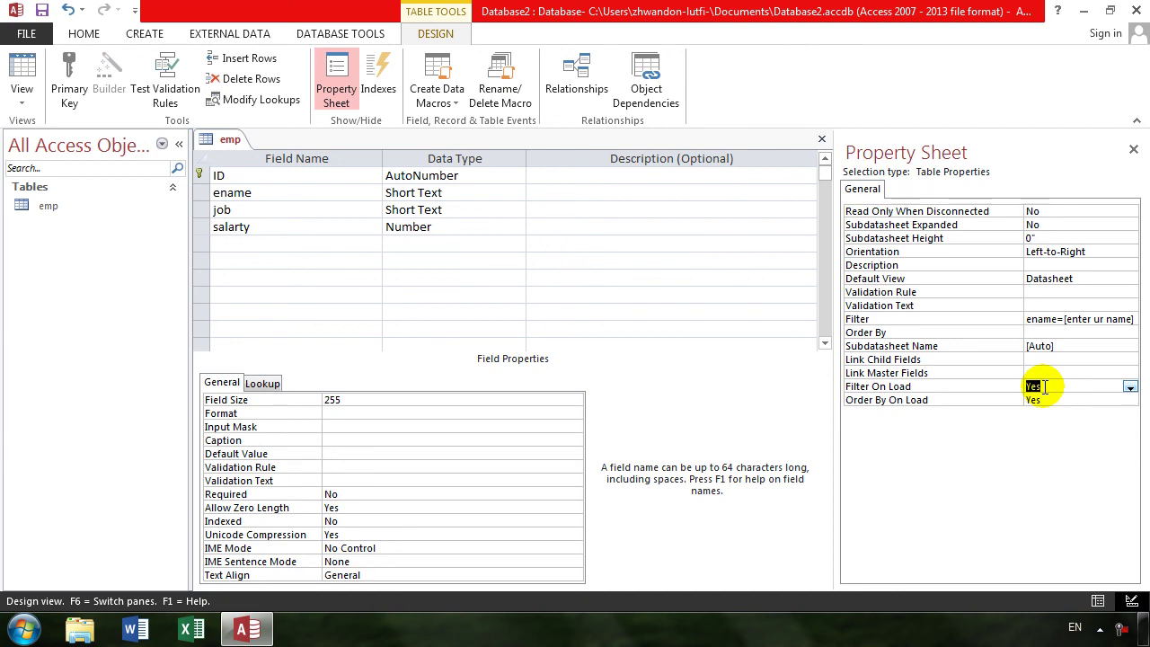
- Save and open the emp datasheet, answering the name prompt with khan
left_click(22, 72)
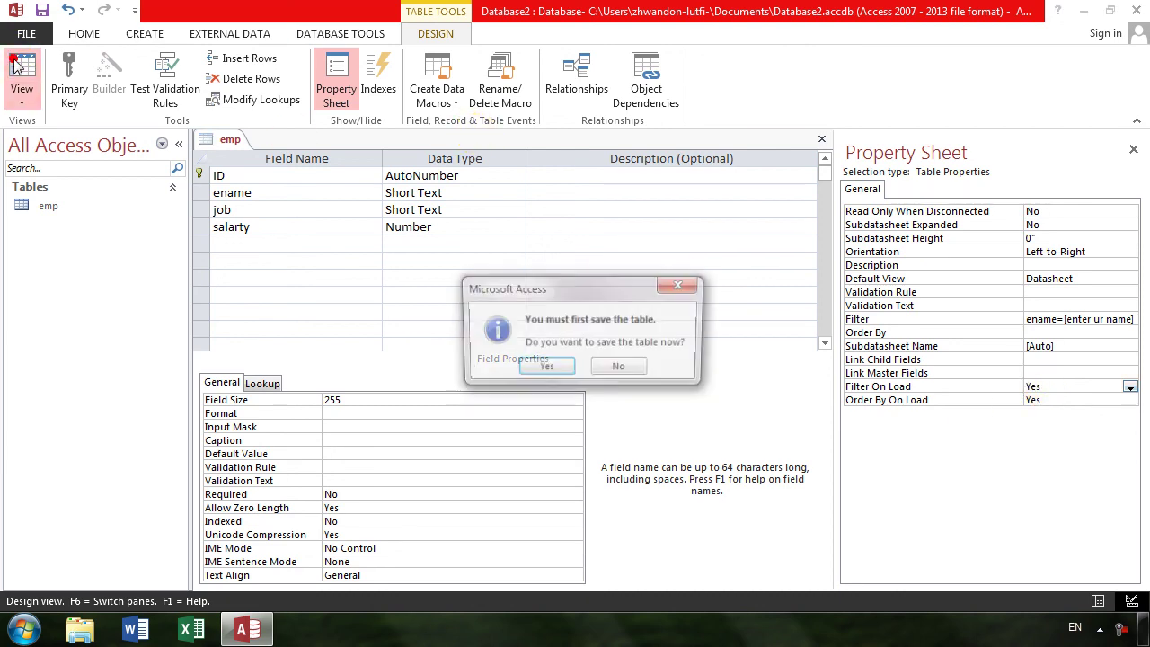
key("Return")
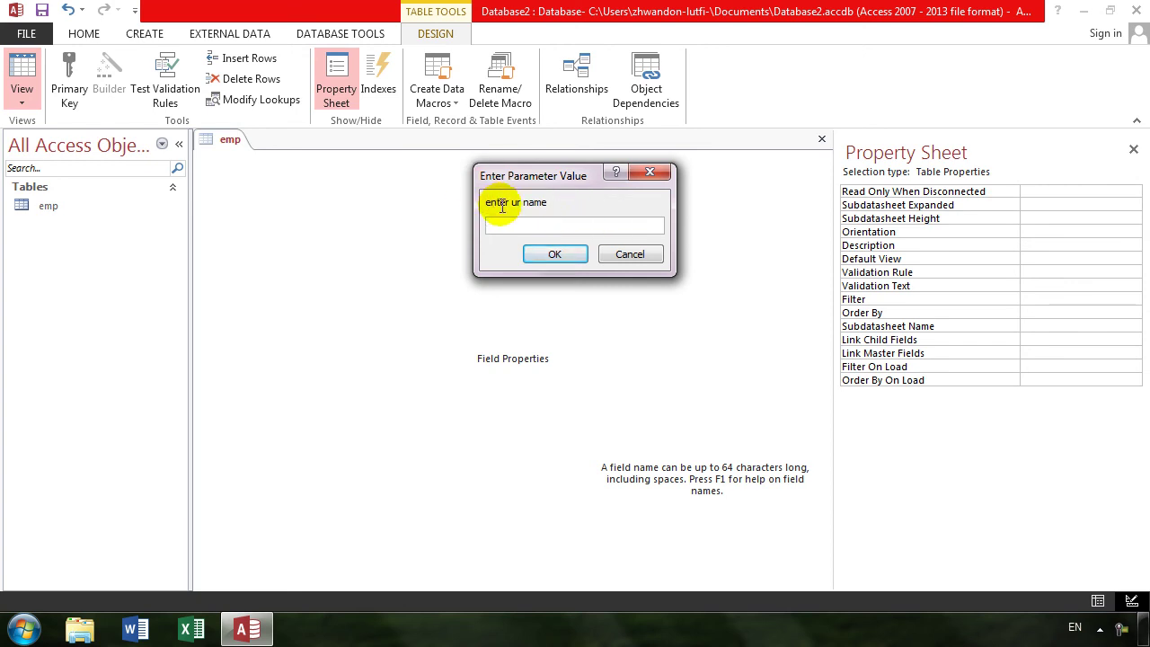
type("khan")
key("Return")
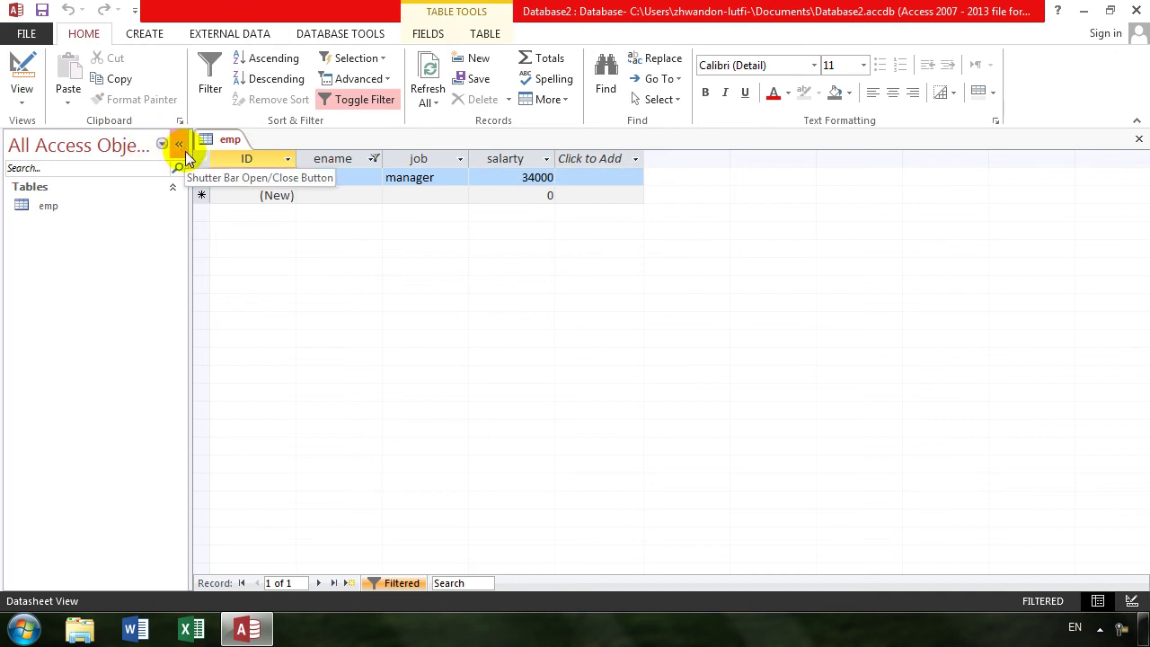
- Close emp and paste a copy of it named 'searching by job'
left_click(1138, 138)
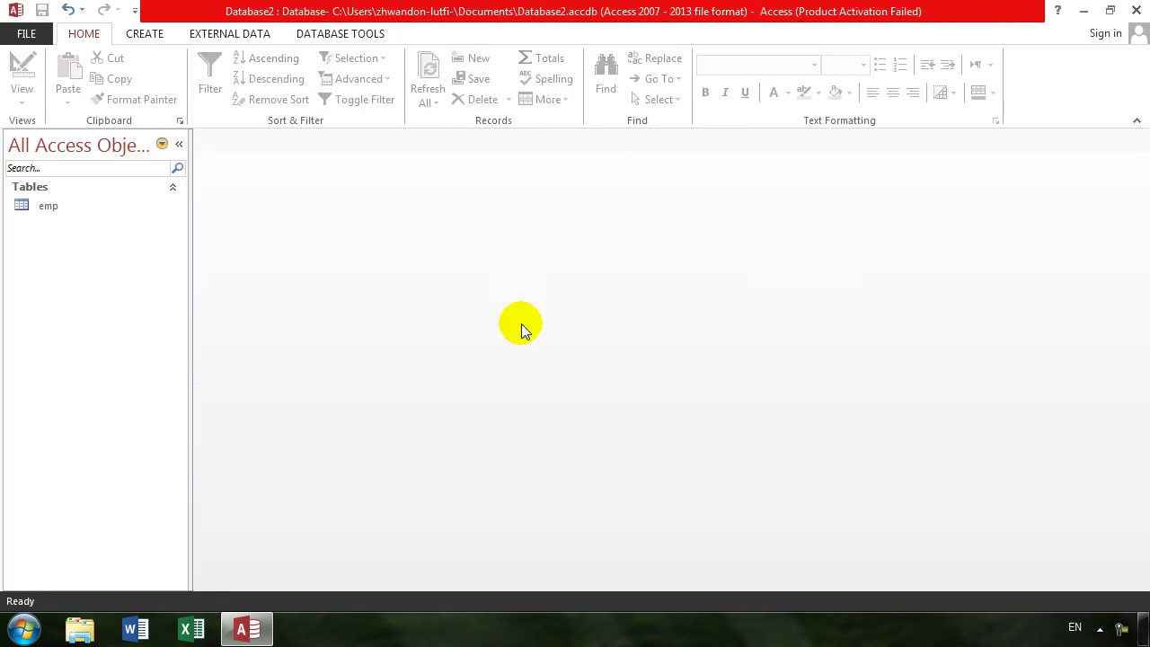
left_click(48, 202)
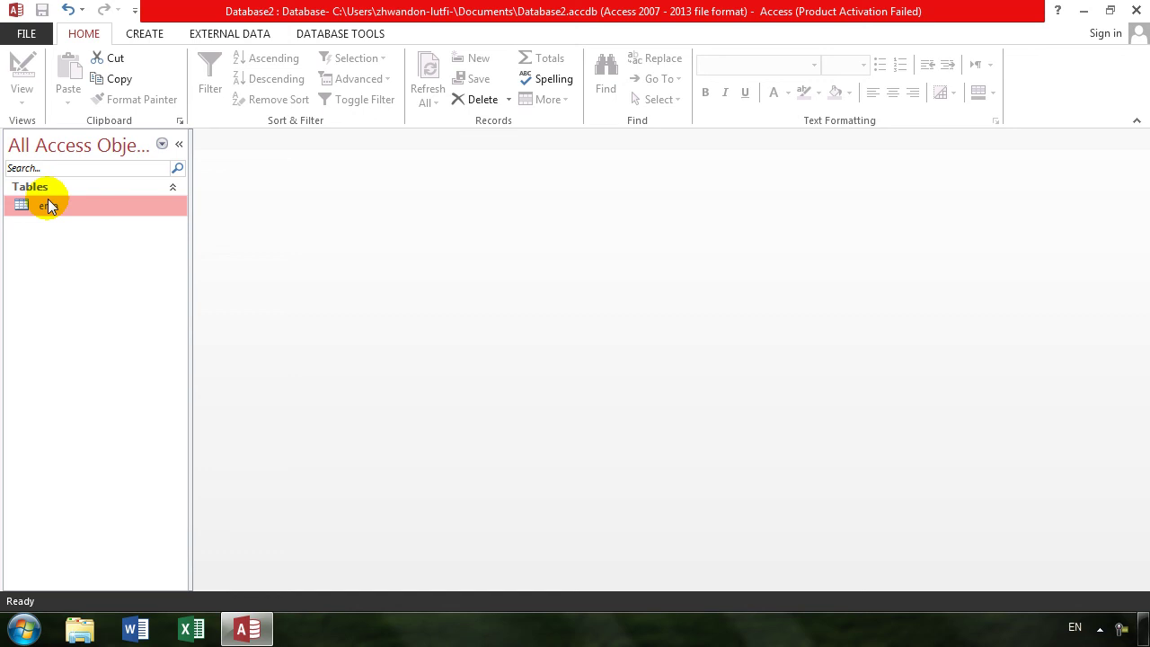
key("ctrl+c")
key("ctrl+v")
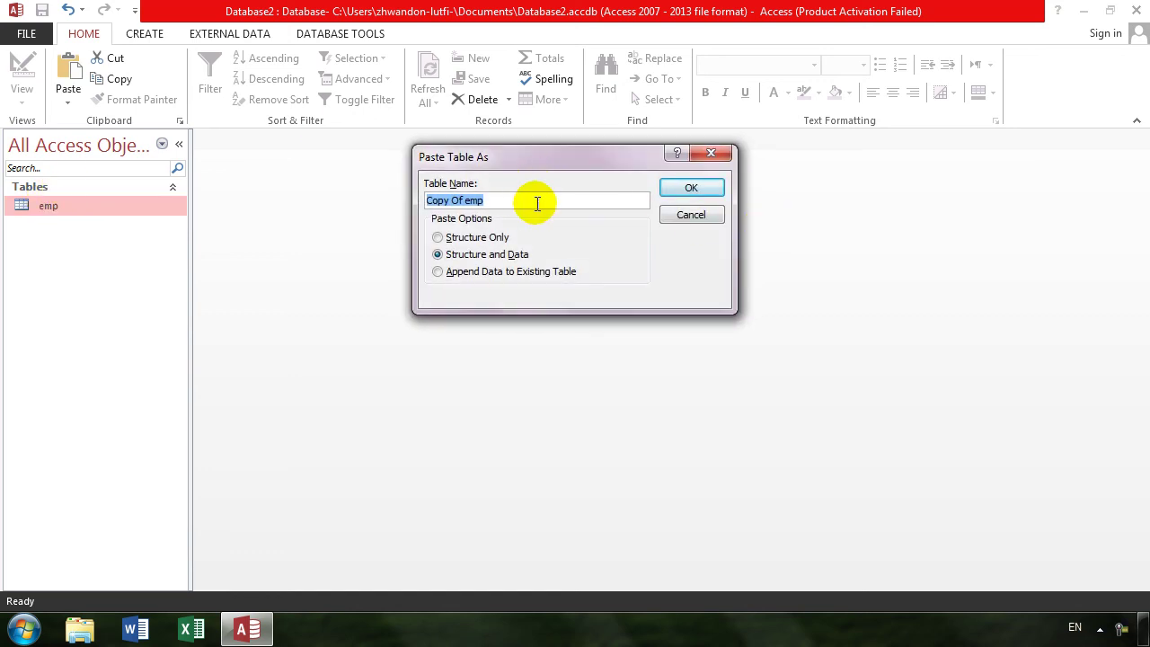
type("searching by job")
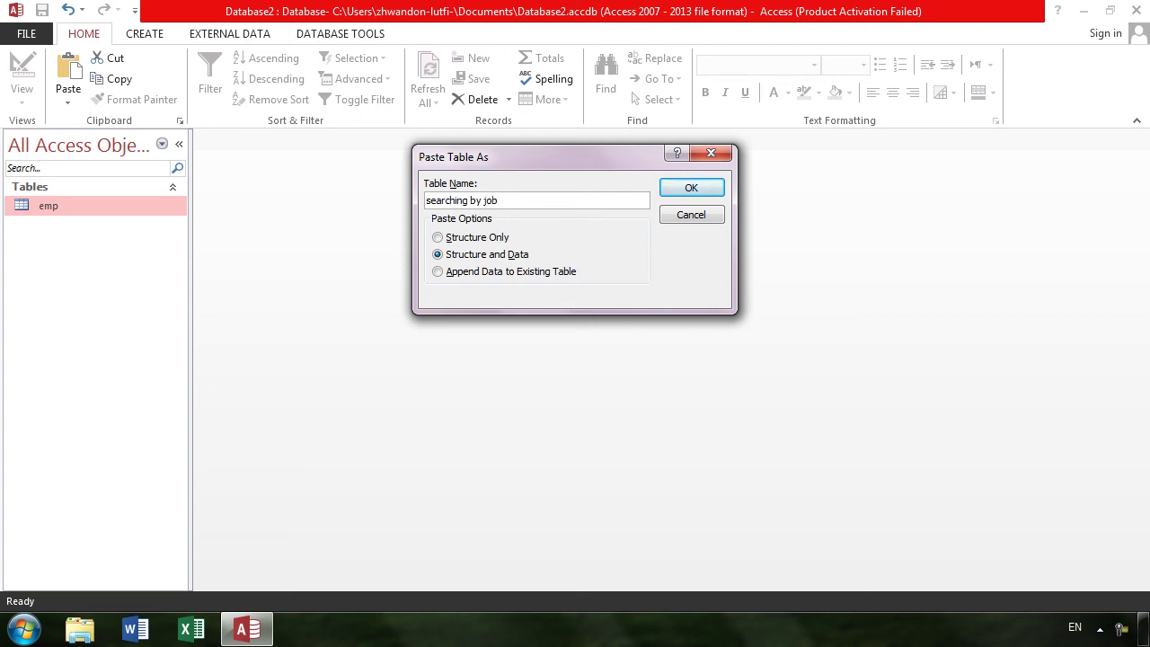
key("Return")
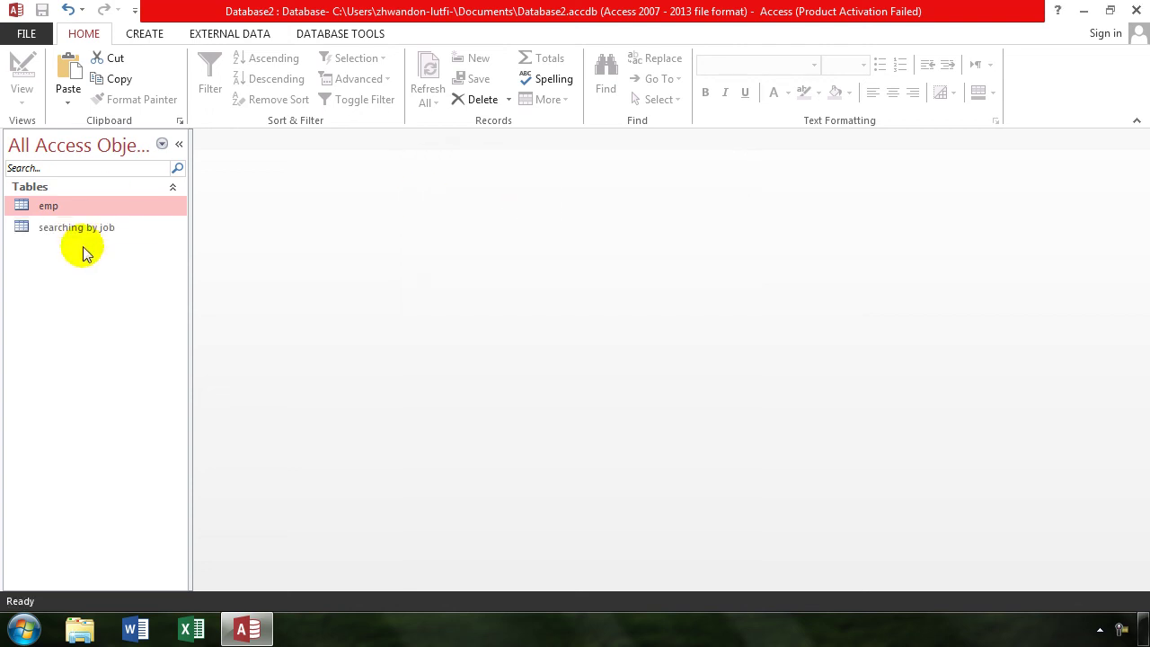
- Rename the emp table to 'searching by name'
left_click(87, 205)
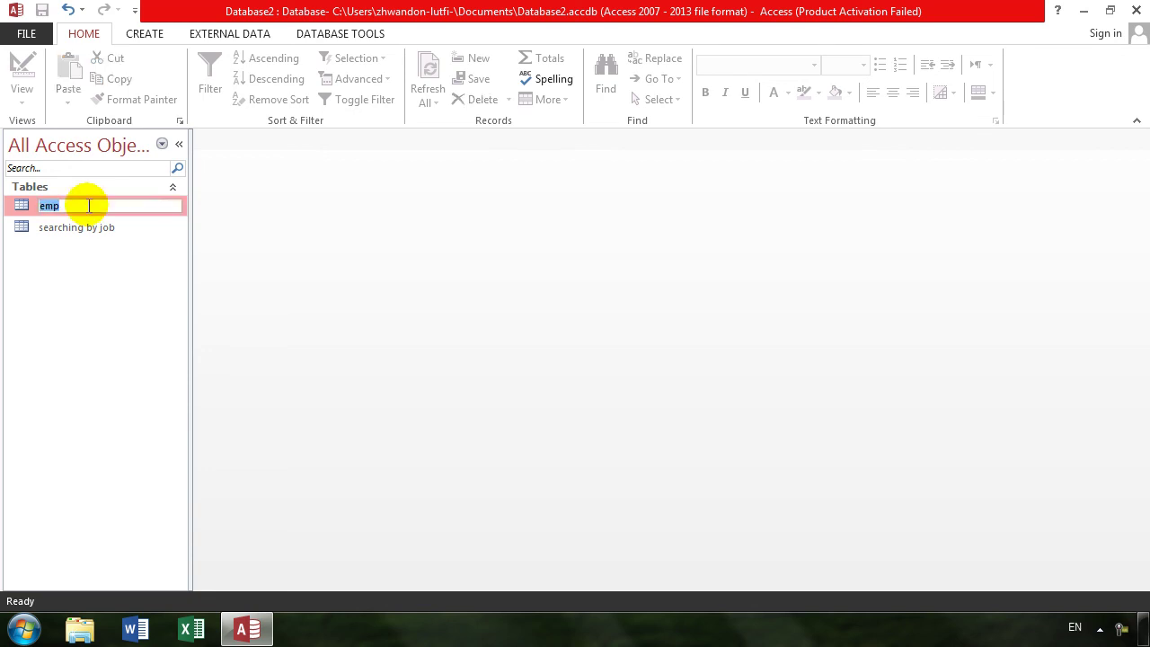
type("searching by name")
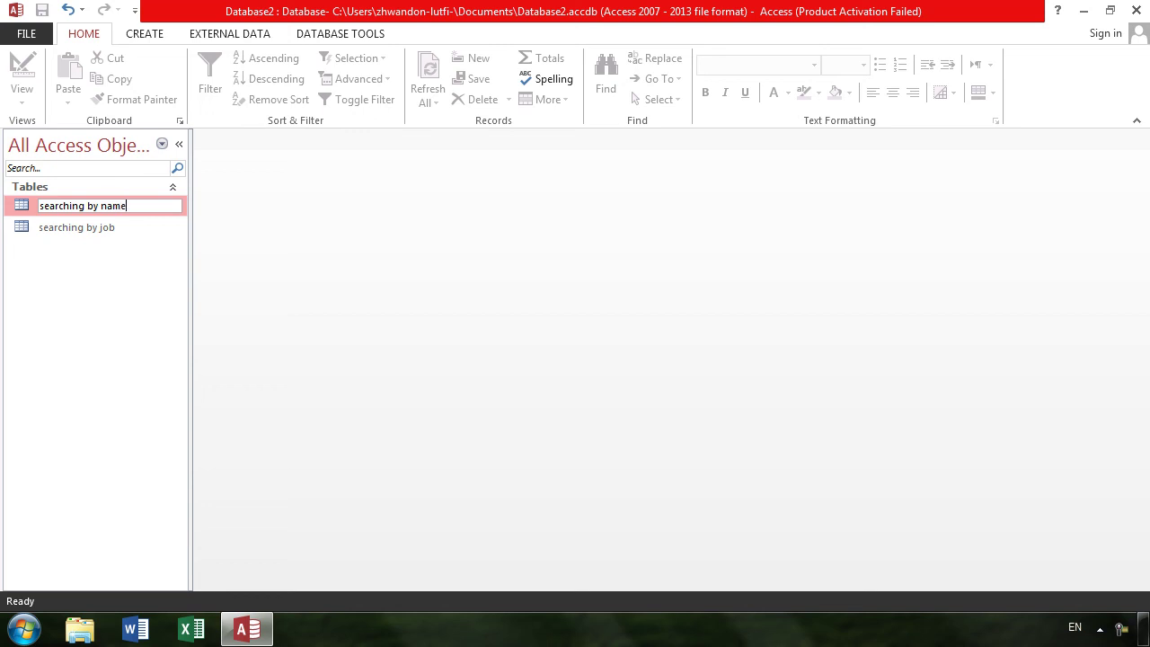
key("Return")
left_click(104, 213)
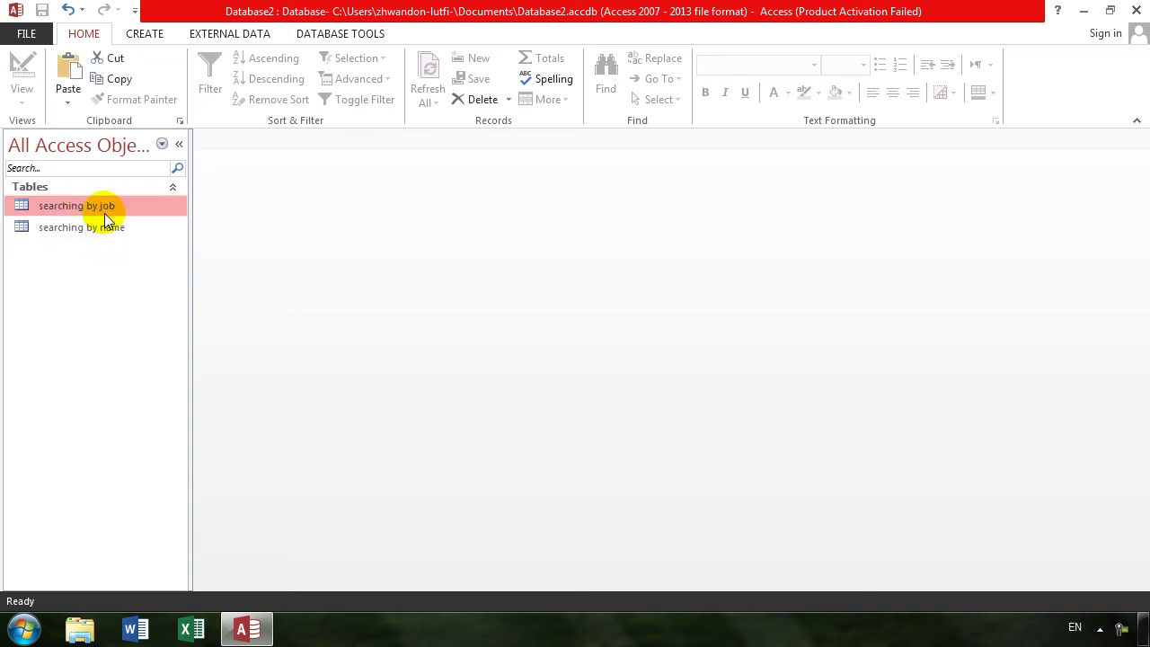
- In Design view, set the table's Filter property to job = [enter ur job...] via Zoom, then try Datasheet view
right_click(92, 206)
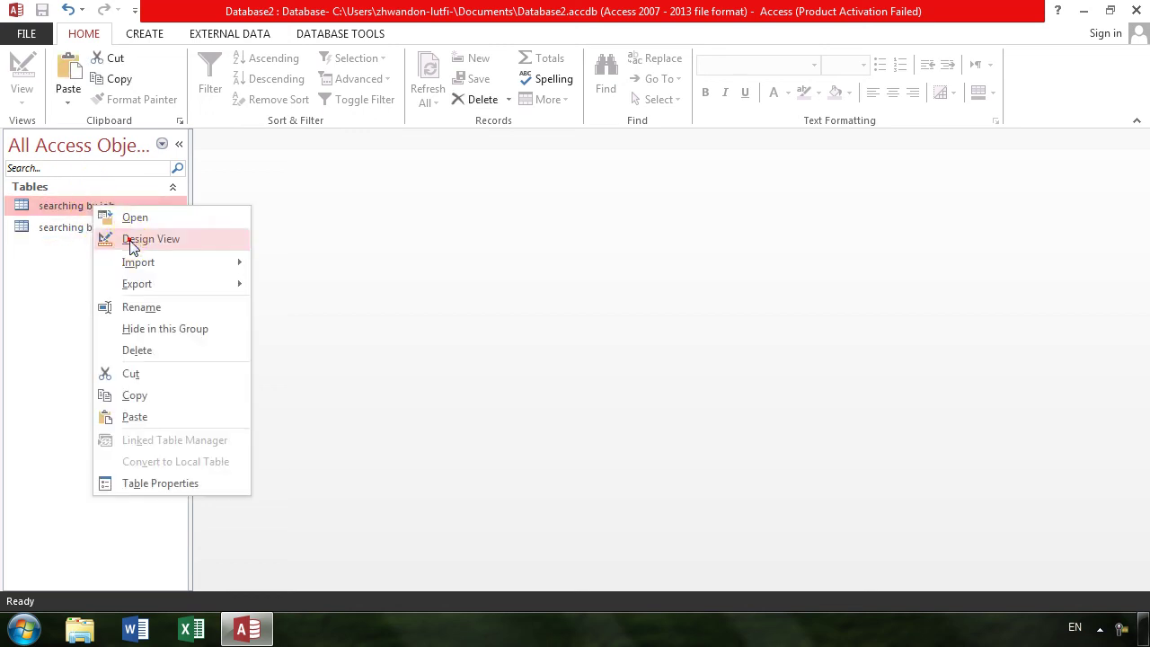
left_click(131, 240)
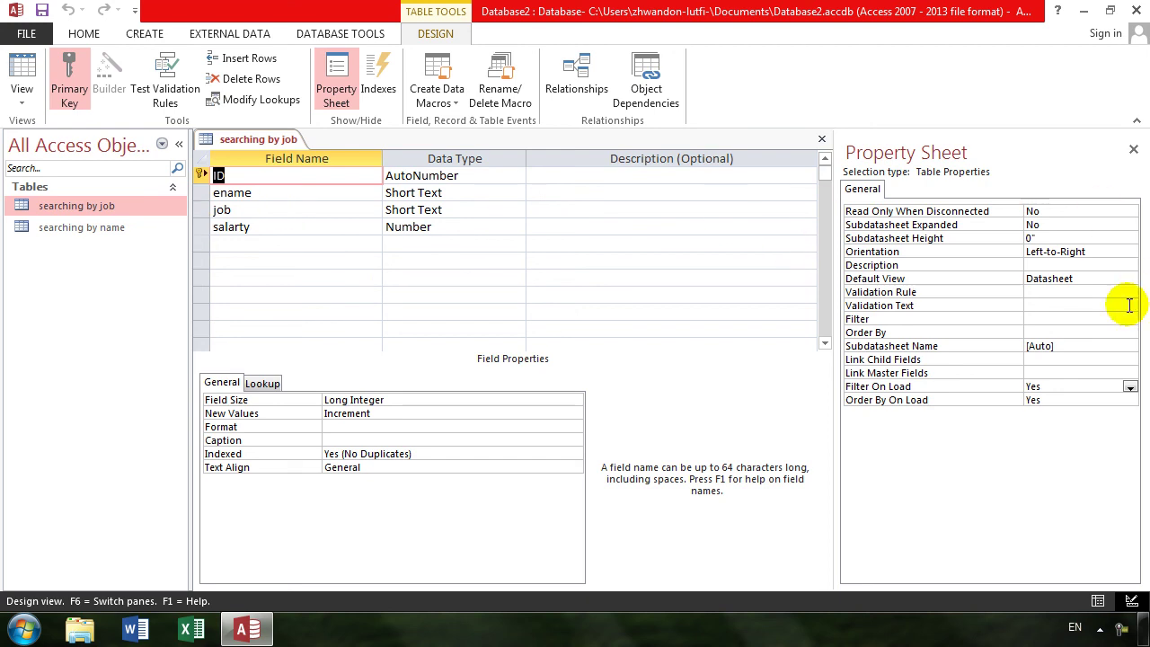
left_click(275, 192)
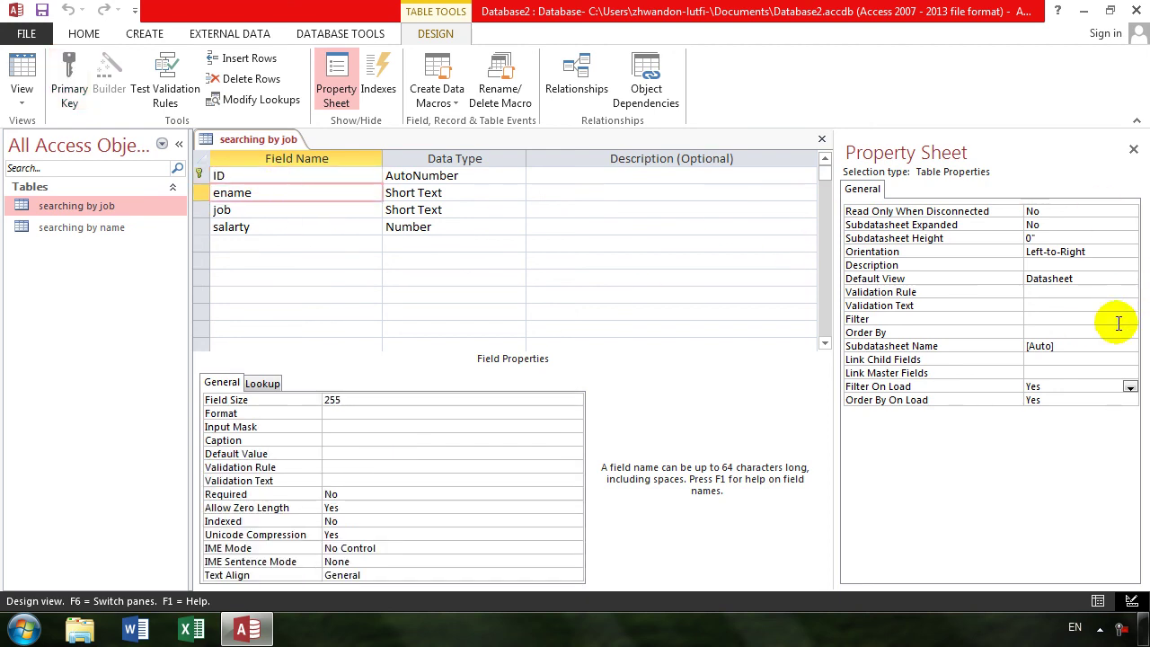
left_click(1060, 319)
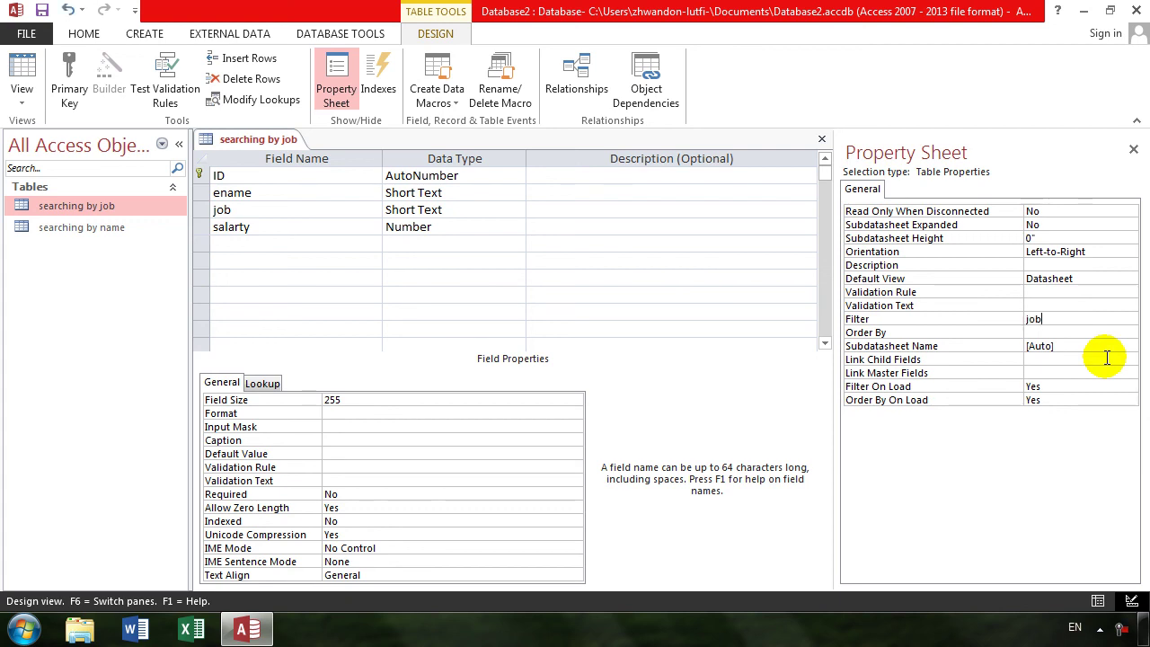
right_click(1085, 319)
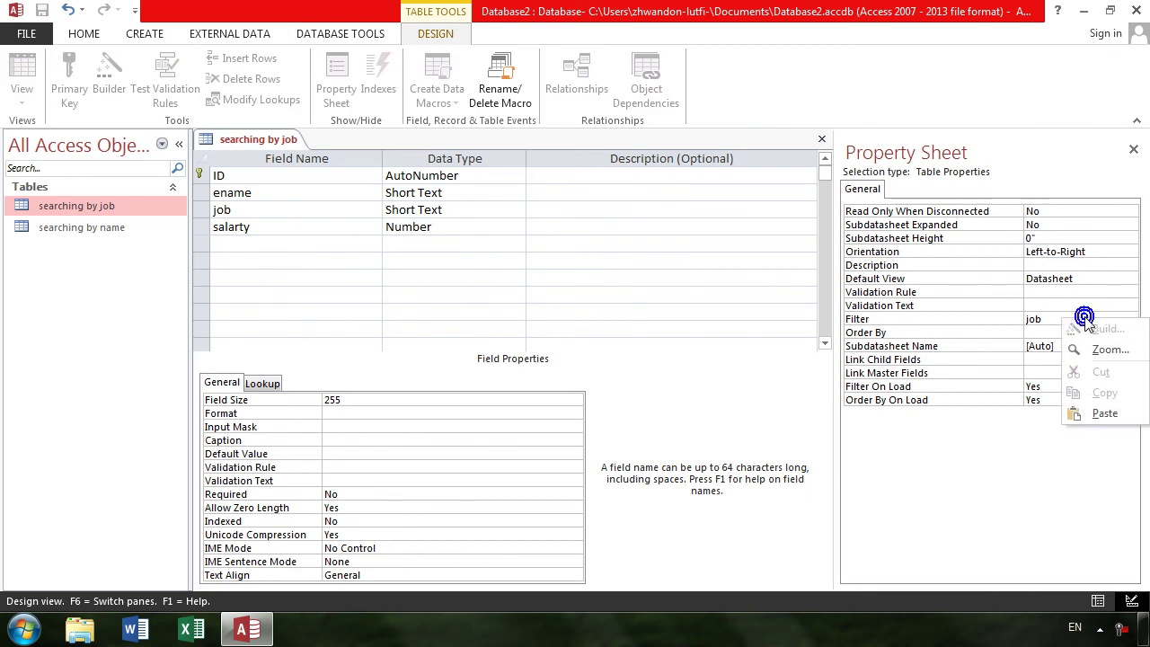
left_click(1110, 350)
left_click(513, 218)
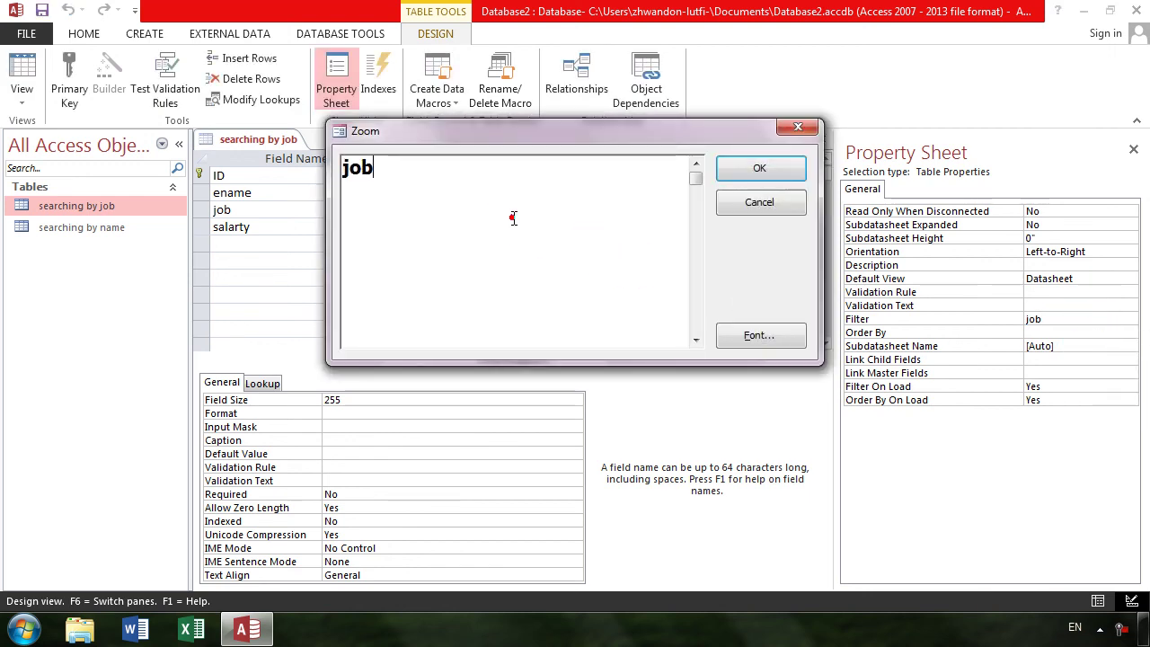
type("= ")
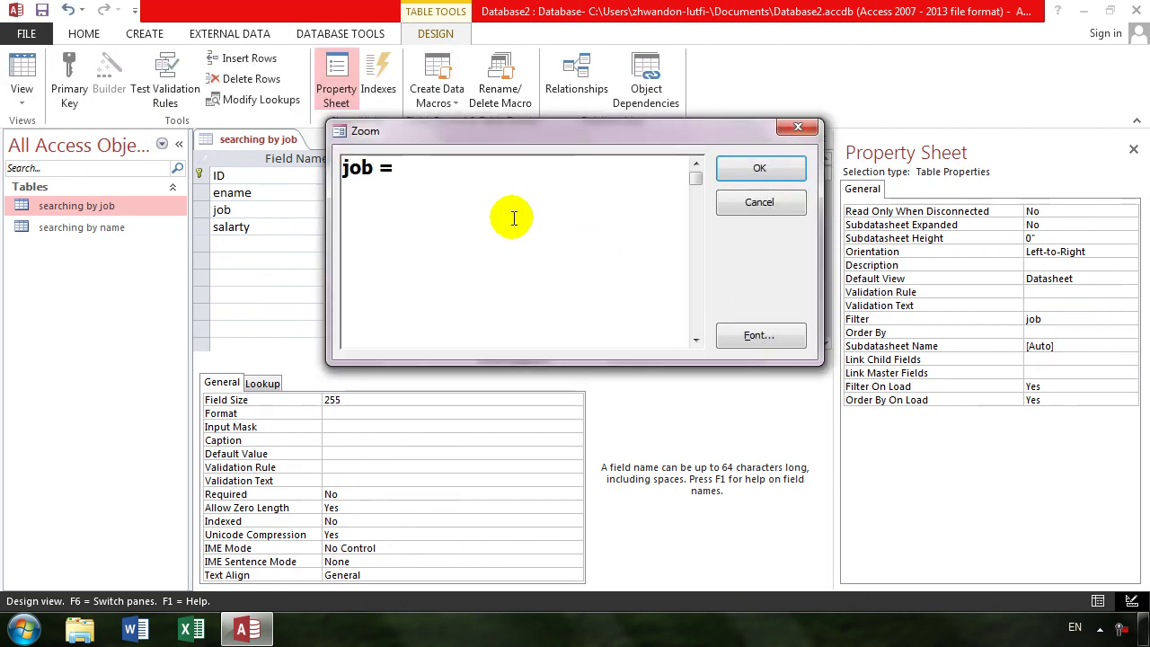
type("[enter ")
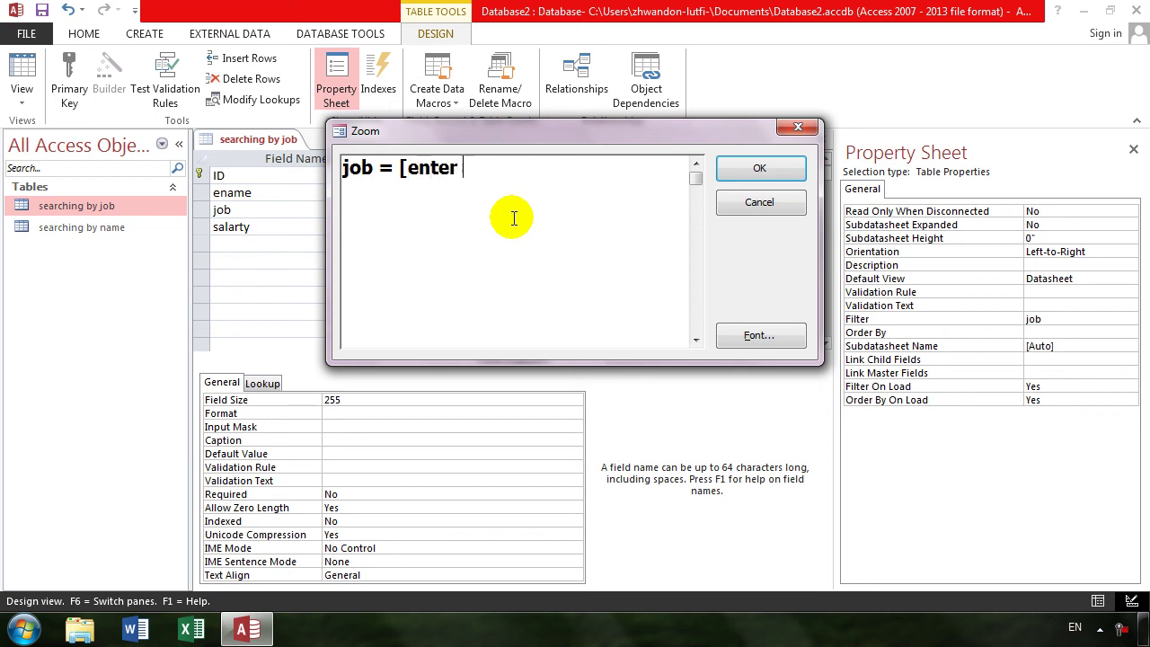
type("ur job")
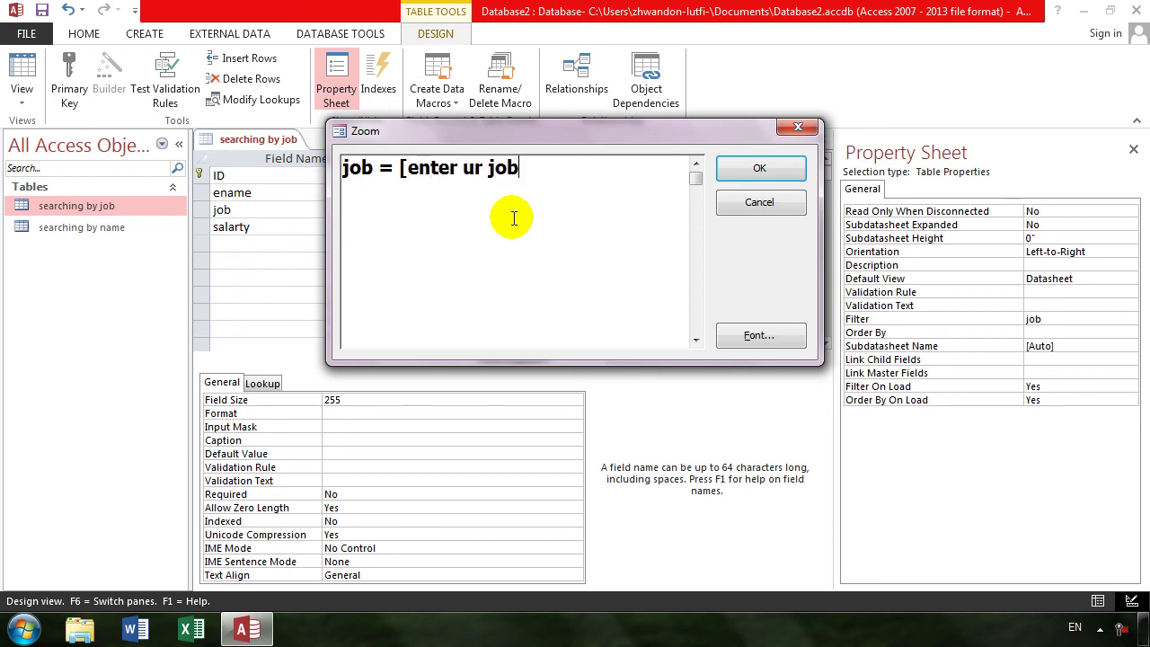
key("BackSpace")
key("Return")
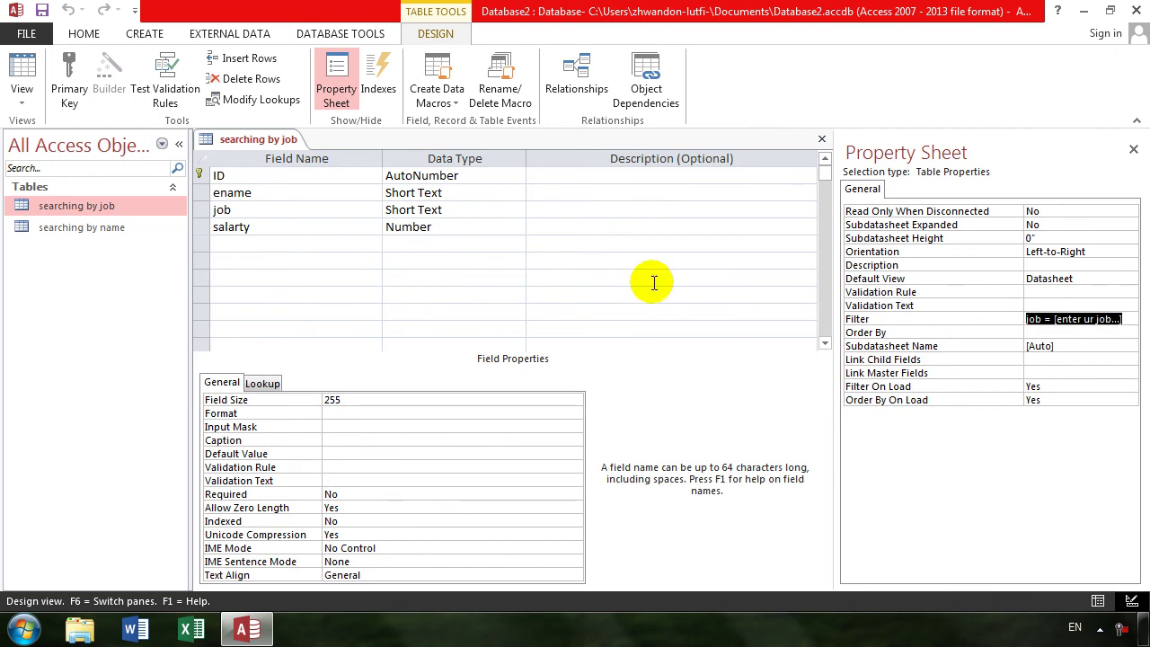
left_click(9, 70)
- Dismiss the invalid-name error and trim the Filter in Zoom to job = [enter ur job]
key("Return")
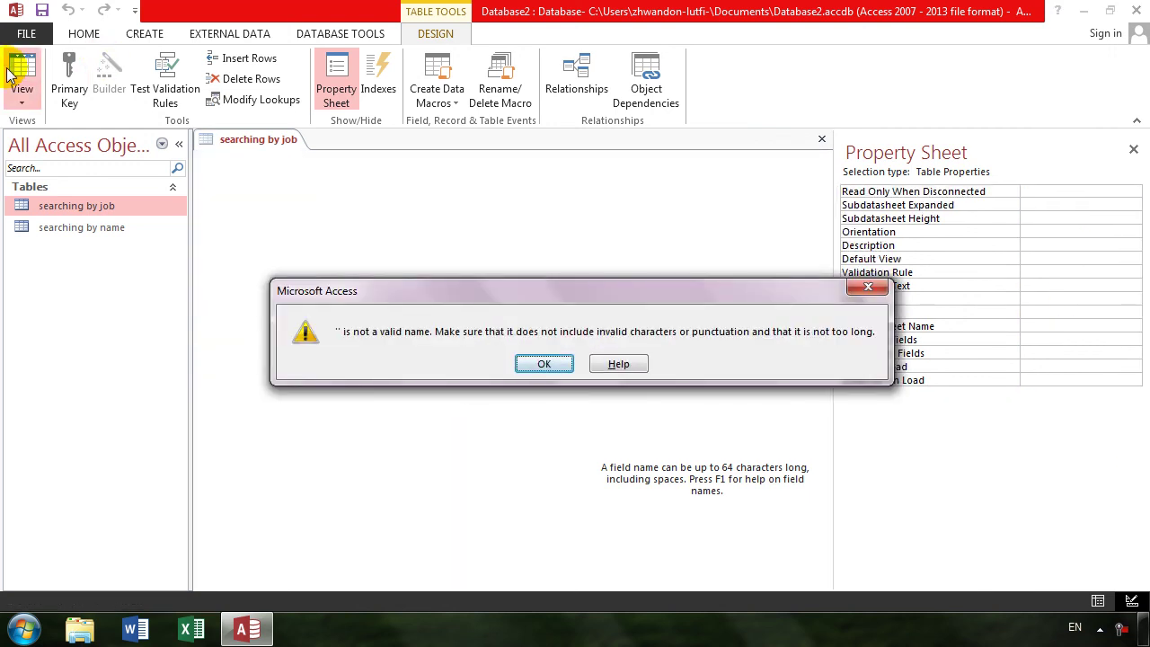
key("Return")
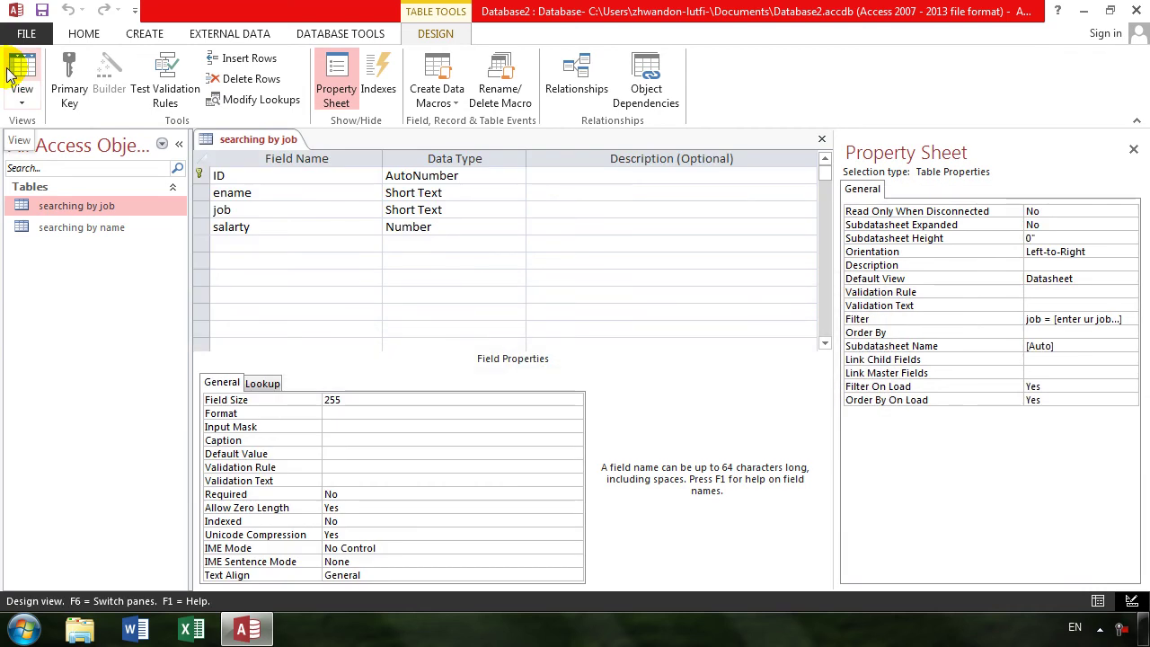
left_click(1101, 320)
right_click(1102, 320)
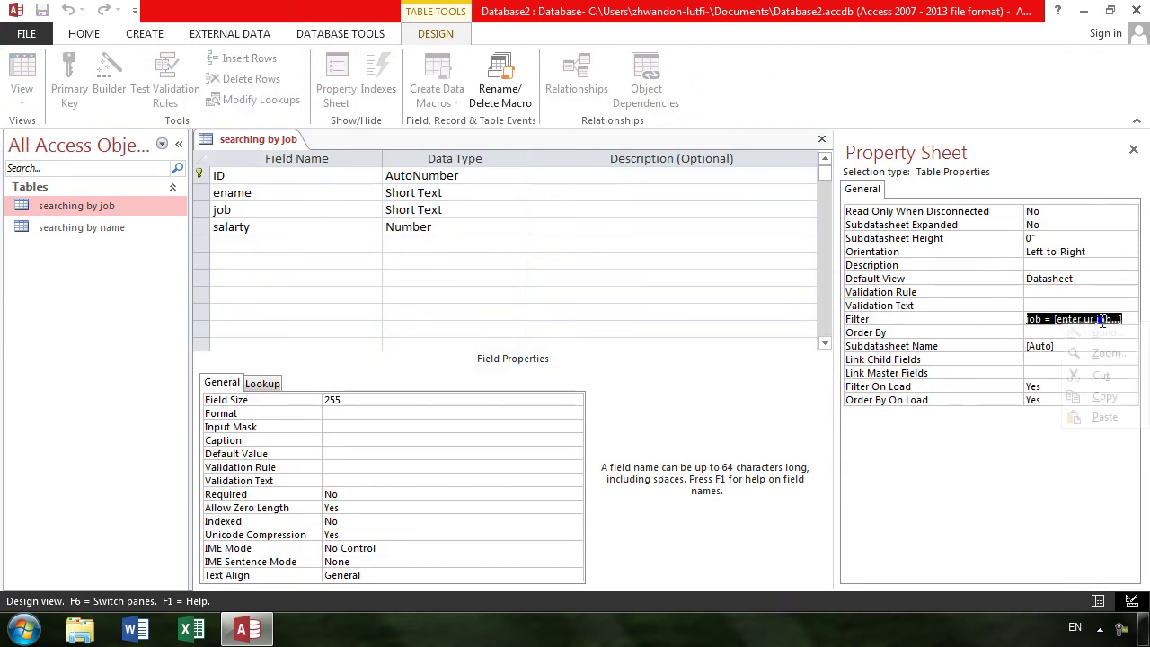
left_click(1106, 352)
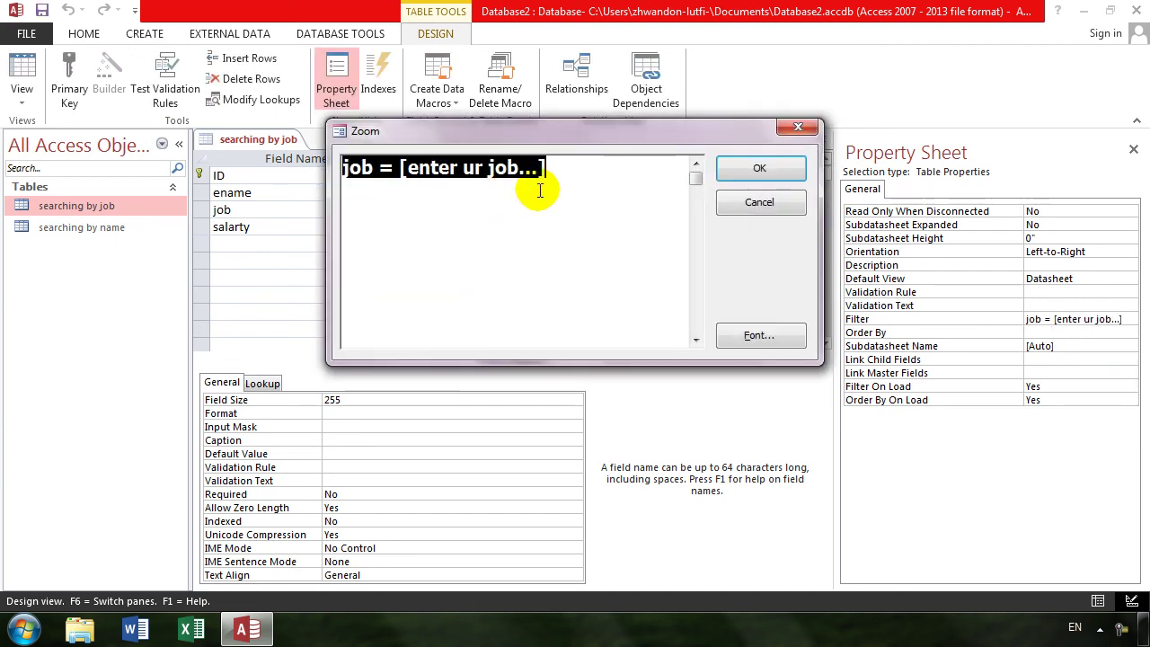
left_click(538, 170)
key("BackSpace")
key("BackSpace")
key("BackSpace")
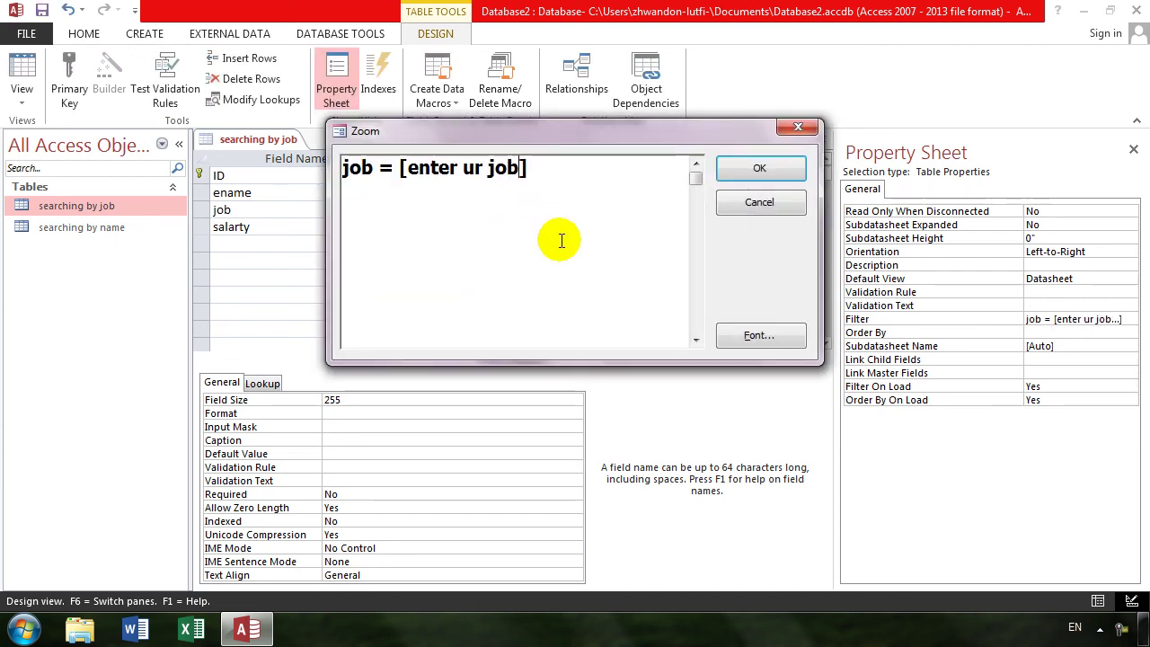
type("fdsaf")
key("BackSpace")
key("BackSpace")
key("BackSpace")
key("BackSpace")
key("BackSpace")
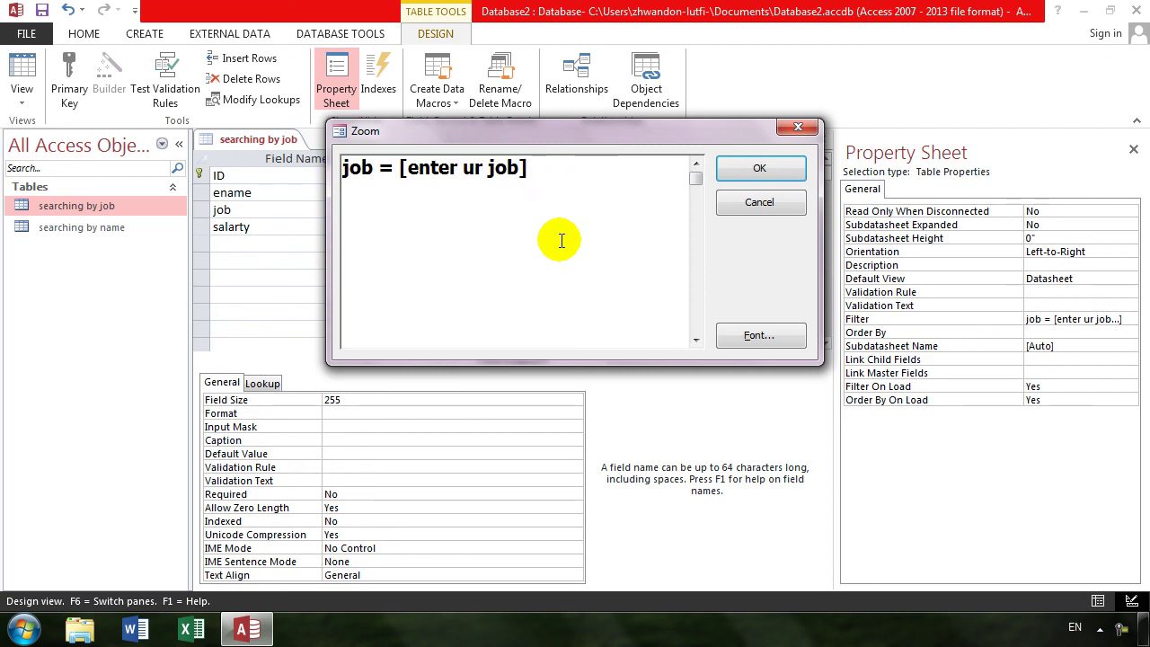
left_click(784, 169)
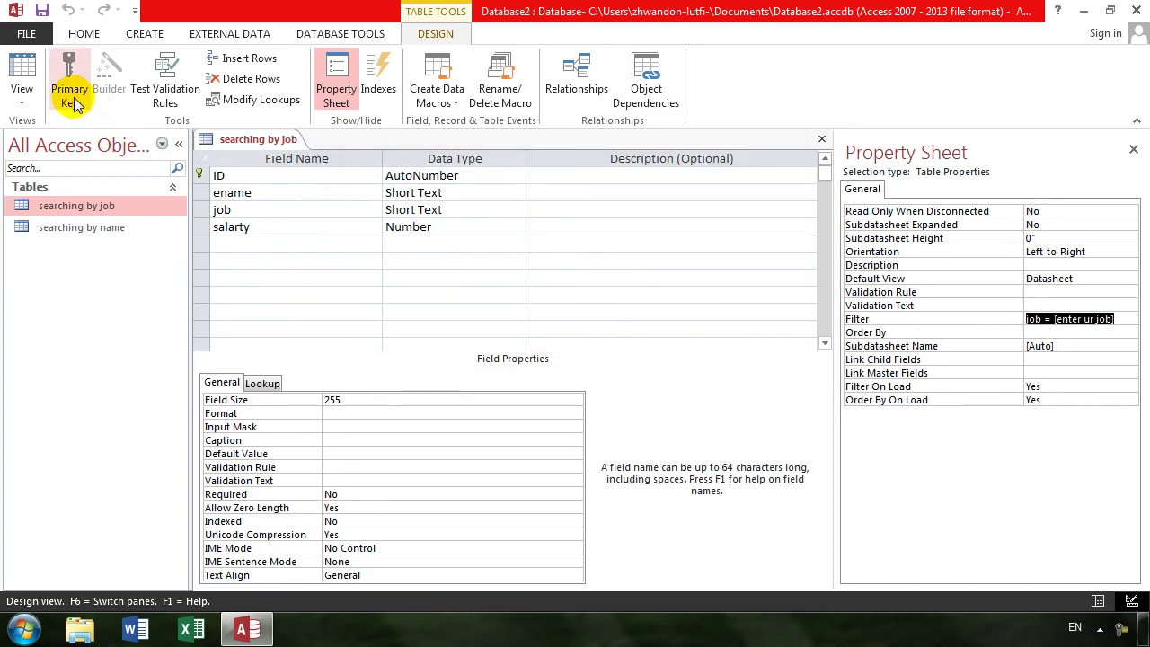
- Save and view searching by job, entering 'mana' at the job prompt, then close it
left_click(12, 77)
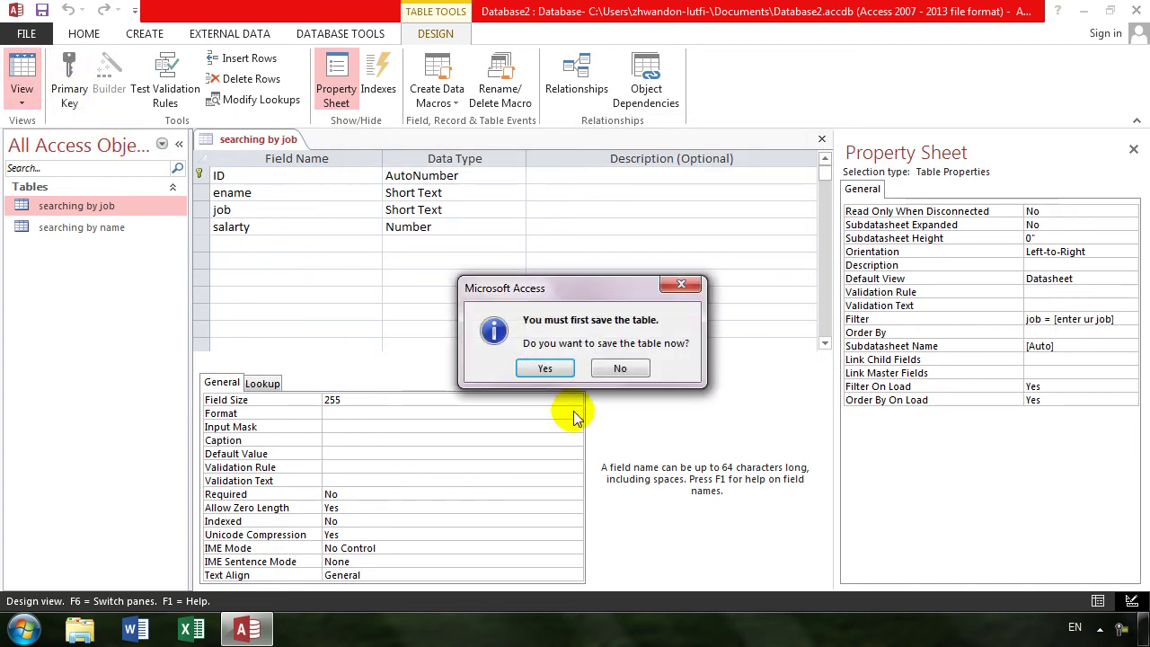
left_click(563, 368)
type("mana")
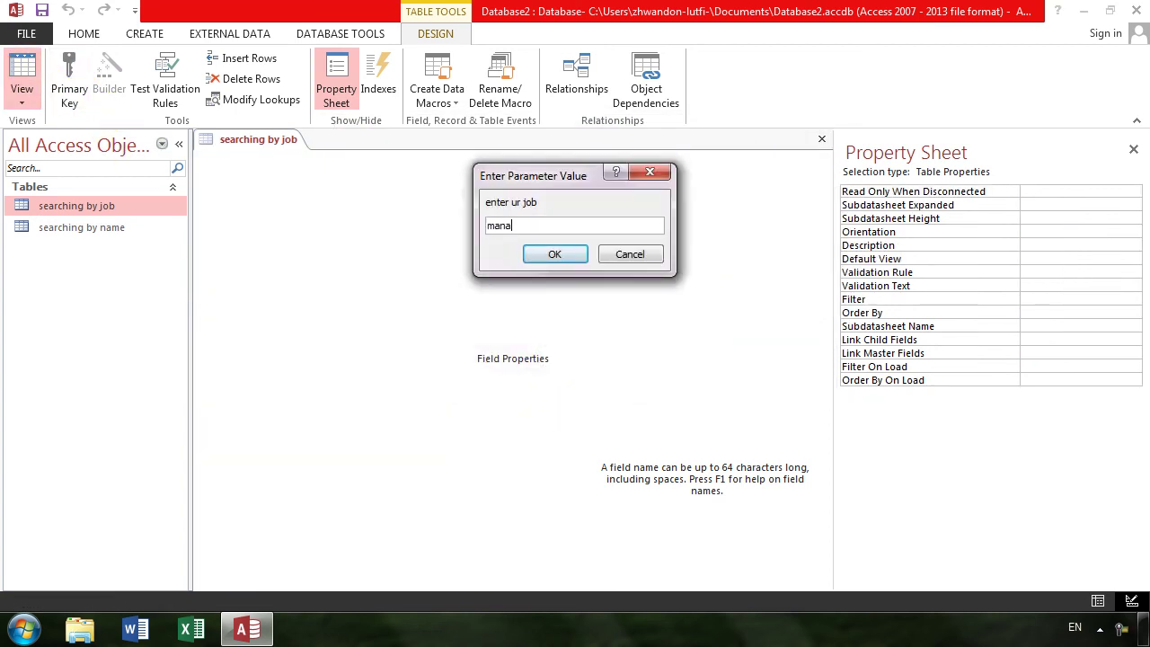
key("Return")
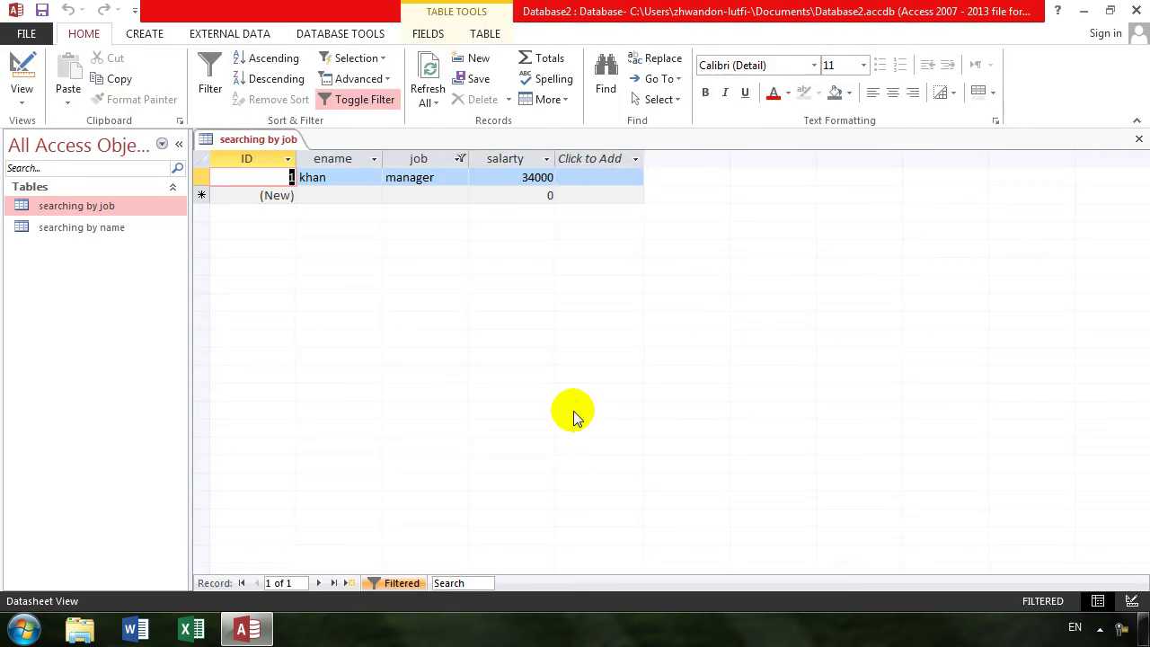
left_click(1139, 138)
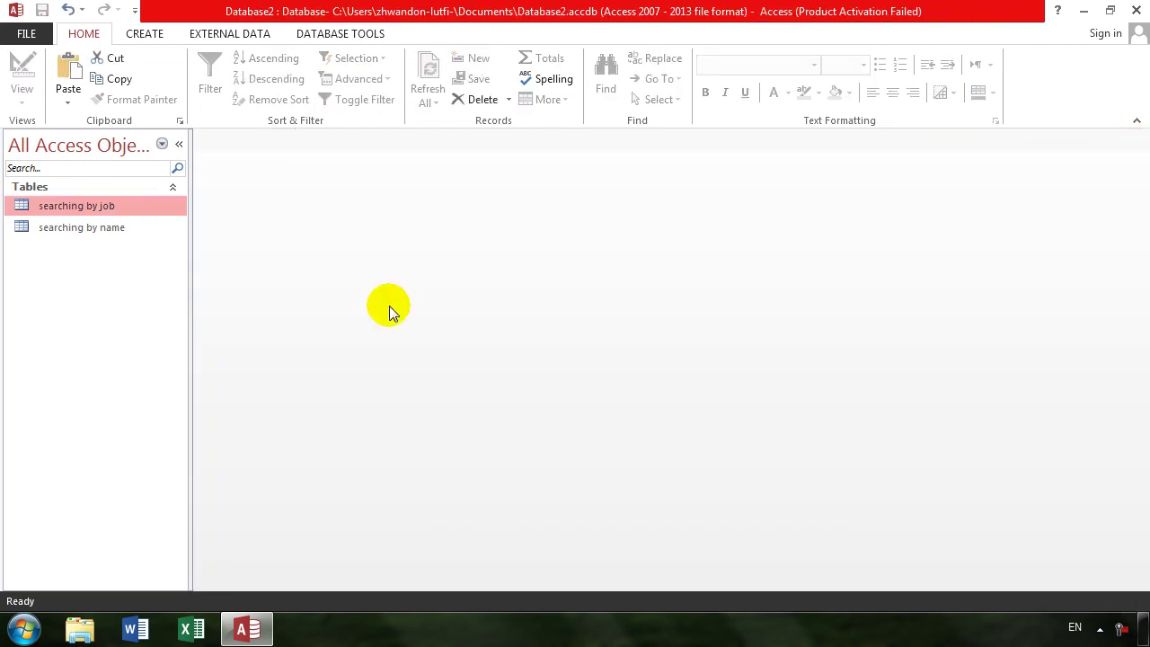
- Open and close searching by name, then reopen searching by job filtering by 'teacher'
double_click(122, 232)
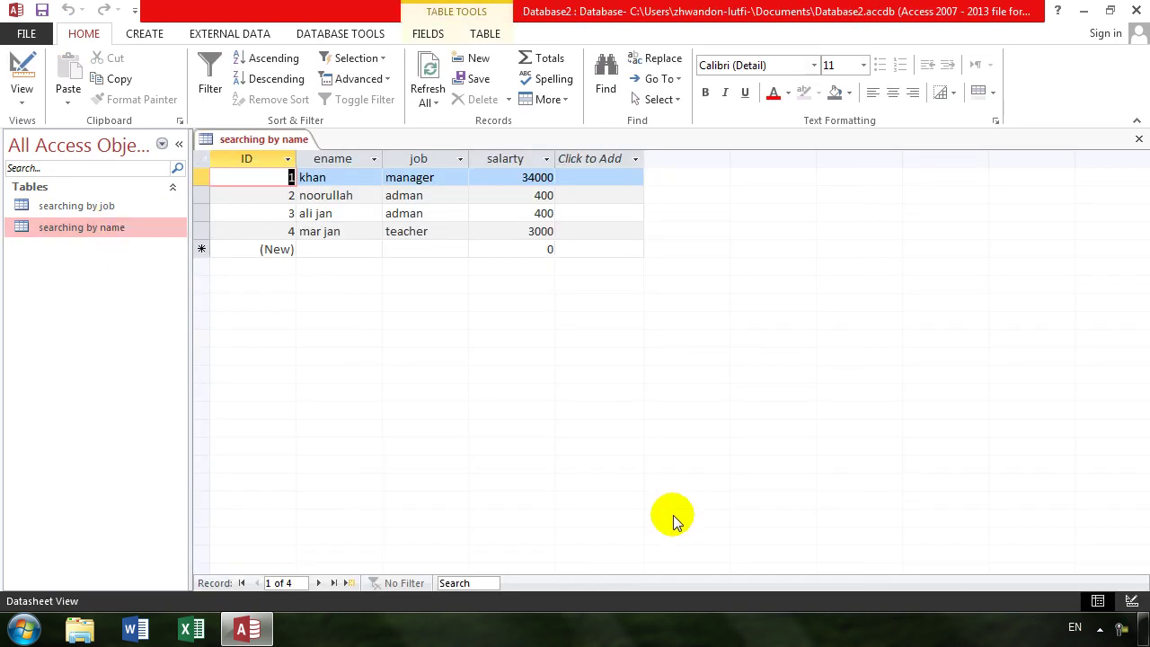
left_click(1140, 138)
double_click(63, 209)
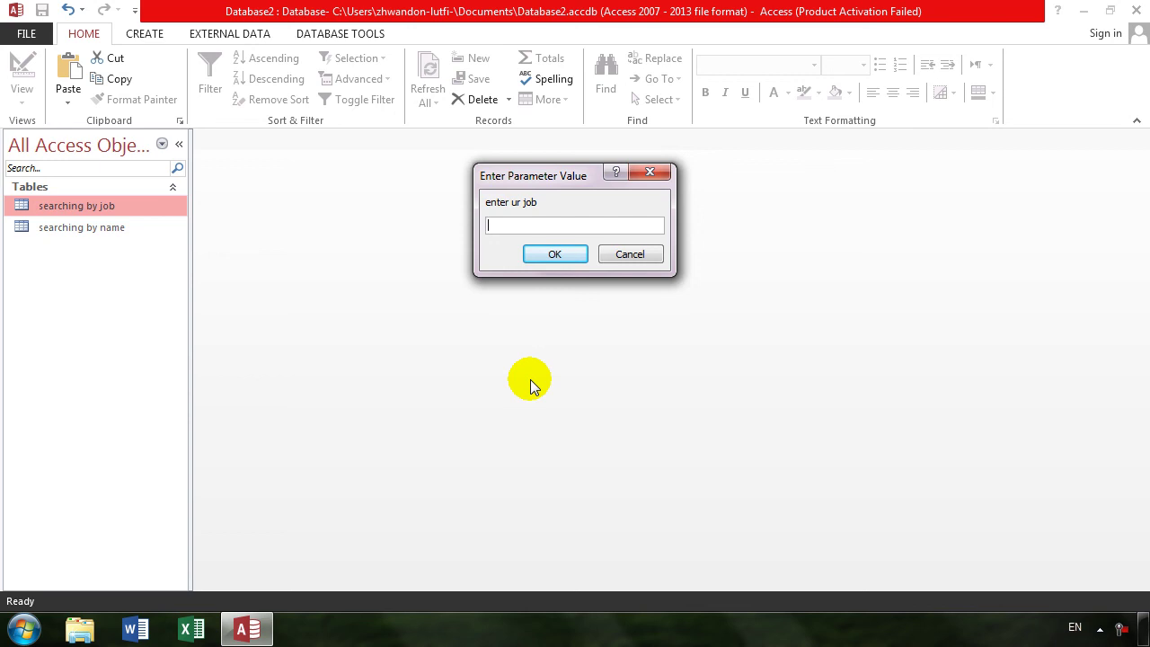
type("teacher")
key("Return")
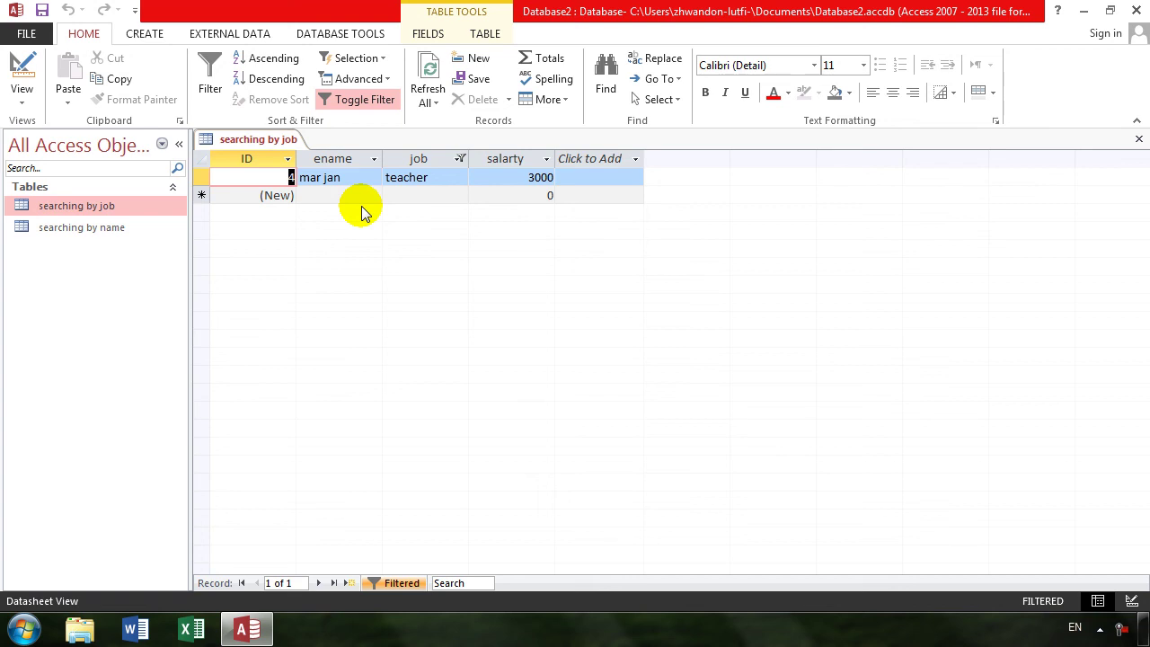
- Delete the saved job filter expression in Design view and recheck the unfiltered records
left_click(22, 72)
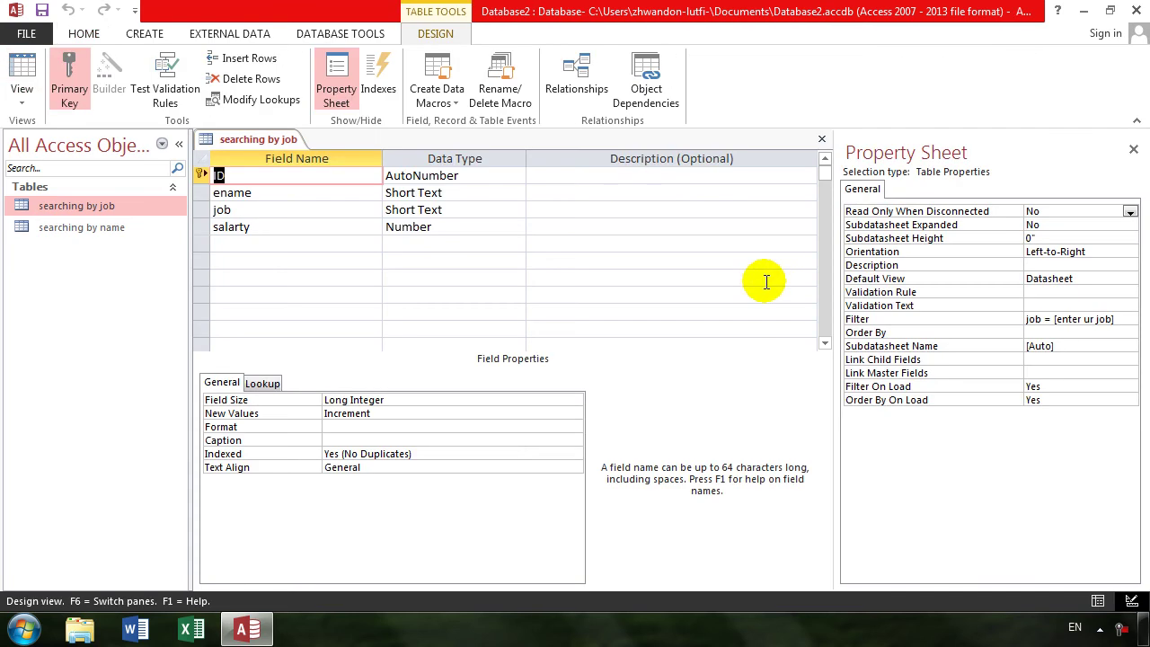
left_click(1115, 318)
left_click_drag(1114, 318, 1001, 314)
key("Delete")
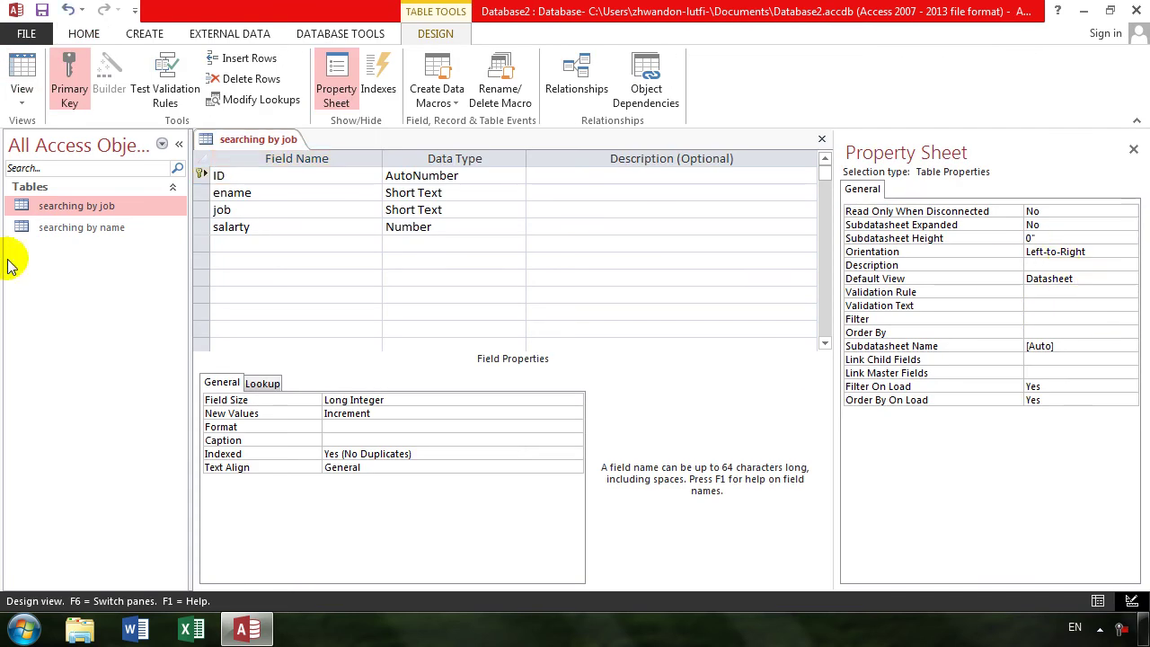
left_click(22, 75)
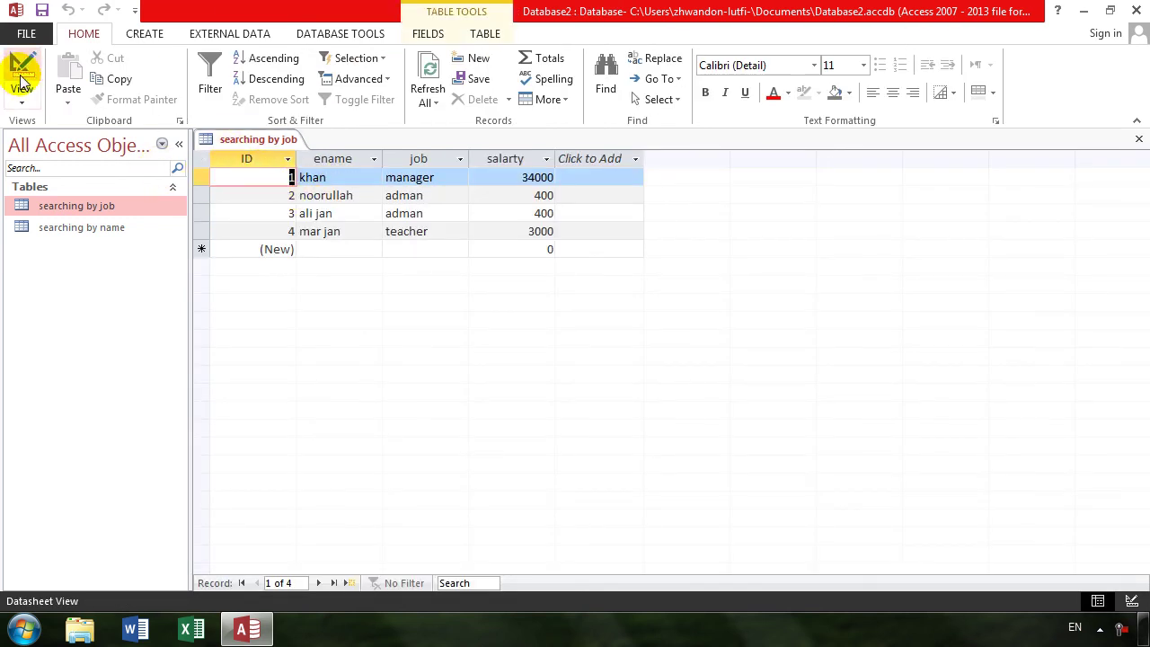
left_click(21, 80)
- Delete the ID primary key field and save the table
left_click(199, 176)
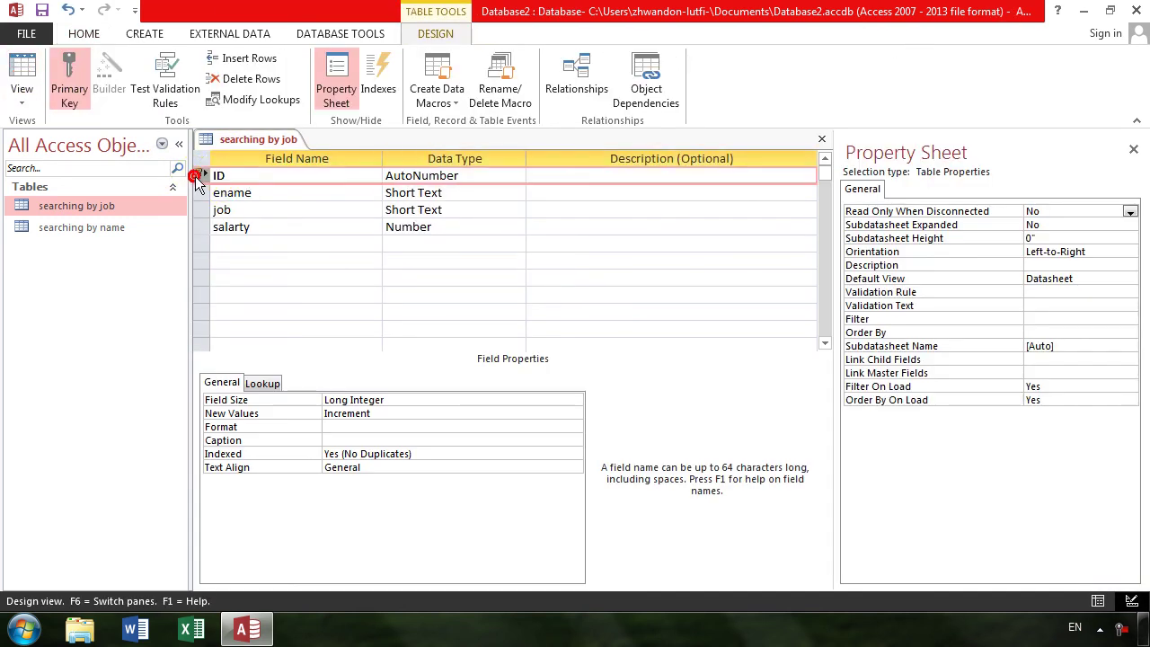
key("Delete")
key("Return")
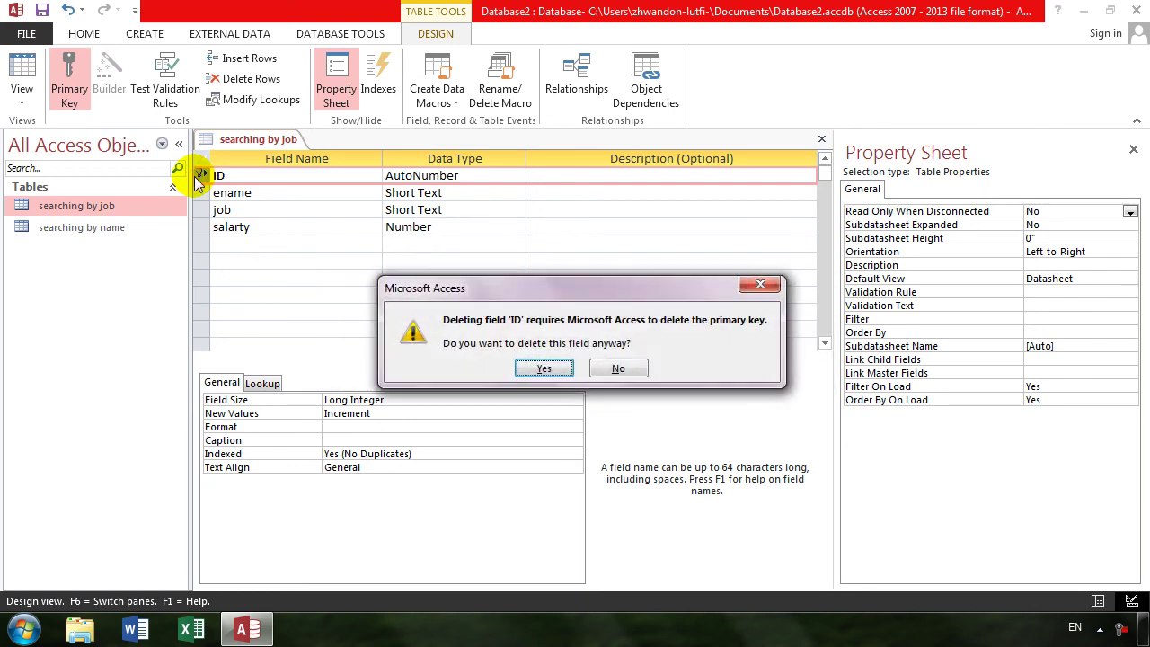
left_click(536, 367)
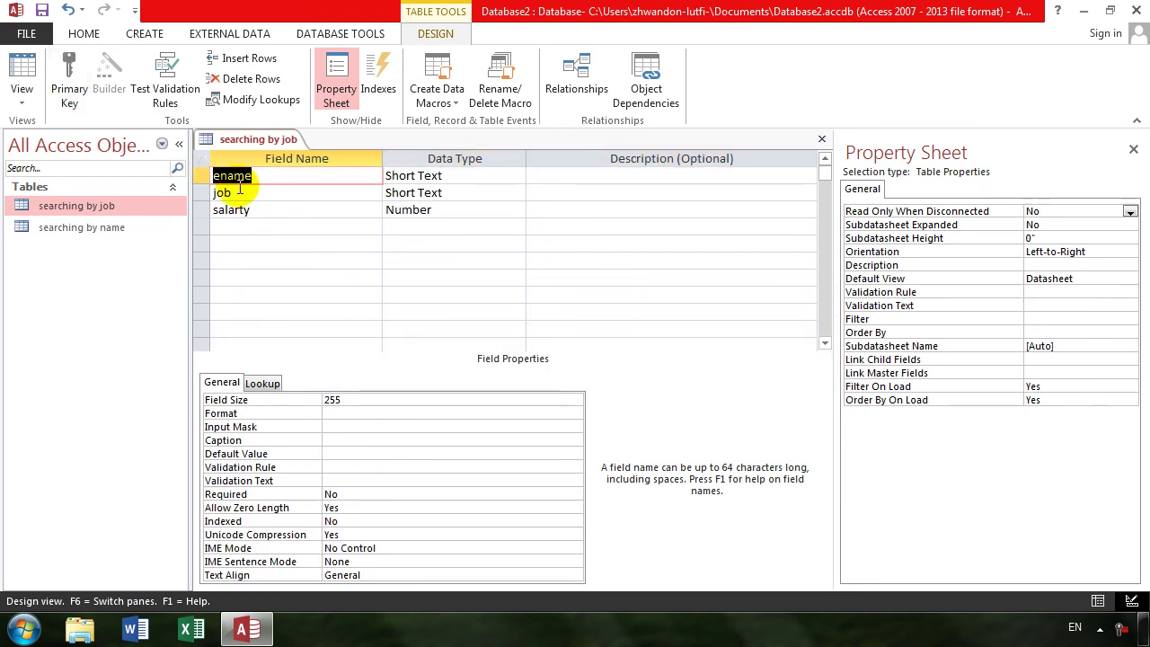
left_click(20, 72)
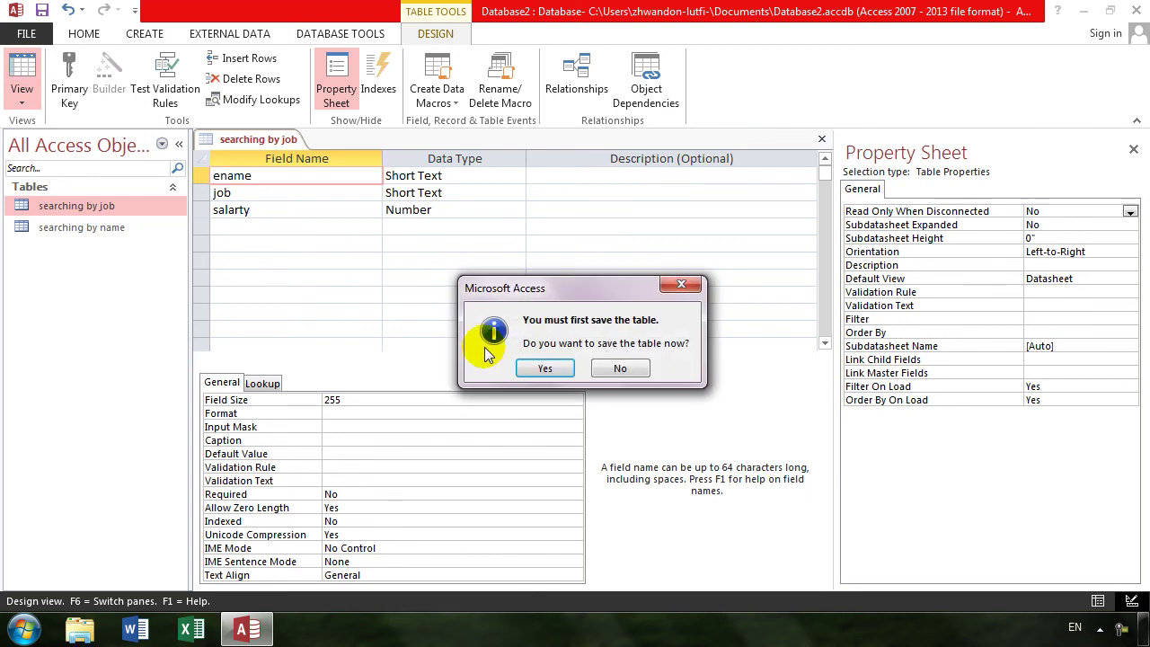
key("Return")
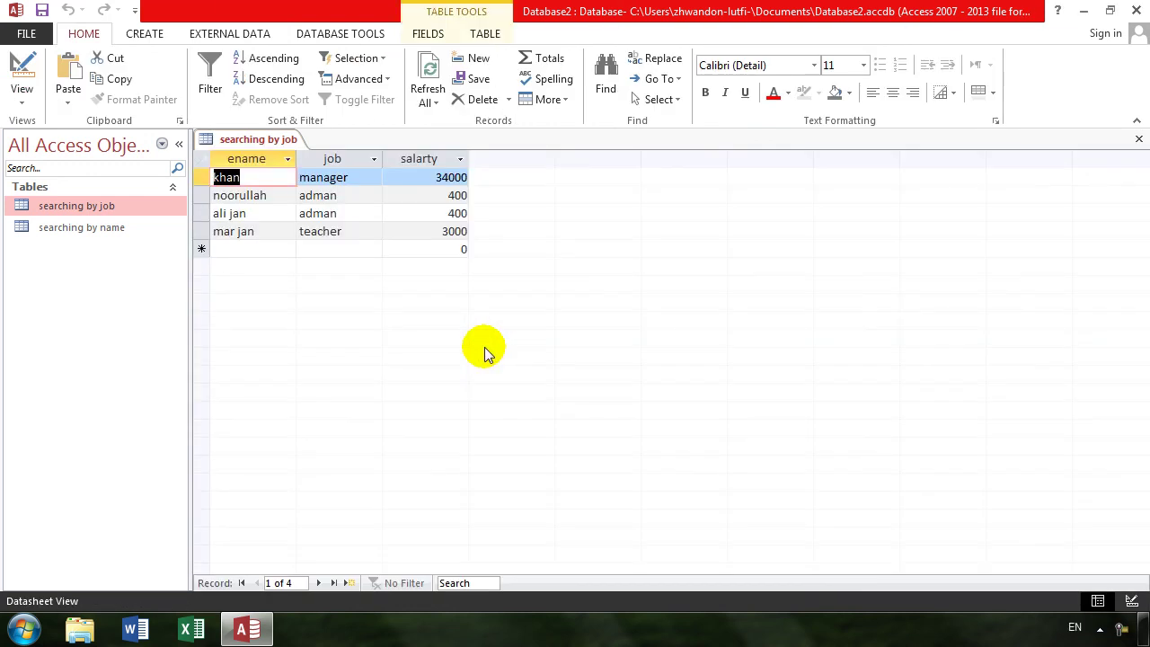
key("Down")
key("Down")
key("Down")
key("Tab")
key("Tab")
key("Tab")
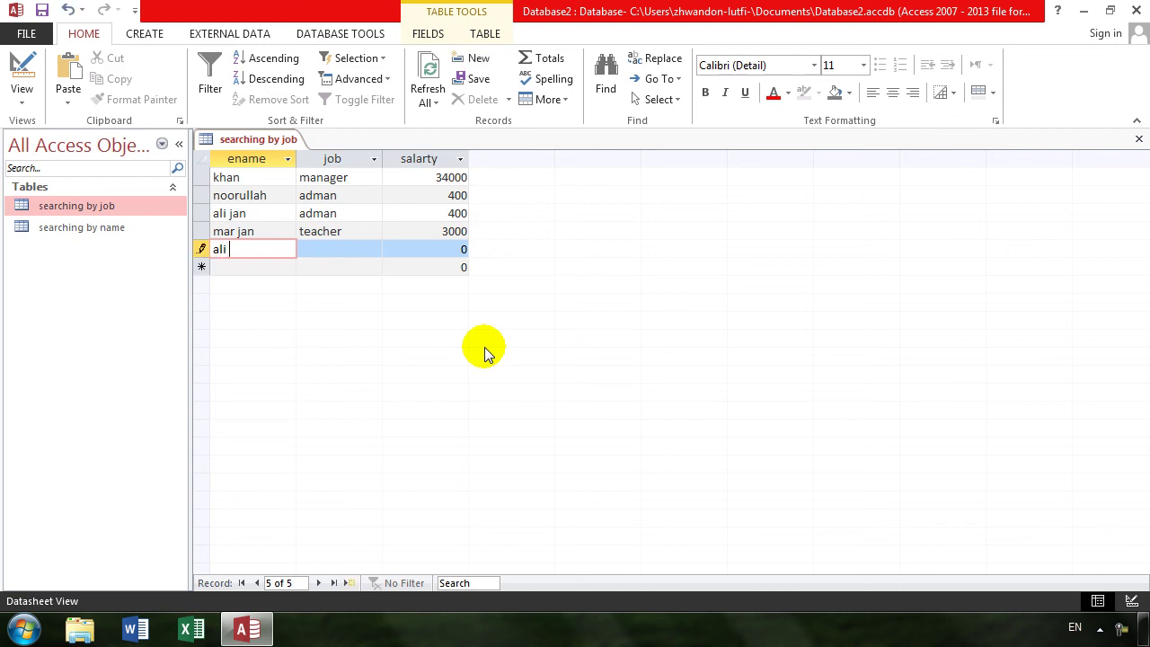
key("Tab")
type("manager")
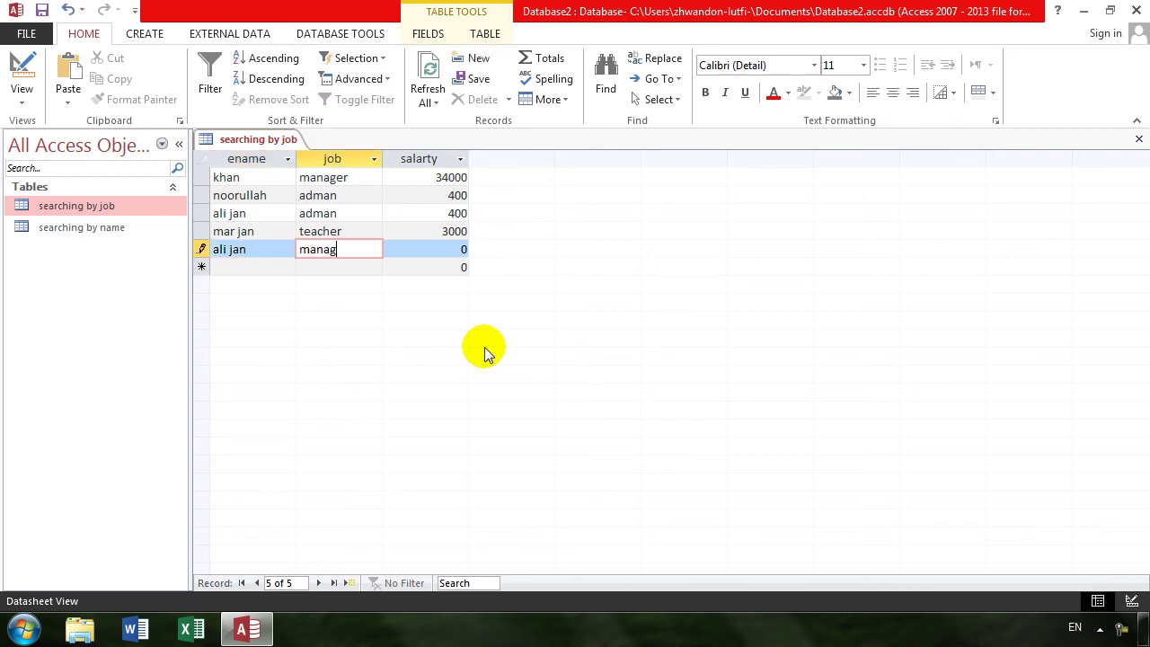
key("Tab")
type("3000")
key("Tab")
key("Tab")
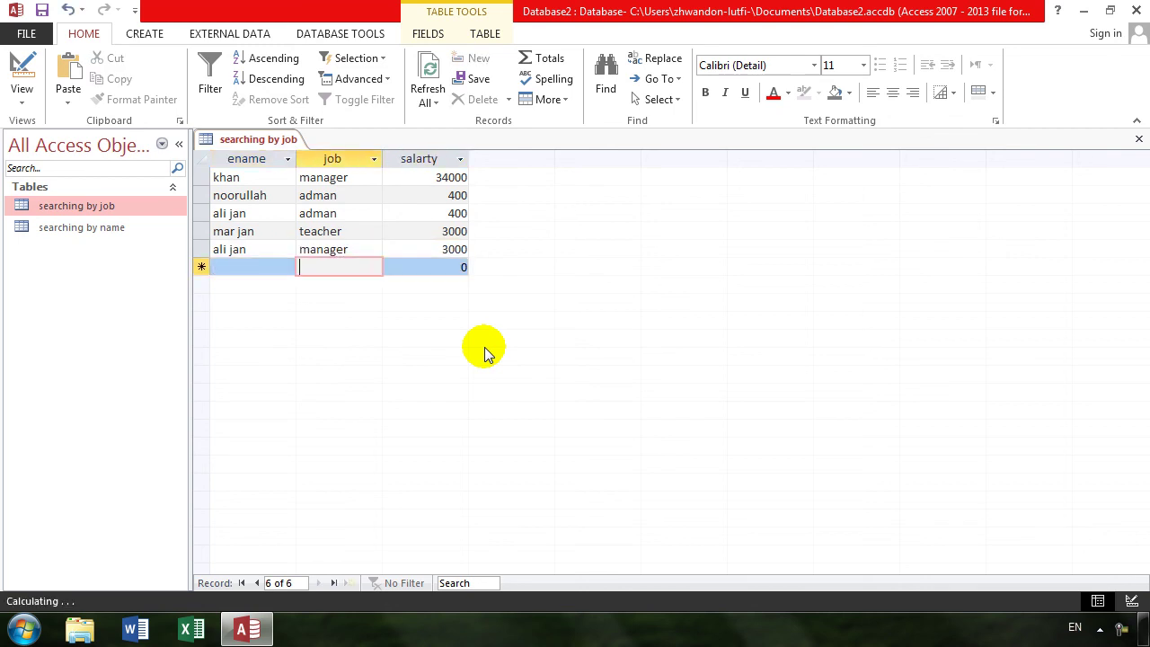
key("shift+Tab")
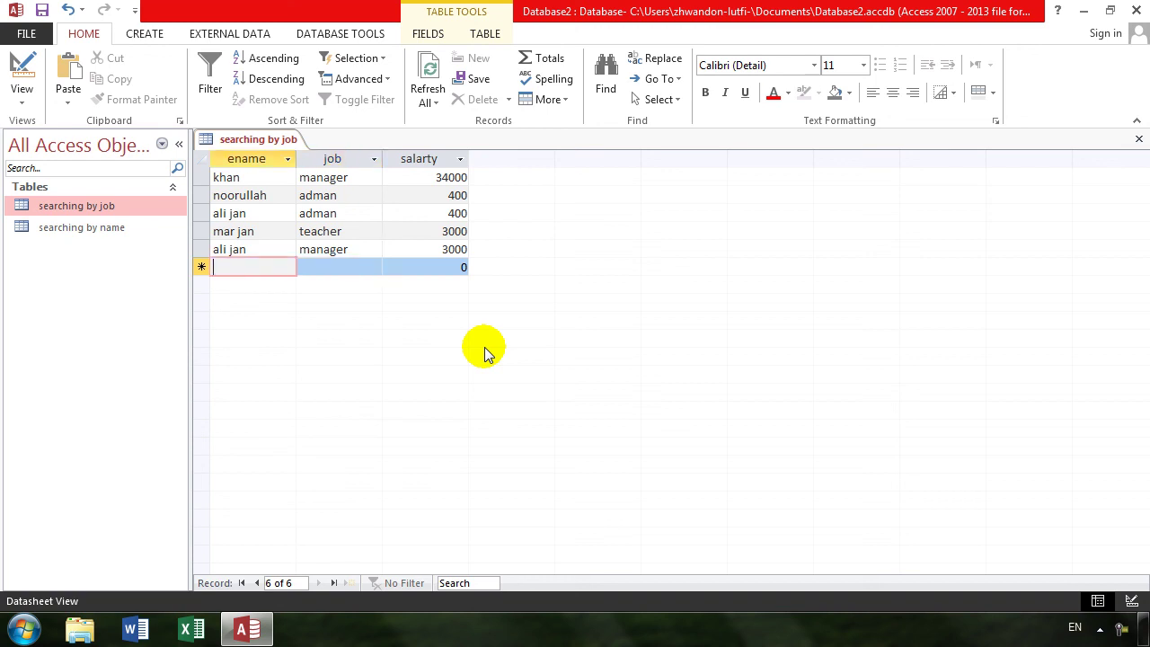
key("Tab")
type("adman")
key("Tab")
type("e0")
key("BackSpace")
key("BackSpace")
type("300")
key("Tab")
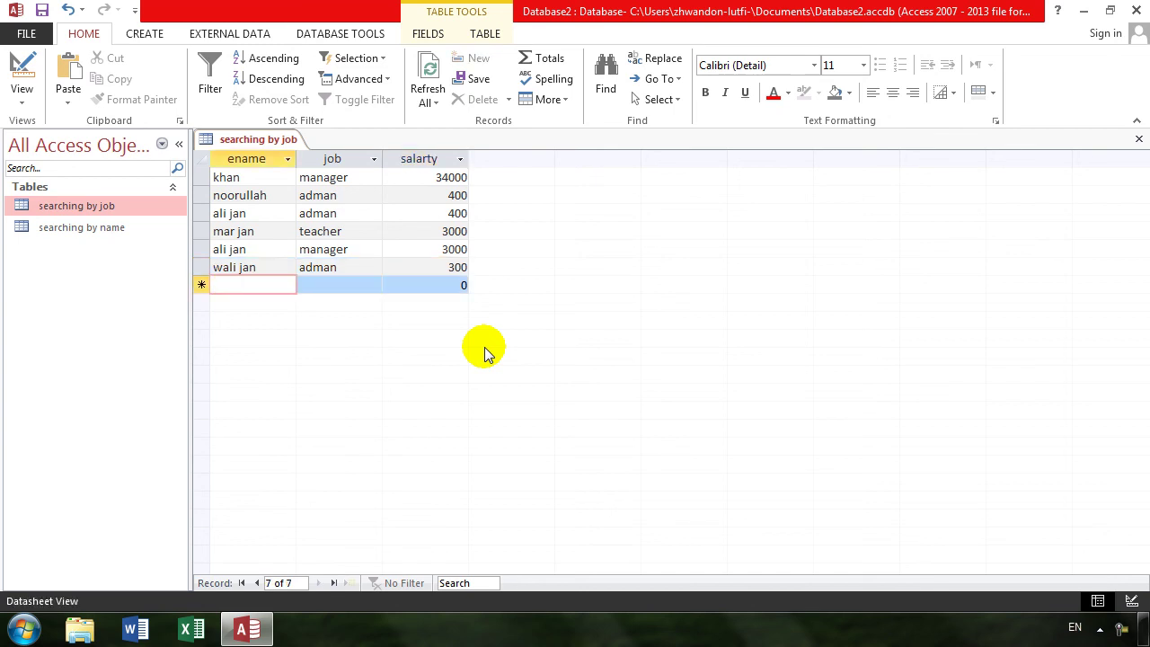
type("ahmad")
key("Tab")
type("teacher")
key("Tab")
type("3400")
key("Tab")
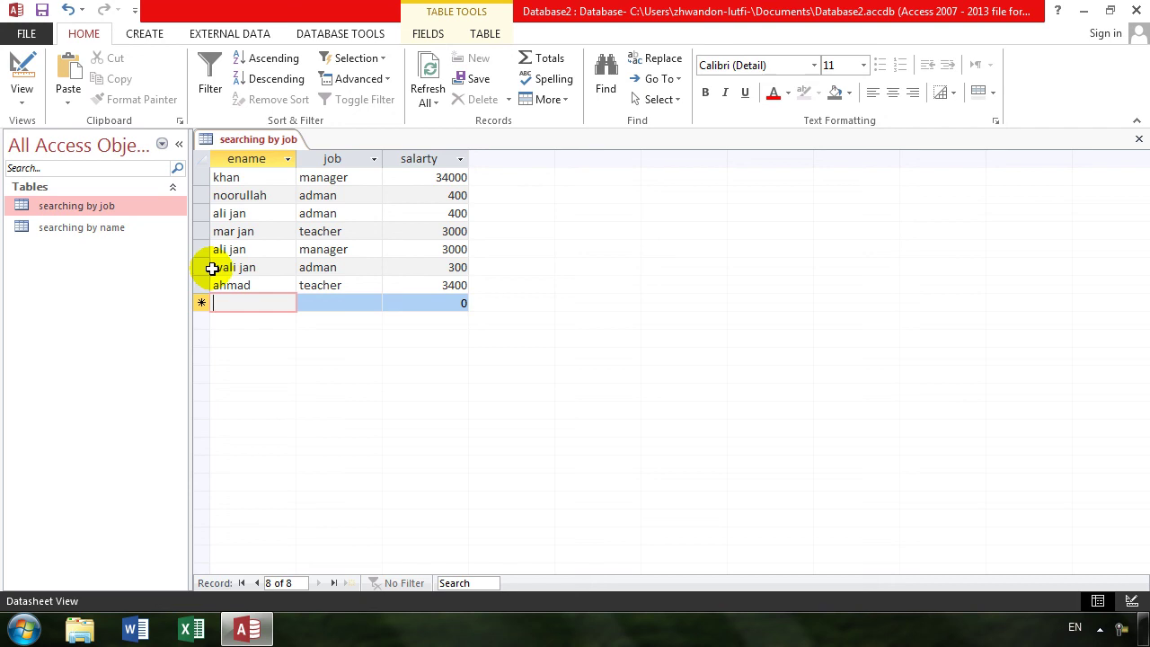
- Set the table's Order By property to ename, then save and view the records
left_click(27, 70)
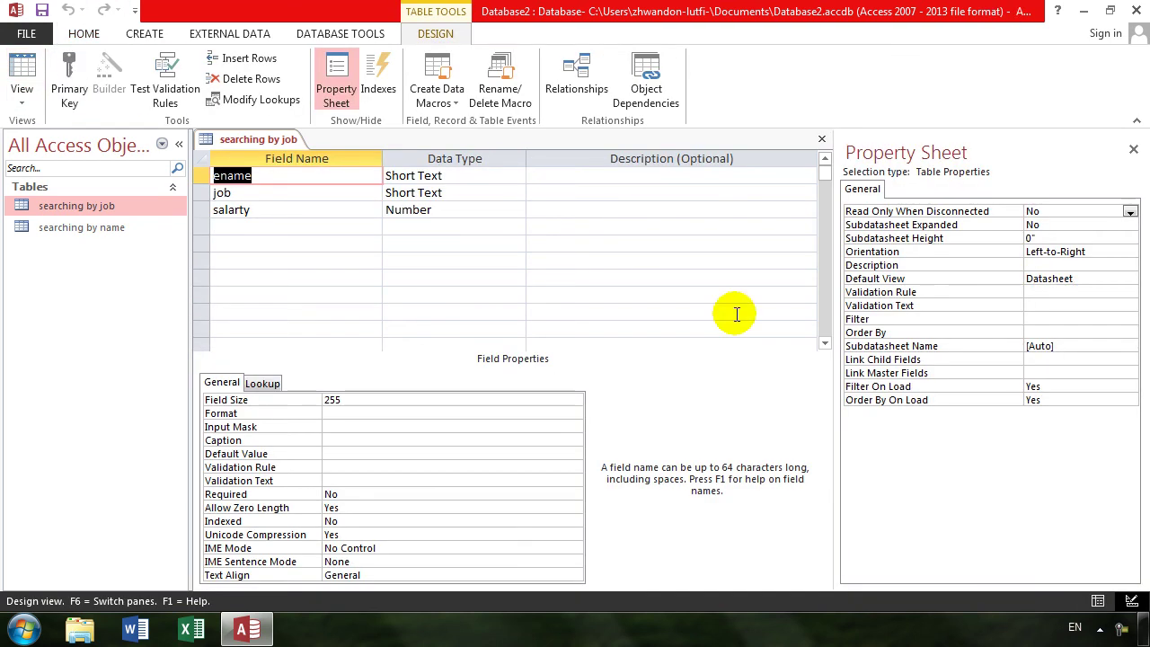
left_click(1066, 346)
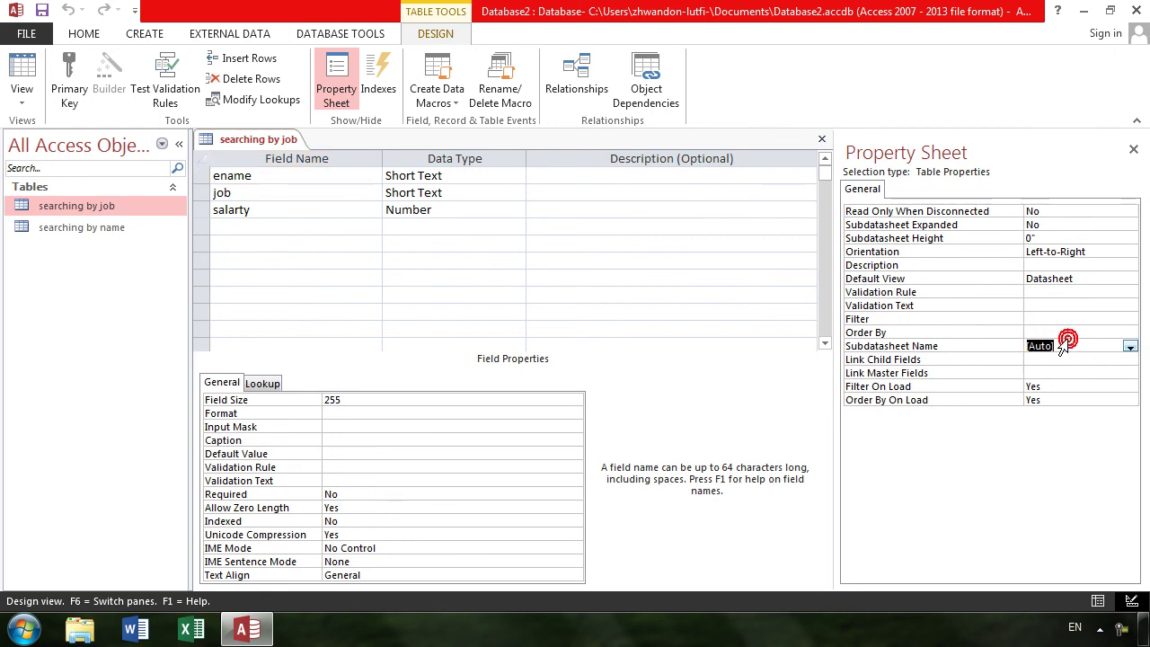
left_click(1053, 331)
left_click(1146, 629)
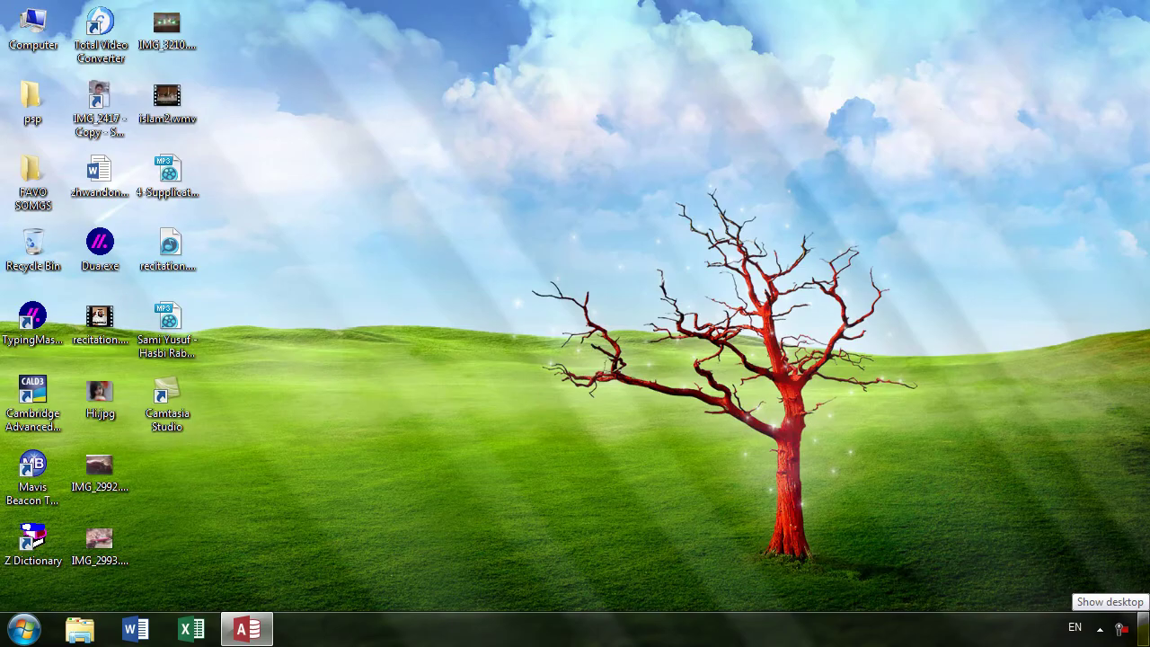
left_click(1143, 629)
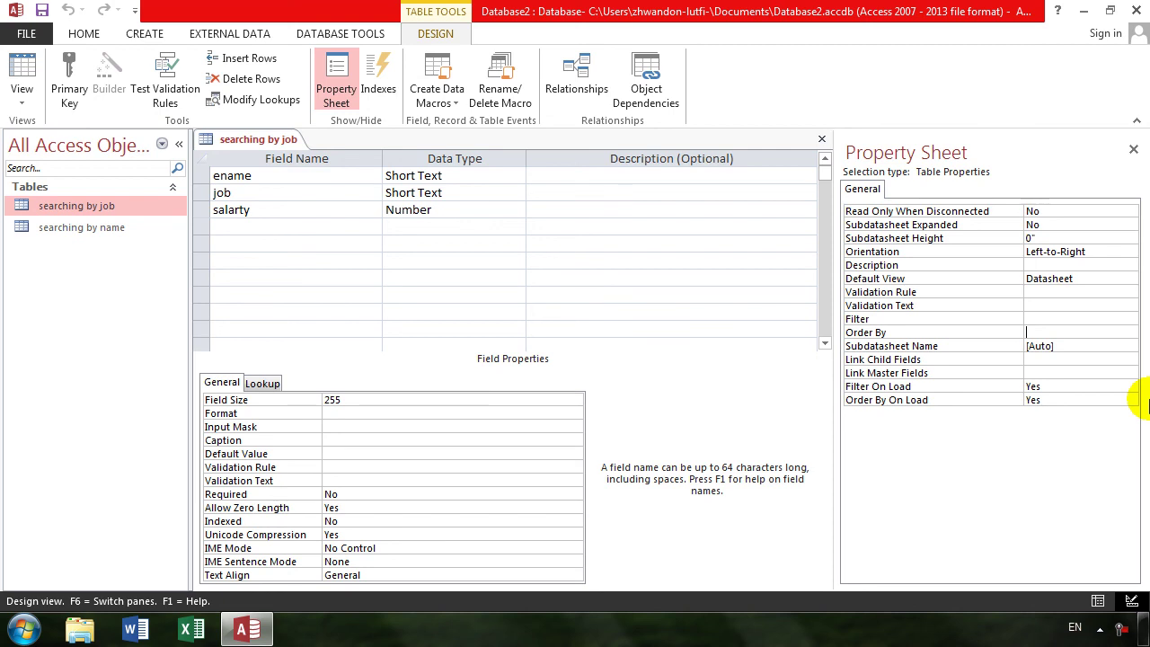
key("Tab")
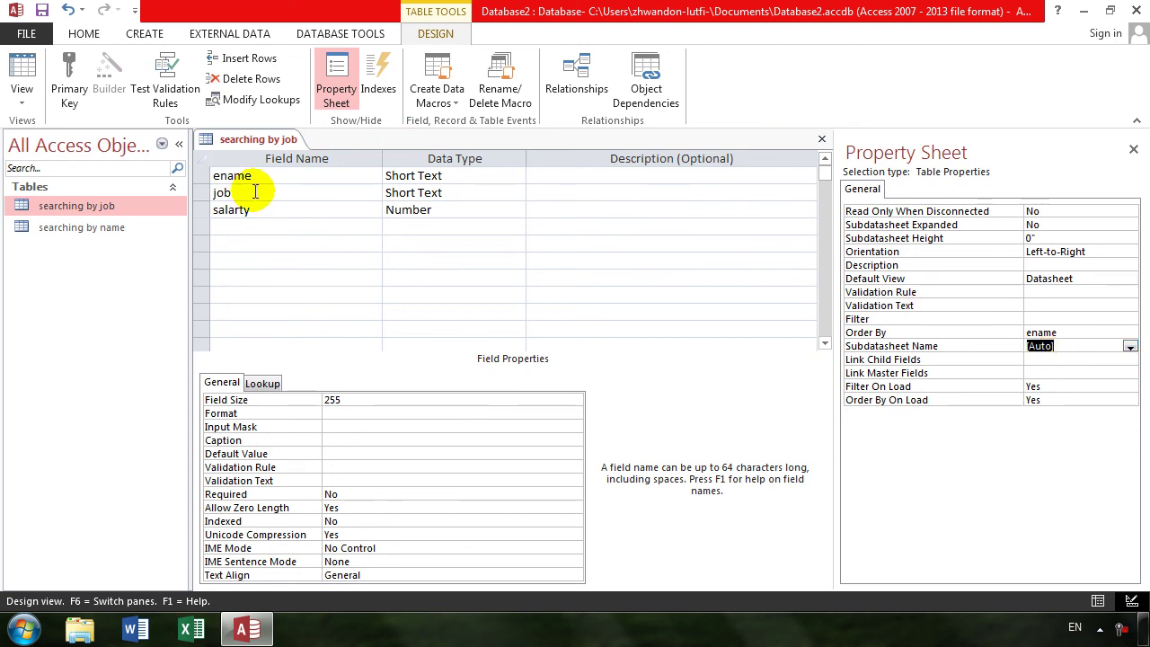
left_click(21, 72)
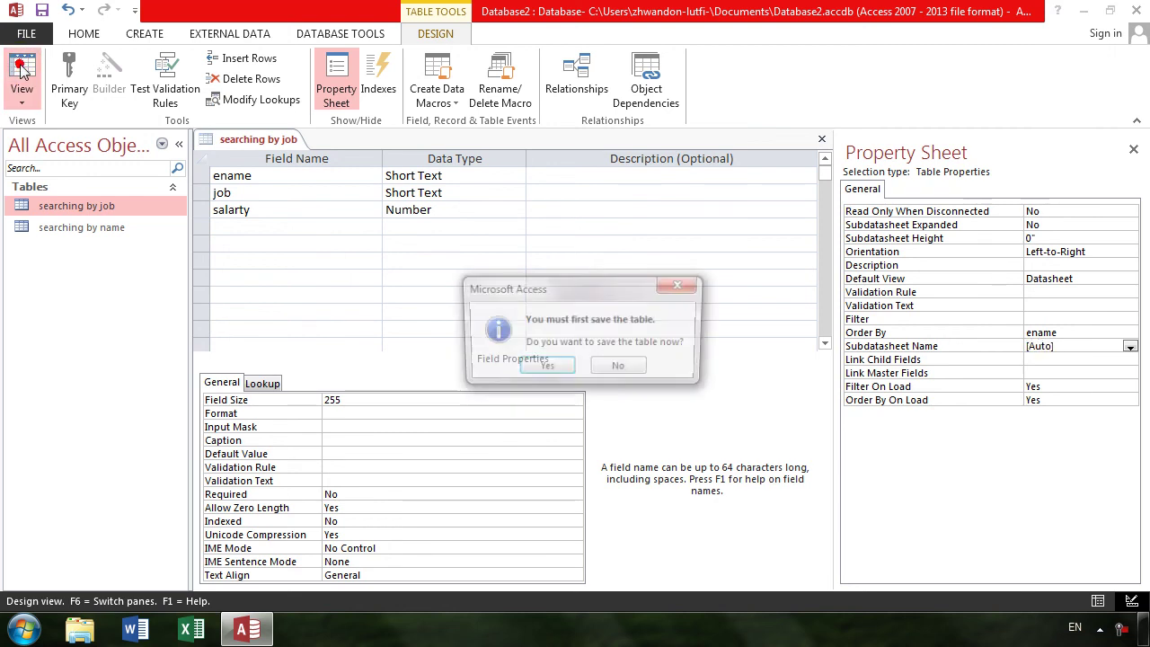
key("Return")
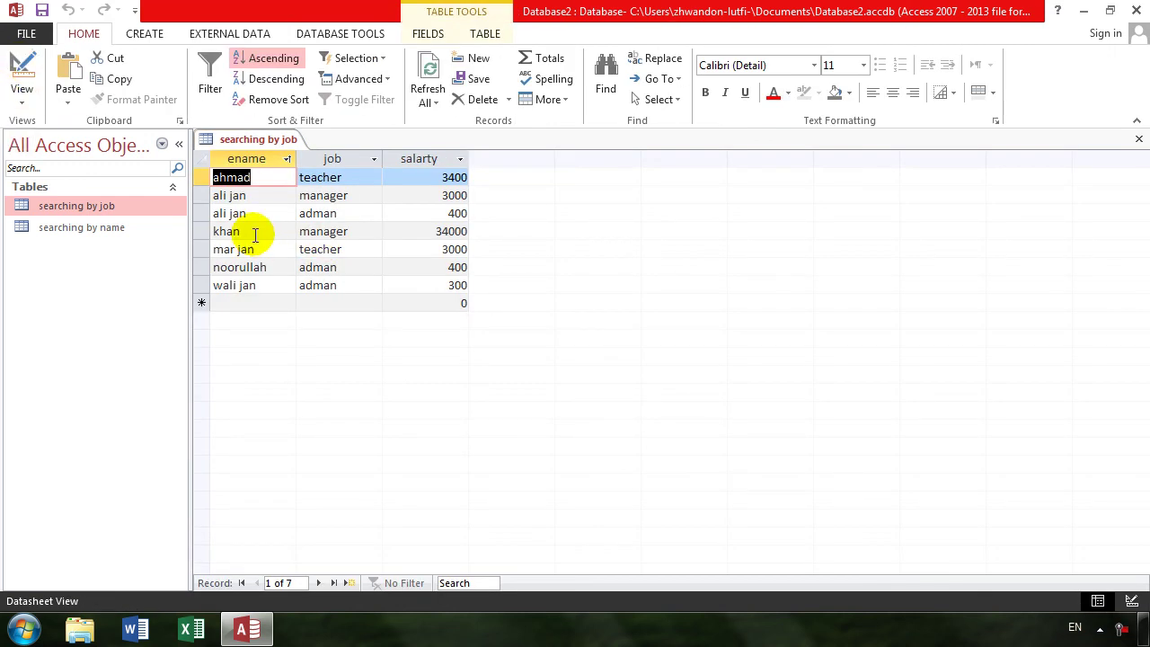
- Change Order By to ename decs, save, and dismiss the resulting parameter prompt
left_click(22, 76)
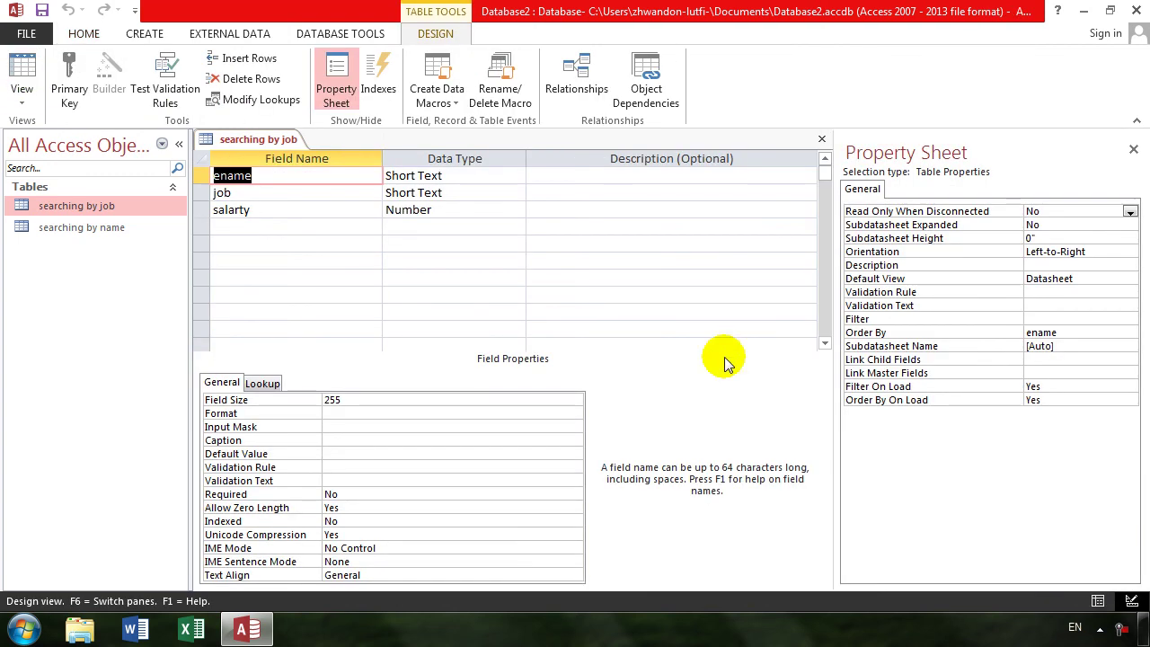
left_click(1047, 333)
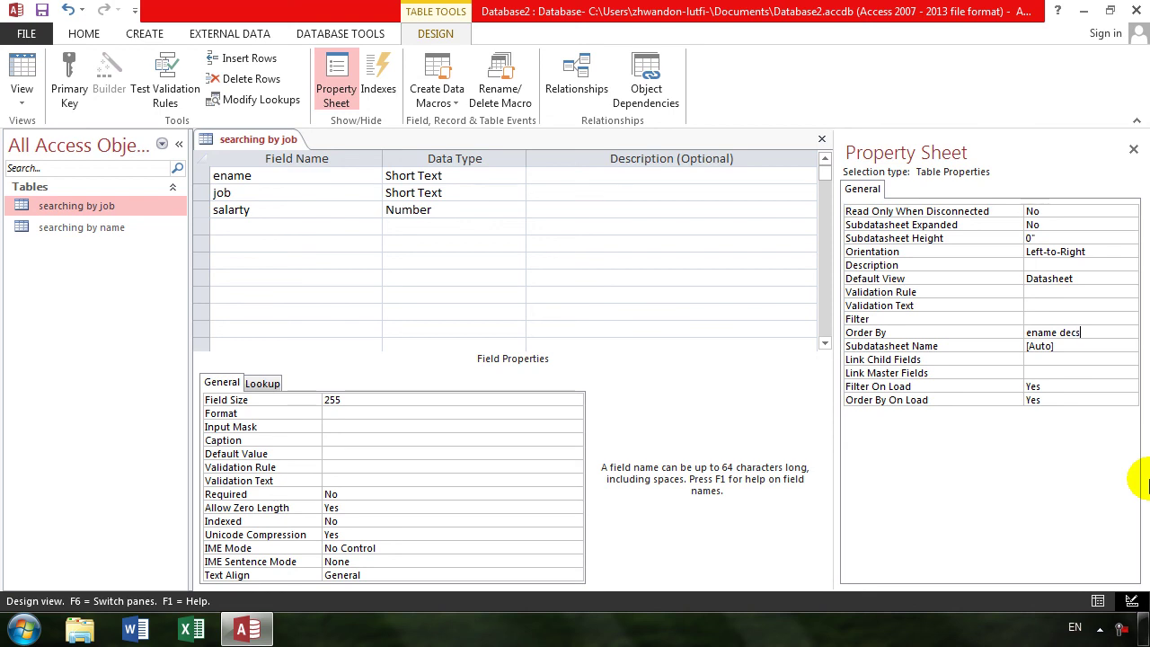
key("Return")
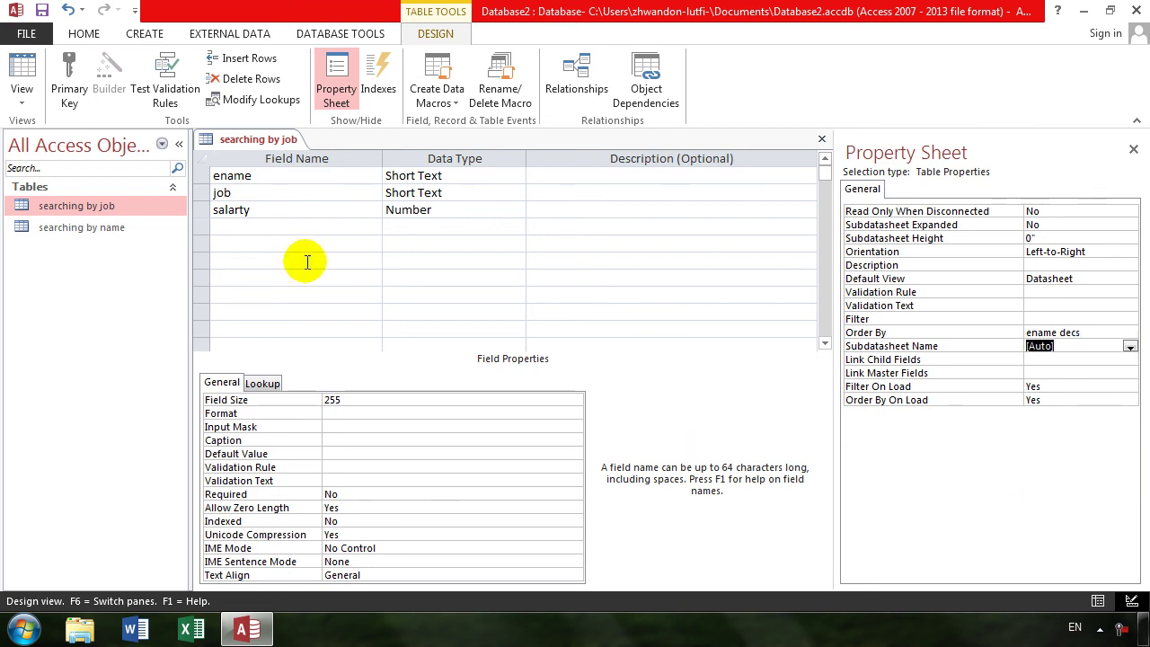
left_click(23, 72)
key("Return")
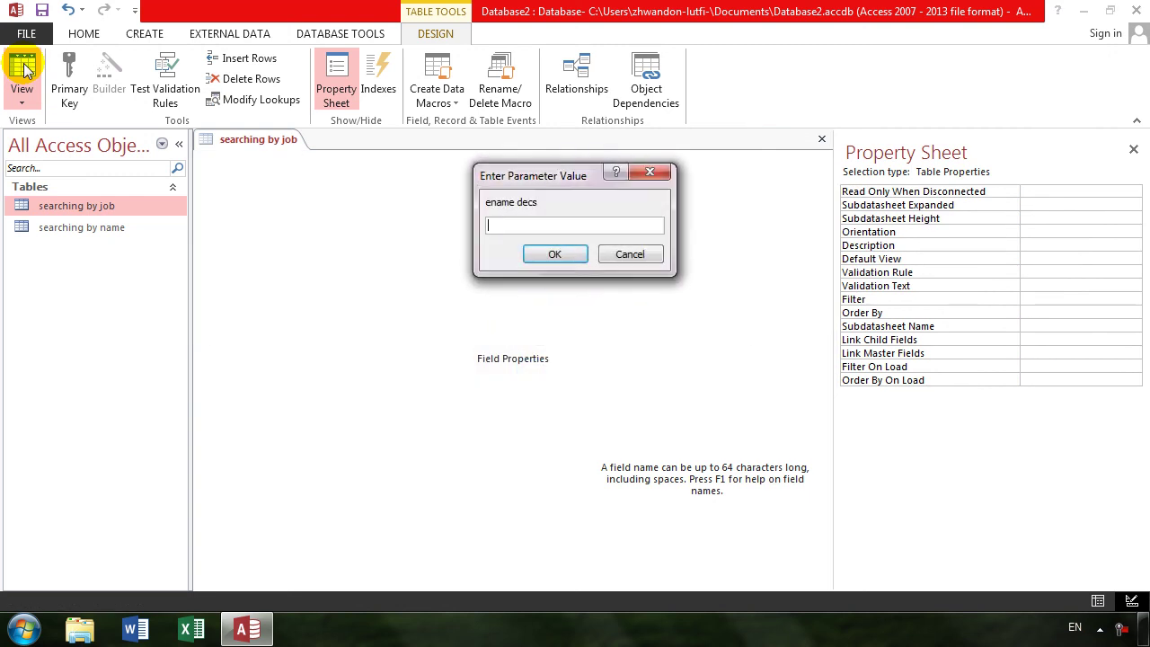
left_click(559, 254)
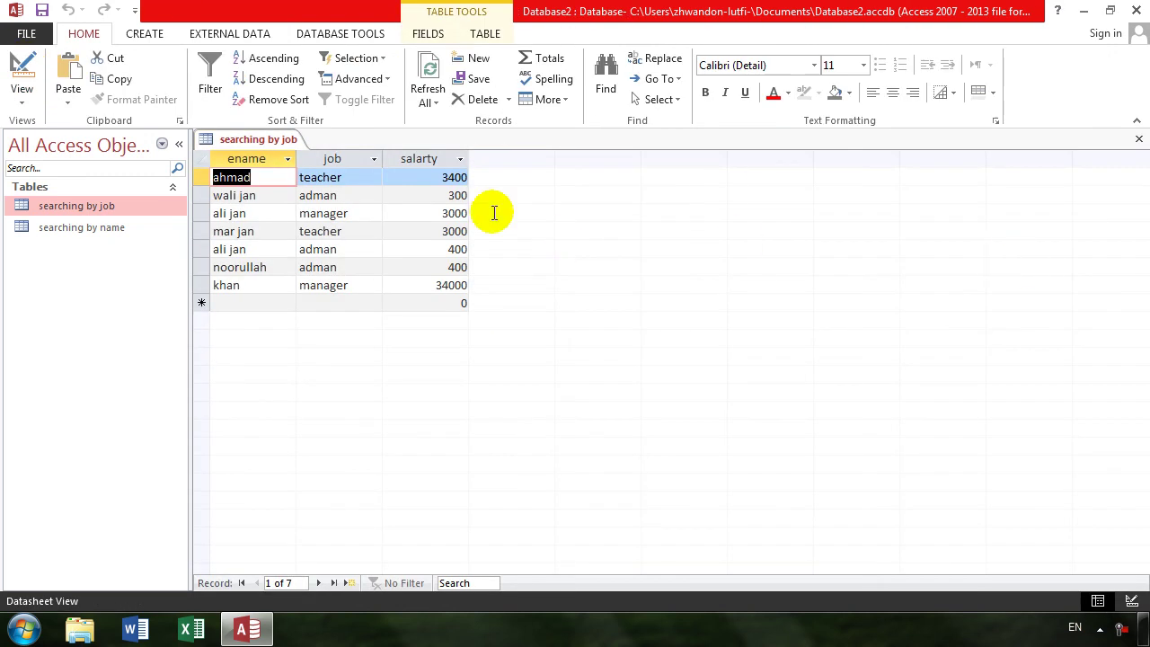
- Visit the database file info page, restore the maximized window, and return to Design view
left_click(25, 35)
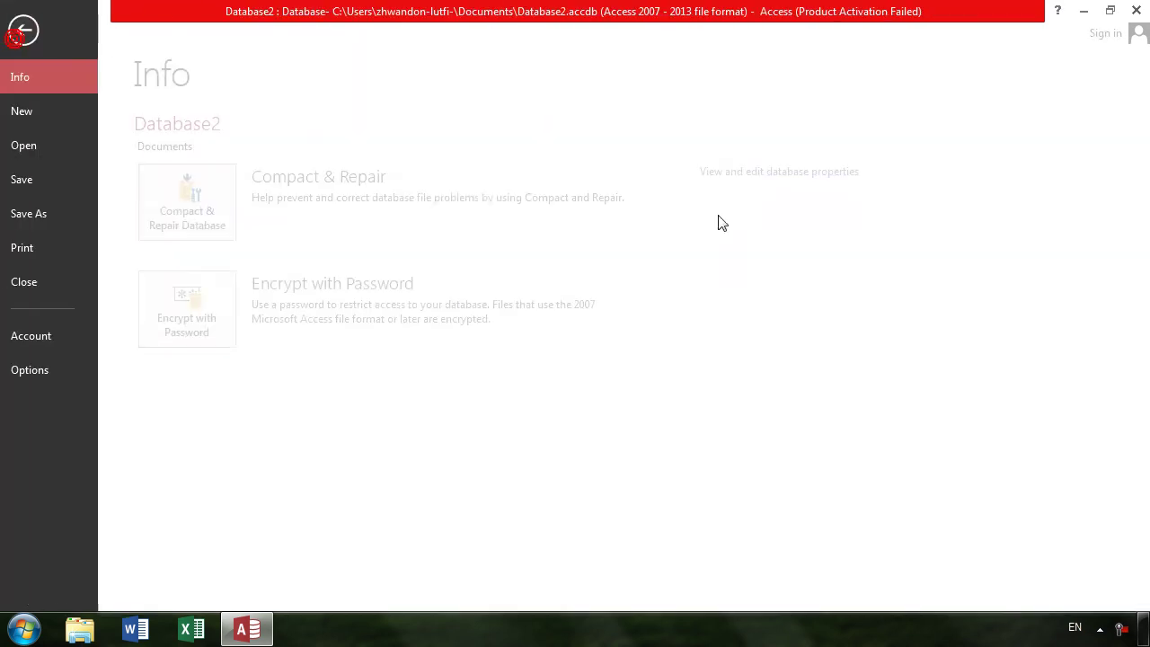
double_click(261, 27)
left_click(259, 31)
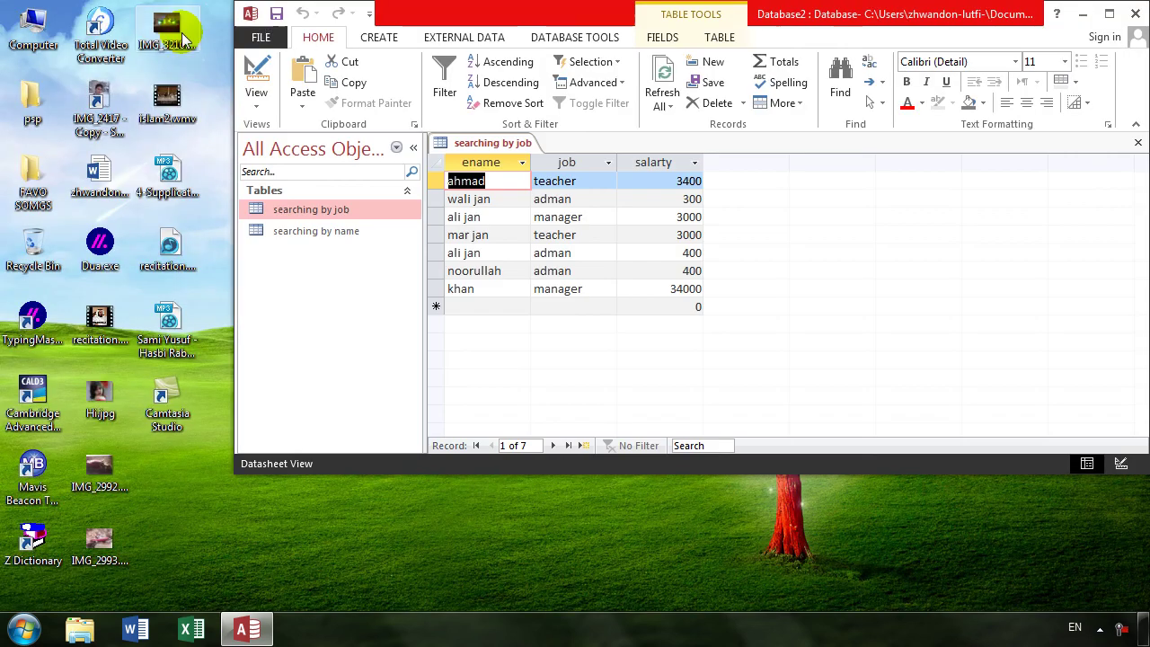
left_click(1110, 15)
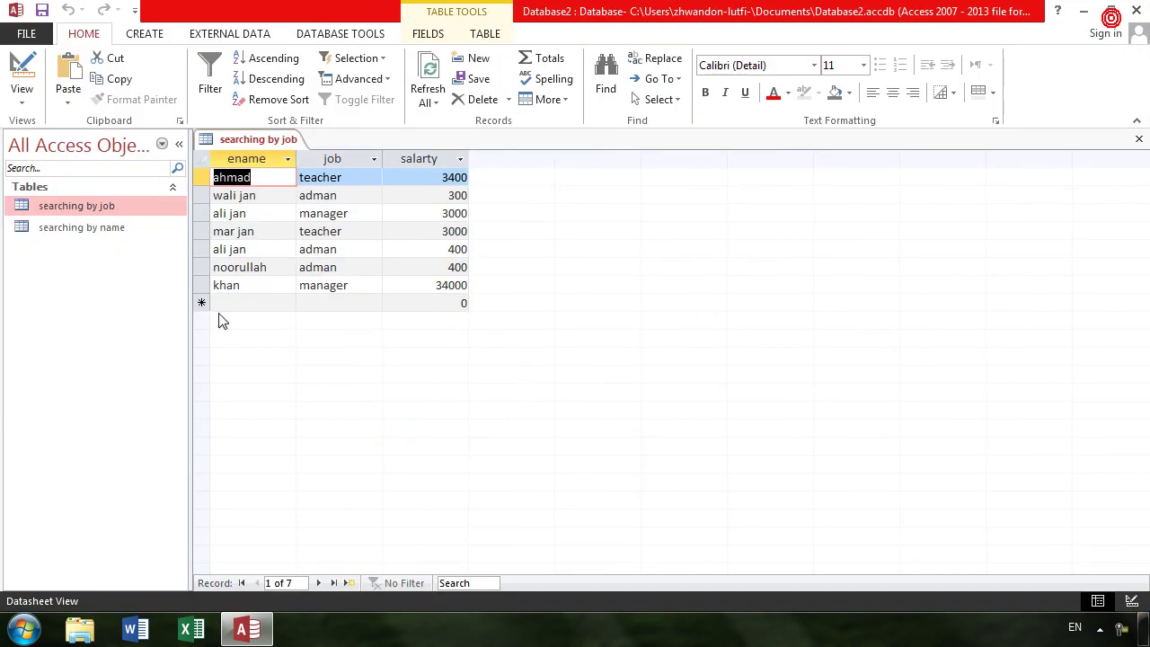
left_click(24, 77)
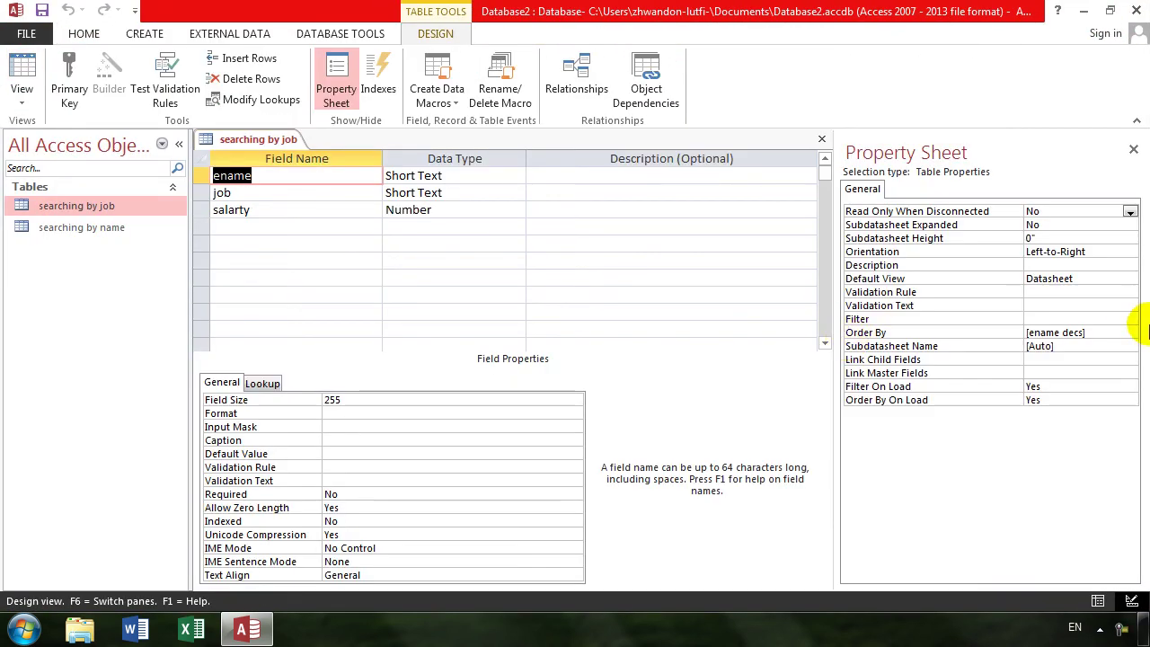
left_click(1092, 335)
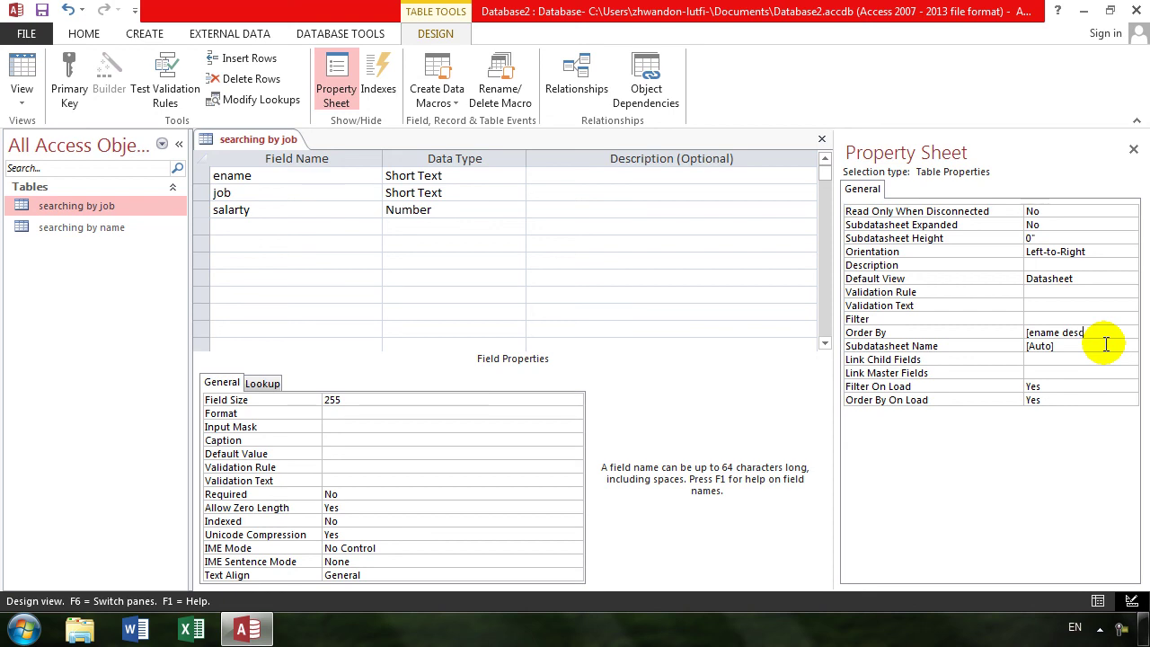
left_click(1032, 332)
left_click(1032, 333)
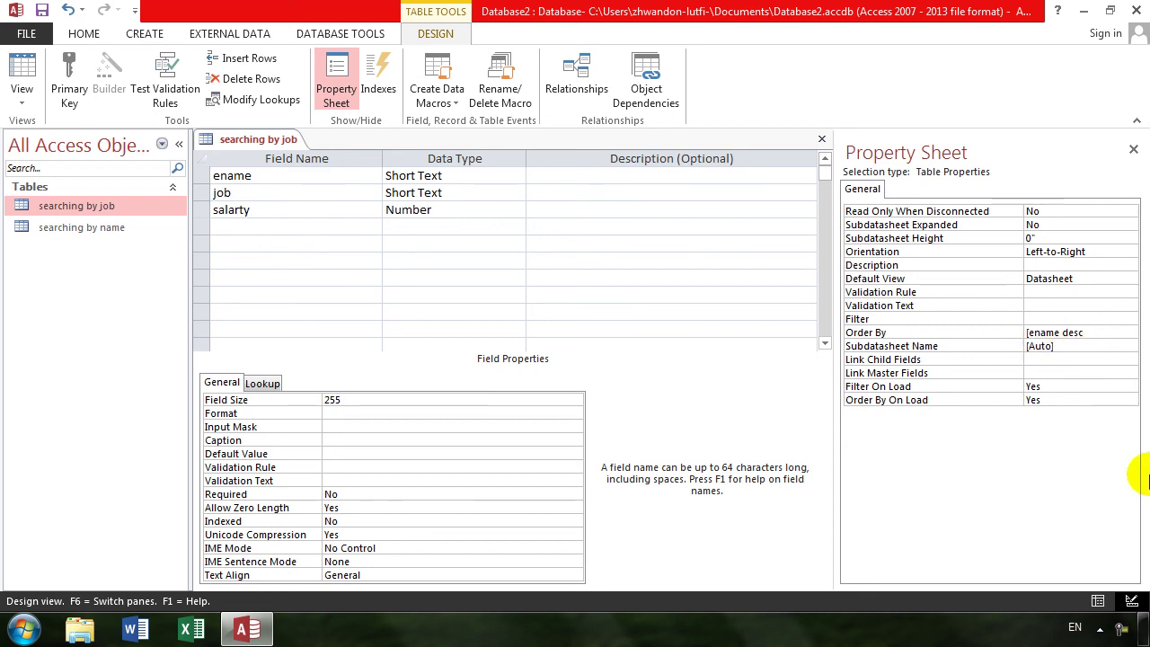
key("BackSpace")
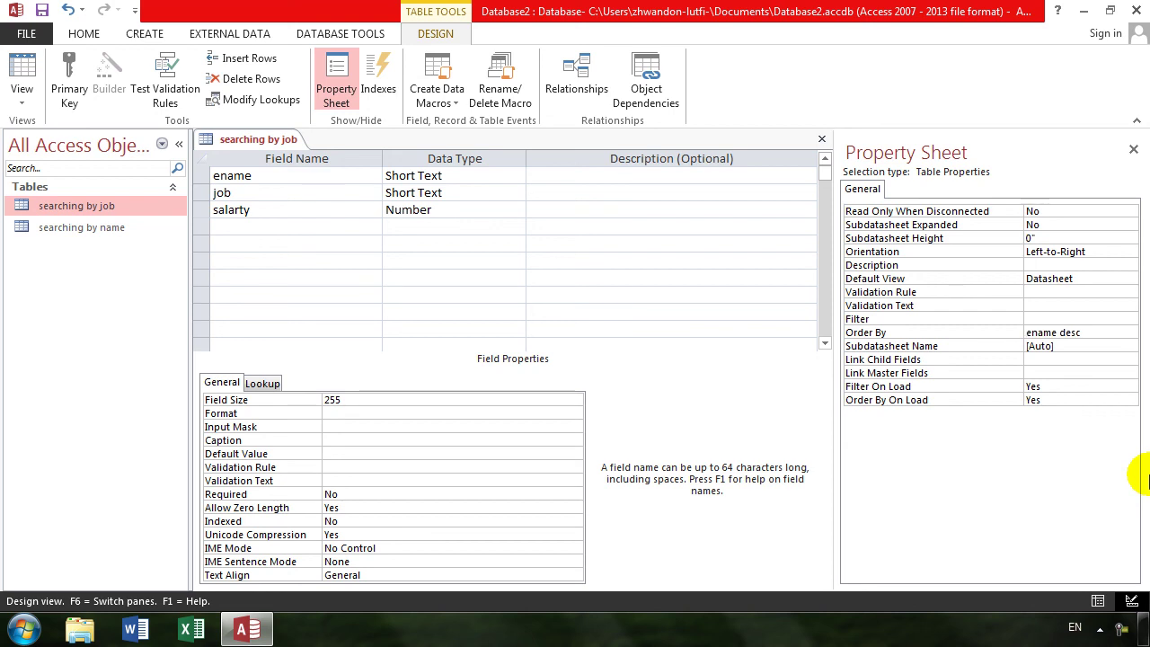
key("Return")
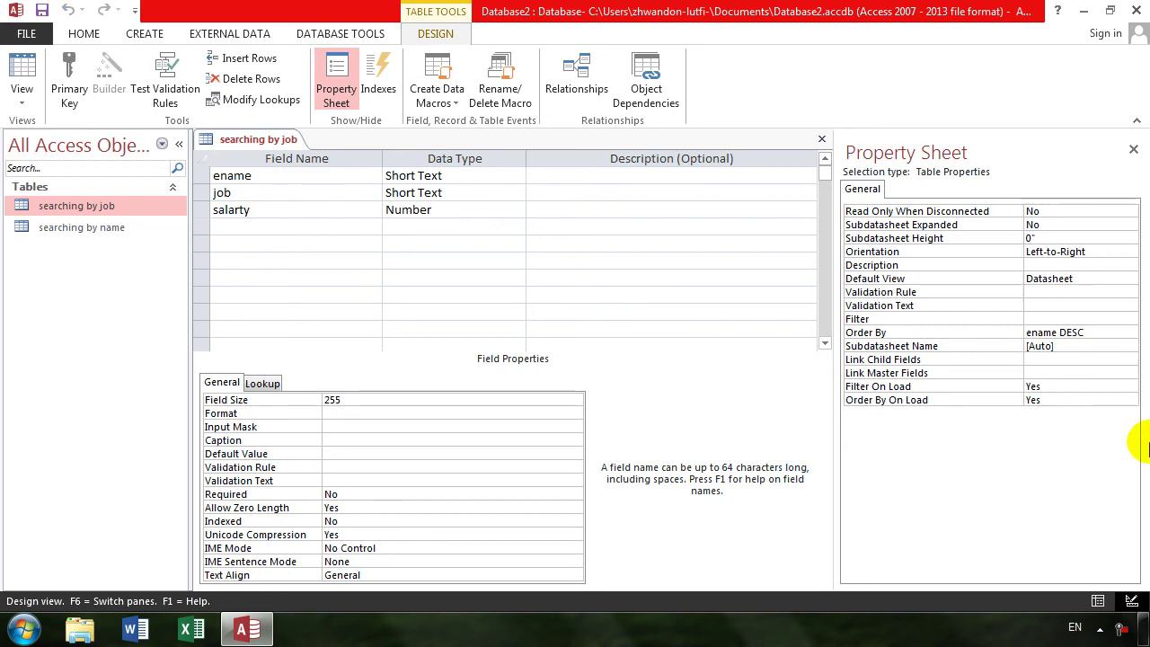
left_click(21, 65)
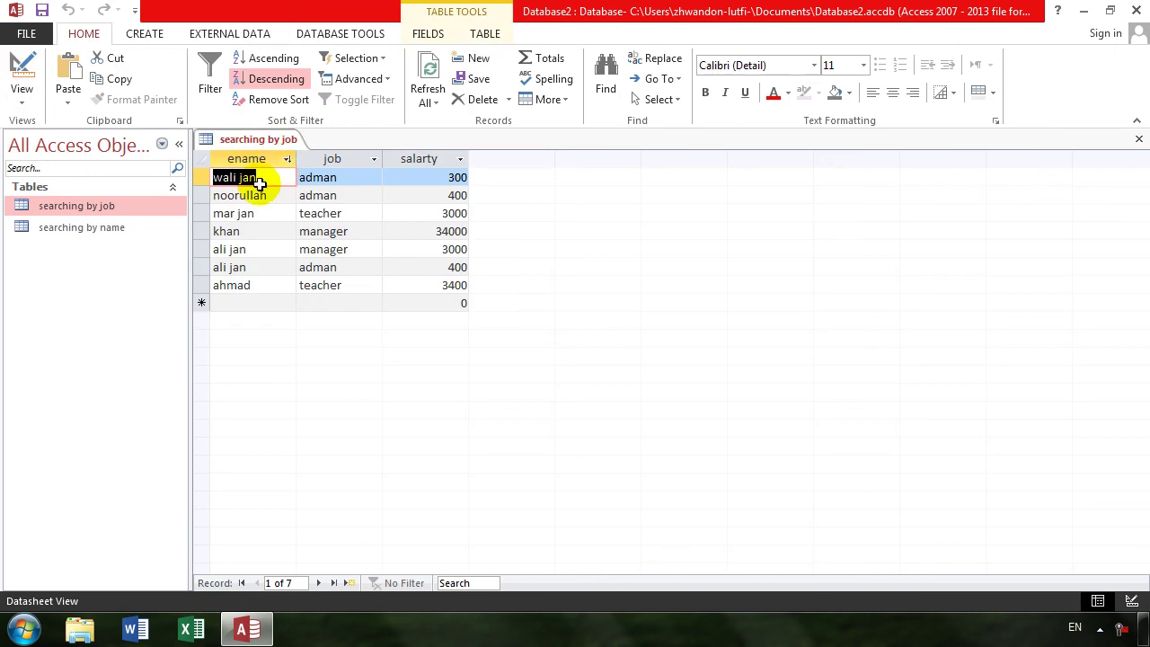
left_click(20, 65)
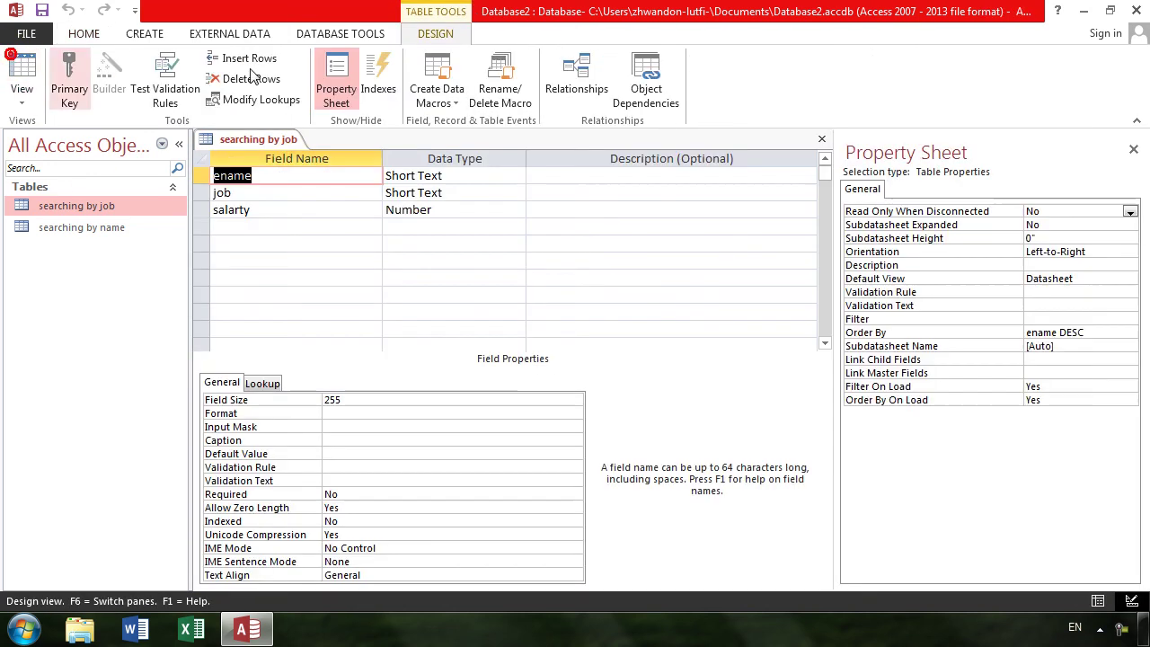
- Change Order By to [ename acs], save, and dismiss the Enter Parameter Value prompt
left_click(1096, 334)
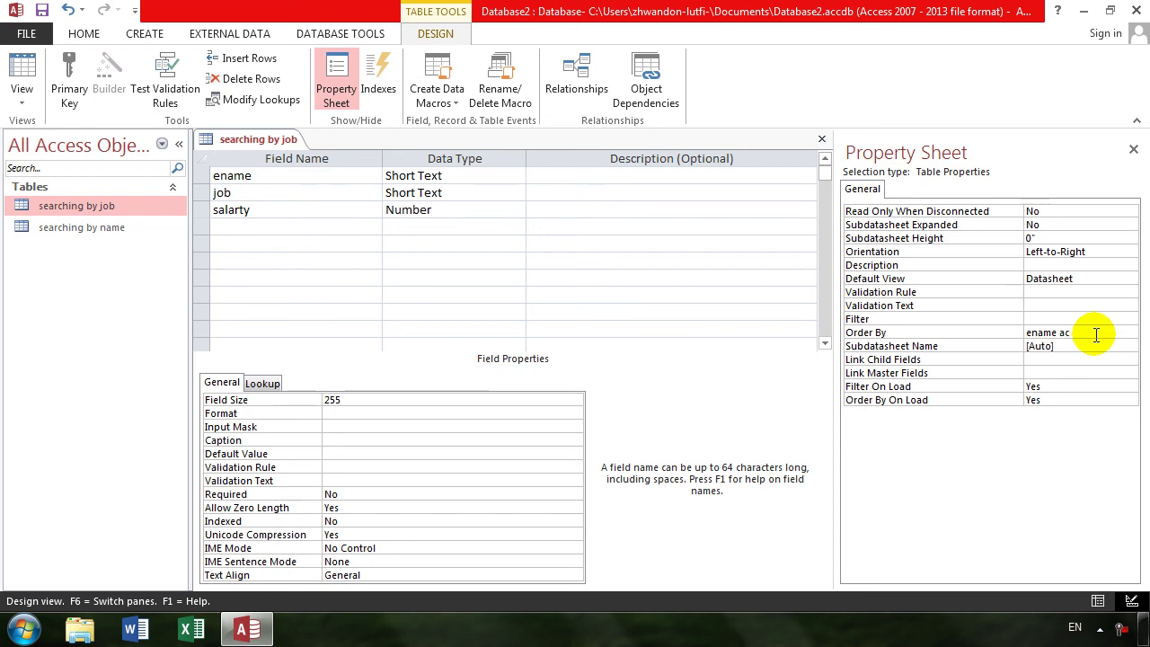
key("Return")
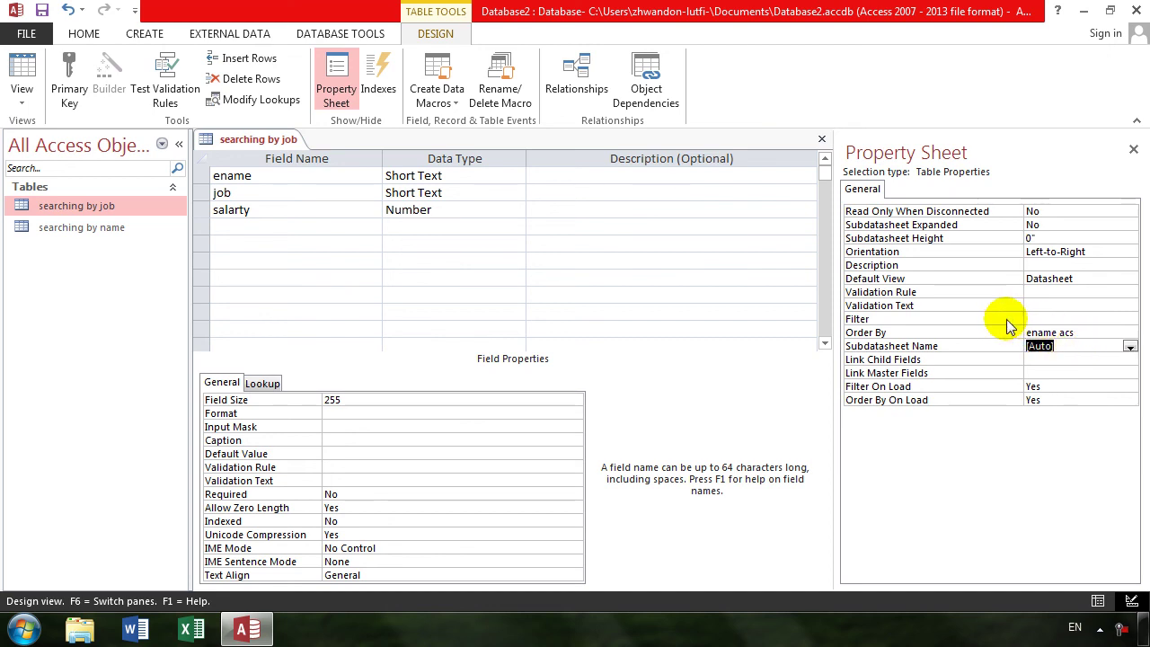
left_click(27, 61)
key("Return")
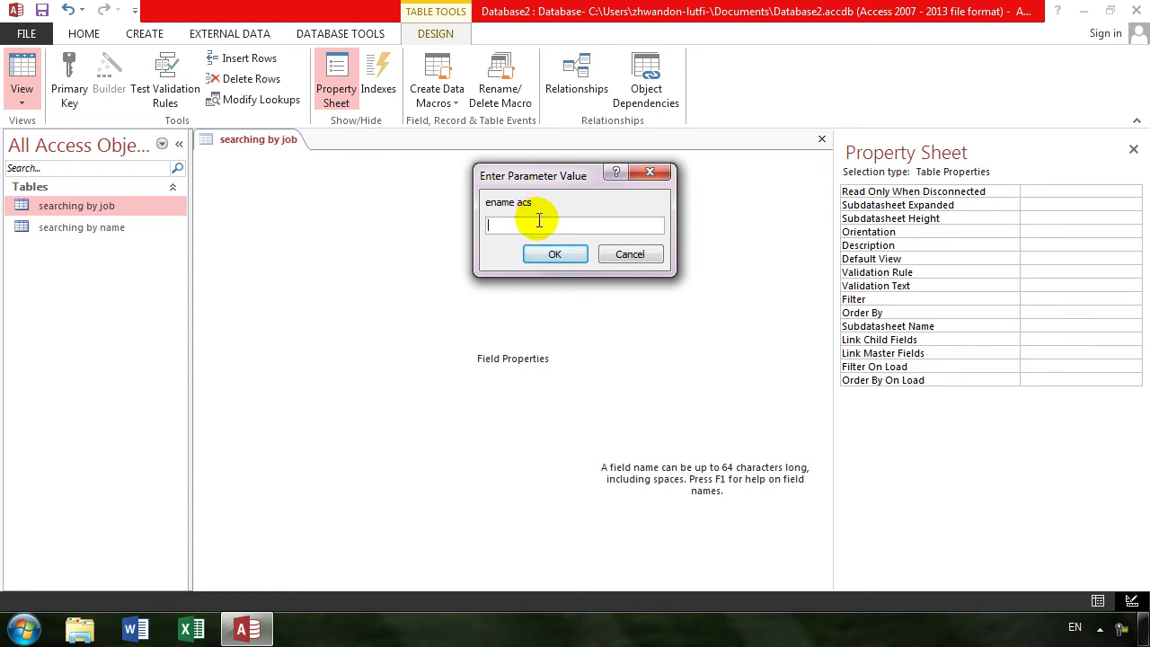
left_click(554, 254)
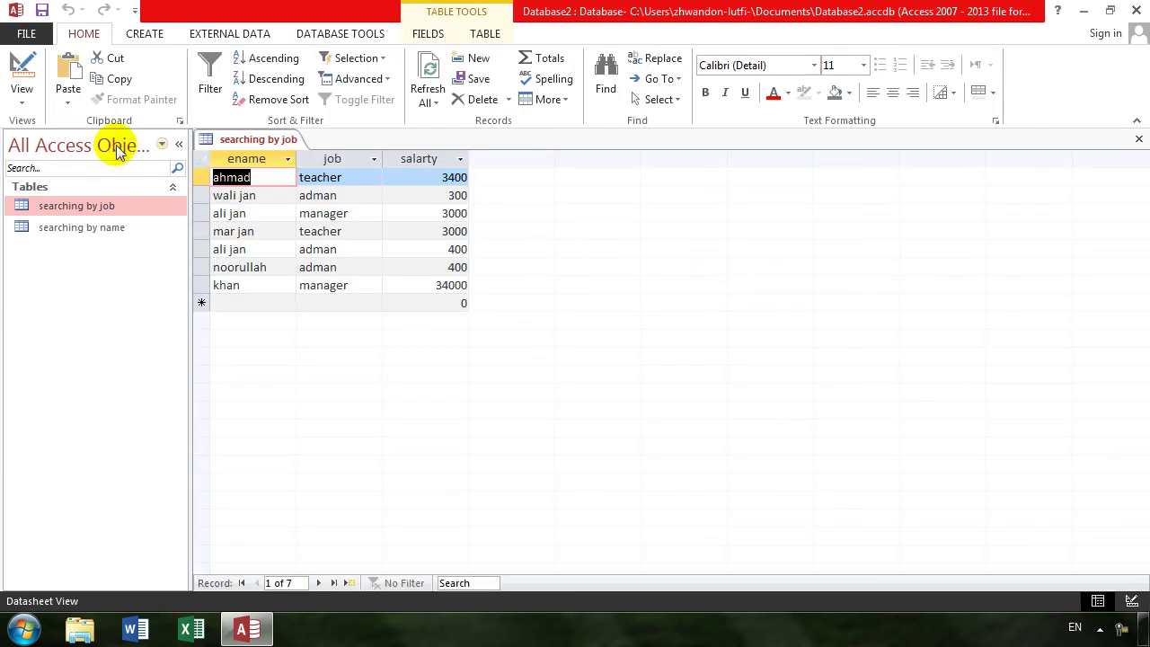
left_click(20, 68)
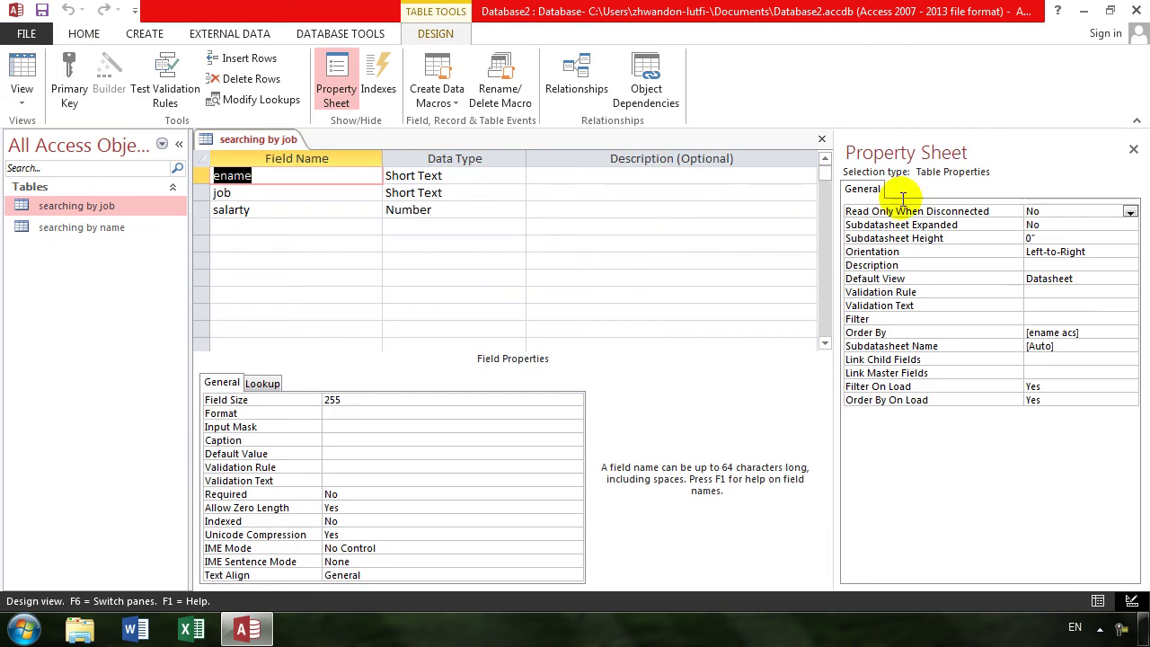
- Fix Order By to plain ename, save, and preview the datasheet
left_click(1089, 332)
key("BackSpace")
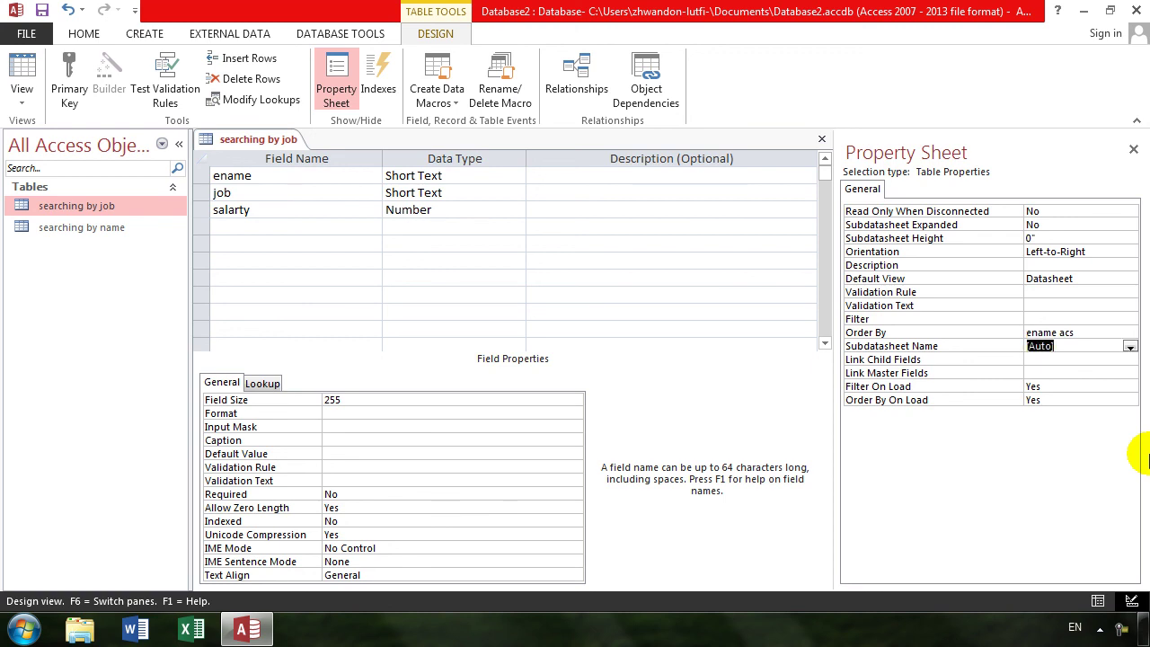
left_click(1078, 333)
key("BackSpace")
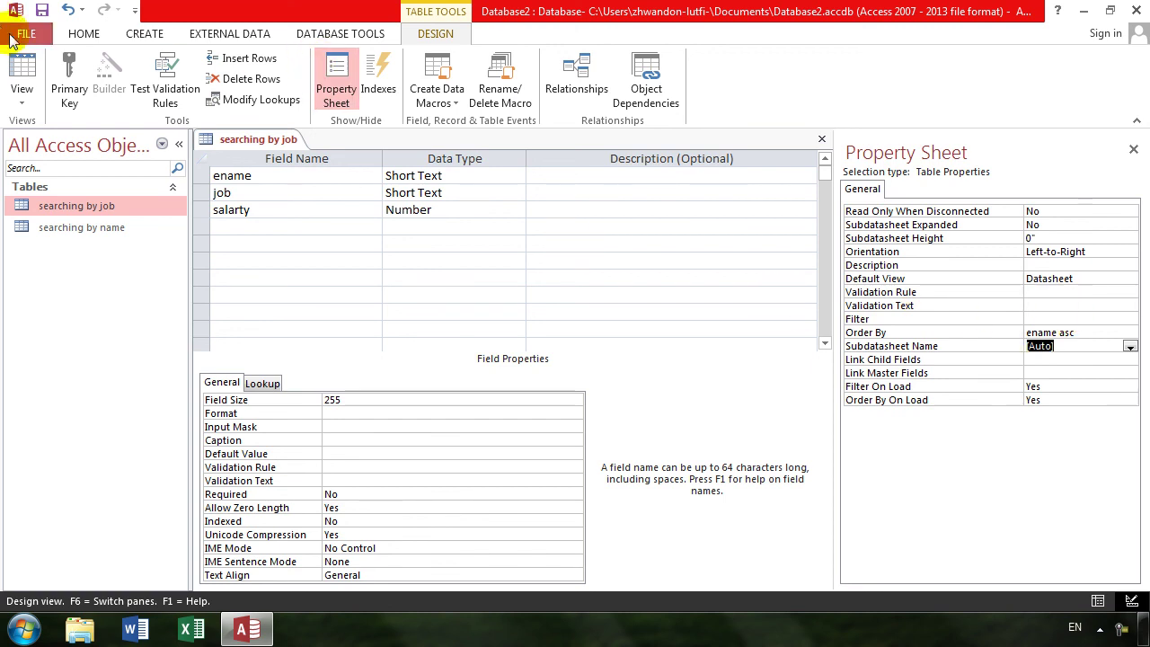
left_click(24, 63)
key("Return")
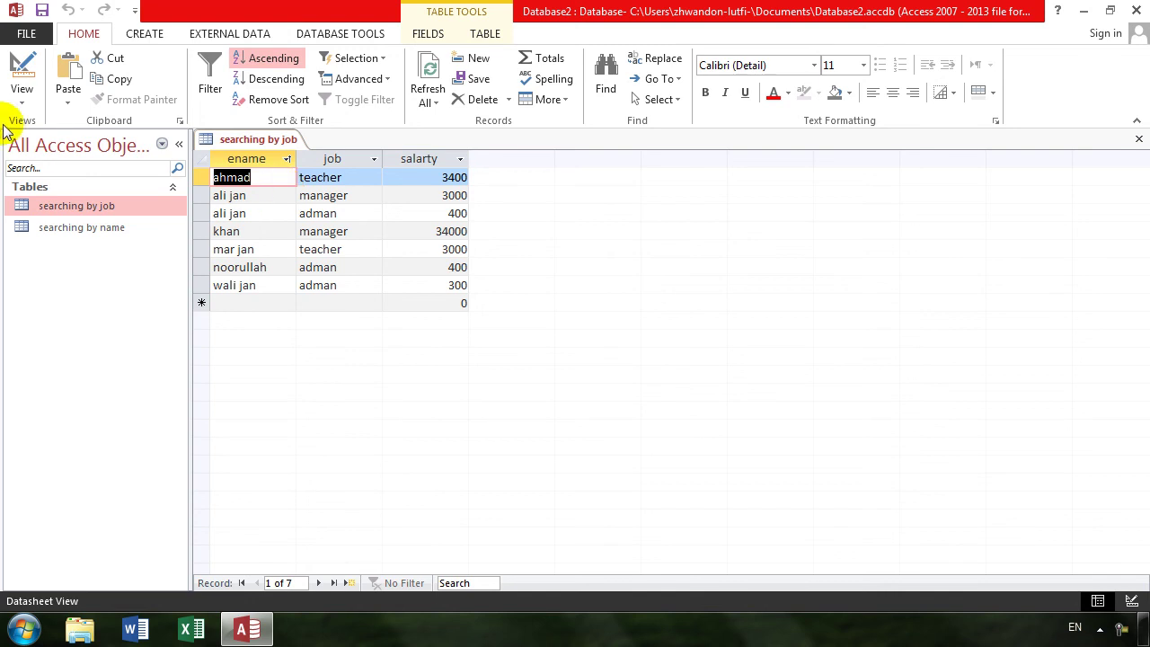
left_click(22, 64)
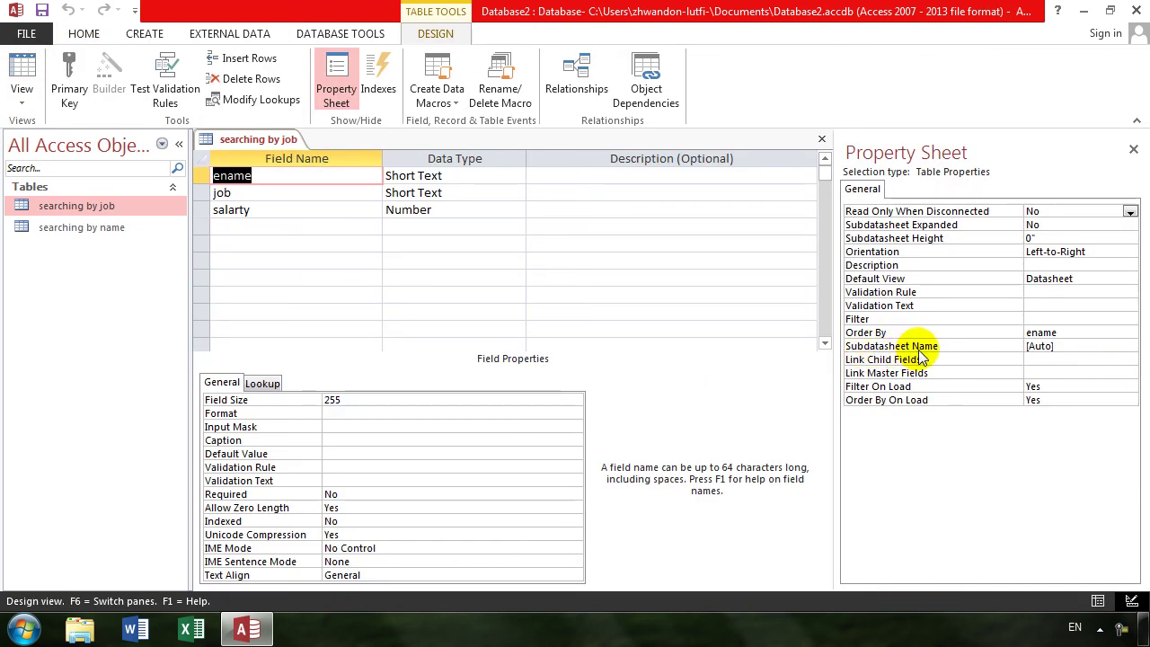
- Inspect the Subdatasheet Name and Default View choices, then close the Property Sheet
left_click(1060, 347)
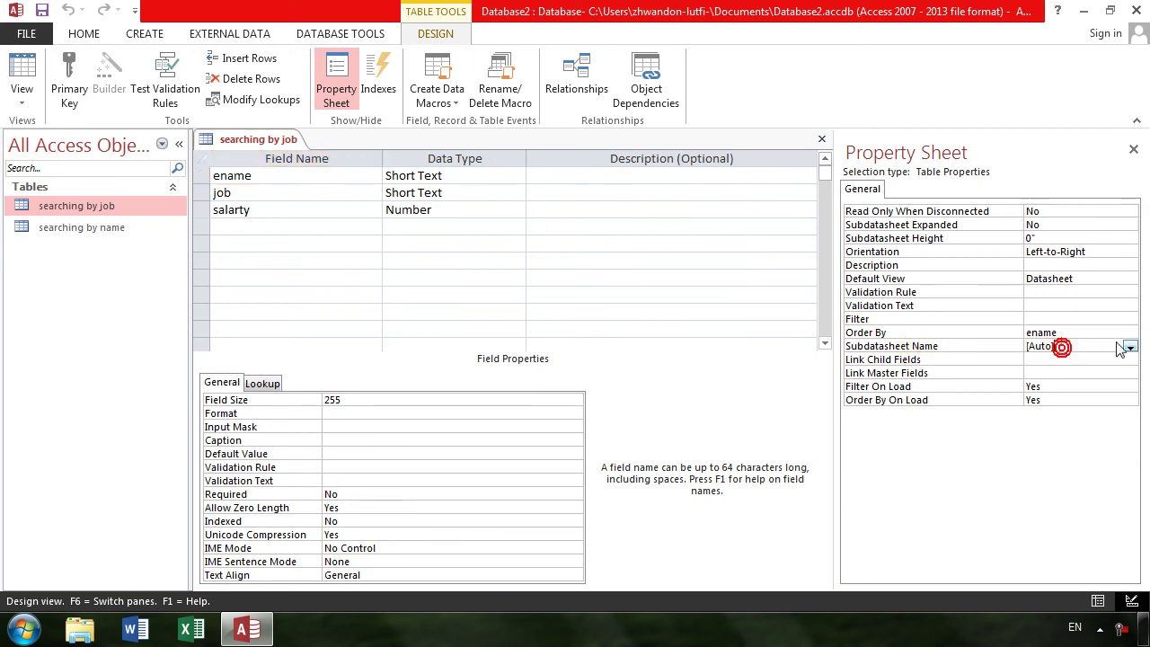
left_click(1129, 347)
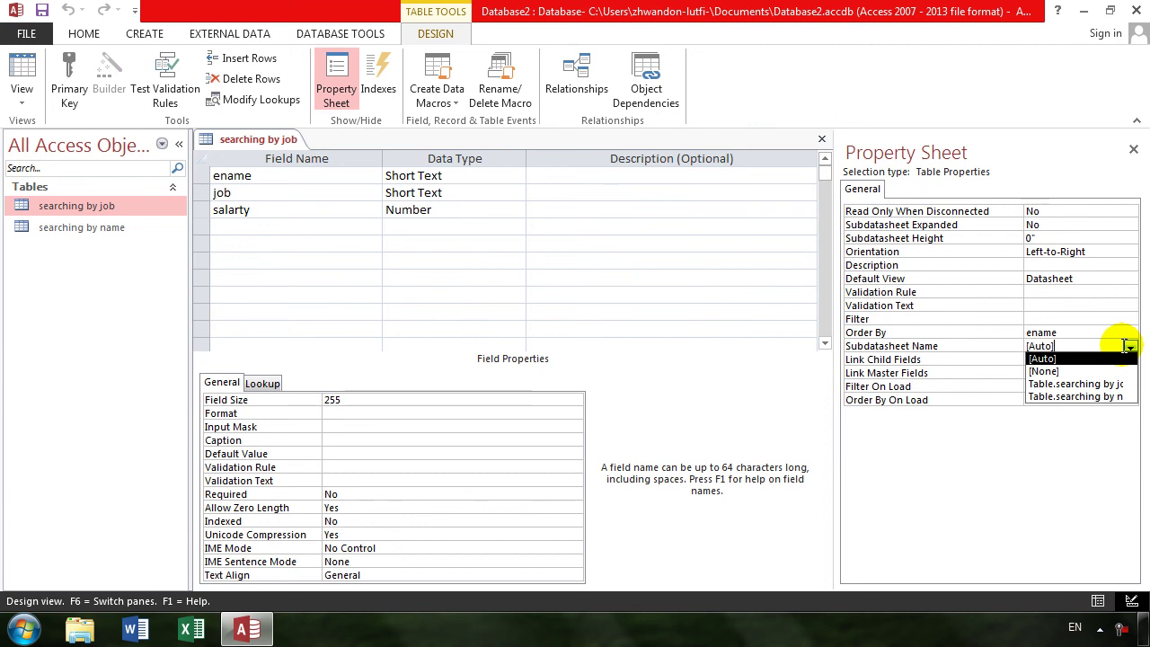
left_click(1128, 279)
left_click(1129, 279)
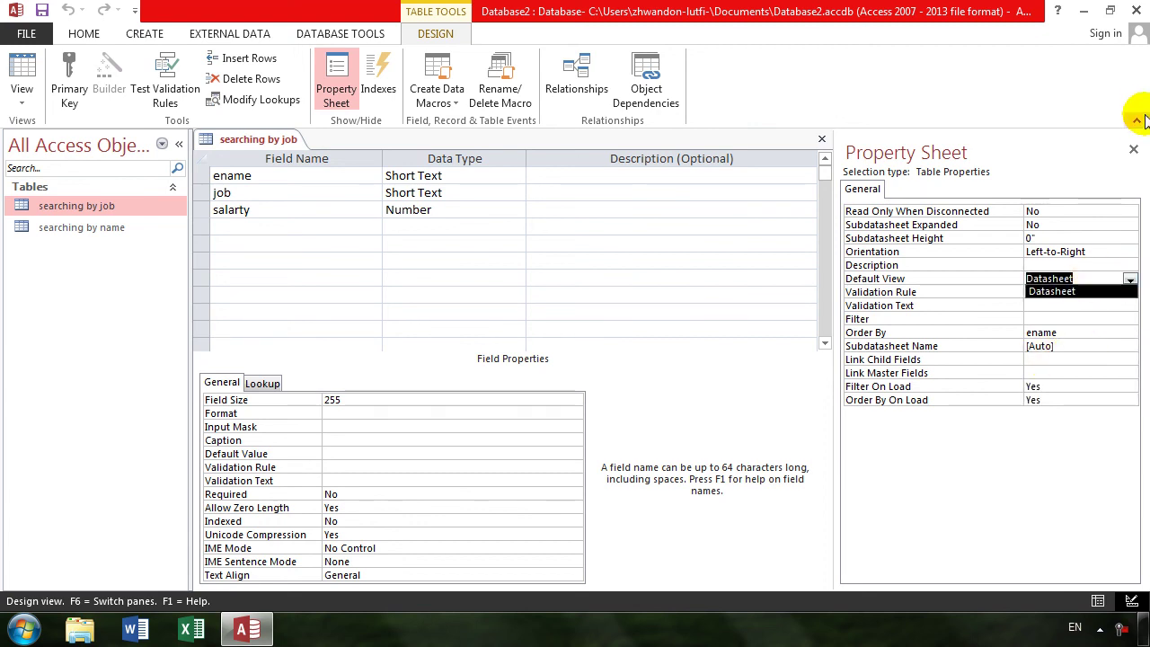
left_click(1133, 150)
left_click(1133, 149)
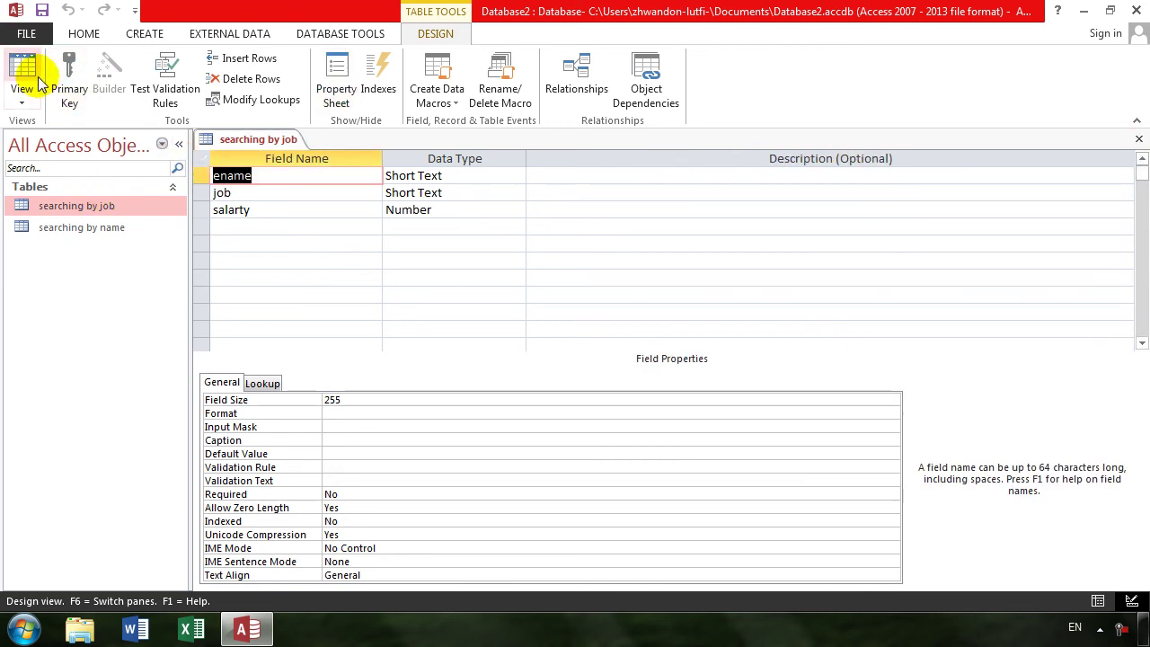
- Insert an AutoNumber field named empno above ename
right_click(200, 178)
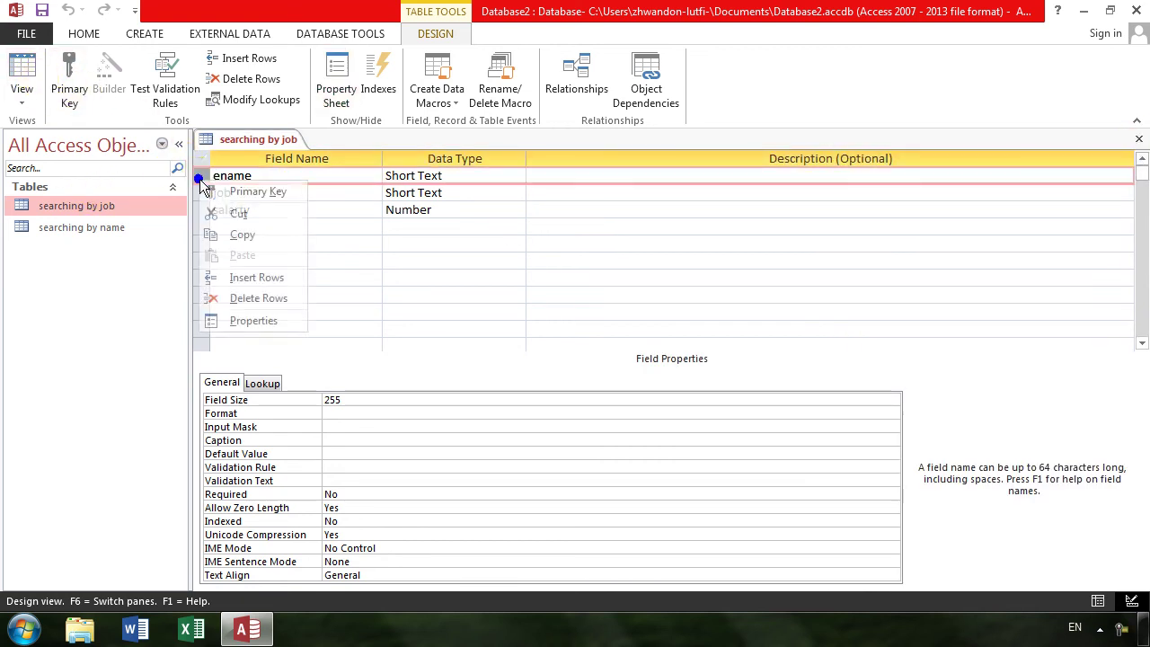
left_click(257, 277)
left_click(308, 174)
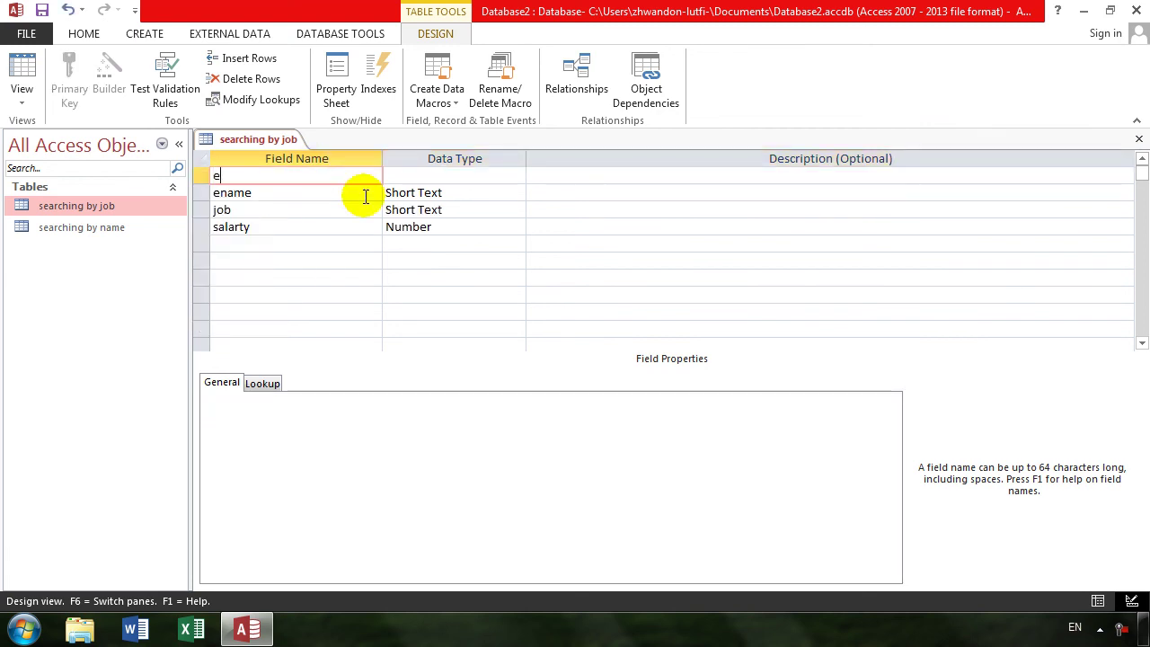
type("empno")
key("Tab")
type("a")
key("Tab")
key("Tab")
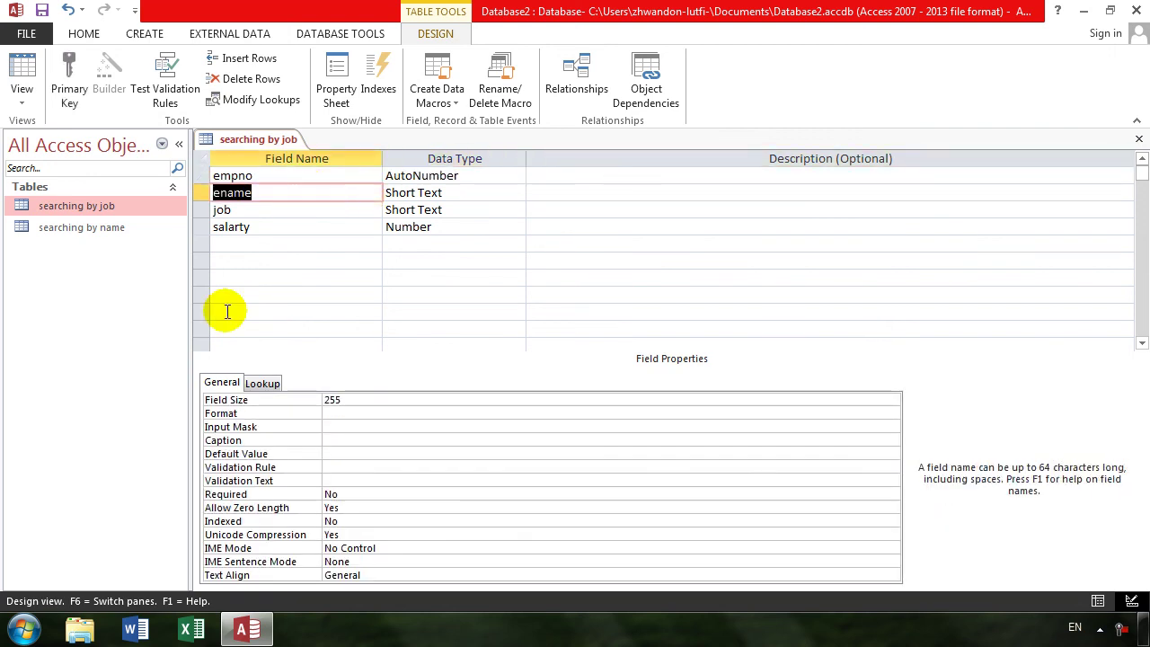
- Delete the salarty field, then save and close the searching by job design
left_click(199, 228)
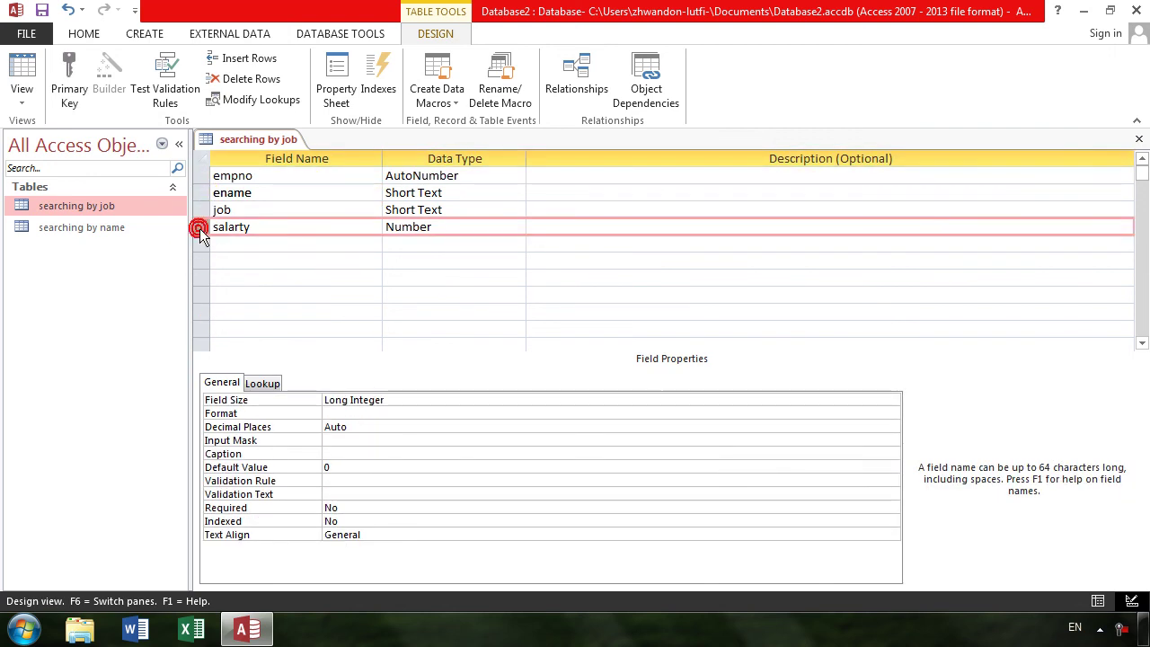
key("Delete")
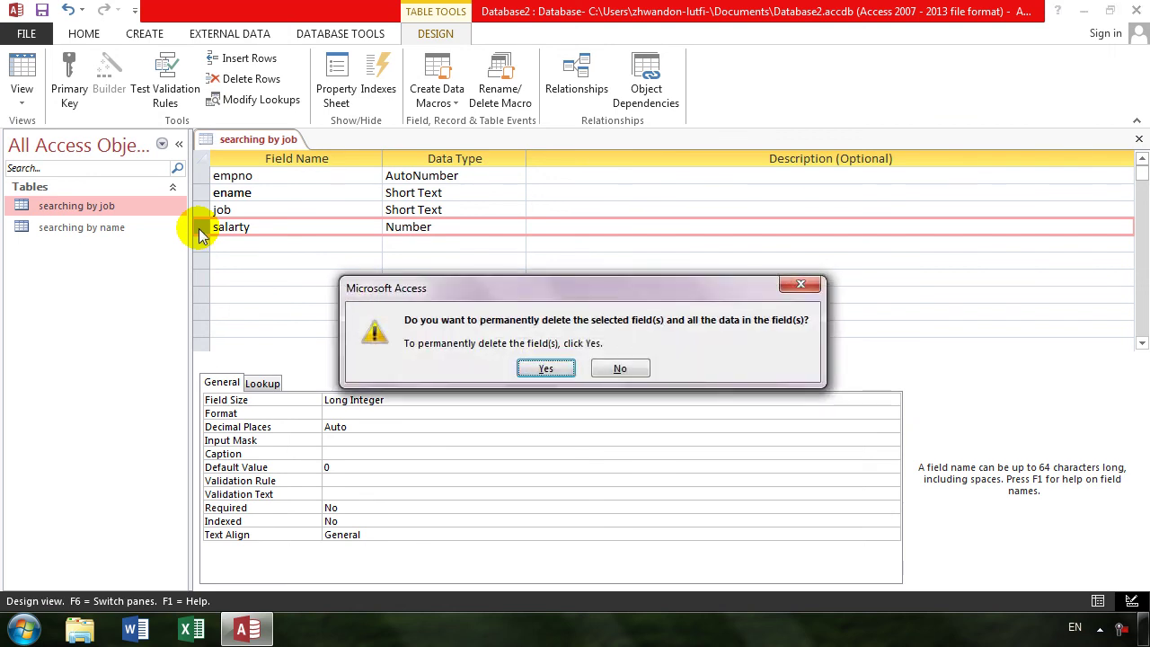
key("Return")
key("ctrl+w")
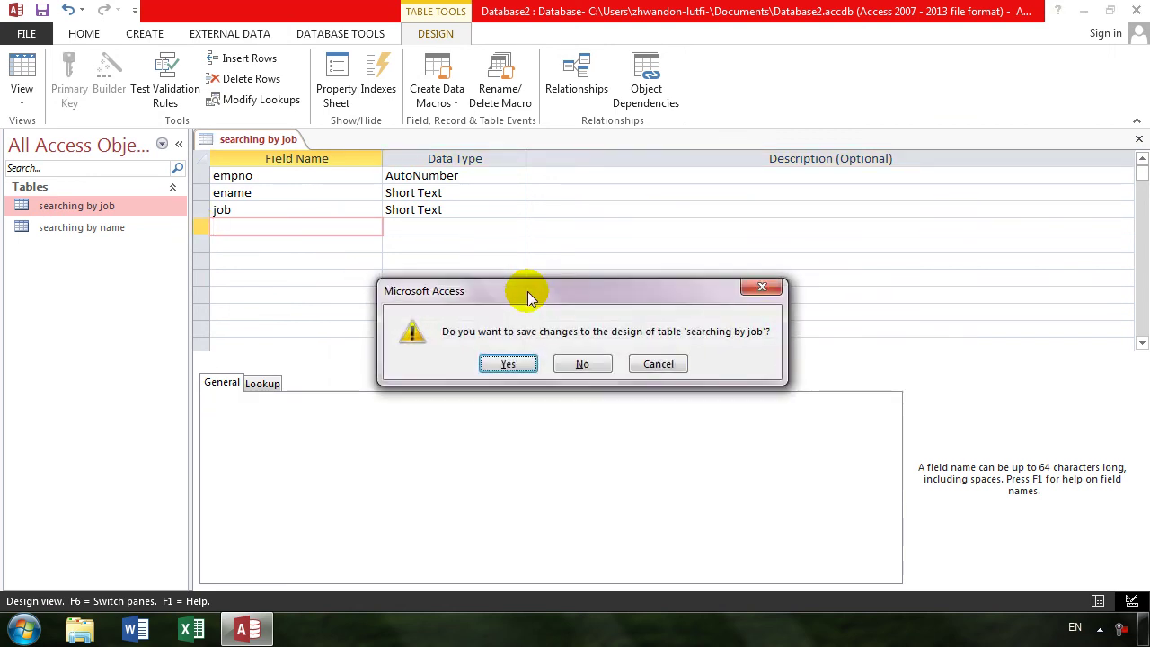
key("Return")
left_click(154, 29)
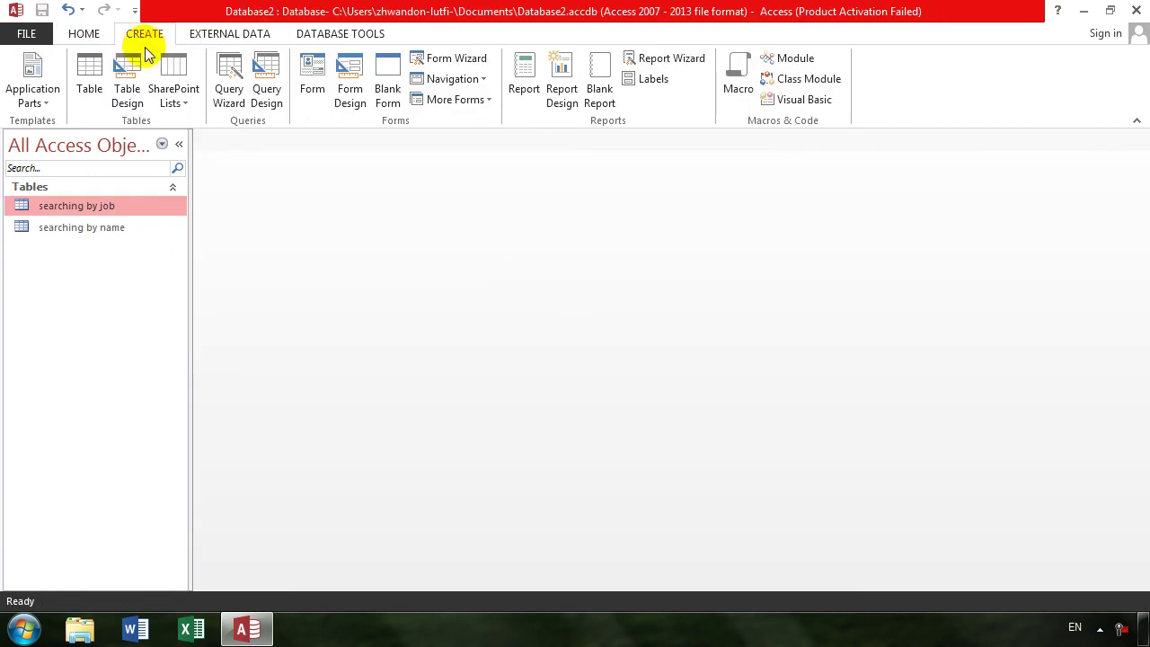
- Design a new table with two Number fields, empno and salary
left_click(128, 83)
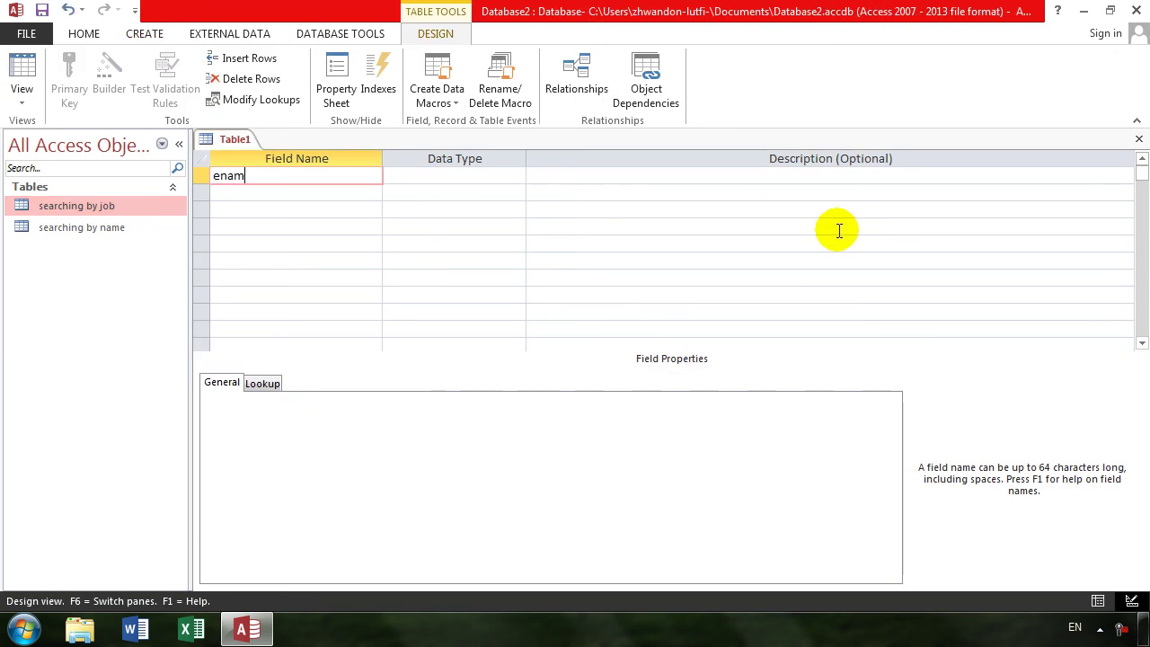
type("empno")
key("Tab")
type("n")
key("Tab")
key("Tab")
type("job")
key("Tab")
key("shift+Tab")
type("salary")
key("Tab")
type("bn")
key("alt+Down")
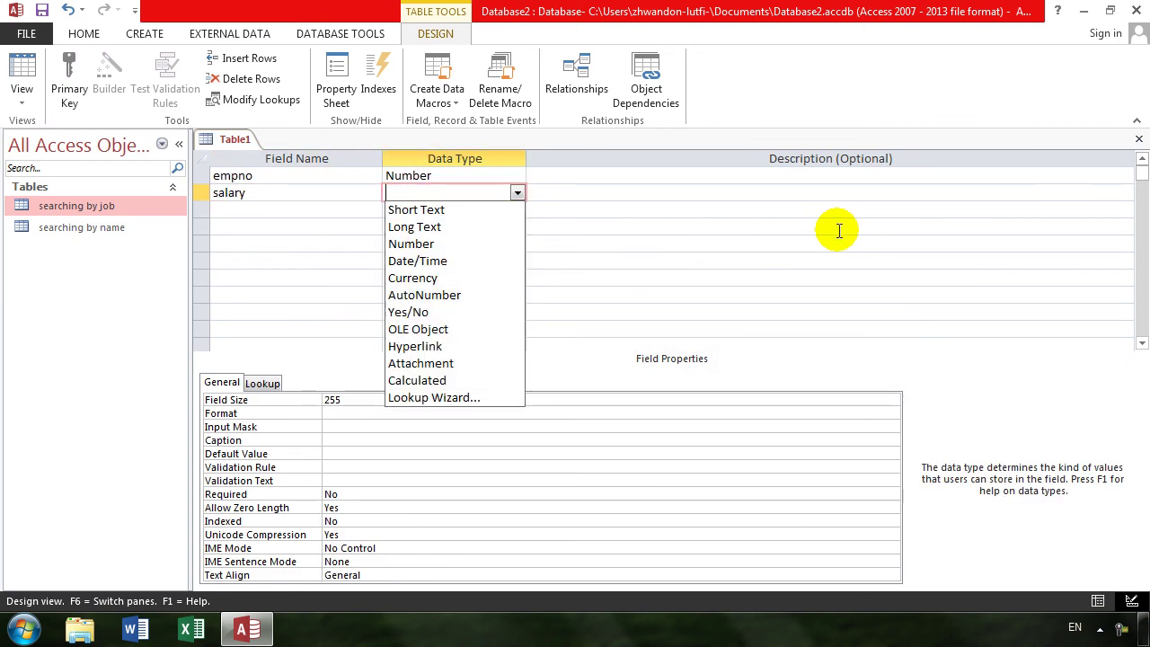
type("number")
key("Tab")
key("Tab")
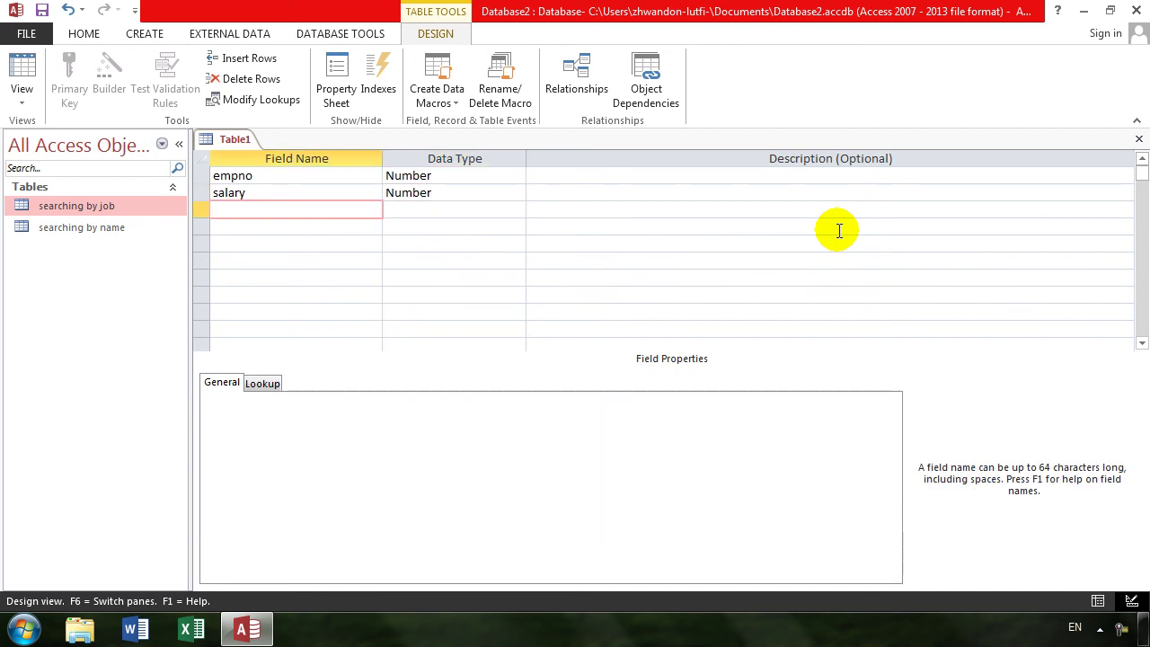
- Save the table as 'salary' without adding a primary key
key("ctrl+w")
key("Return")
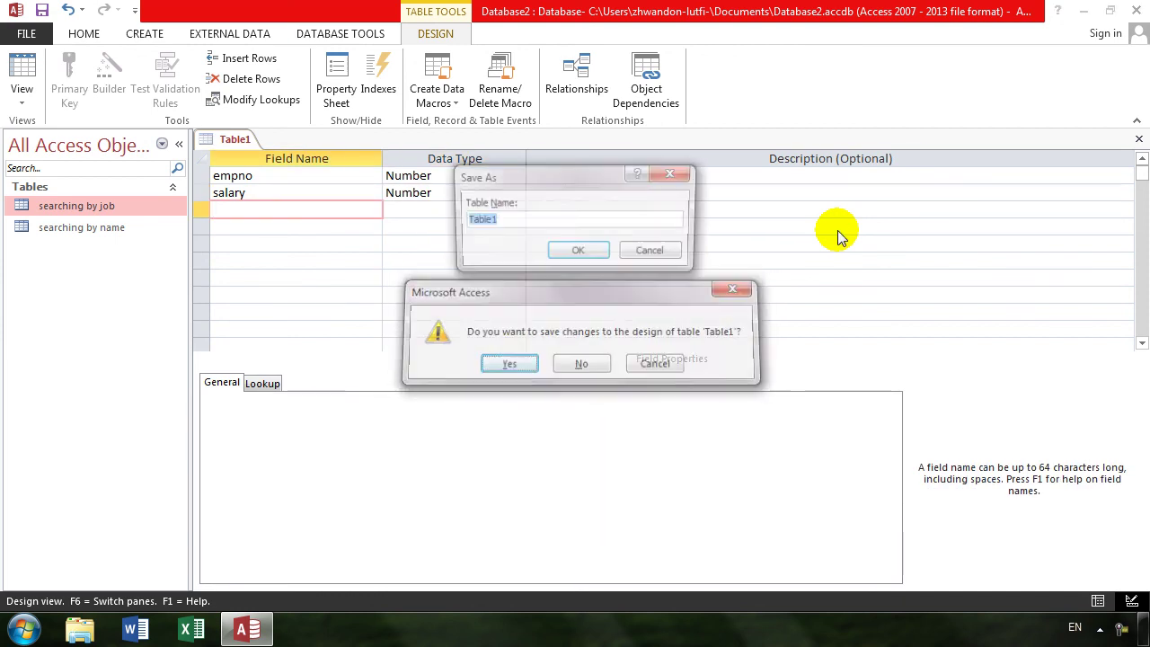
type("salary")
key("Return")
key("Tab")
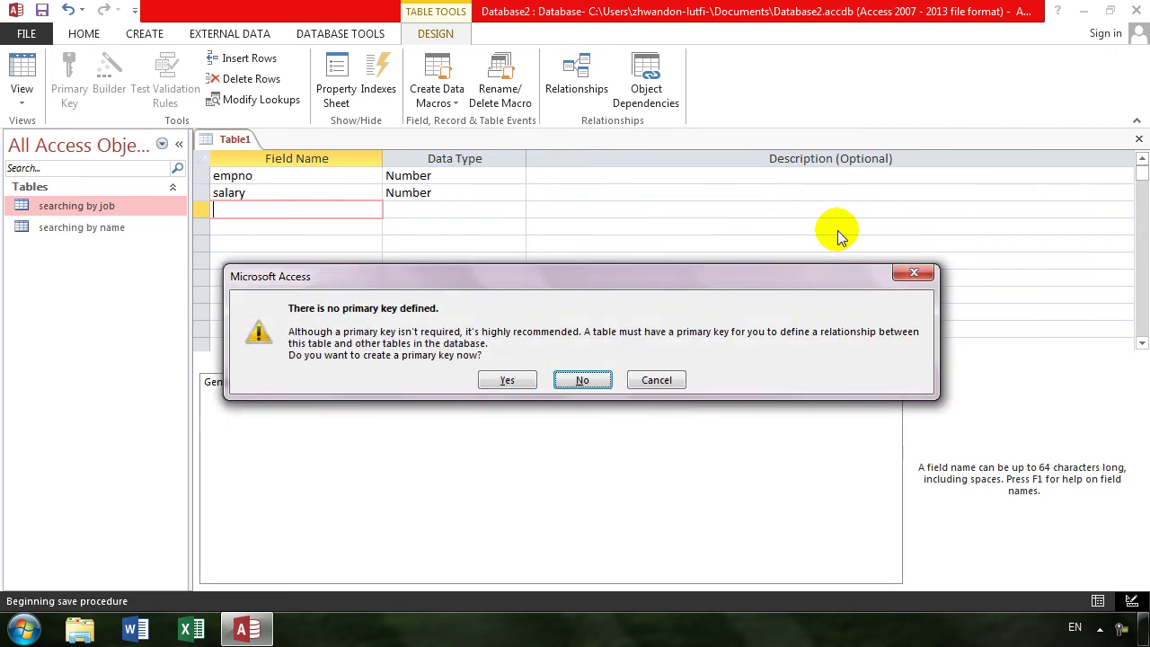
key("Return")
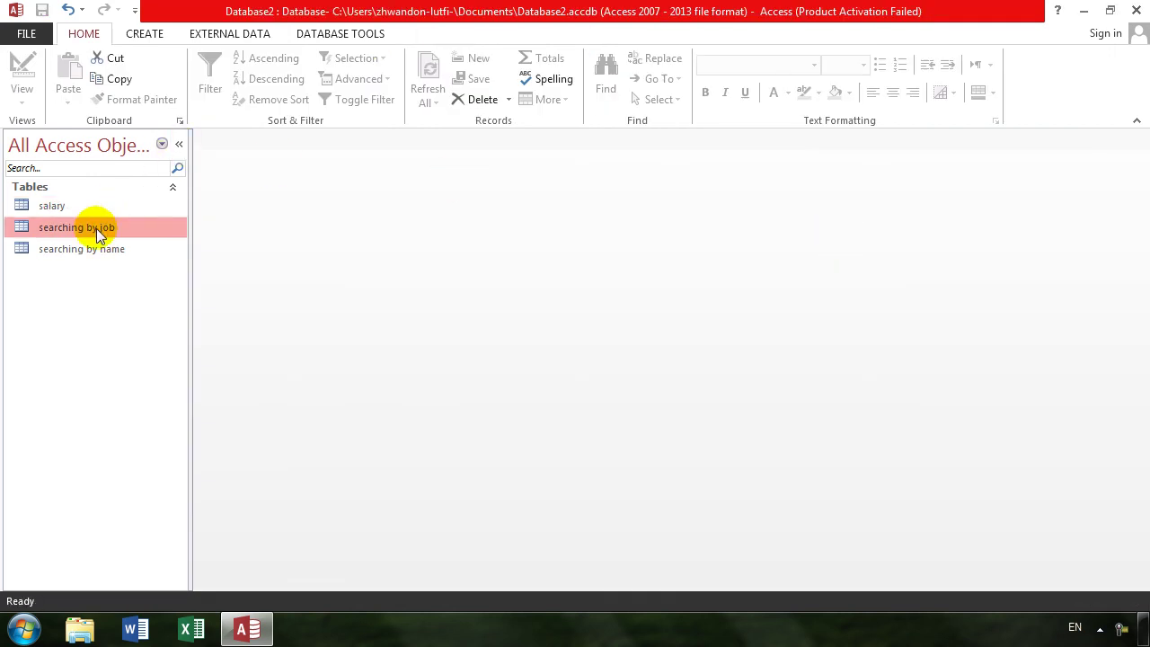
- Add salary and searching by job to Relationships and try linking empno, which fails for lack of a unique index
left_click(329, 35)
left_click(207, 72)
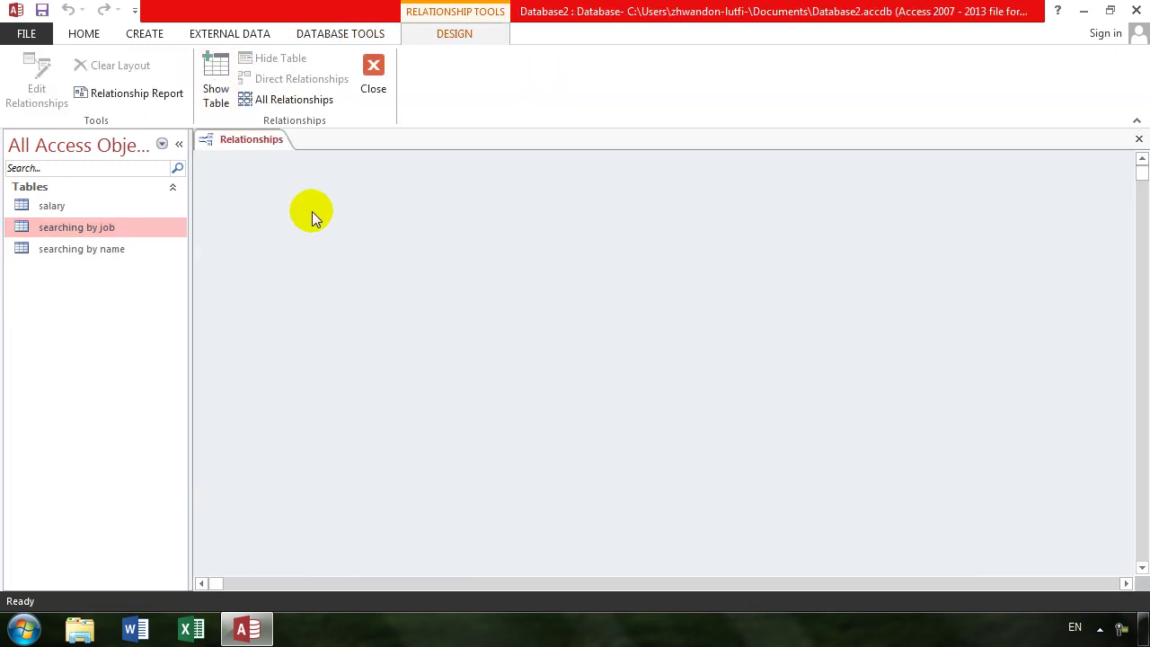
left_click(216, 82)
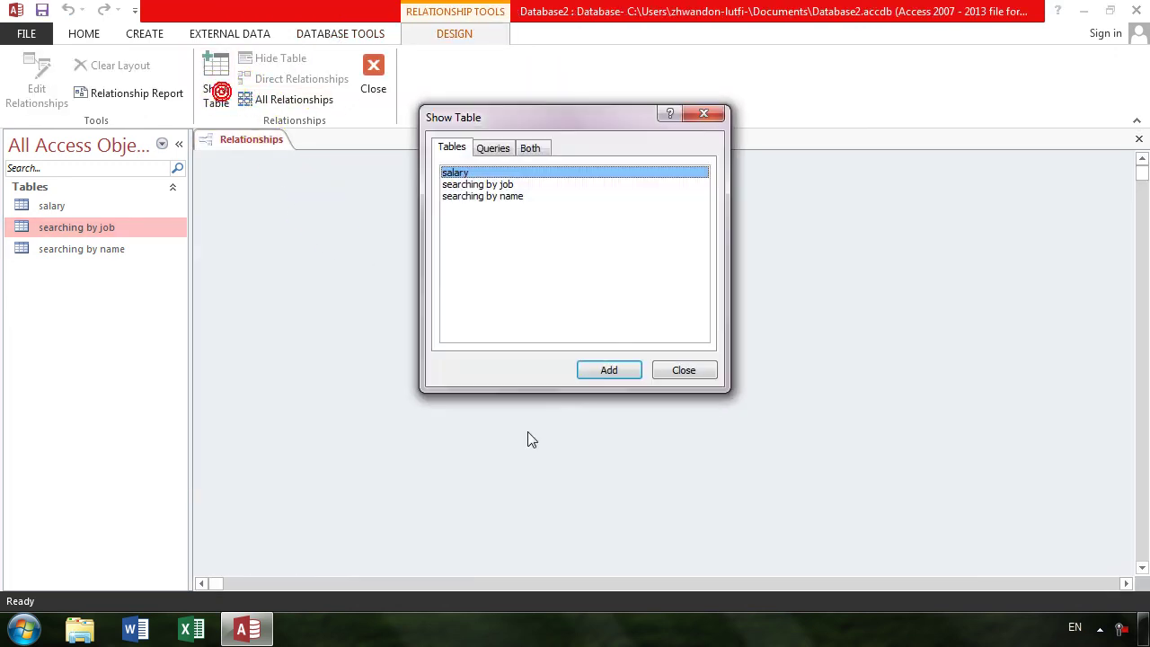
left_click(508, 184)
left_click(480, 172, "ctrl")
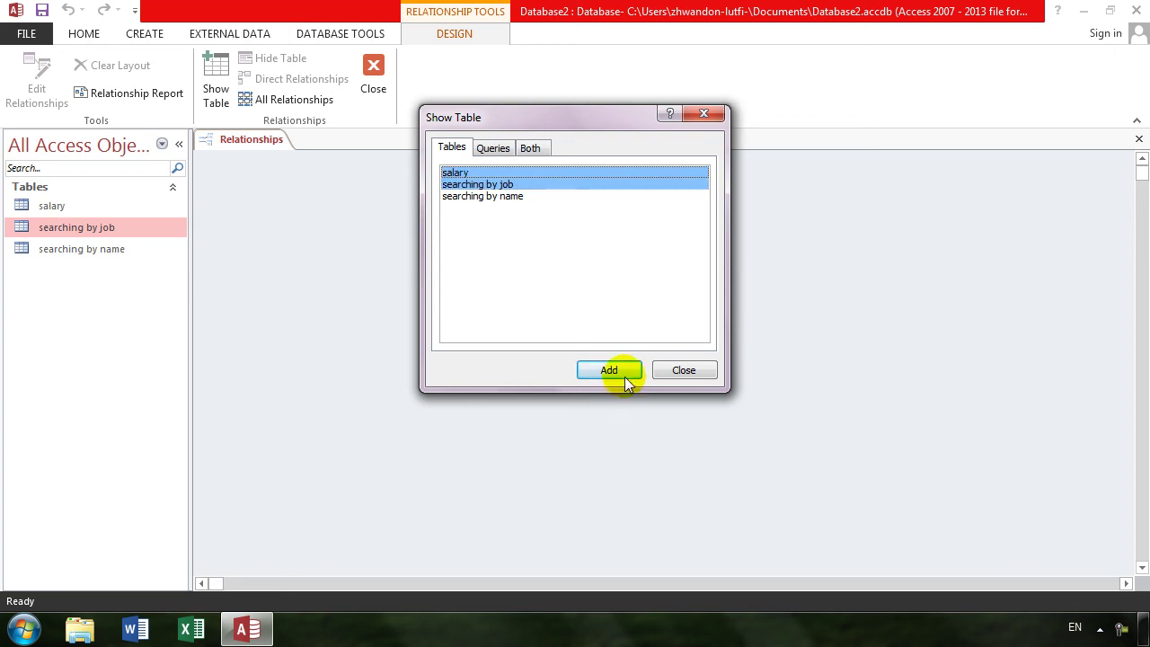
left_click(609, 370)
left_click(683, 371)
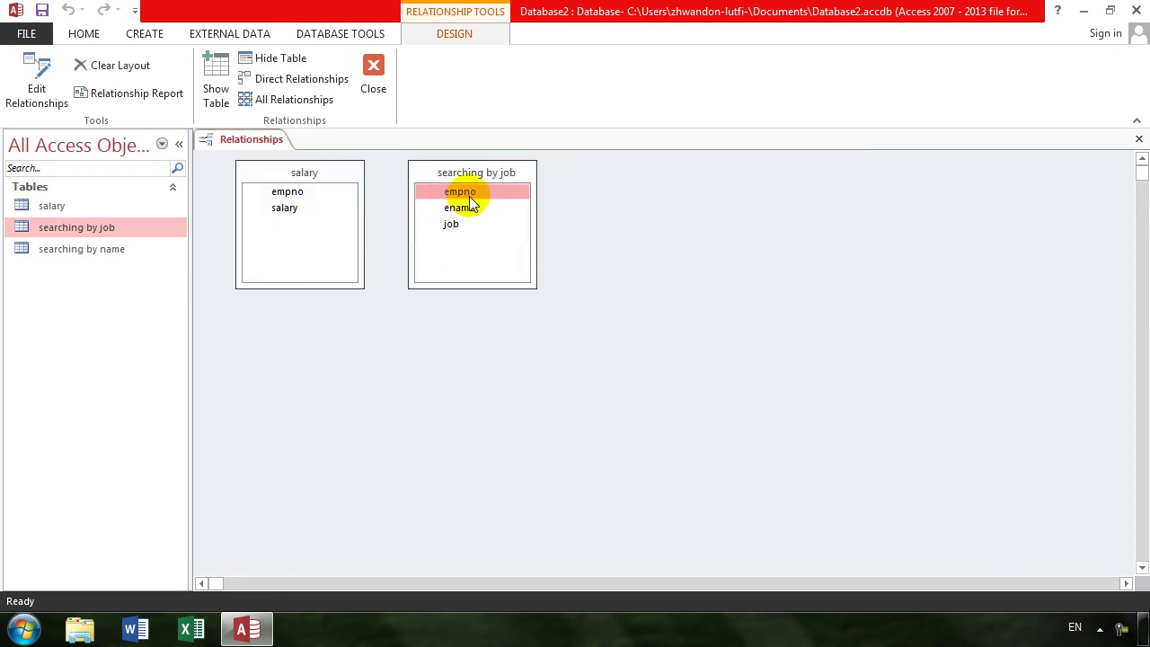
left_click_drag(469, 199, 288, 193)
left_click(568, 259)
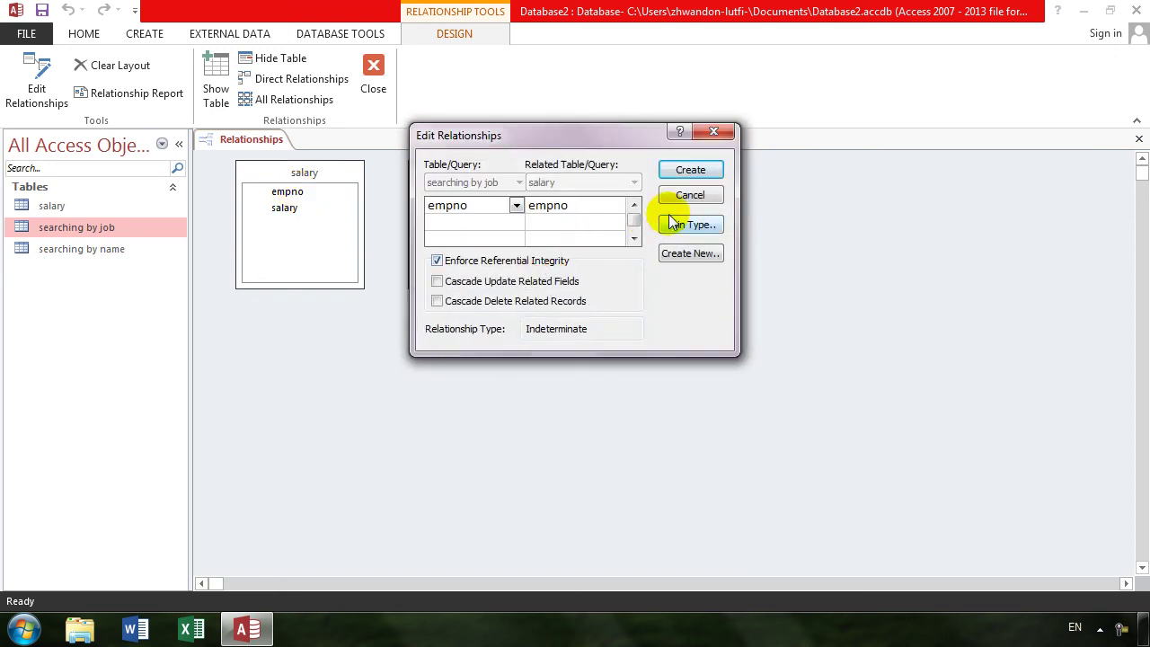
left_click(689, 176)
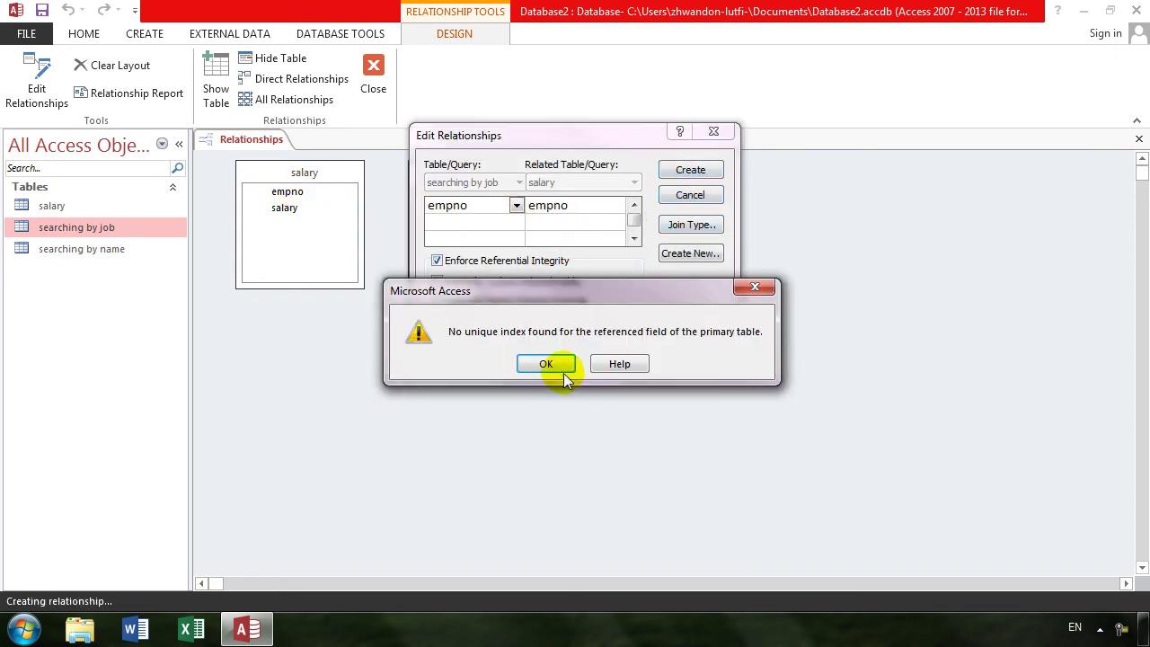
left_click(561, 365)
left_click(705, 195)
- Make empno the primary key of searching by job in Design view
right_click(458, 194)
left_click(488, 222)
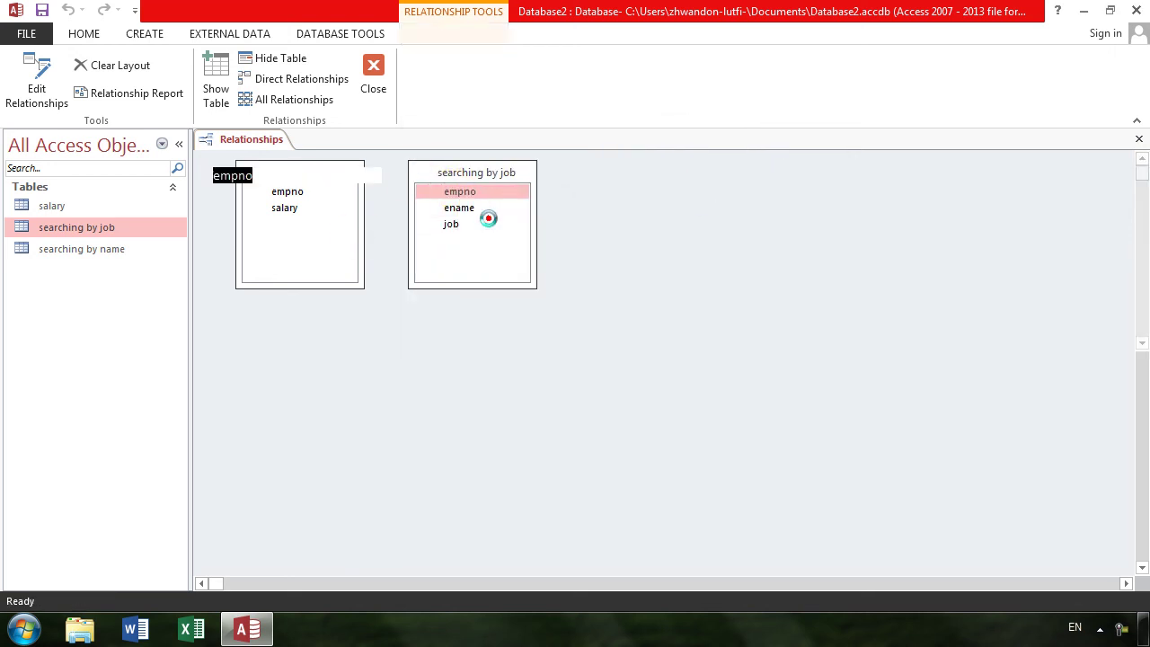
left_click(70, 86)
- Save the key change, then link empno to salary's empno with referential integrity enforced
left_click(1139, 138)
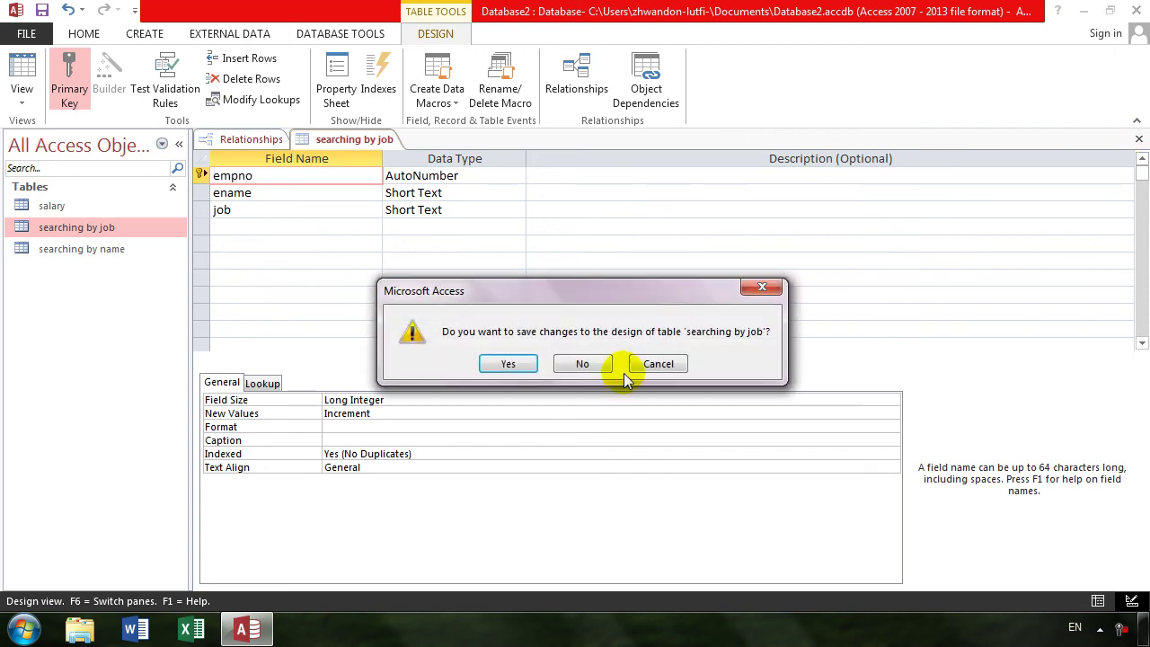
left_click(499, 370)
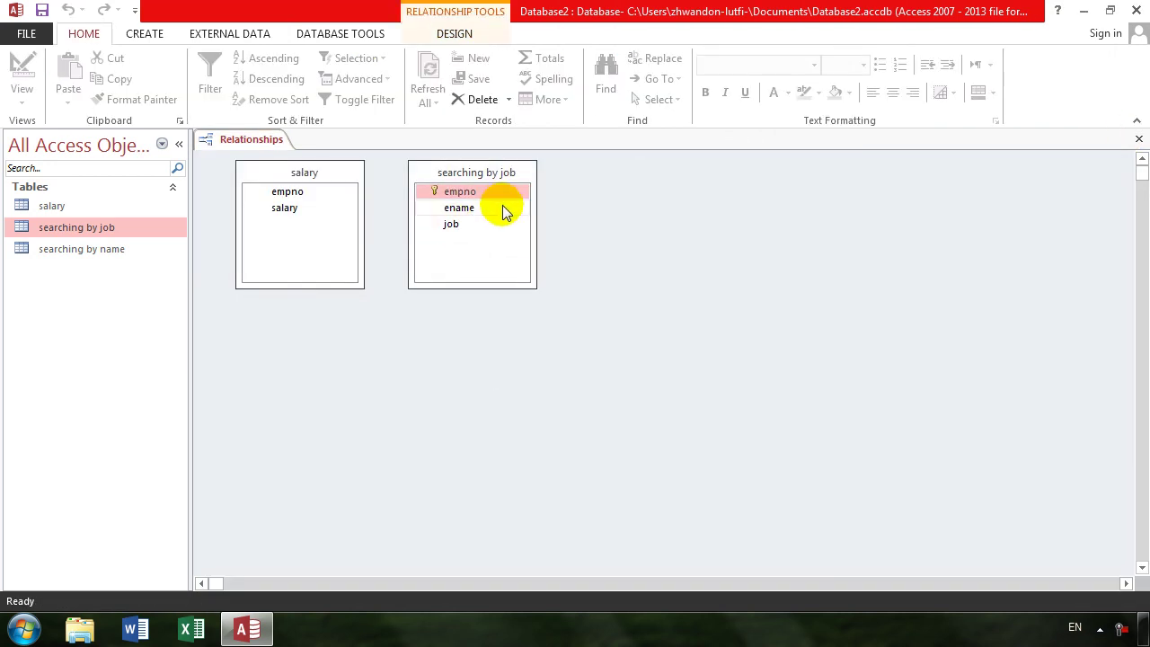
left_click_drag(484, 192, 288, 193)
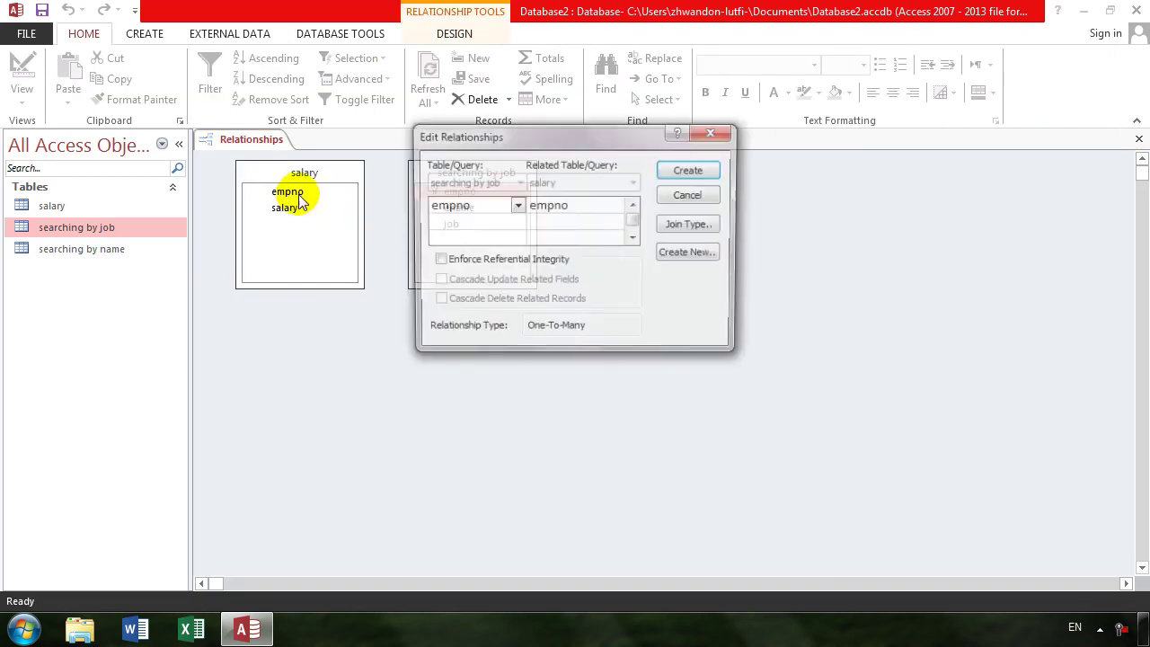
left_click(438, 261)
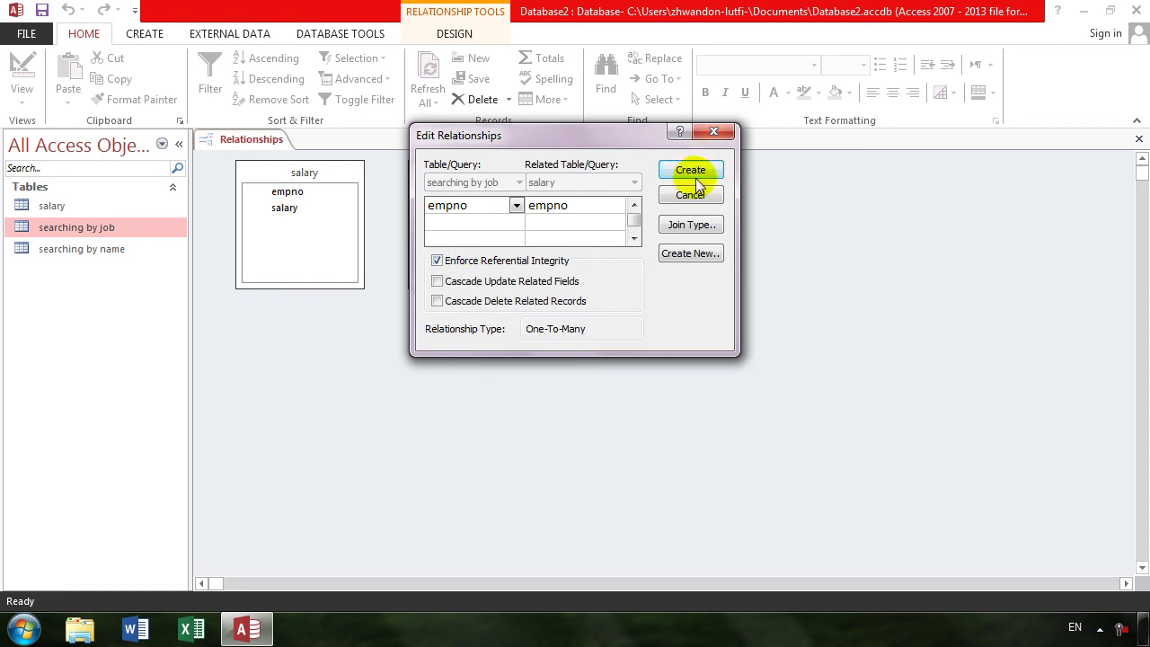
left_click(691, 171)
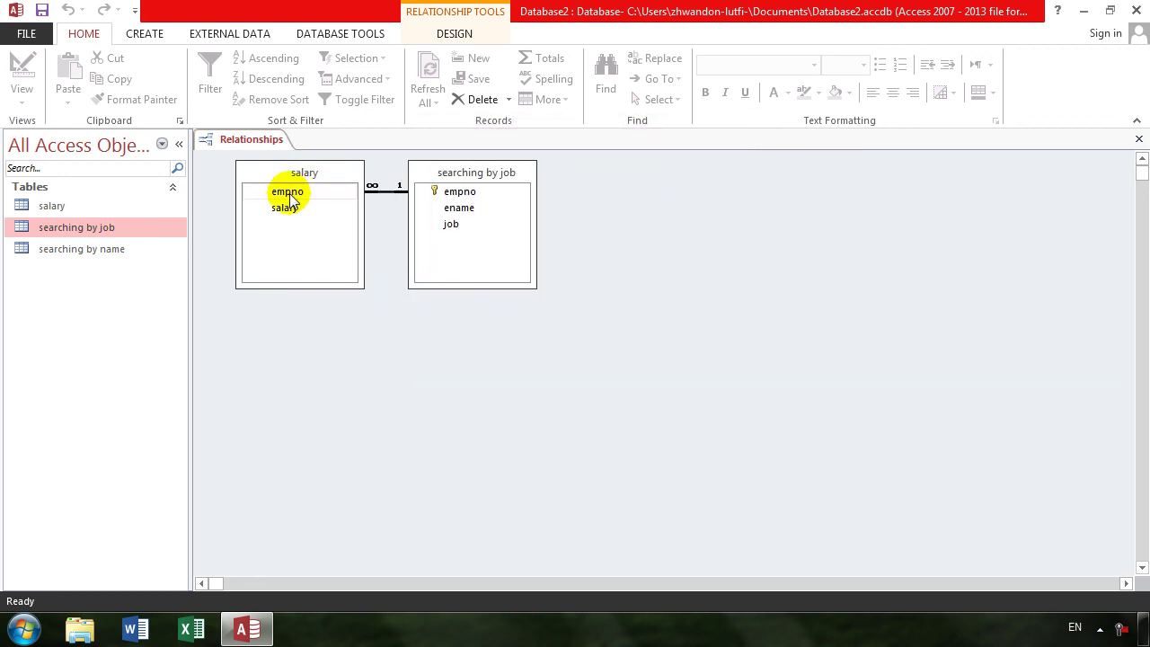
- Close the Relationships window, saving the layout, and select searching by job
left_click(1137, 120)
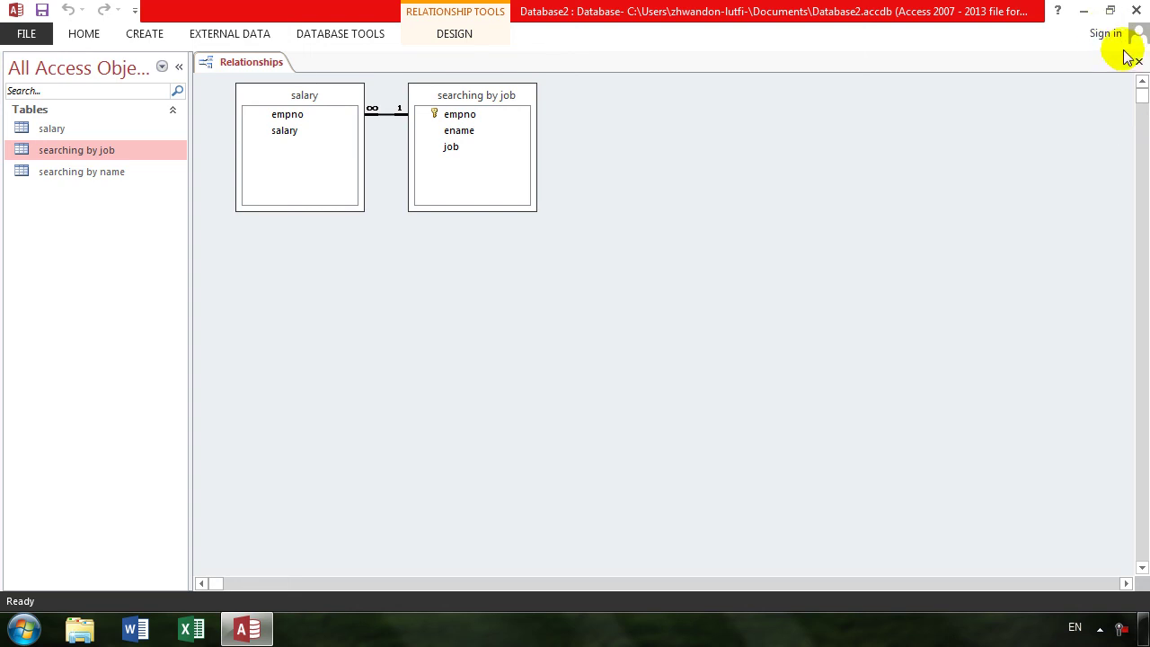
left_click(1138, 62)
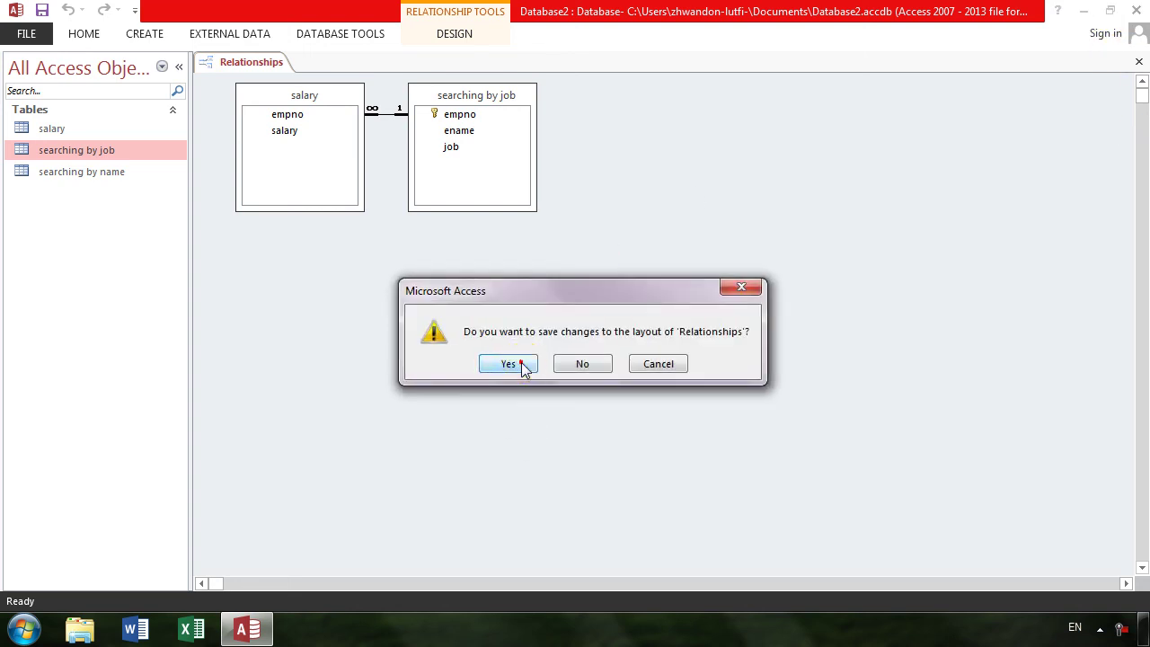
left_click(508, 364)
left_click(81, 150)
- Open the searching by job table and switch it from Datasheet to Design view
double_click(80, 150)
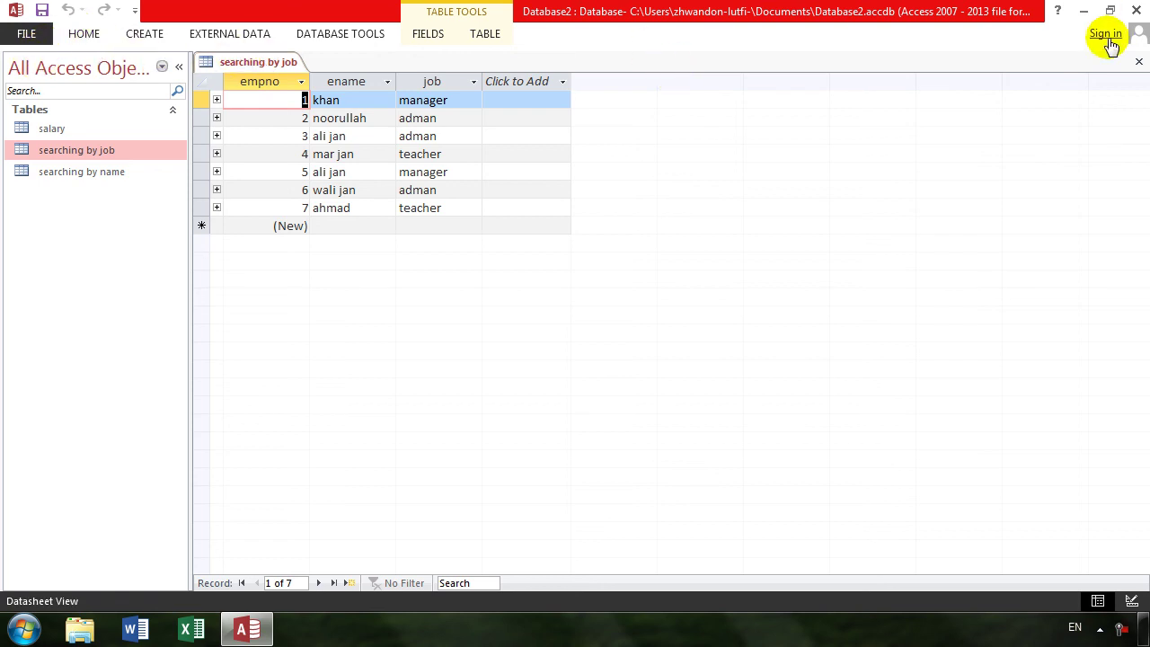
left_click(1111, 9)
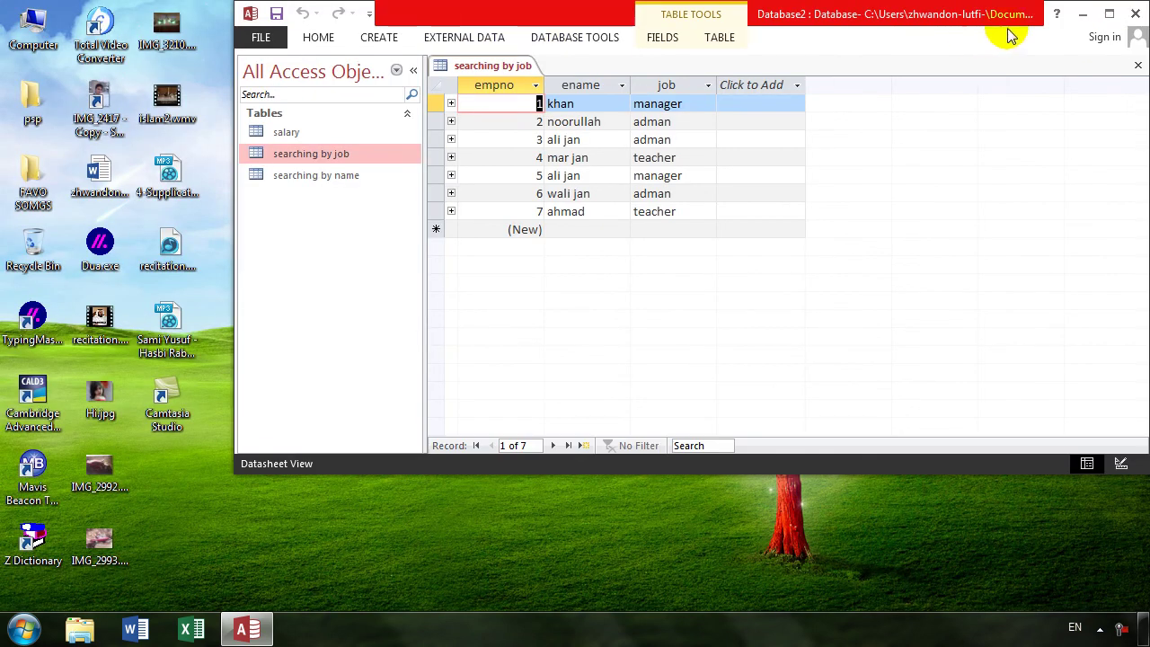
left_click(1110, 14)
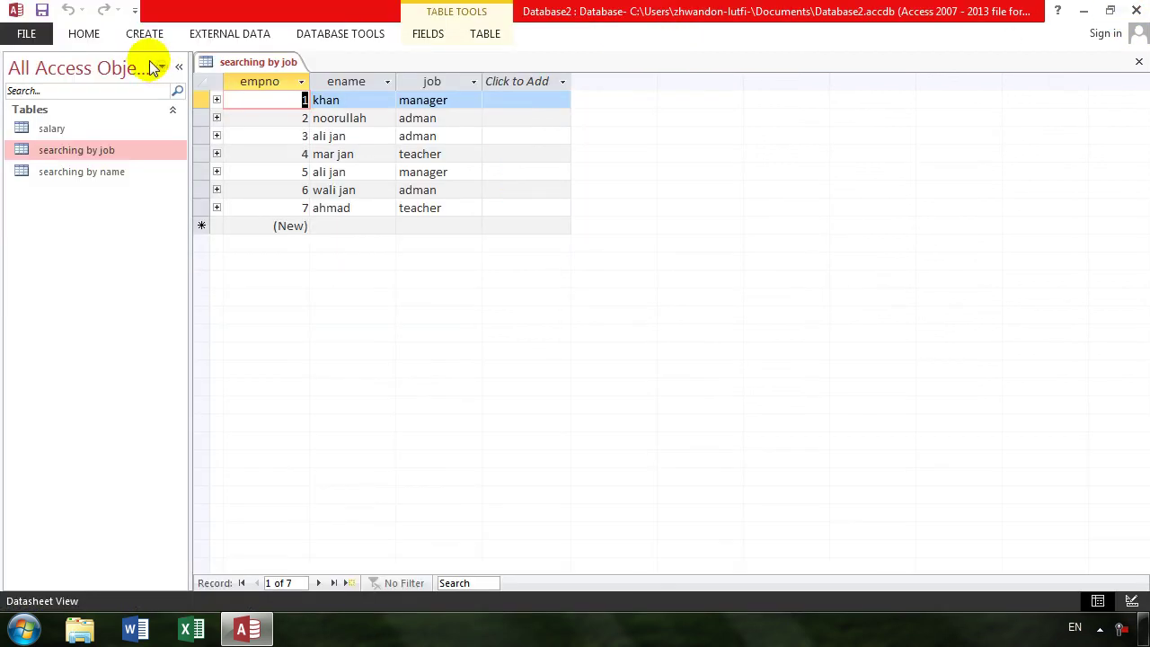
left_click(90, 37)
left_click(24, 70)
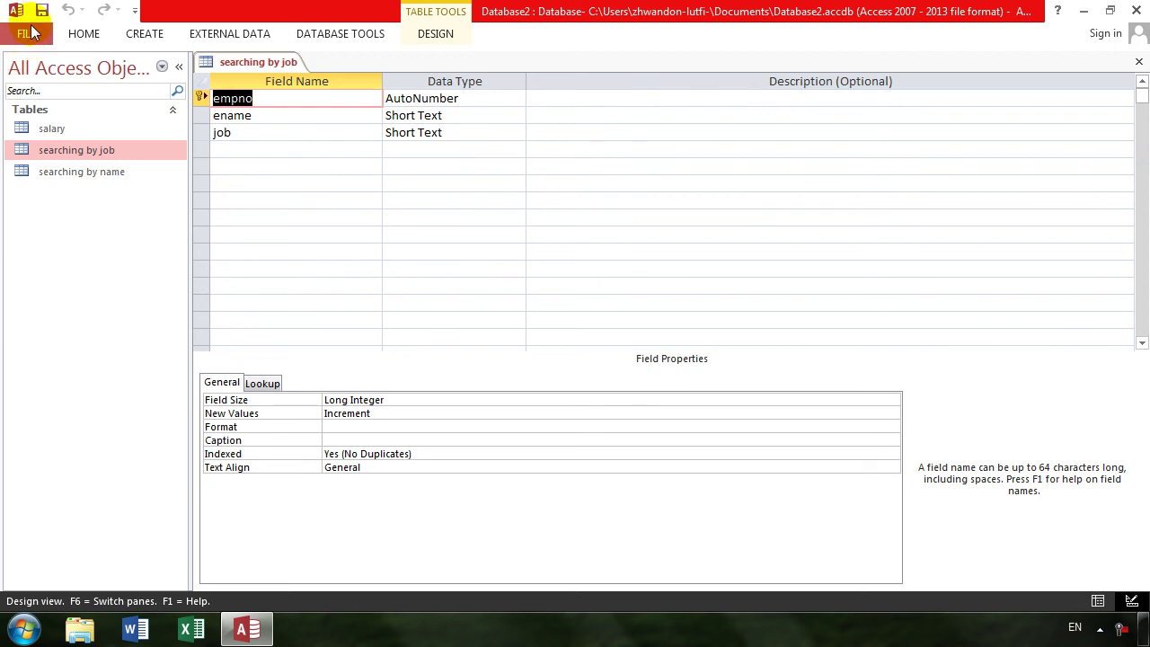
- In the table's Property Sheet, set Subdatasheet Name to Table.searching by job
left_click(438, 33)
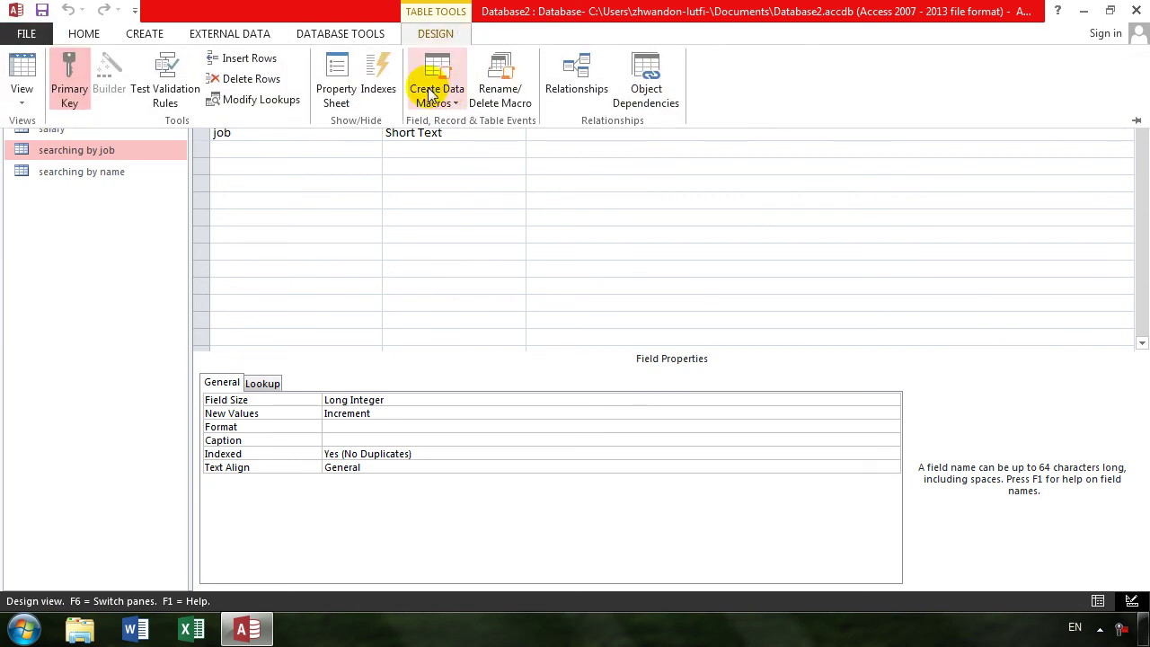
left_click(334, 88)
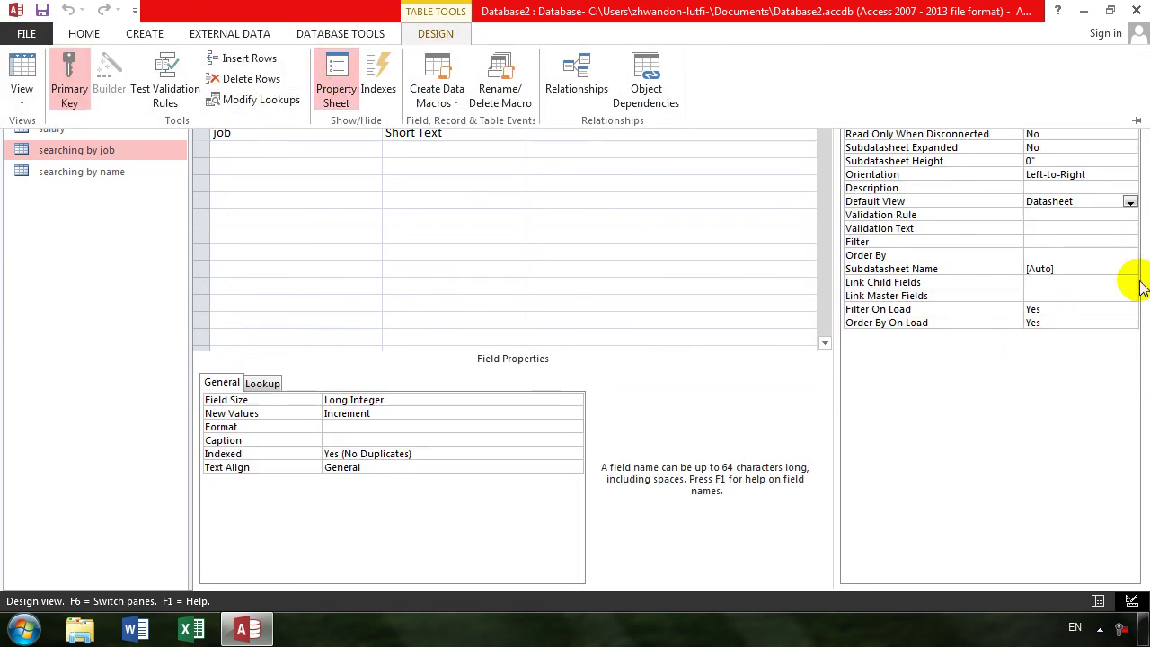
left_click(1076, 273)
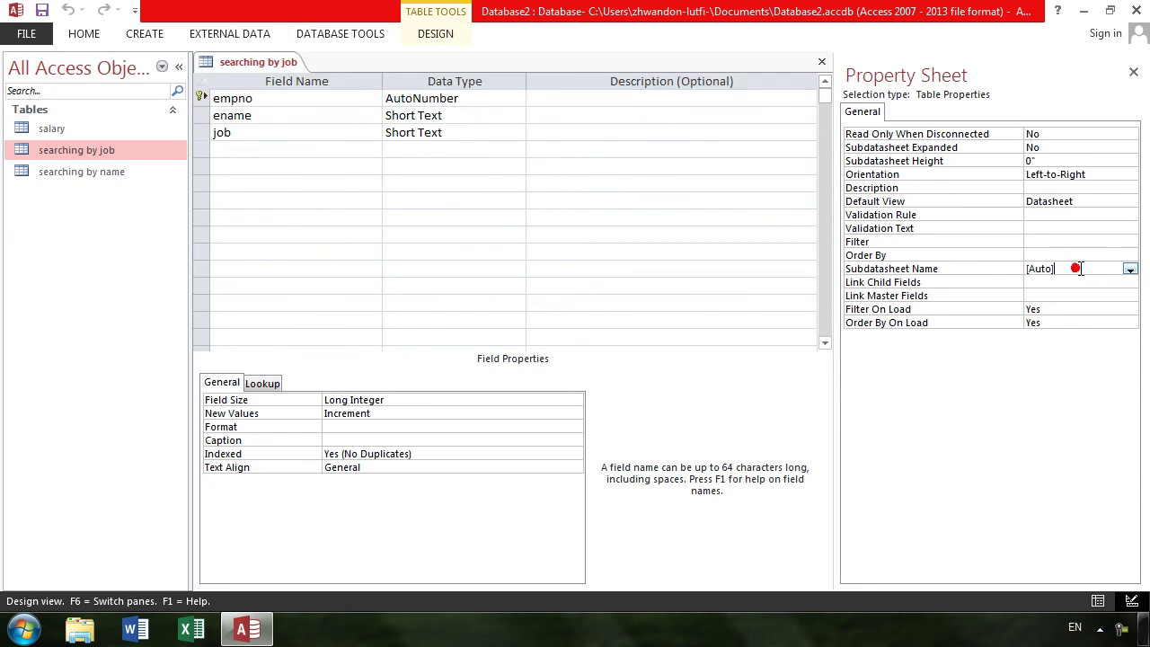
left_click(1130, 269)
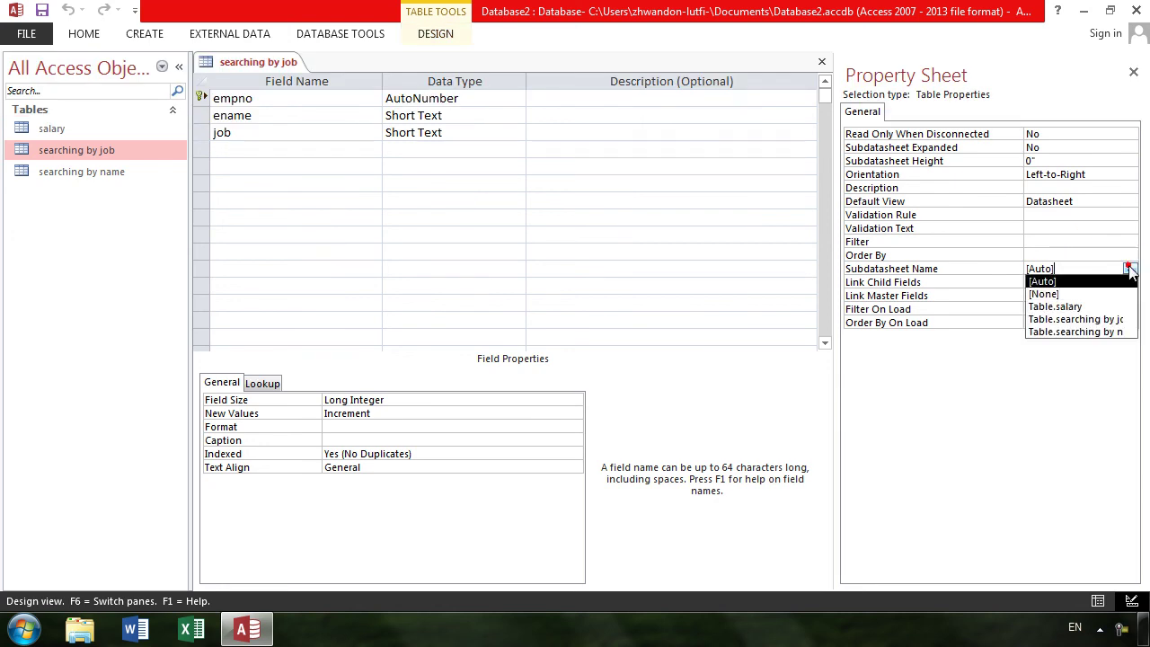
left_click(1121, 321)
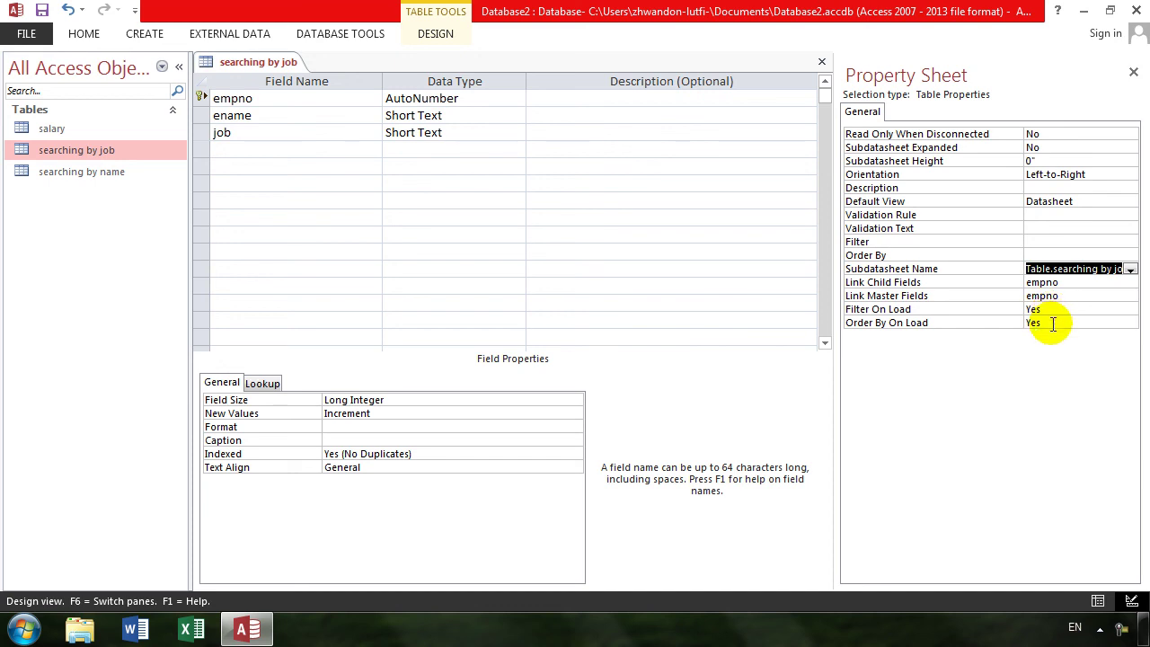
- Confirm the subdatasheet choice and toggle Order By On Load to No and back to Yes
left_click(1044, 242)
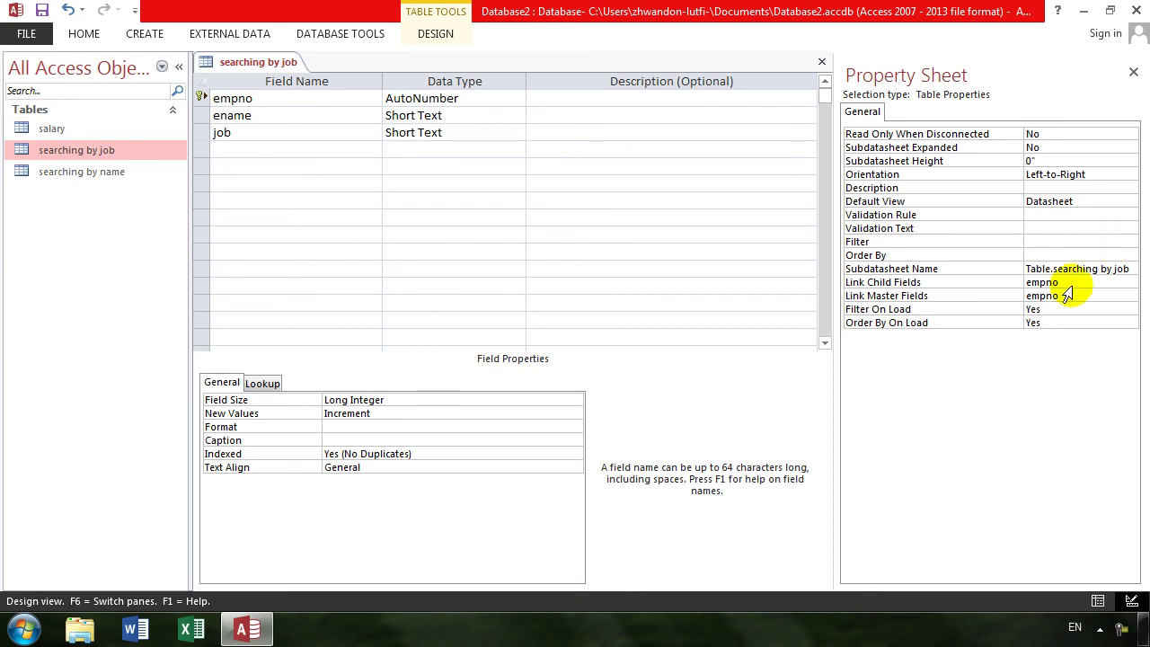
double_click(1063, 317)
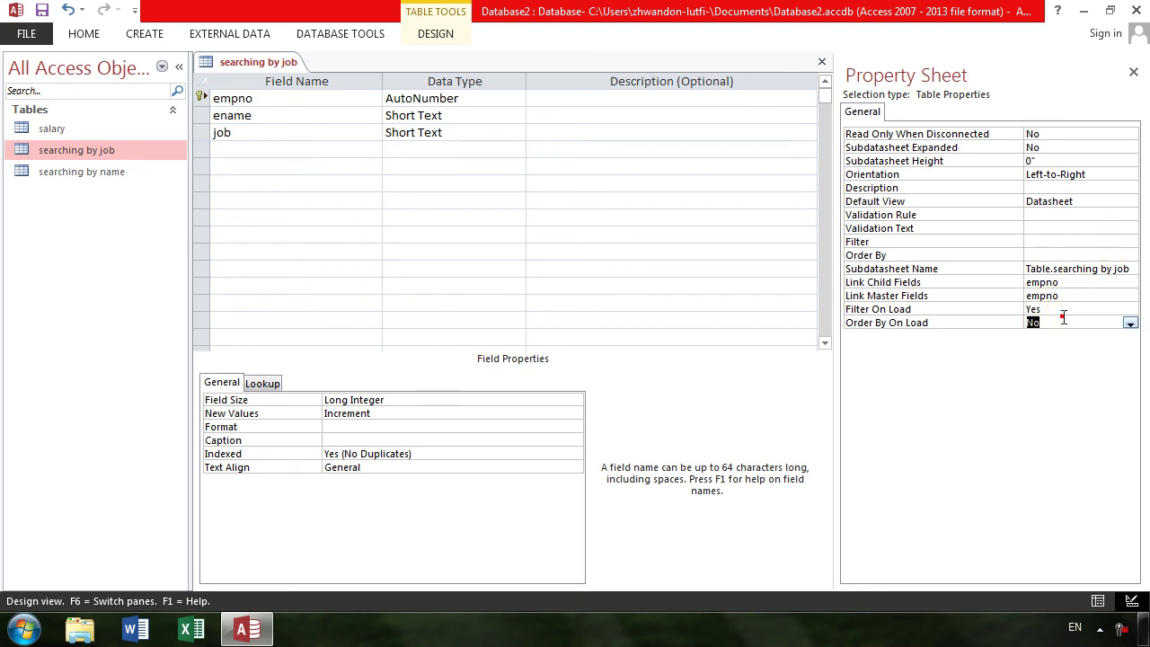
left_click(1035, 251)
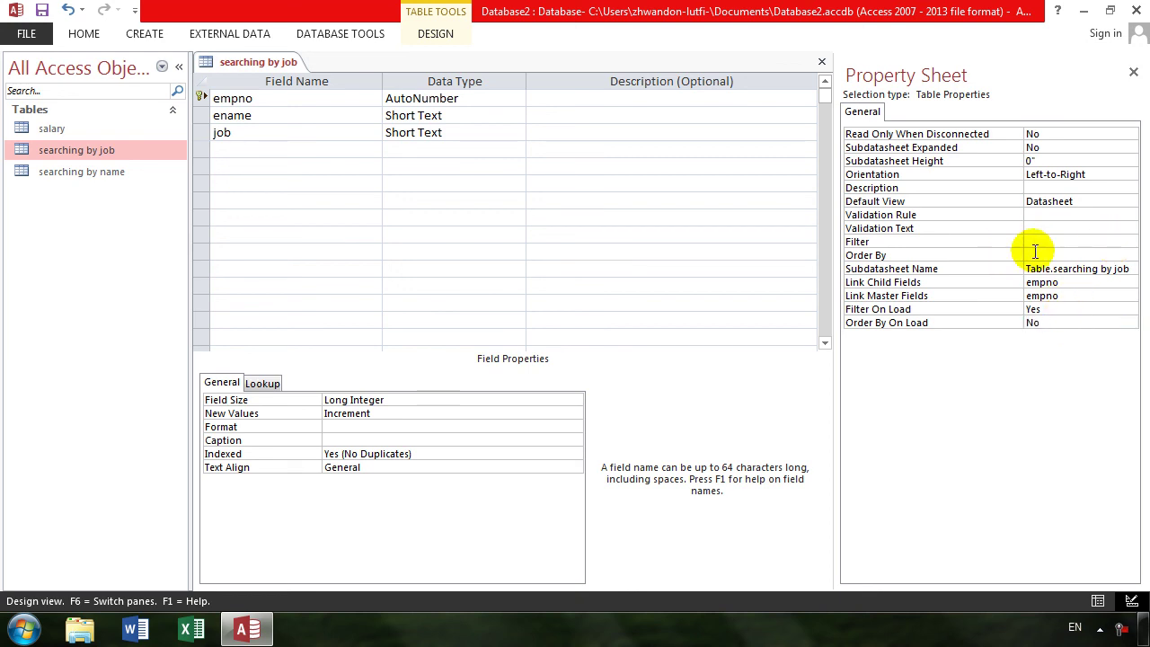
left_click(1042, 321)
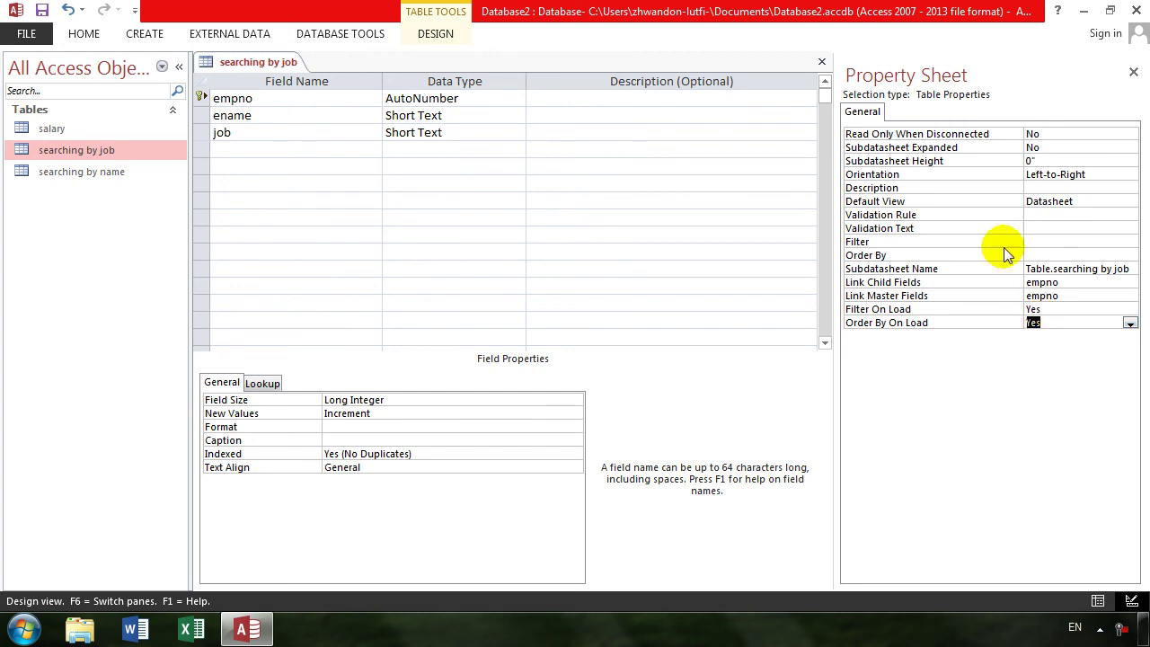
- Close Access, answering the save prompt, and refresh the desktop
left_click(1139, 11)
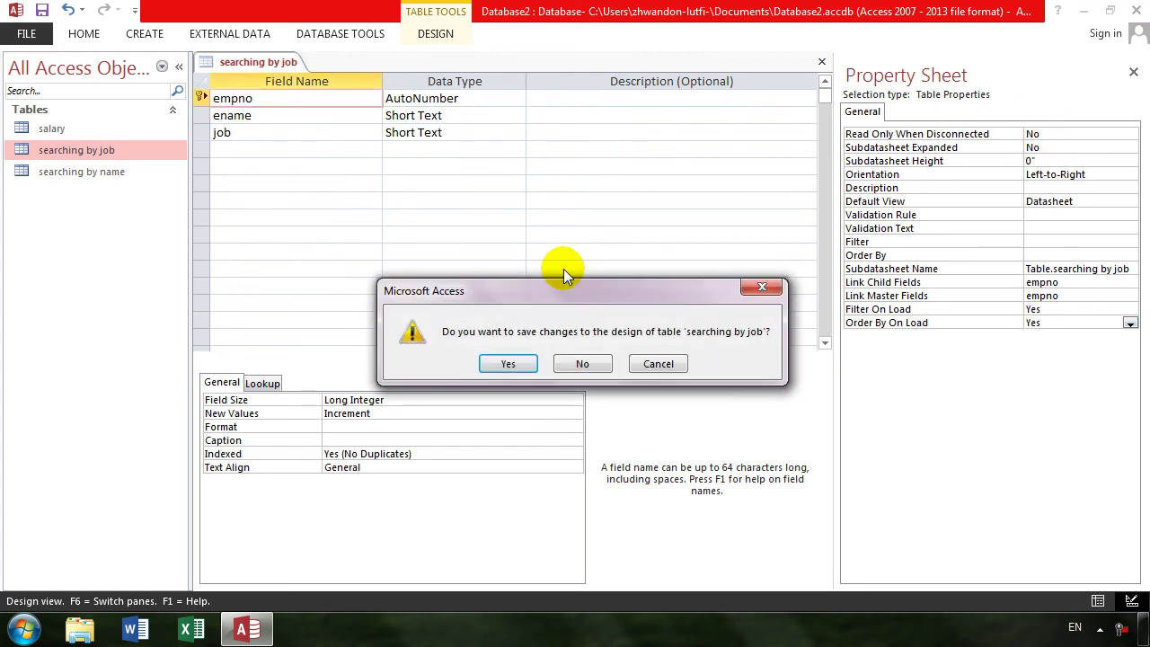
left_click(558, 360)
right_click(509, 266)
left_click(535, 318)
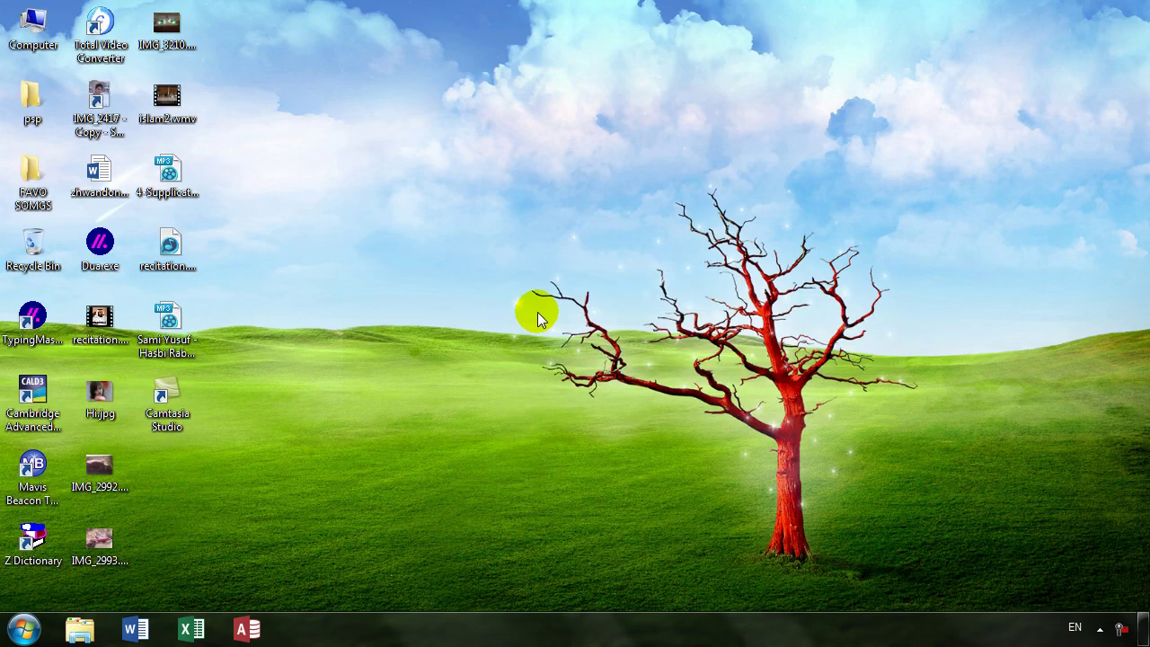